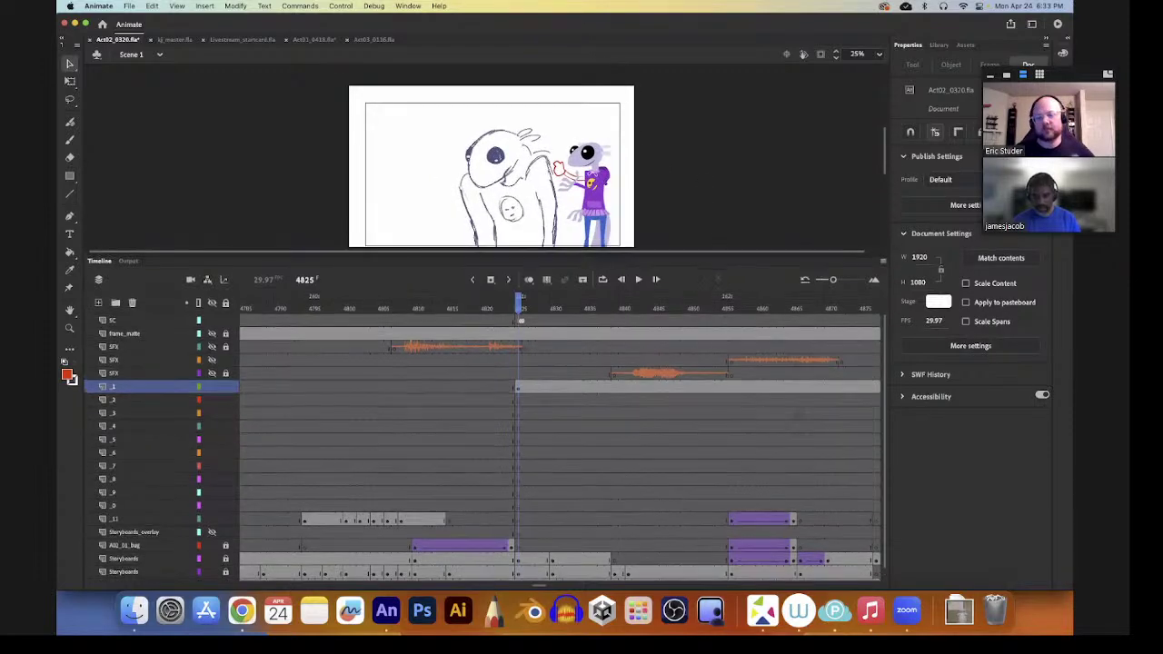
- Enlarge the stage area above the timeline and go to frame 4840
left_click_drag(718, 252, 718, 296)
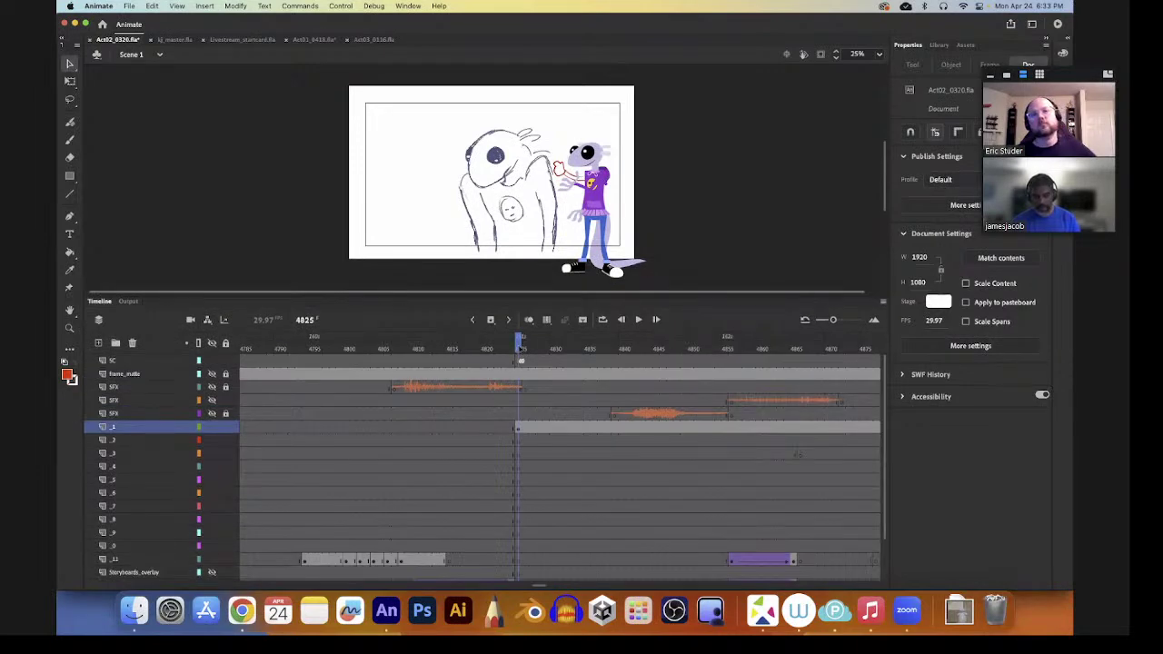
mouse_move(522, 338)
left_mouse_down()
mouse_move(665, 369)
mouse_move(582, 372)
mouse_move(682, 373)
mouse_move(609, 377)
mouse_move(643, 398)
mouse_move(548, 430)
mouse_move(623, 417)
left_mouse_up()
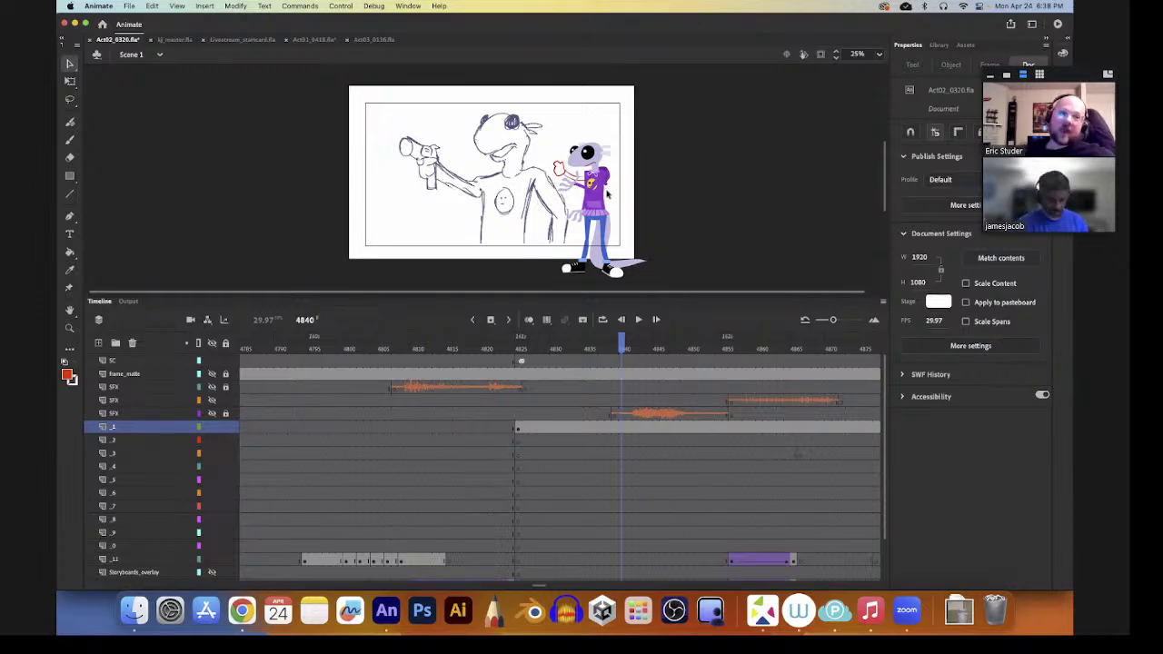
- Move the bent arm group with the red hand sketch off the purple character, beneath the sketched figure's outstretched arm
key("z")
left_click_drag(540, 107, 636, 231)
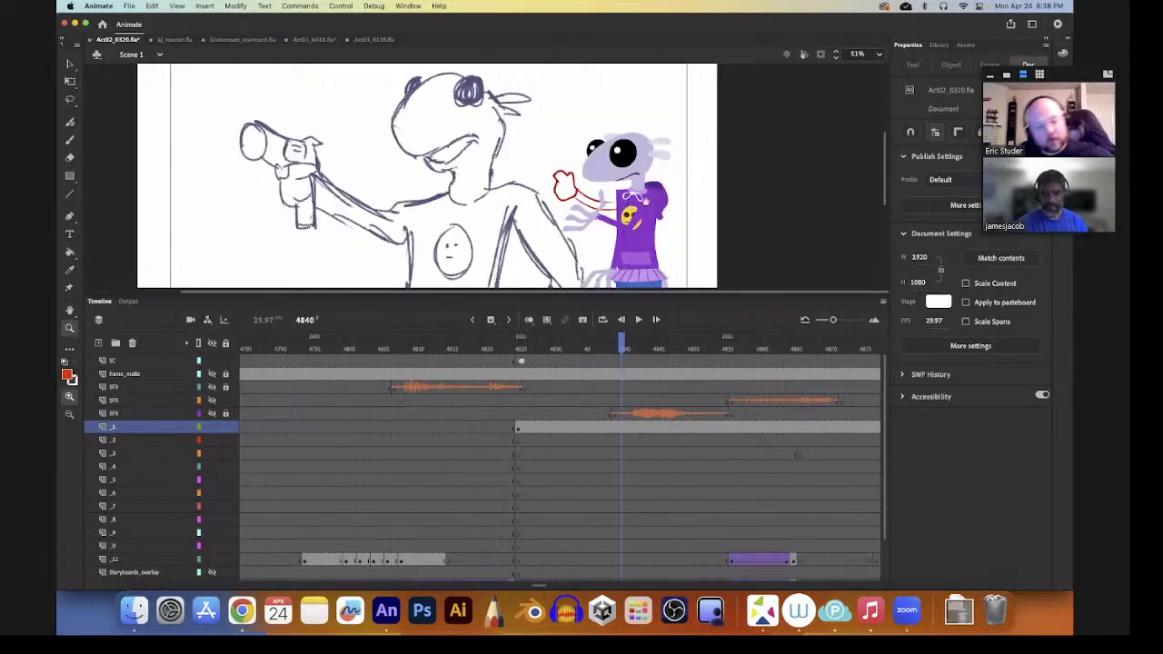
left_click_drag(657, 187, 676, 145)
key("v")
left_click(590, 138)
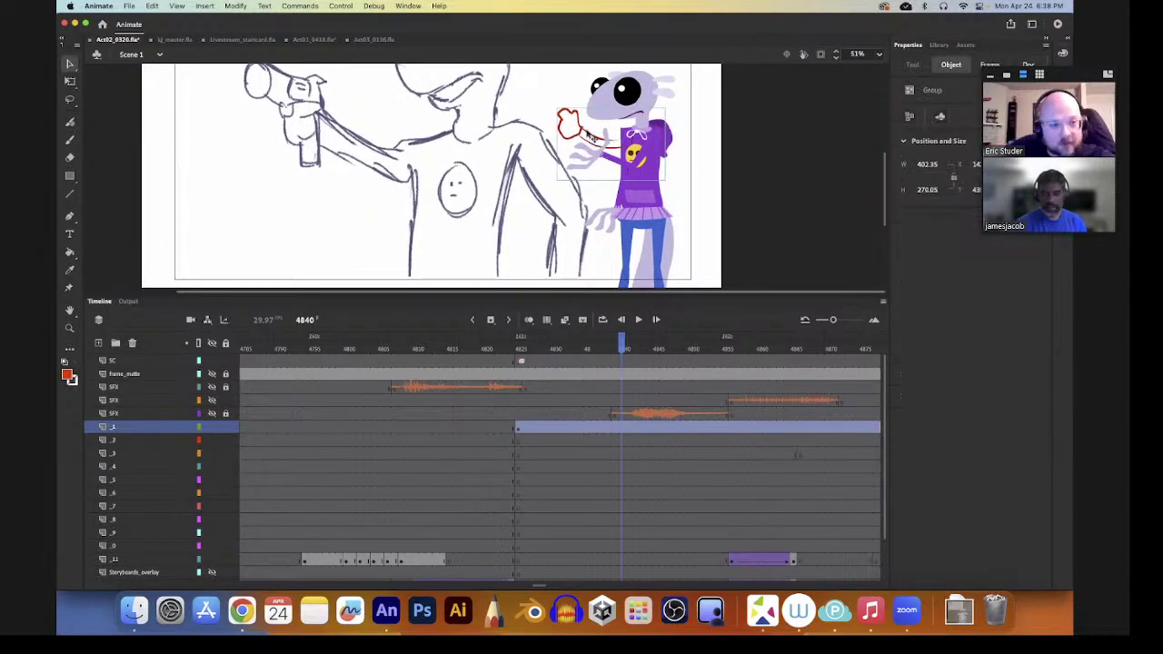
left_click_drag(574, 144, 314, 229)
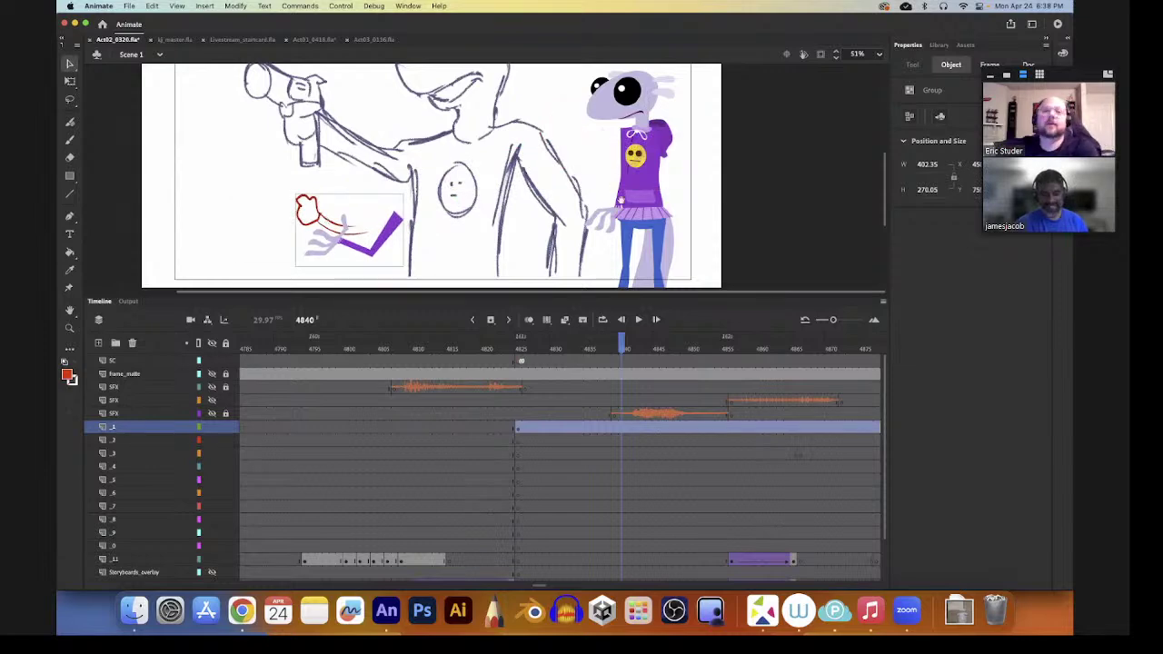
- Pull the purple character's hanging upper arm, forearm and hand out from the body into the gap in front of the torso
mouse_move(700, 207)
left_mouse_down()
mouse_move(719, 221)
mouse_move(692, 218)
left_mouse_up()
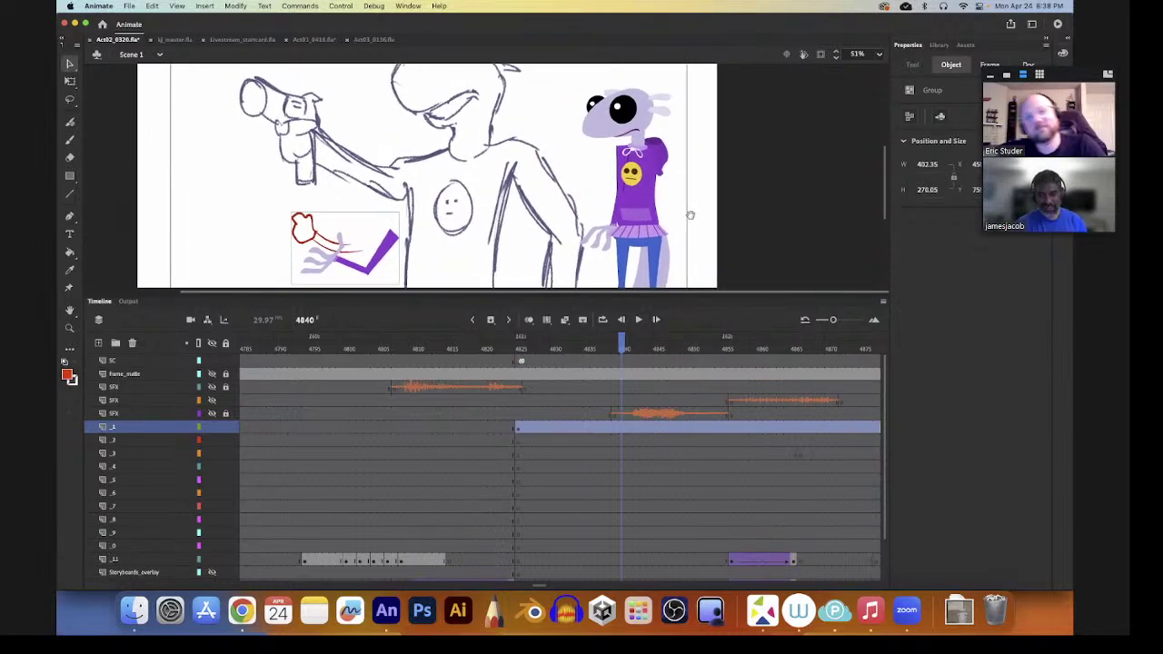
left_click(620, 174)
left_click(603, 237)
left_click(618, 224, "shift")
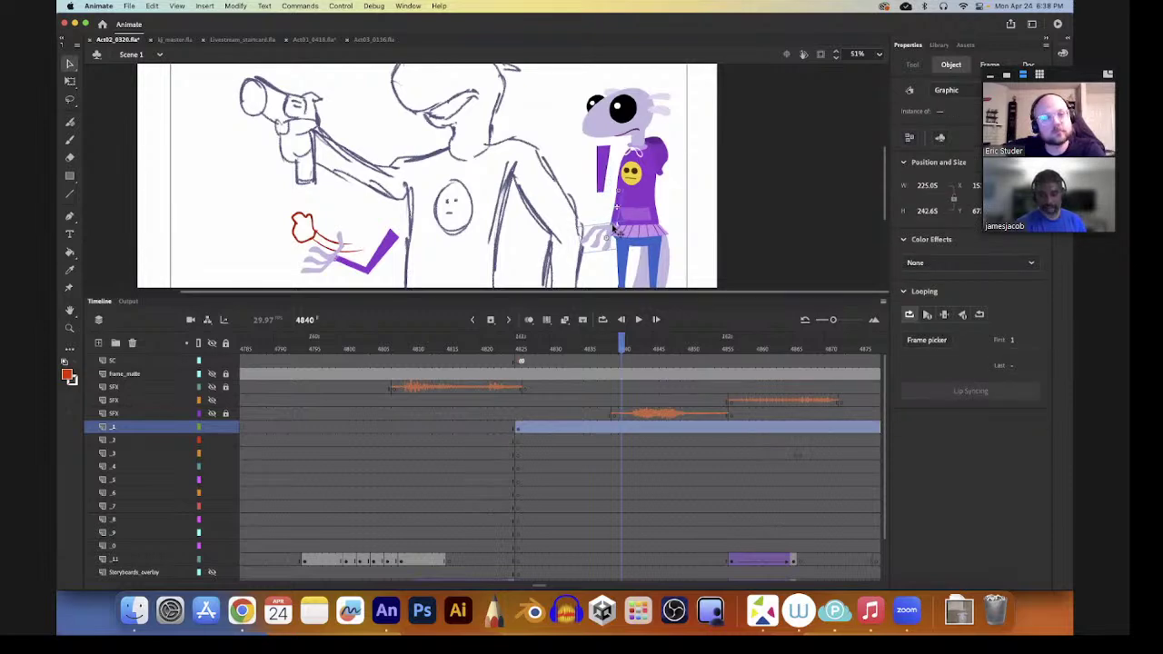
left_click_drag(613, 217, 593, 221)
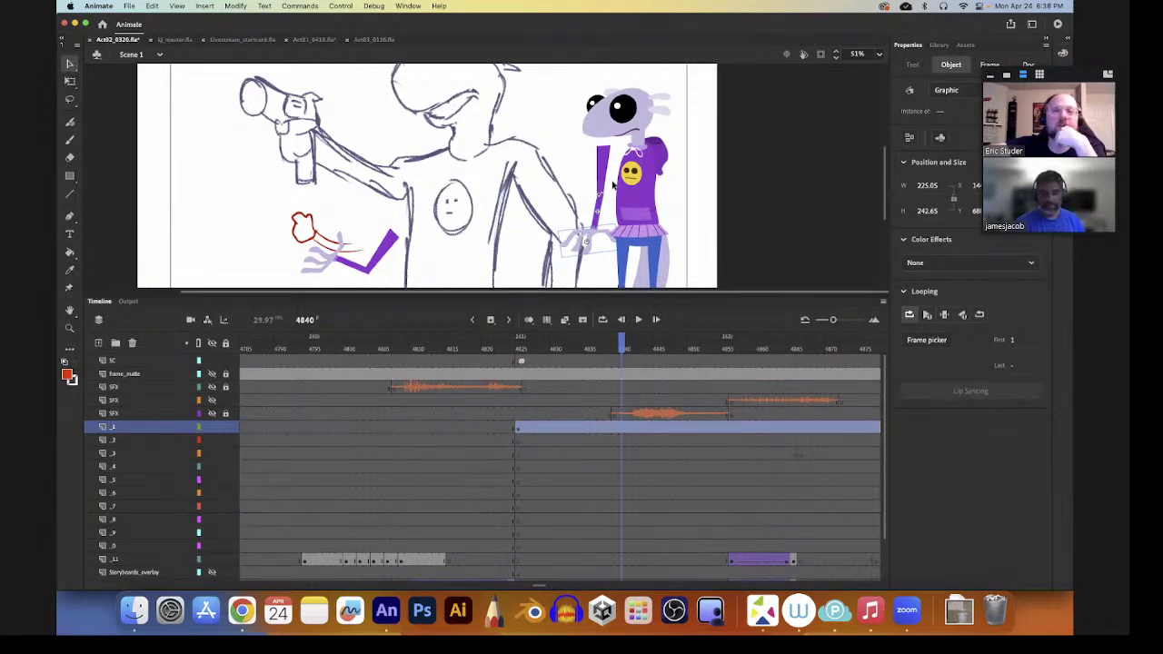
- Flip the hanging upper arm, forearm and hand together horizontally and place them at the character's back shoulder
left_click(603, 177, "shift")
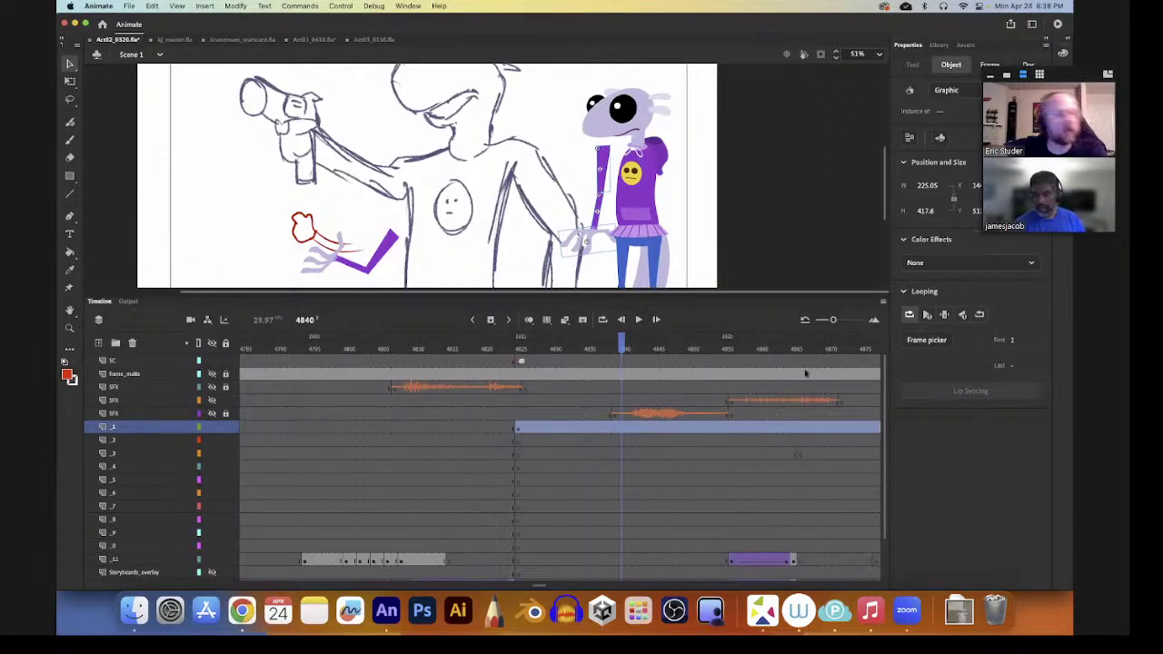
left_click(573, 165)
left_click(600, 171)
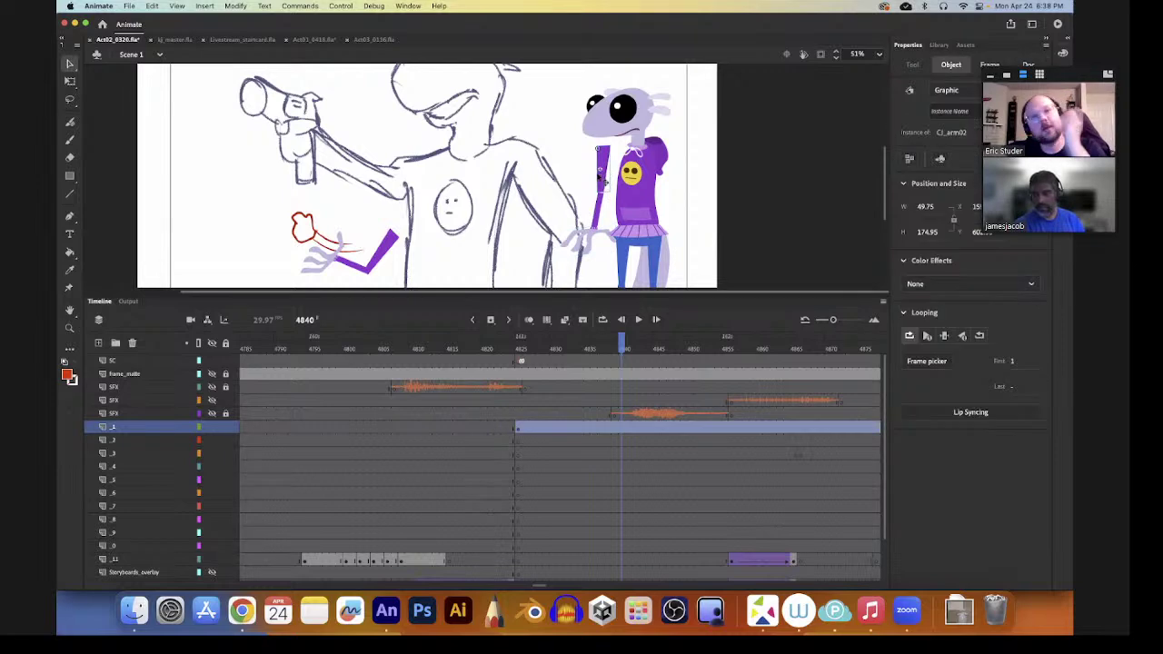
left_click(604, 211)
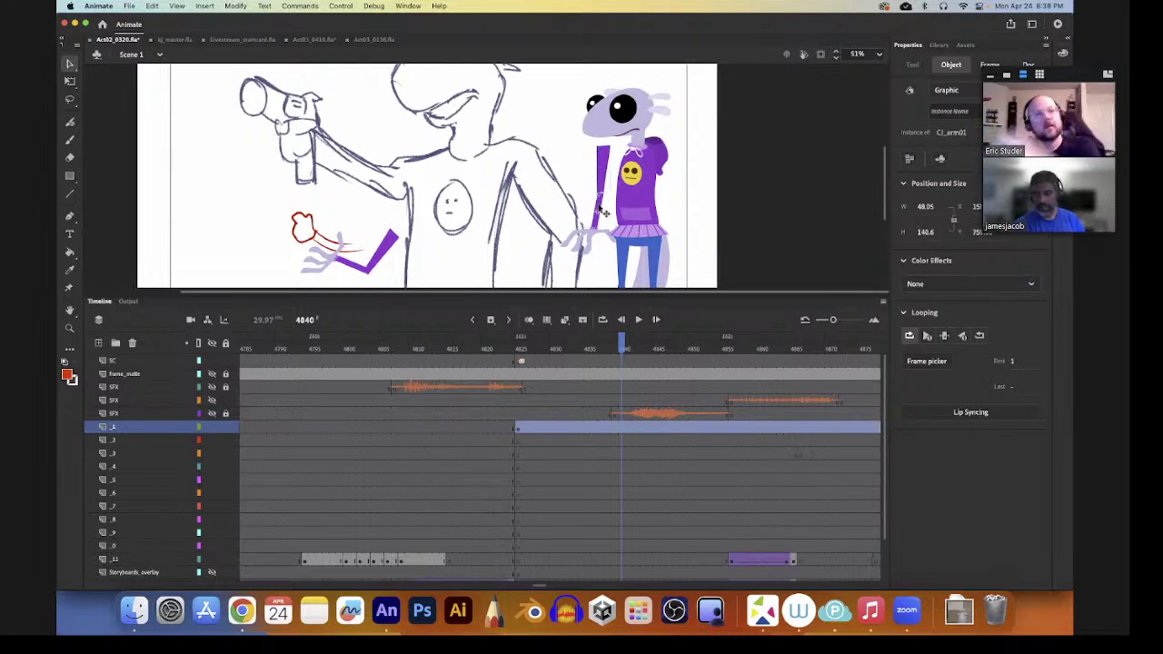
left_click(597, 242)
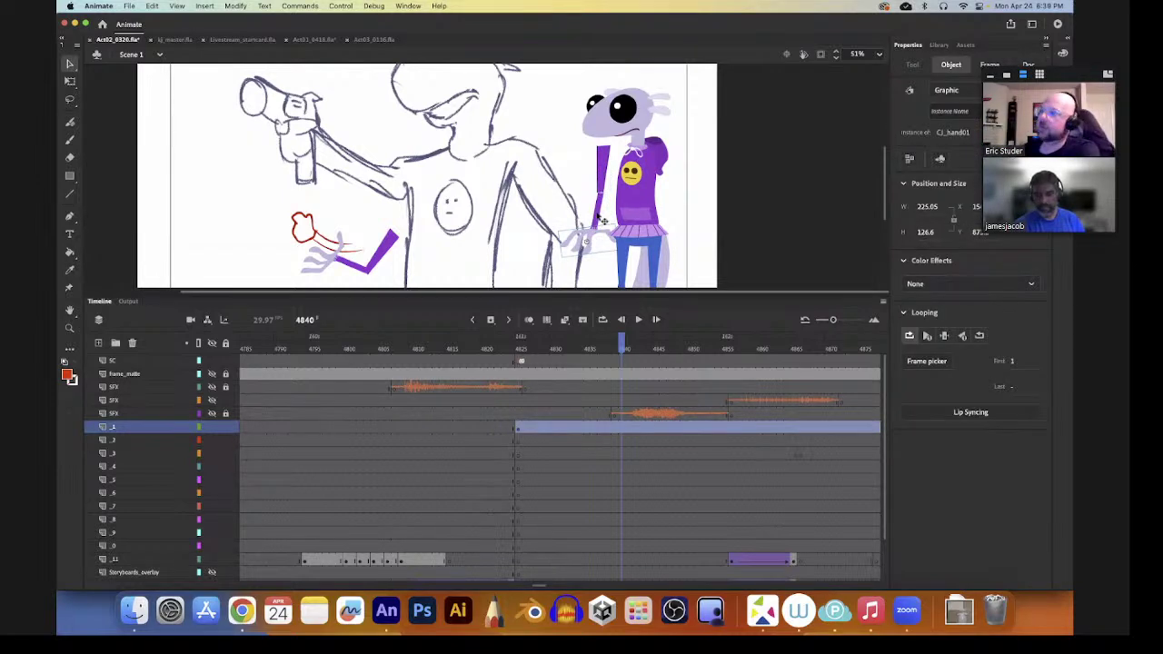
left_click(607, 194, "shift")
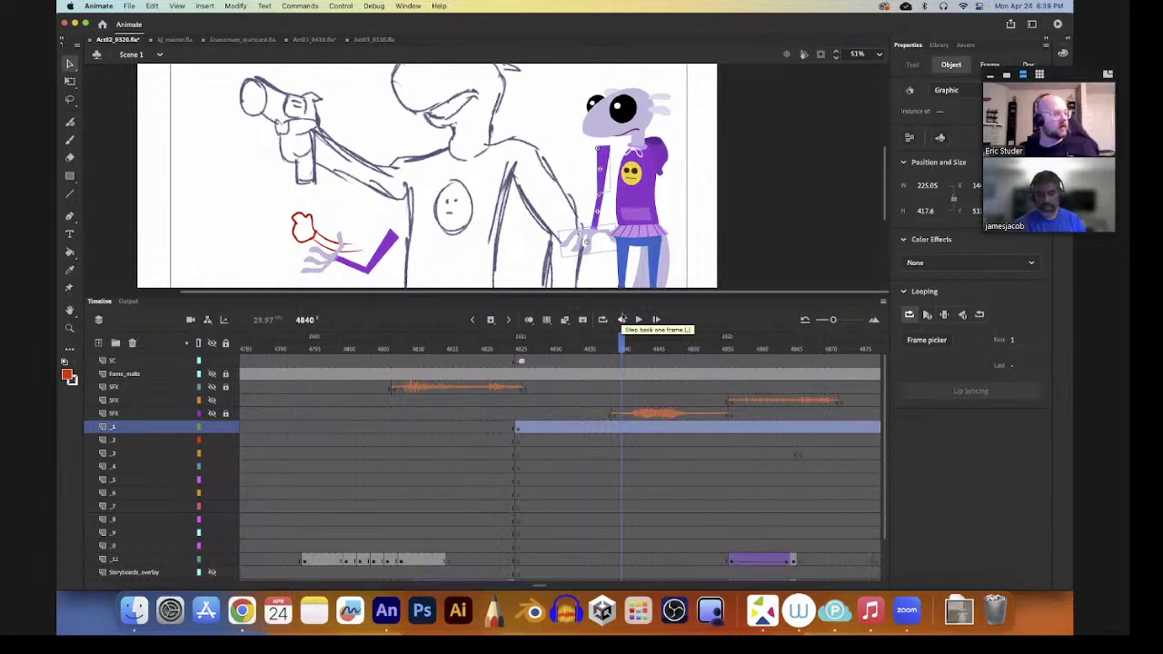
left_click(235, 5)
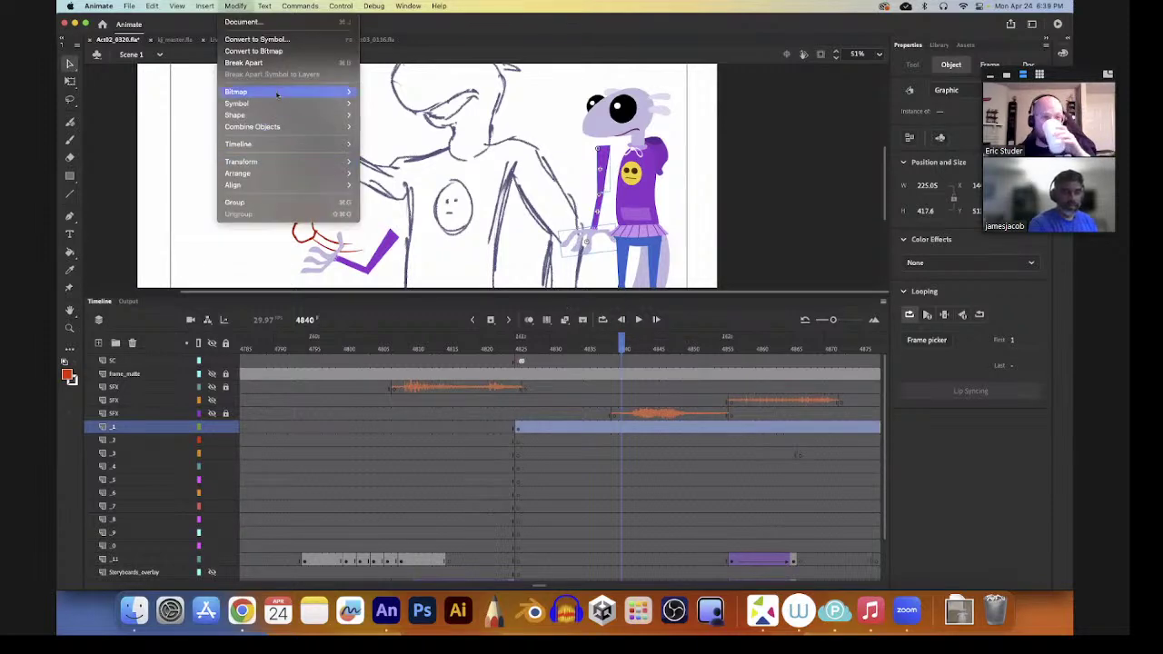
mouse_move(323, 163)
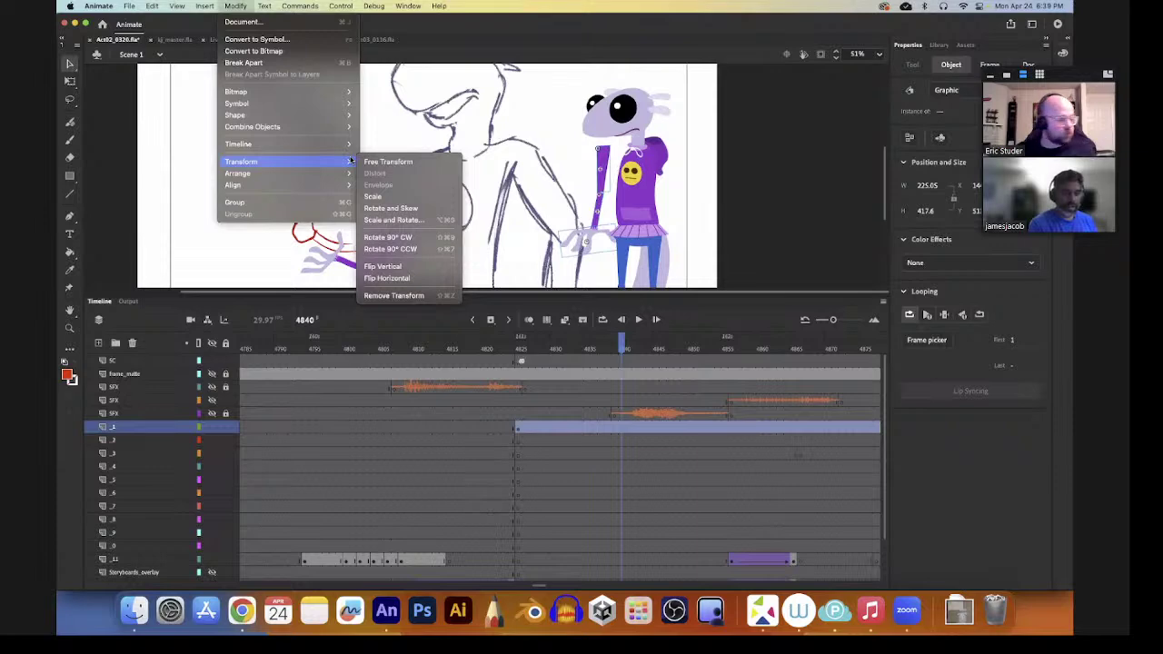
left_click(387, 278)
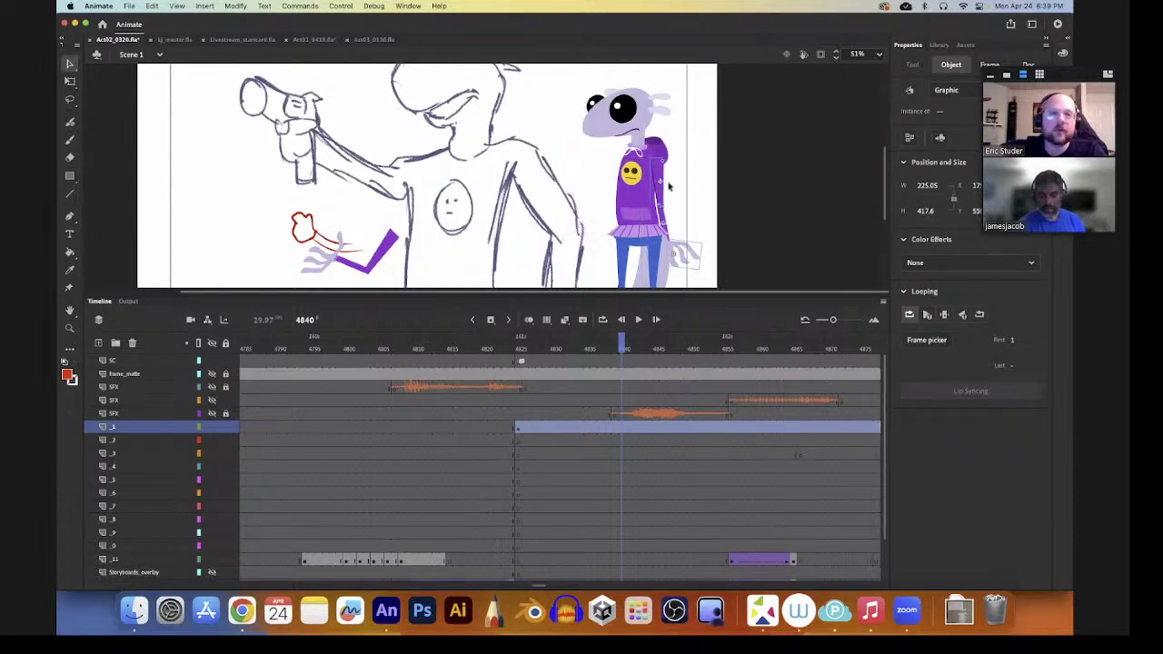
- Rotate the whole flipped arm outward from the body and reposition it on the back shoulder
key("q")
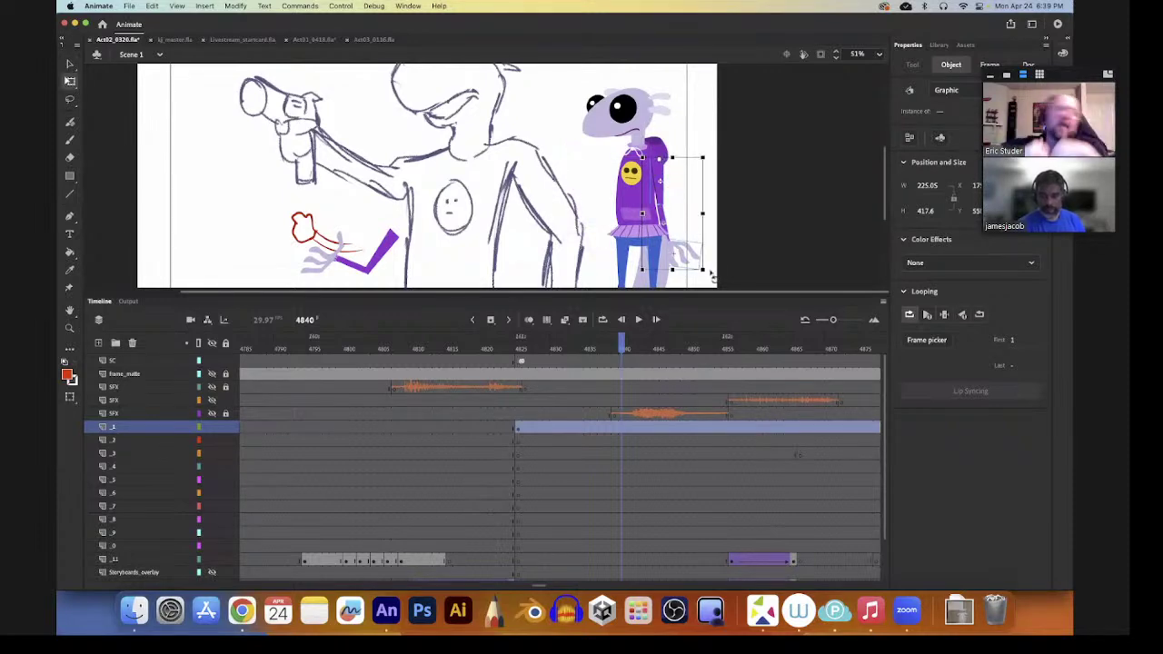
left_click_drag(712, 274, 729, 247)
key("v")
left_click_drag(670, 188, 667, 179)
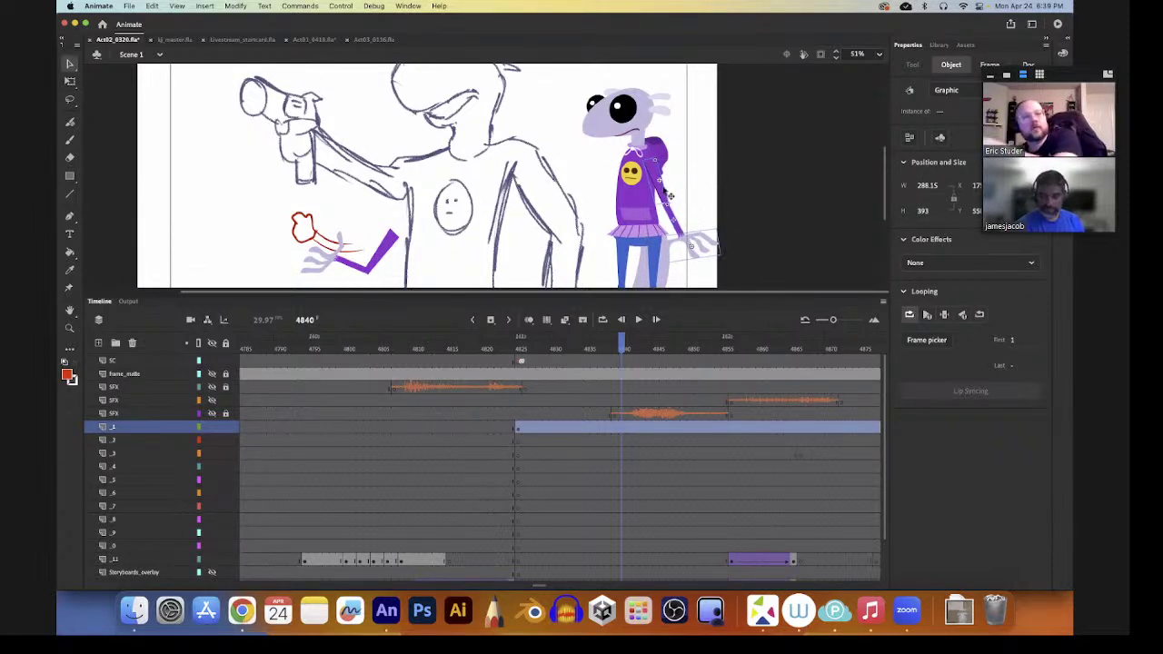
- Rotate the forearm and hand of the back arm inward below the elbow so they hang closer to the body
key("q")
left_click(670, 205)
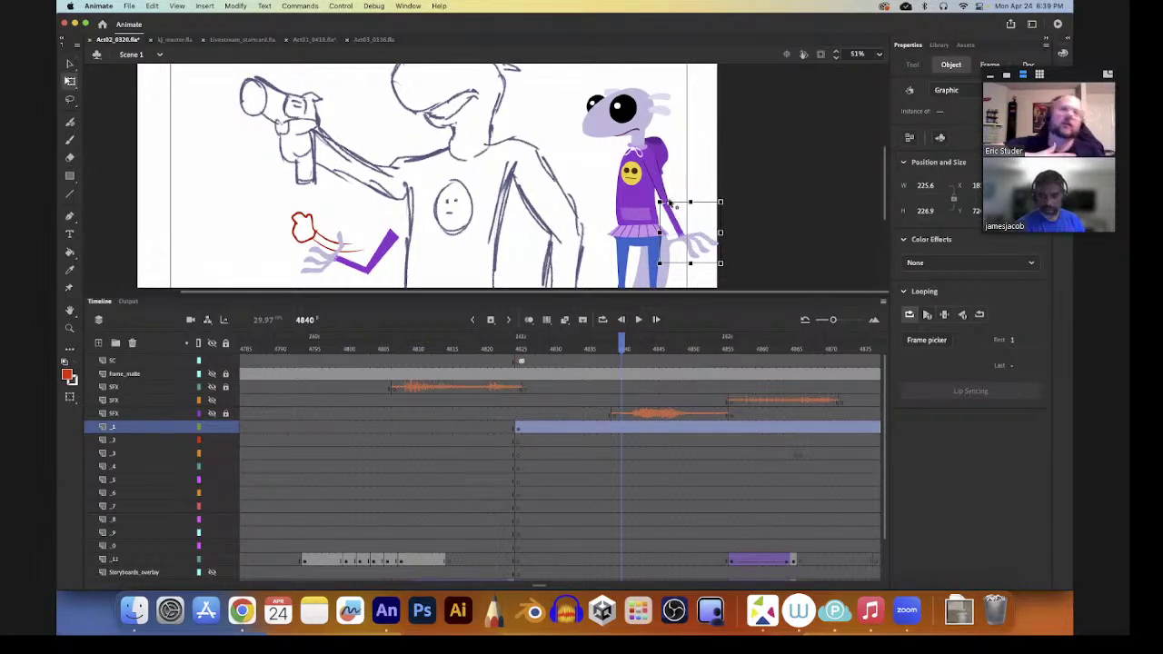
mouse_move(731, 273)
left_mouse_down()
mouse_move(715, 281)
mouse_move(718, 271)
left_mouse_up()
scroll(696, 200, "down", 2)
scroll(696, 200, "up", 2)
key("v")
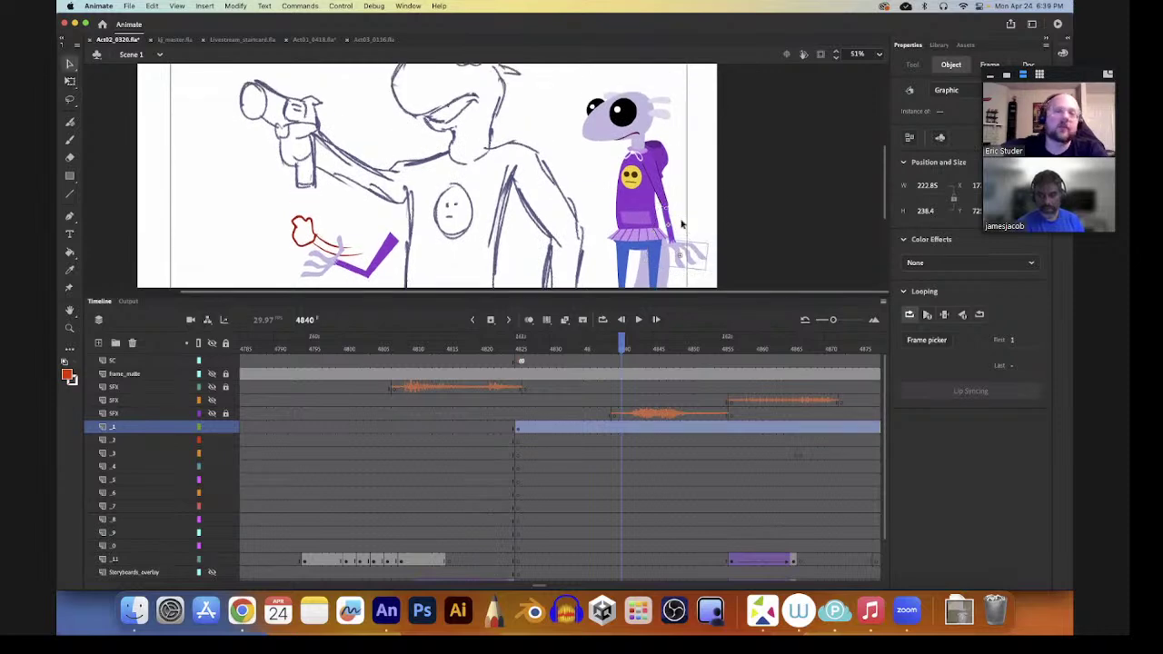
left_click(665, 207)
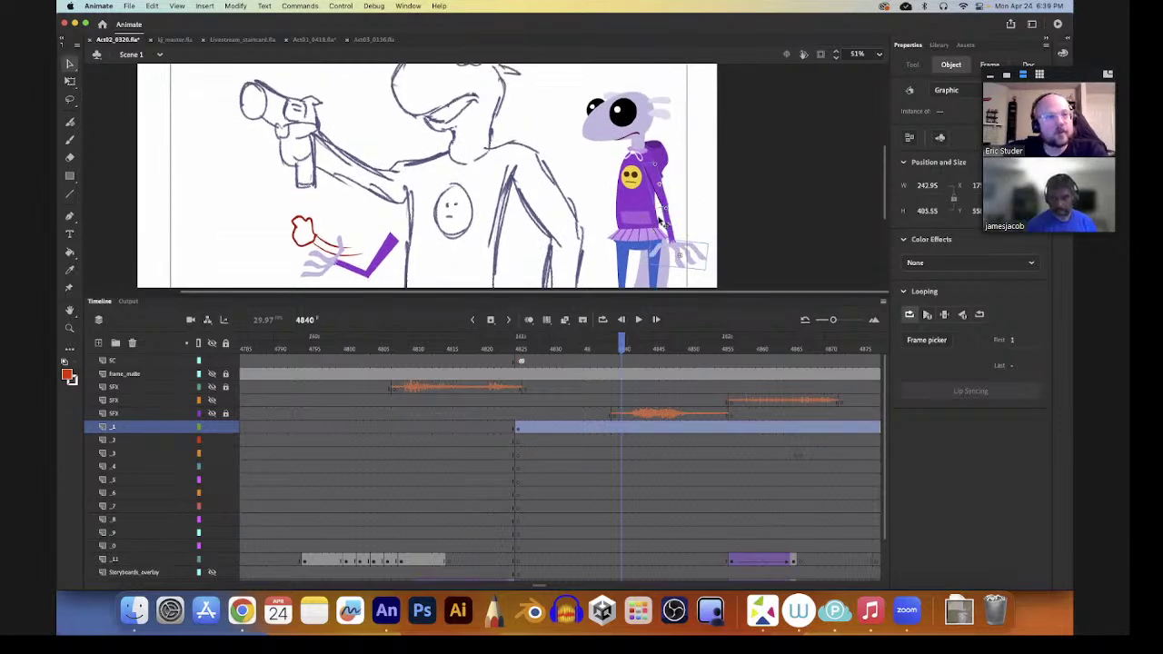
scroll(685, 194, "down", 1)
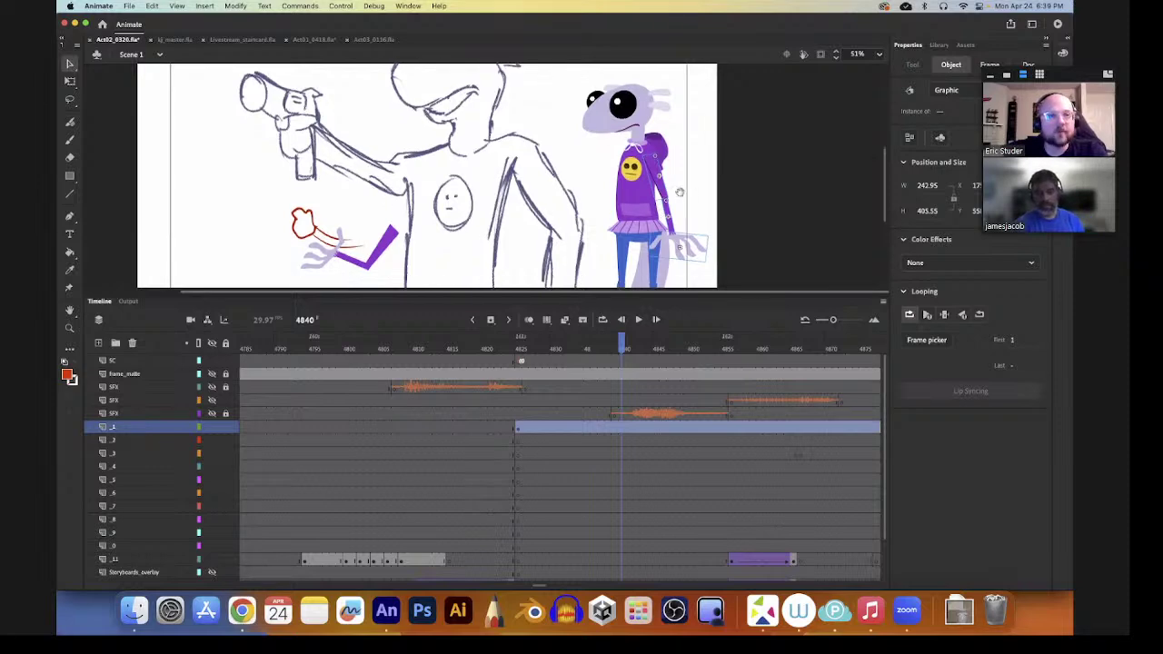
scroll(685, 195, "up", 2)
left_click(675, 198)
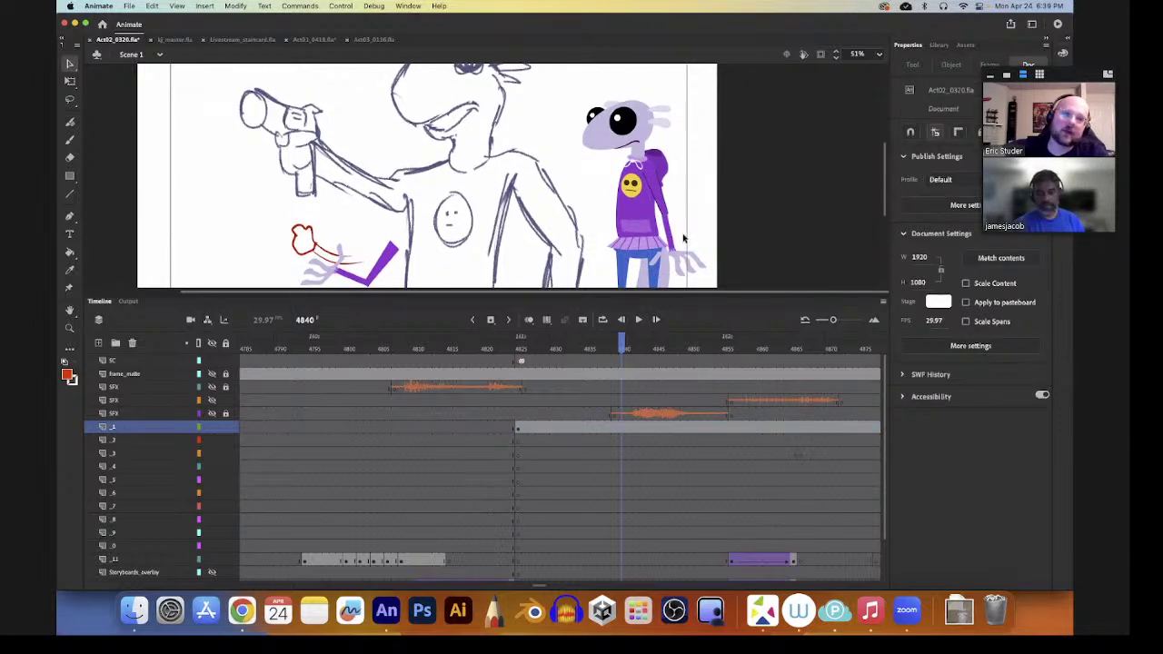
- Rotate the back upper arm outward at the shoulder and move the forearm to meet it at the elbow
left_click(668, 210)
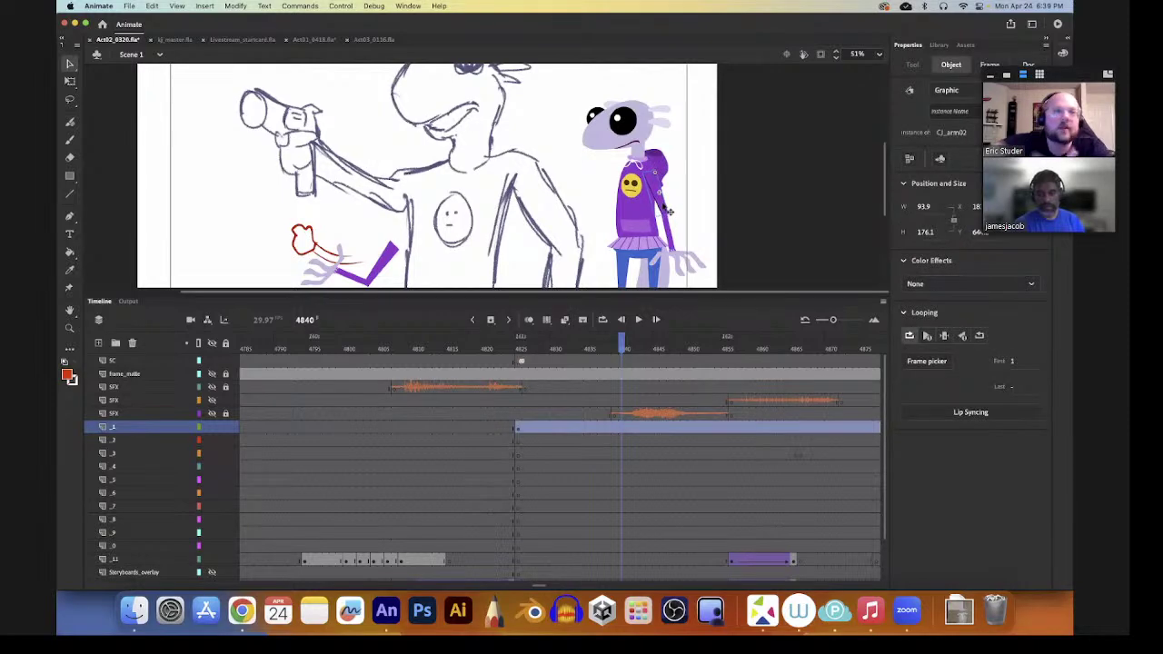
key("q")
left_click_drag(659, 193, 678, 208)
key("v")
key("q")
key("v")
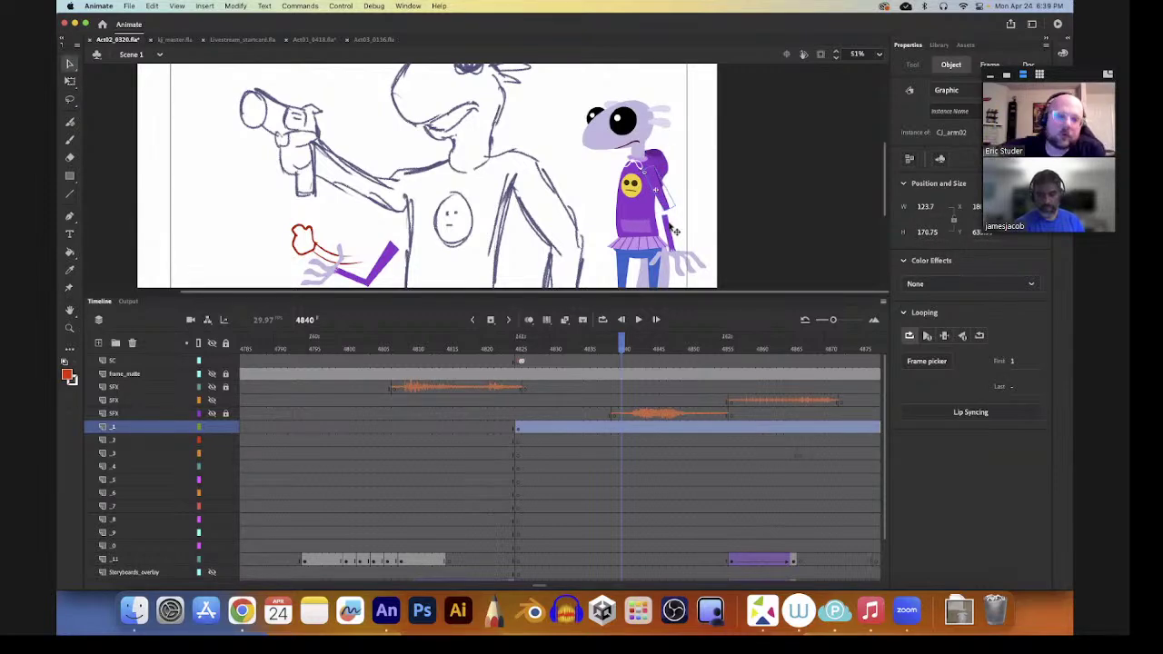
left_click(676, 230)
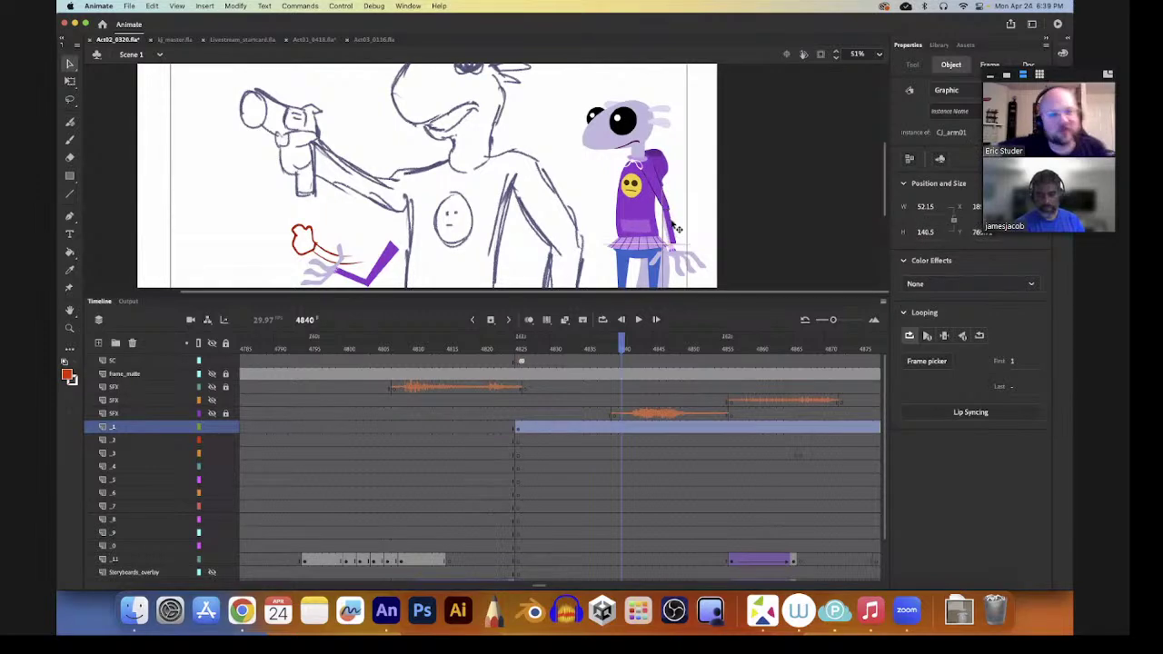
- Fine-tune the back arm's upper arm, forearm and hand so the pieces join smoothly at elbow and wrist
left_click(672, 213)
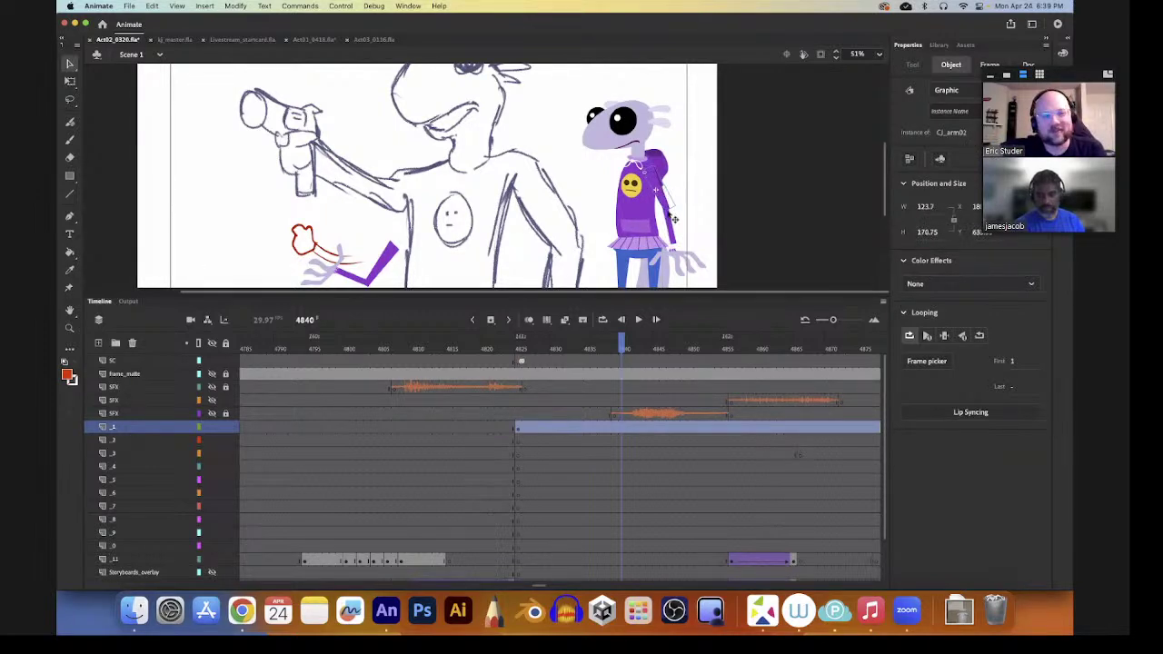
key("q")
left_click_drag(675, 208, 673, 257)
key("v")
left_click(671, 226)
key("q")
left_click(682, 259)
key("v")
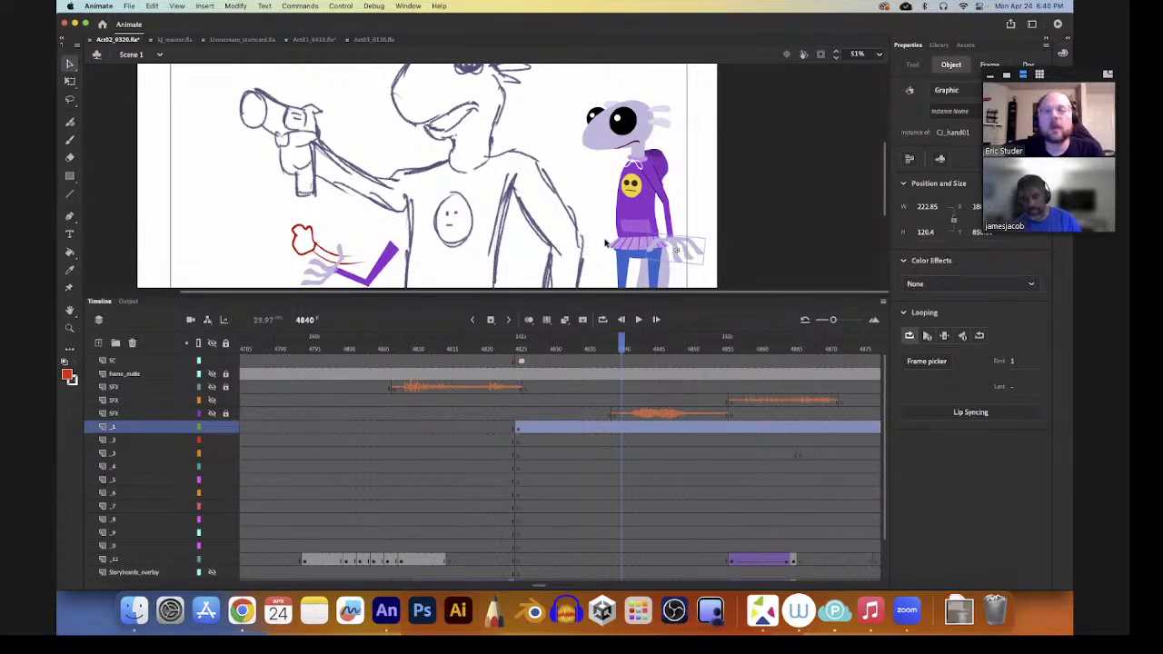
- Move the bent arm group with the red hand sketch back onto the purple character's front shoulder
scroll(509, 222, "down", 2)
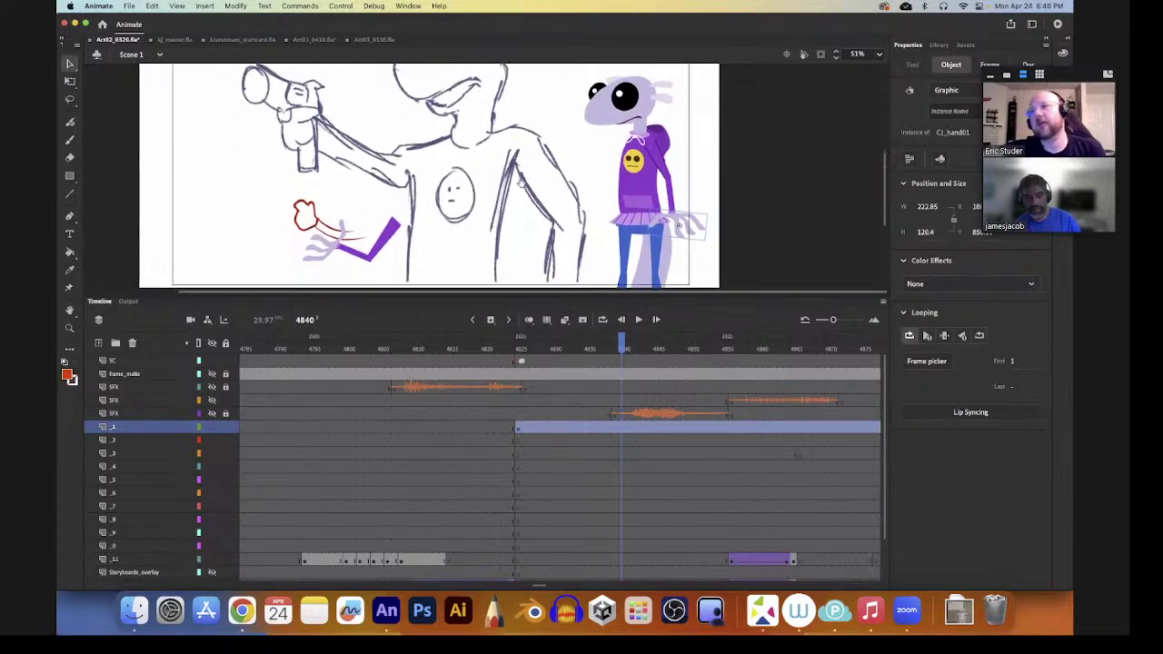
left_click(397, 238)
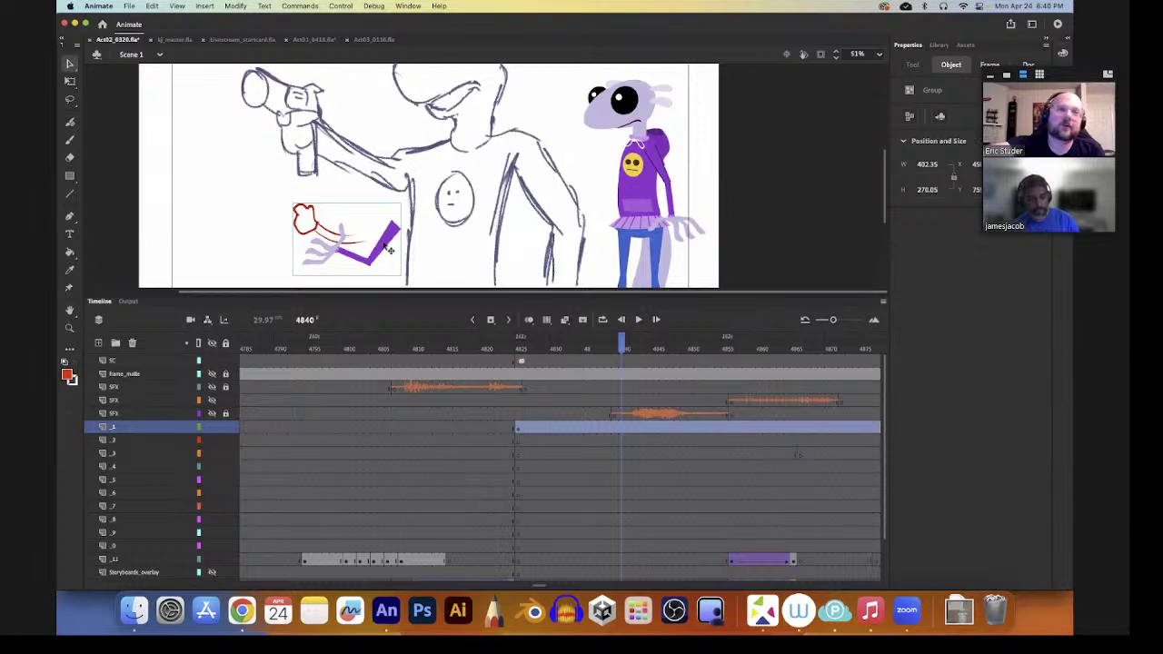
left_click_drag(391, 249, 622, 171)
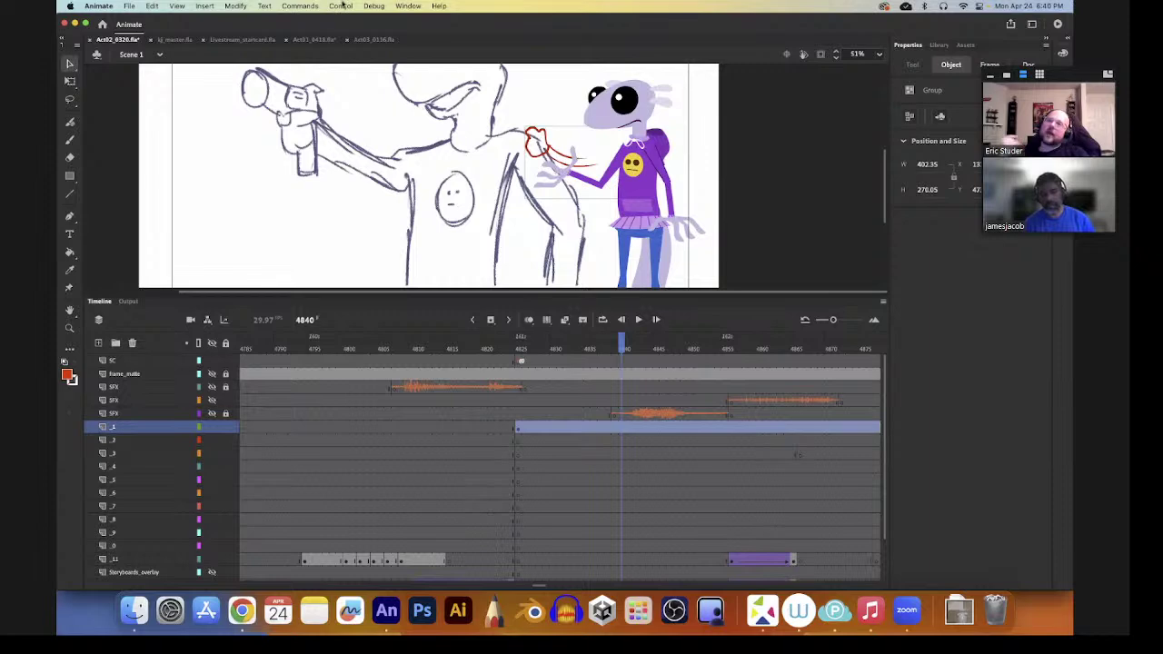
scroll(621, 154, "up", 3)
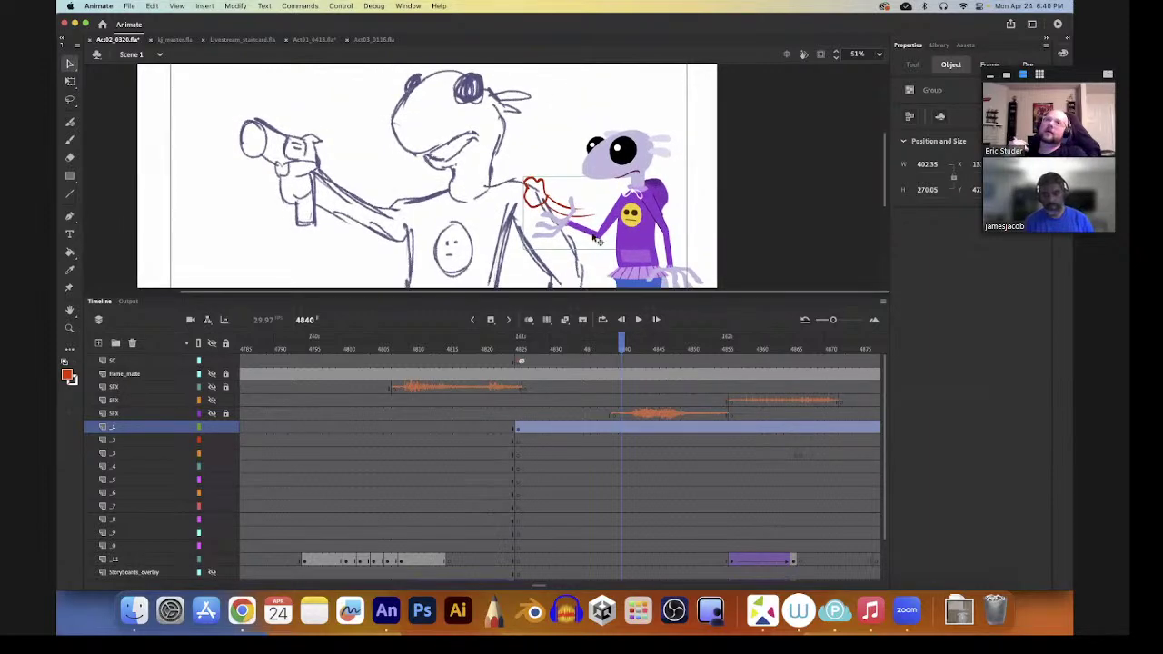
mouse_move(615, 218)
left_mouse_down()
mouse_move(620, 207)
mouse_move(606, 217)
left_mouse_up()
- Rotate the front arm group upward to raise the hand and realign its upper end with the shoulder
key("q")
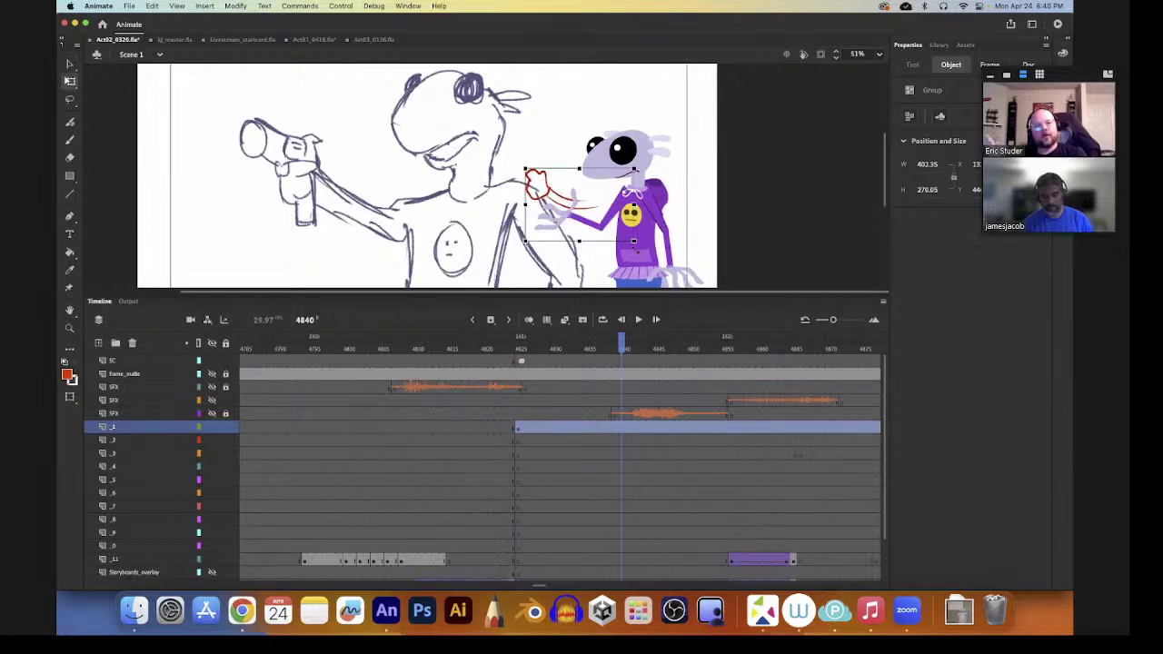
left_click_drag(628, 245, 607, 212)
key("v")
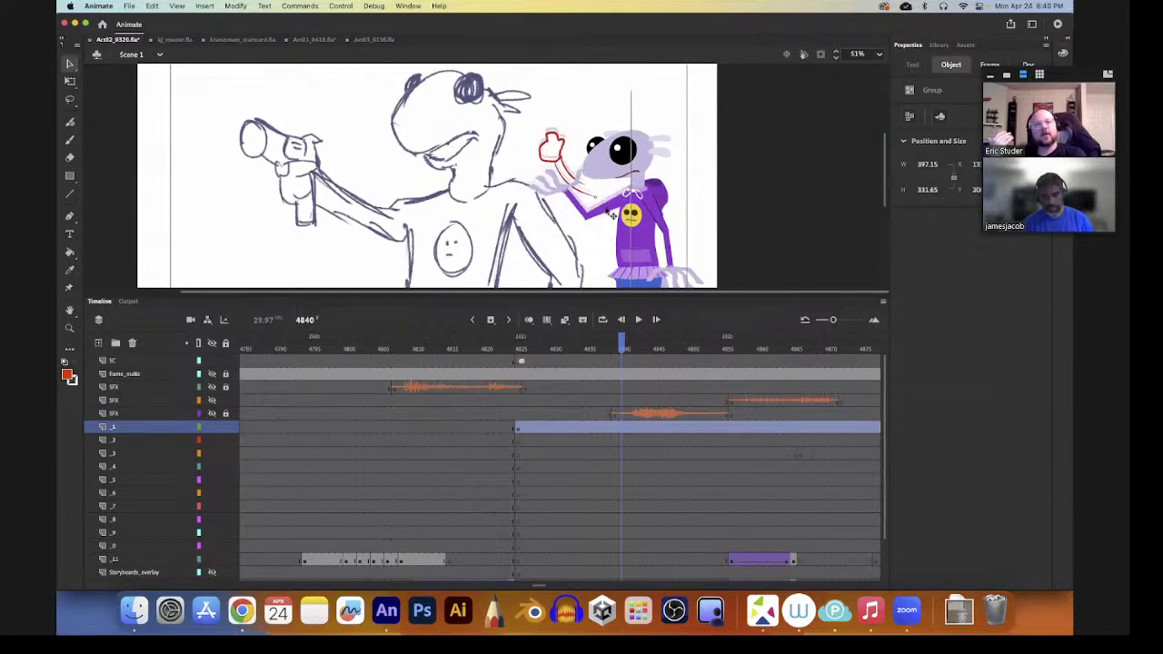
scroll(652, 202, "down", 2)
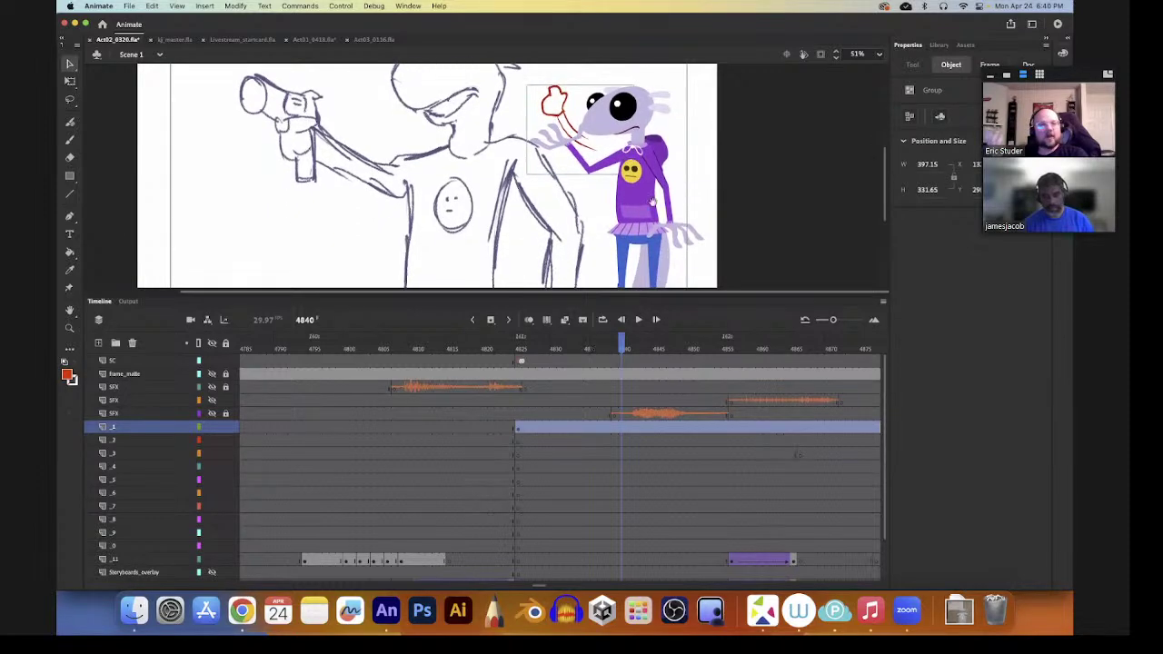
- Delete the red hand sketch from inside the front arm group and move the arm below the storyboard's sketched gun arm
key("z")
left_click(647, 210, "alt")
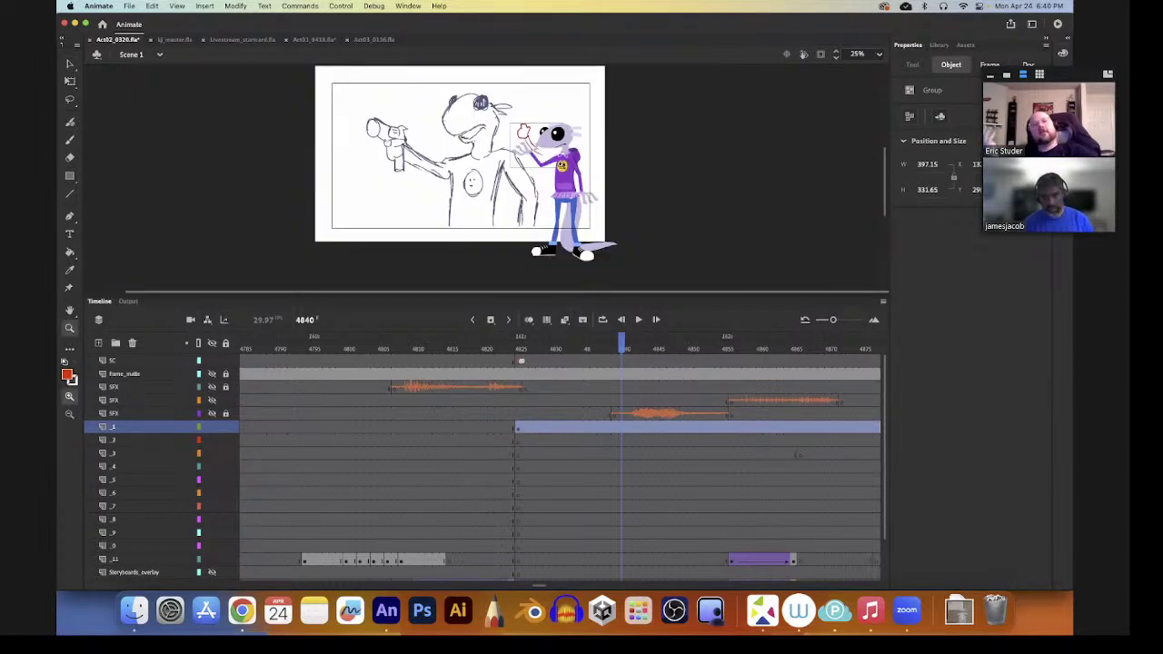
scroll(588, 177, "up", 1)
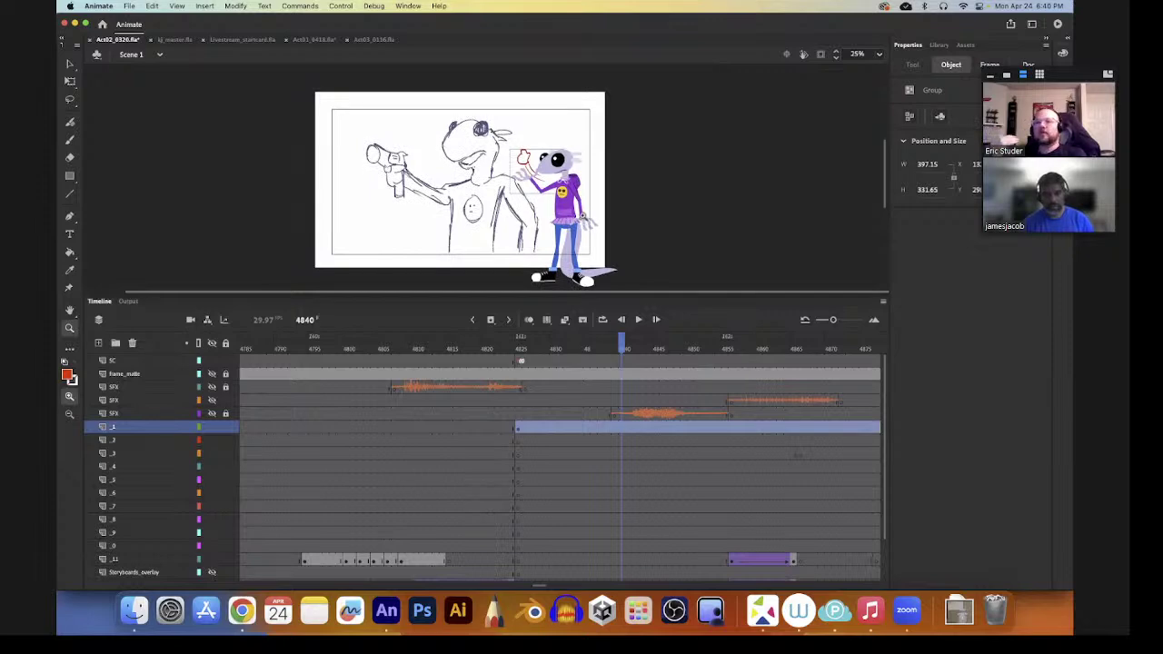
key("v")
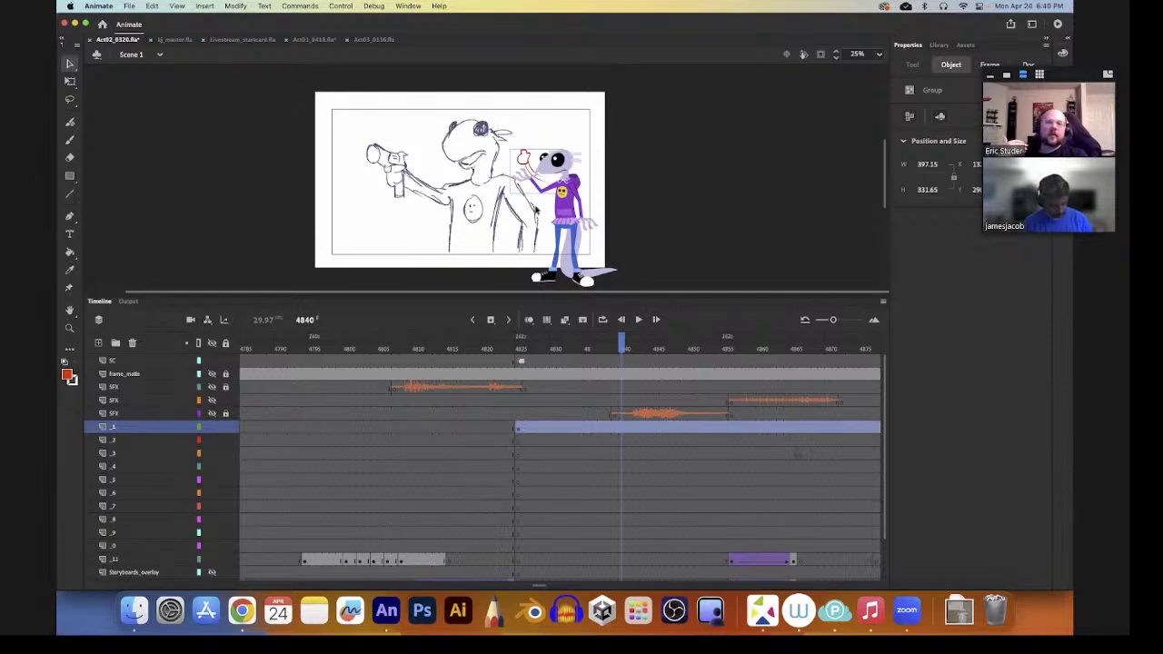
key("super+b")
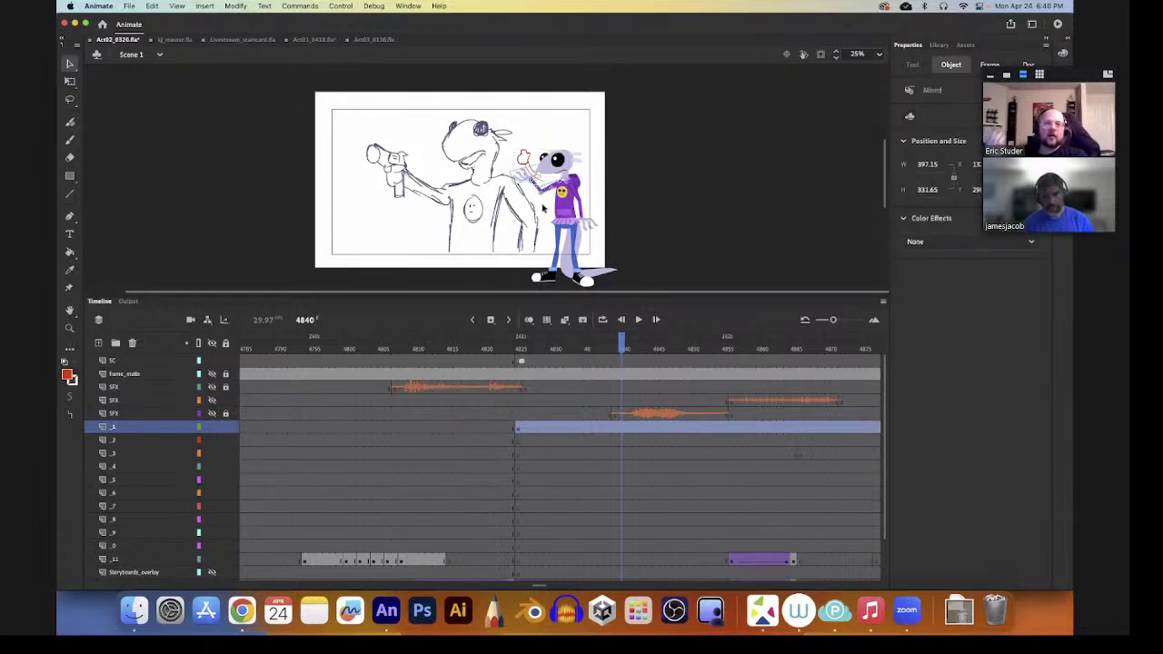
left_click(538, 188)
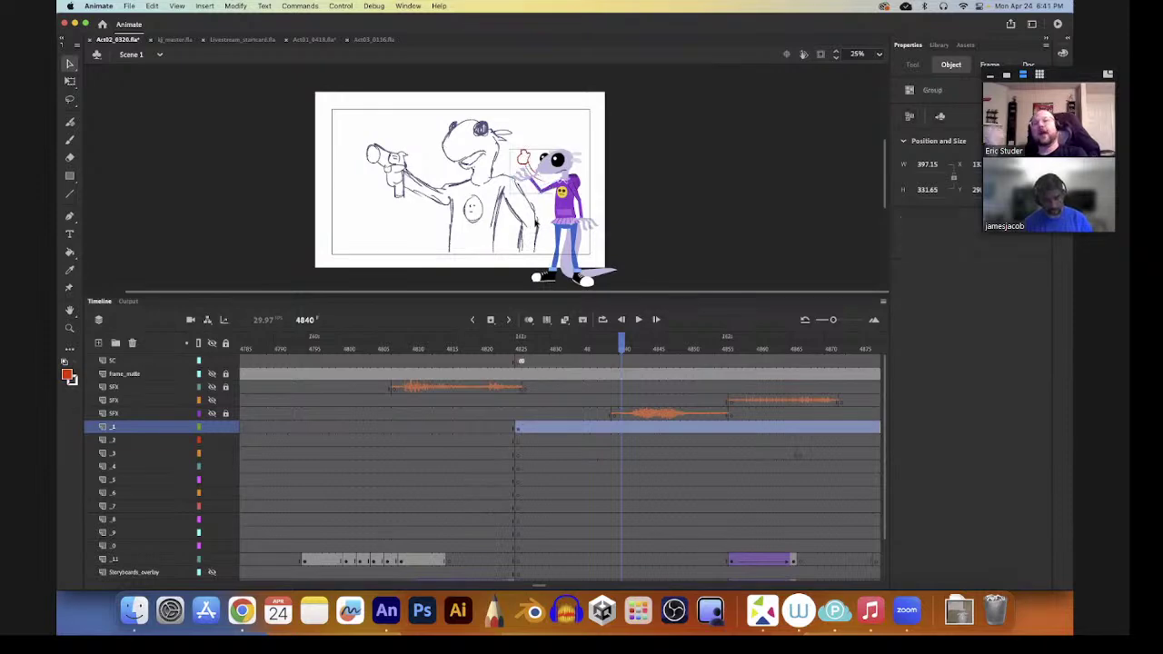
double_click(541, 192)
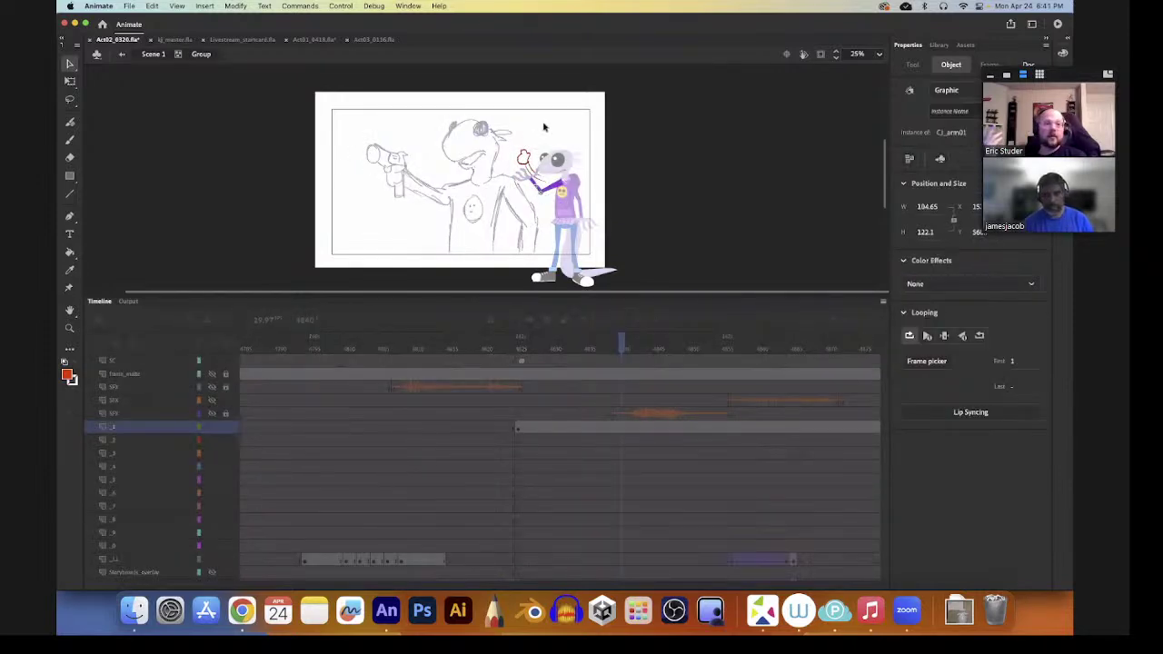
left_click(534, 153)
left_click(534, 163)
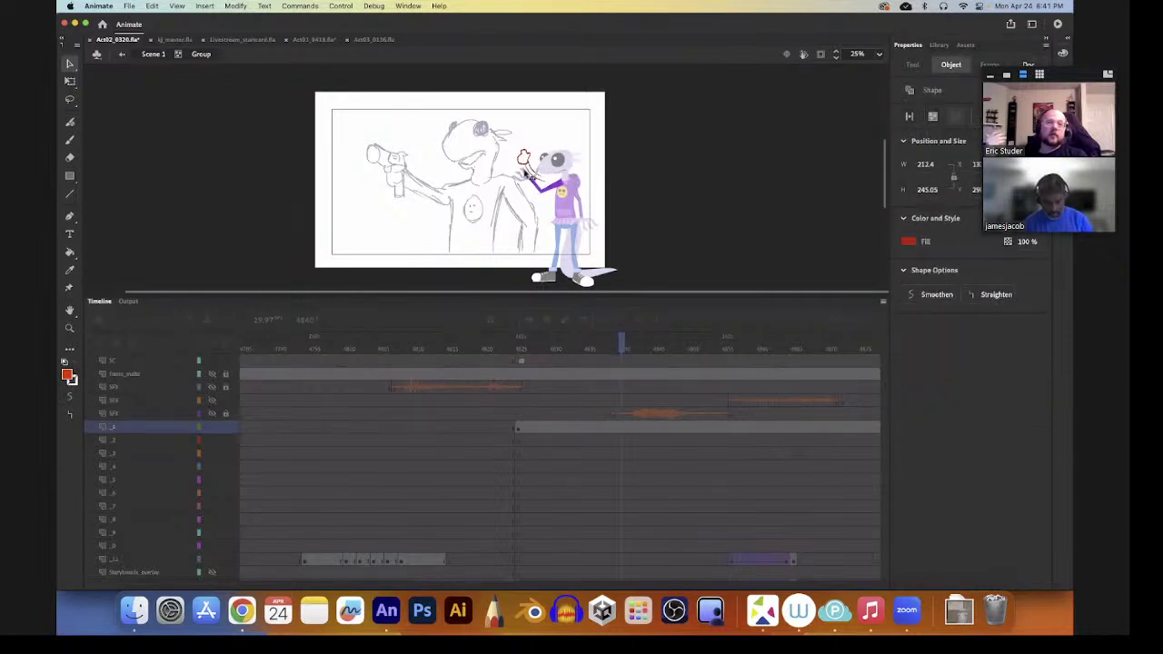
left_click(531, 209)
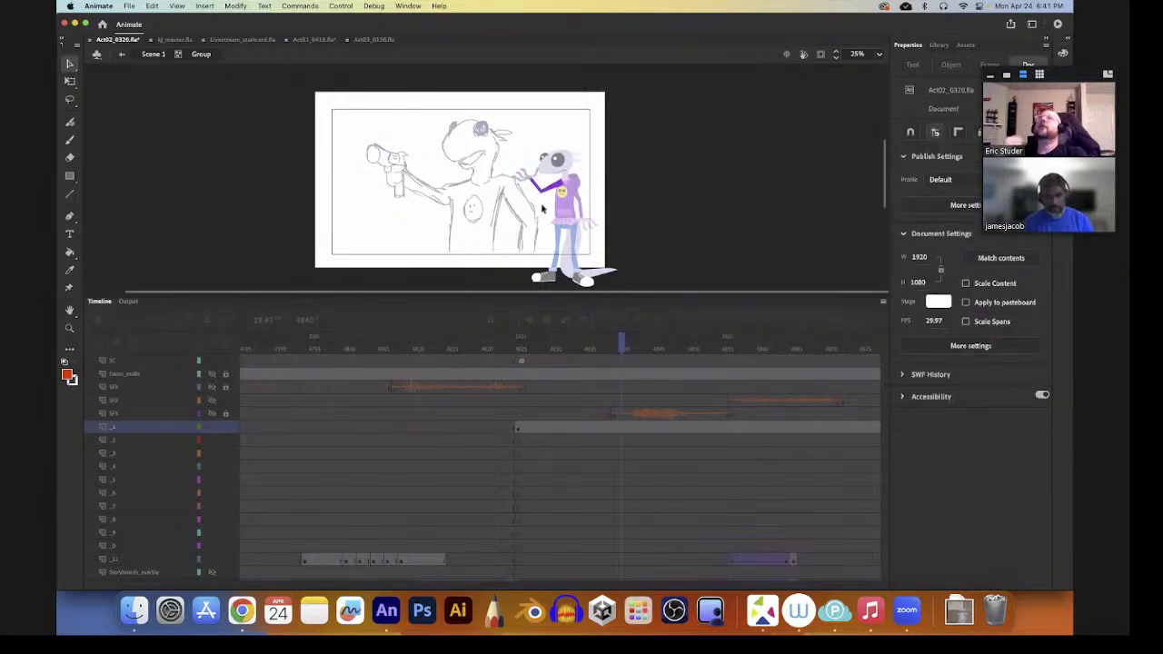
double_click(541, 208)
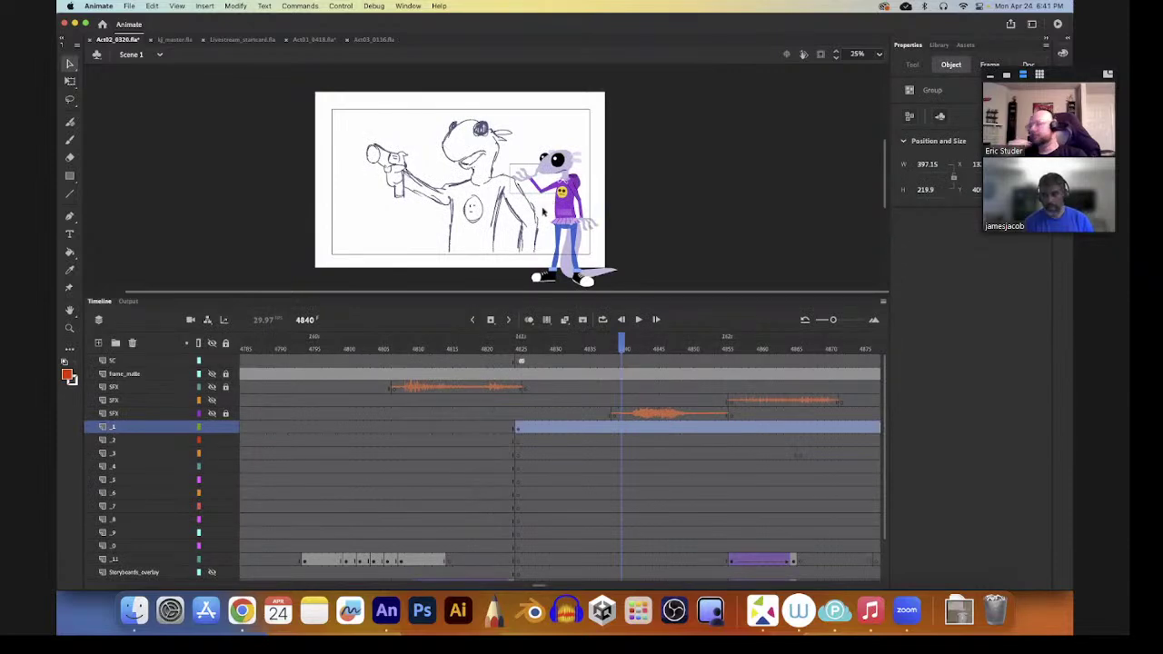
left_click_drag(541, 212, 413, 238)
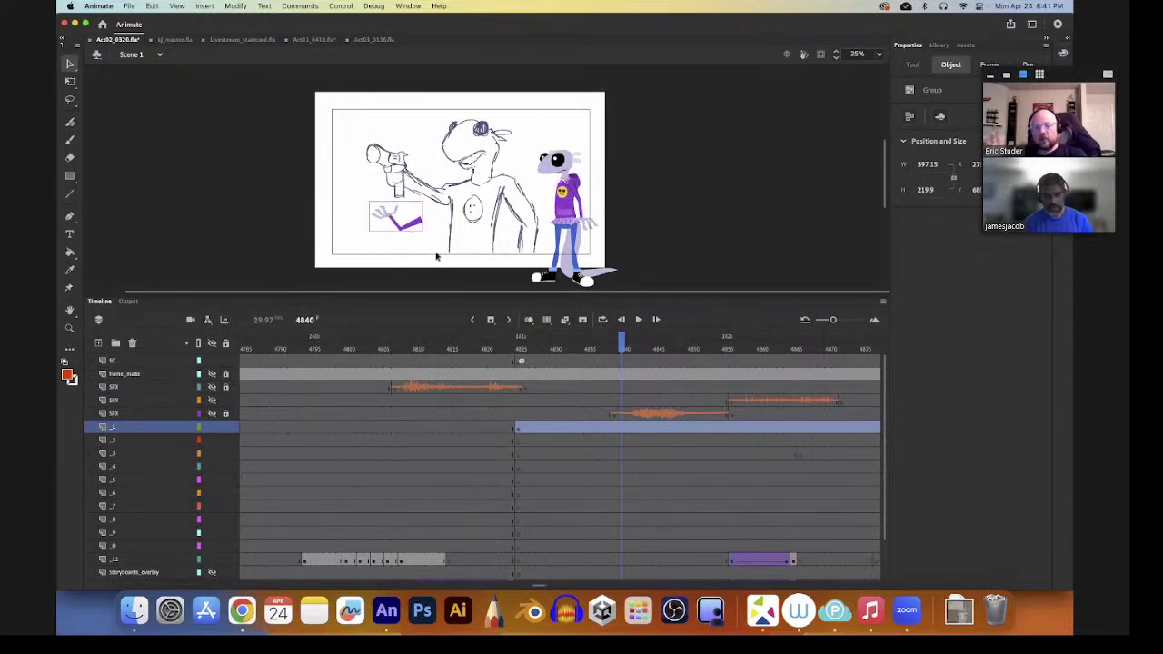
- Outline the storyboard's raised gun arm with the Classic Brush in the sampled sleeve purple and fill the outline
key("i")
left_click(420, 223)
key("b")
left_click_drag(405, 165, 455, 195)
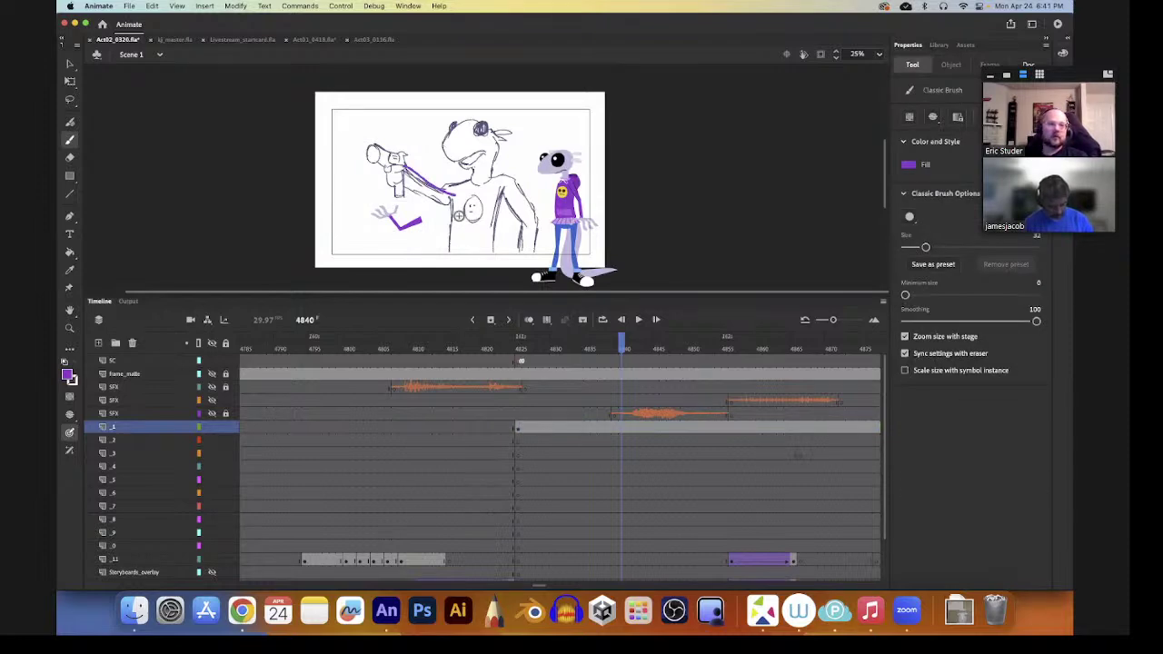
key("super+z")
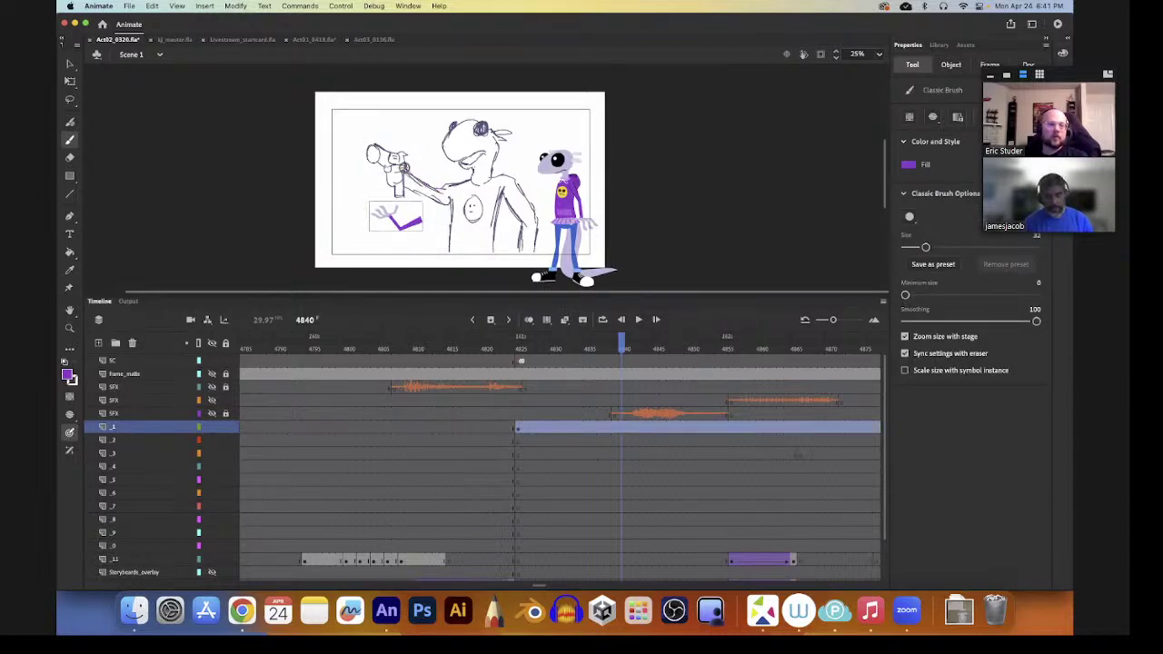
left_click_drag(397, 171, 454, 211)
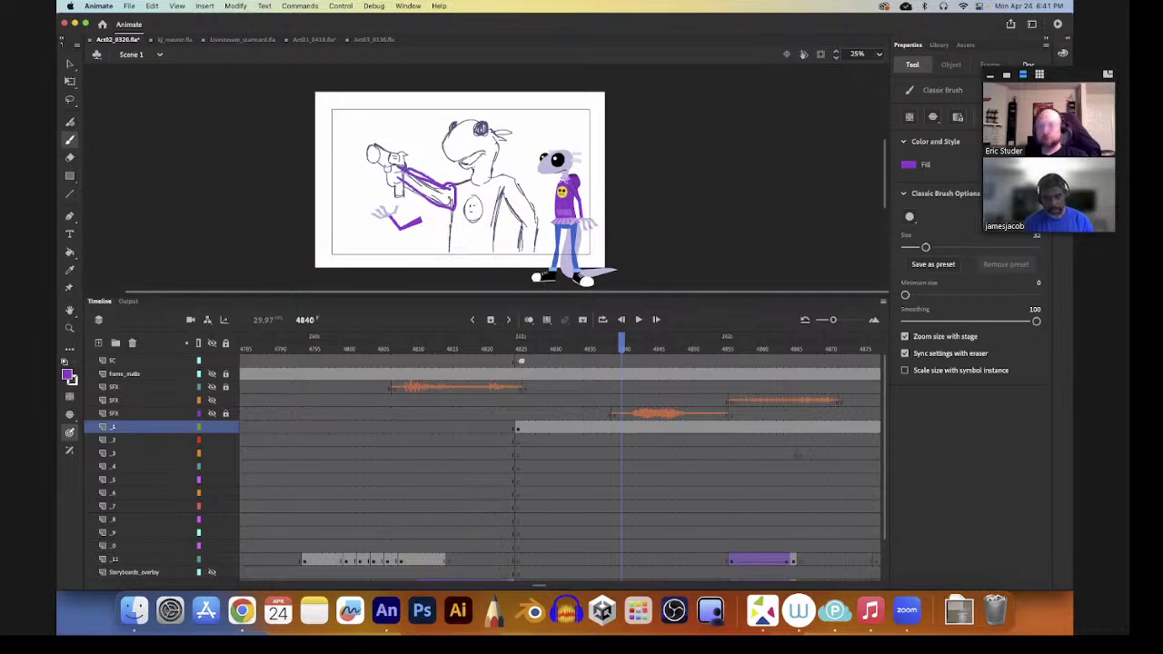
key("k")
left_click(447, 196)
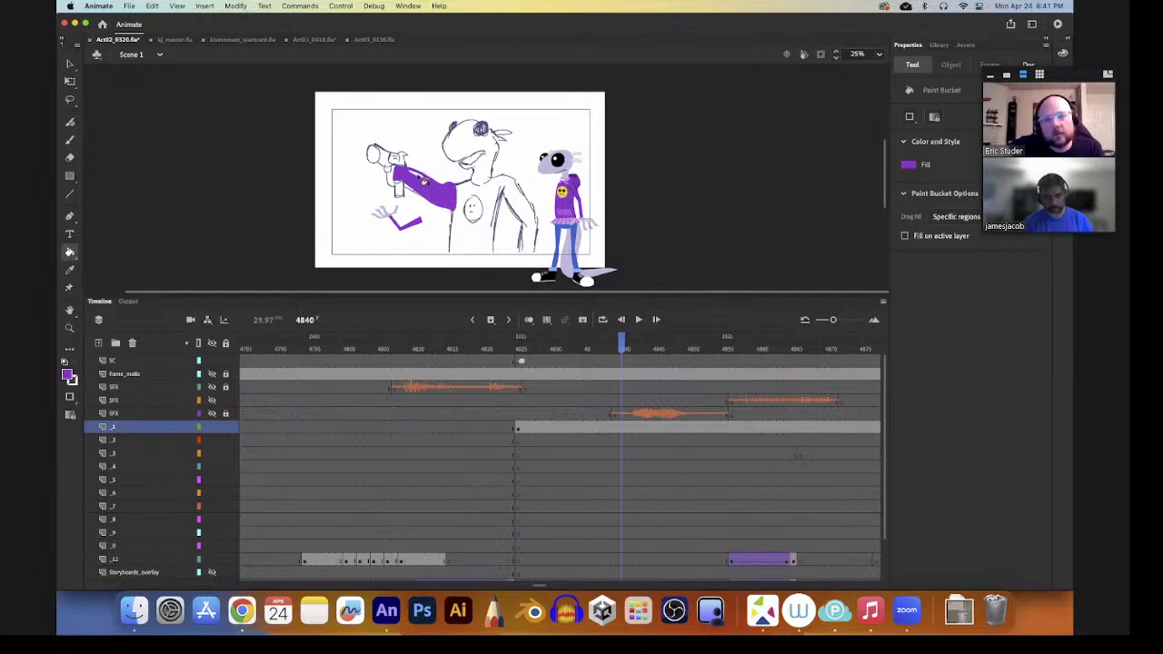
- Straighten the edges of the purple sleeve shape and trim its shoulder end against the sketched arm
key("v")
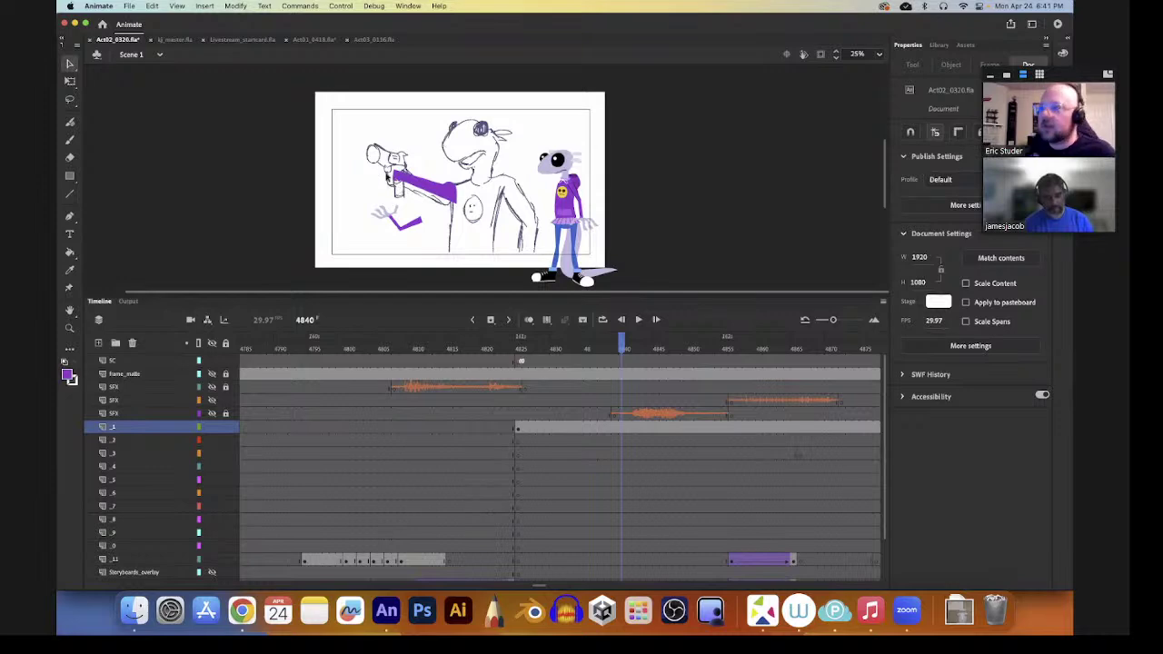
key("z")
left_click_drag(388, 127, 536, 273)
scroll(487, 176, "up", 2)
key("v")
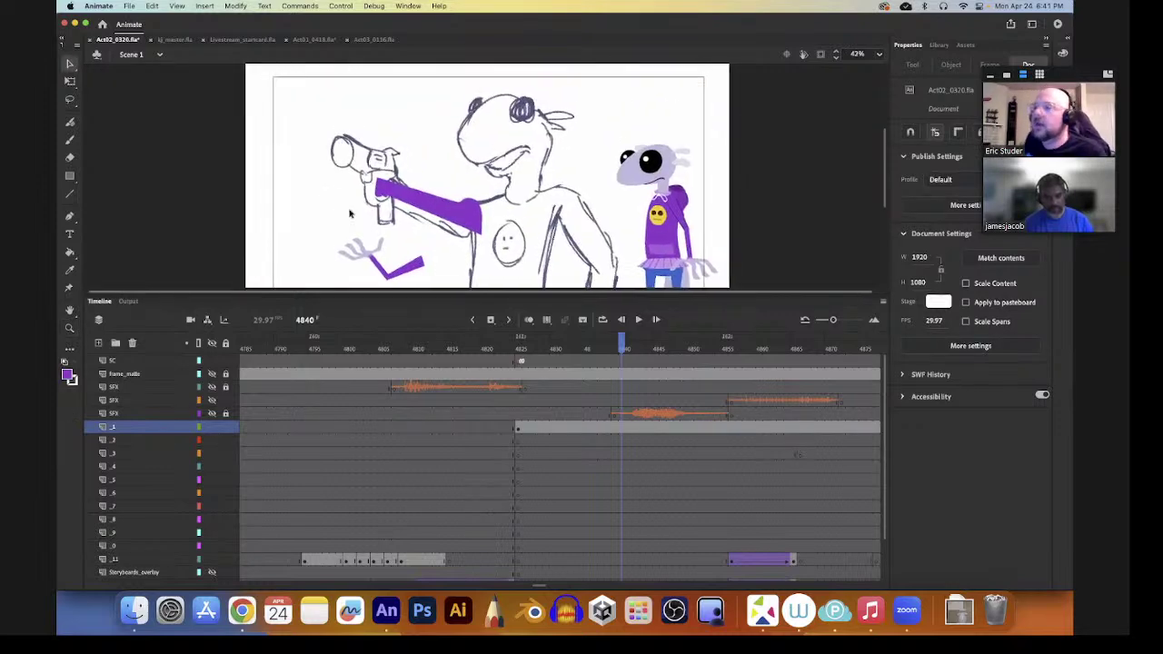
left_click_drag(379, 197, 357, 211)
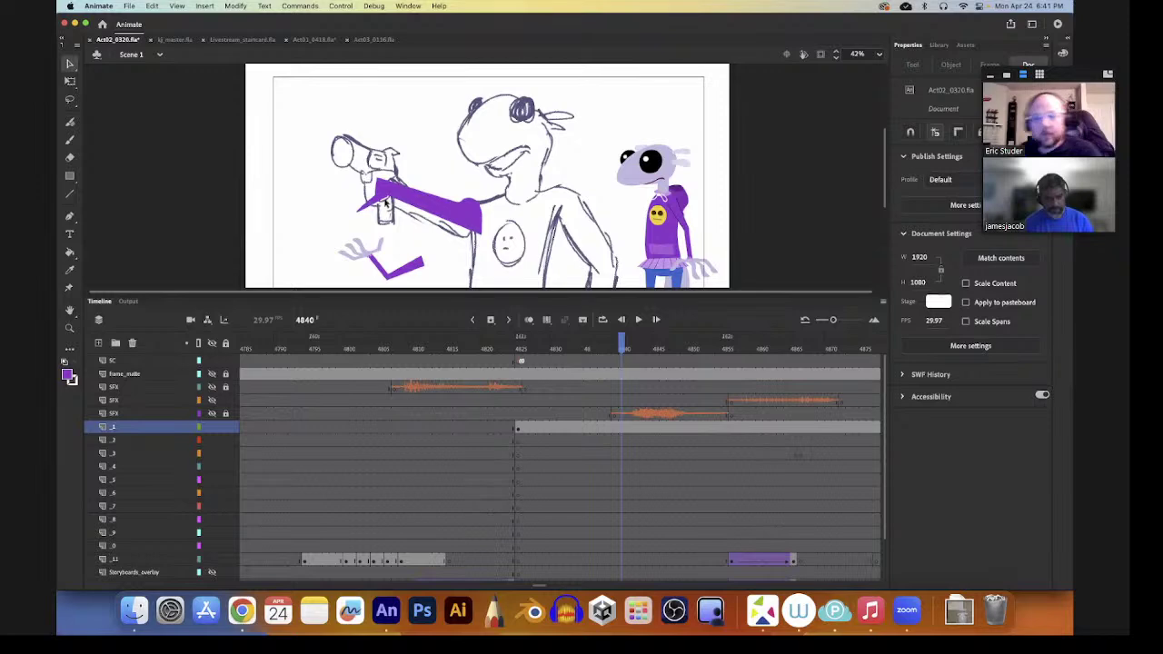
left_click_drag(382, 199, 341, 230)
key("ctrl+z")
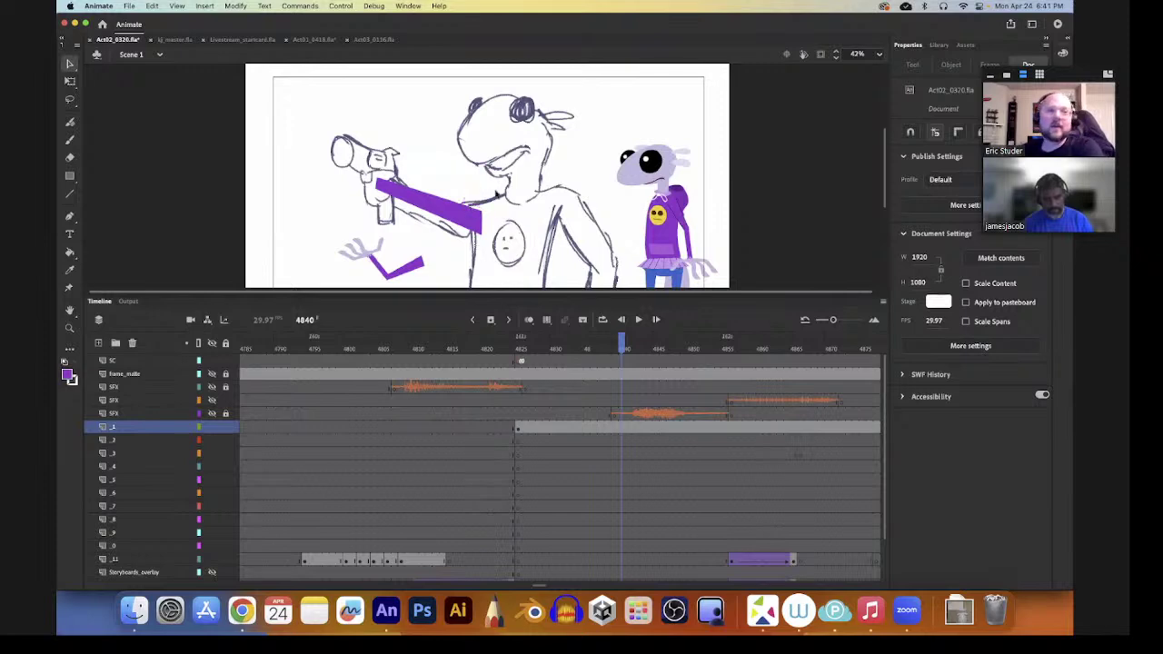
left_click_drag(483, 211, 506, 218)
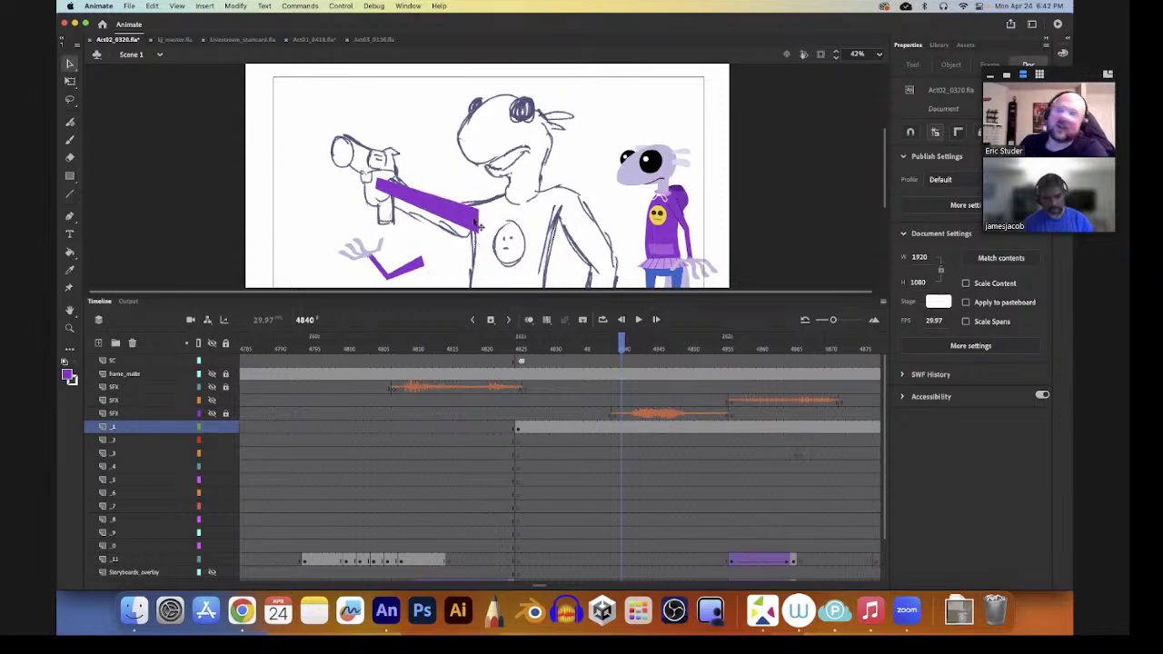
- Refine the purple sleeve's shoulder and wrist corners so it tapers along the sketched arm
scroll(474, 261, "down", 2)
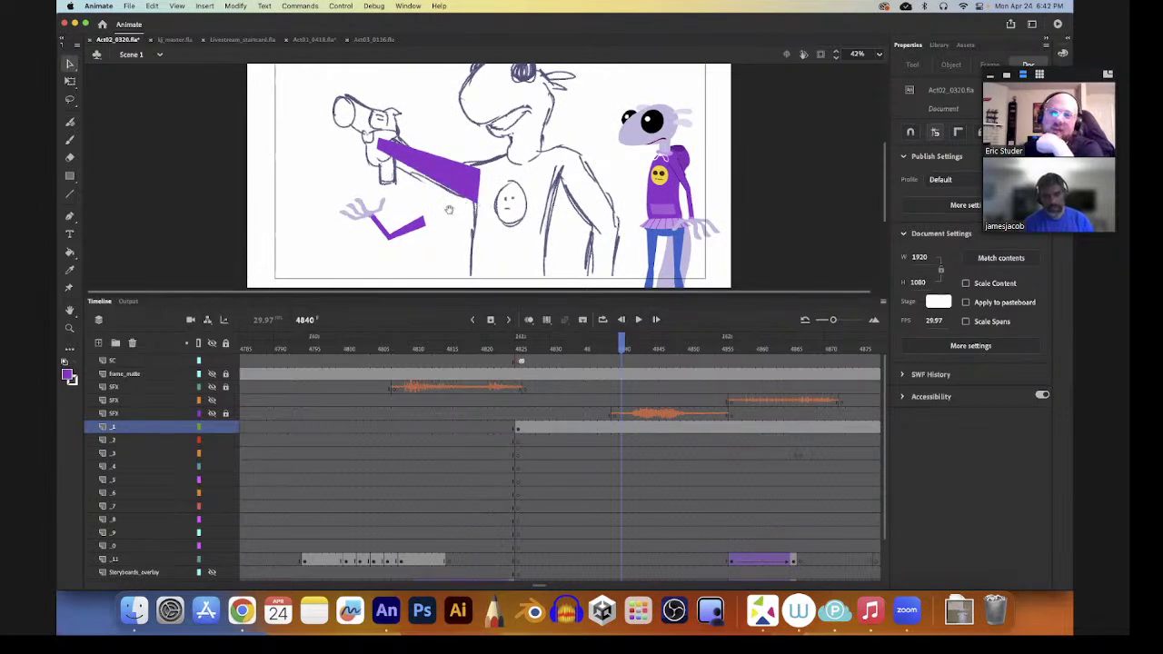
scroll(449, 213, "up", 1)
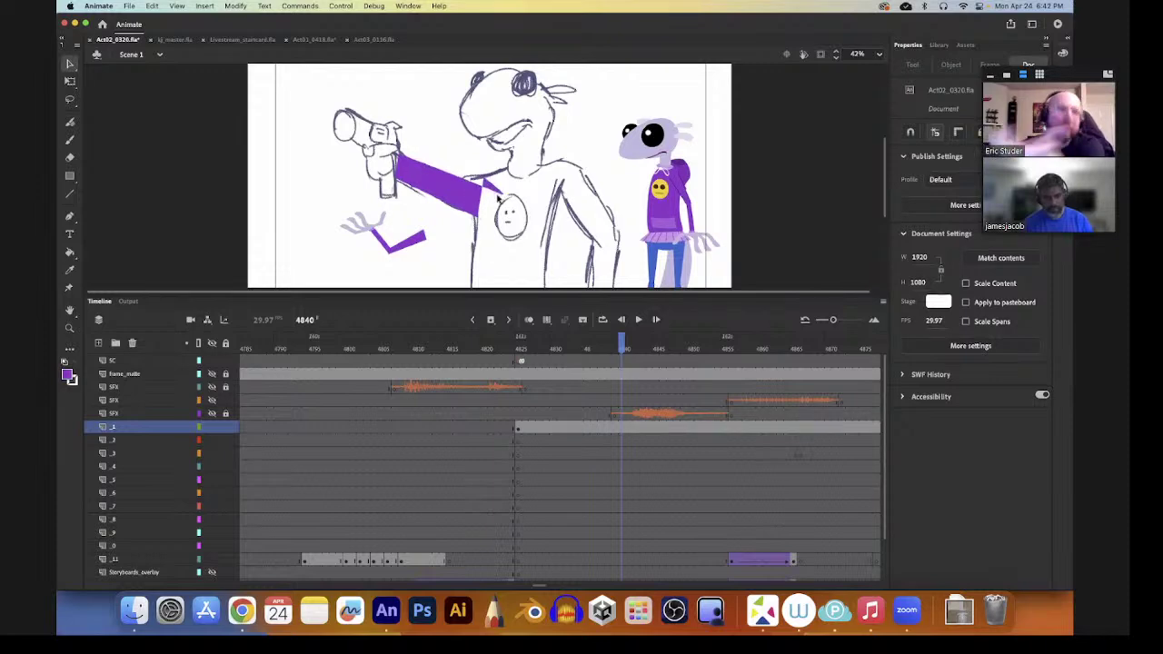
mouse_move(482, 189)
left_mouse_down()
mouse_move(484, 175)
mouse_move(462, 170)
mouse_move(463, 209)
mouse_move(512, 220)
mouse_move(482, 200)
mouse_move(473, 211)
left_mouse_up()
key("super+z")
key("super+z")
key("super+z")
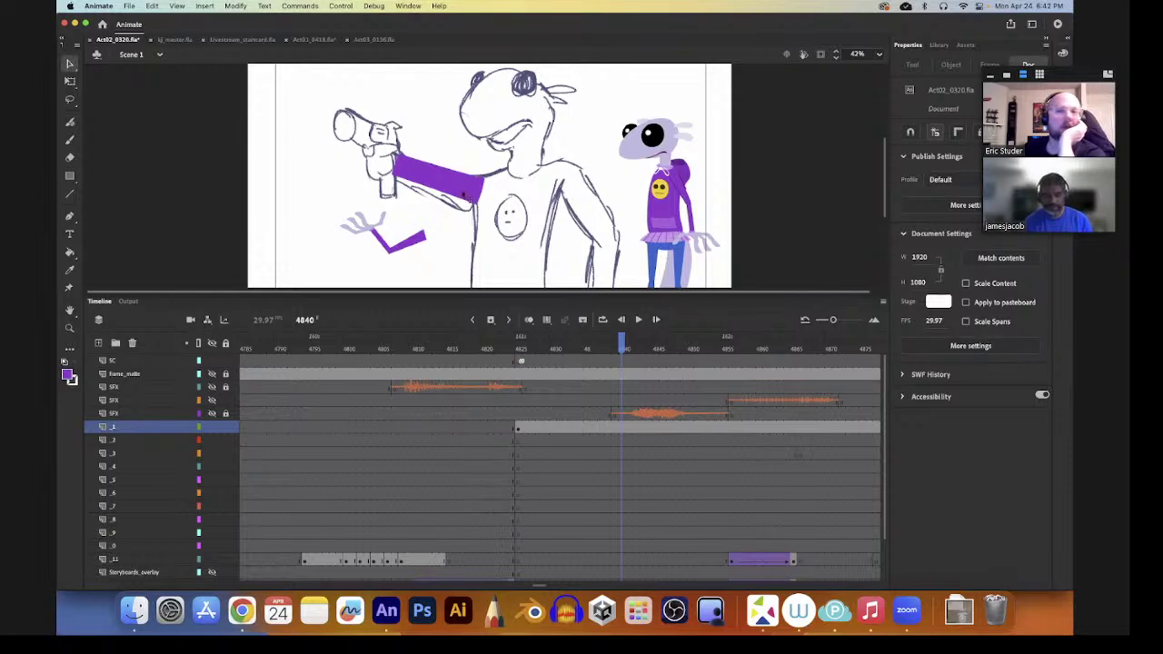
mouse_move(399, 158)
left_mouse_down()
mouse_move(391, 153)
mouse_move(392, 181)
mouse_move(394, 171)
left_mouse_up()
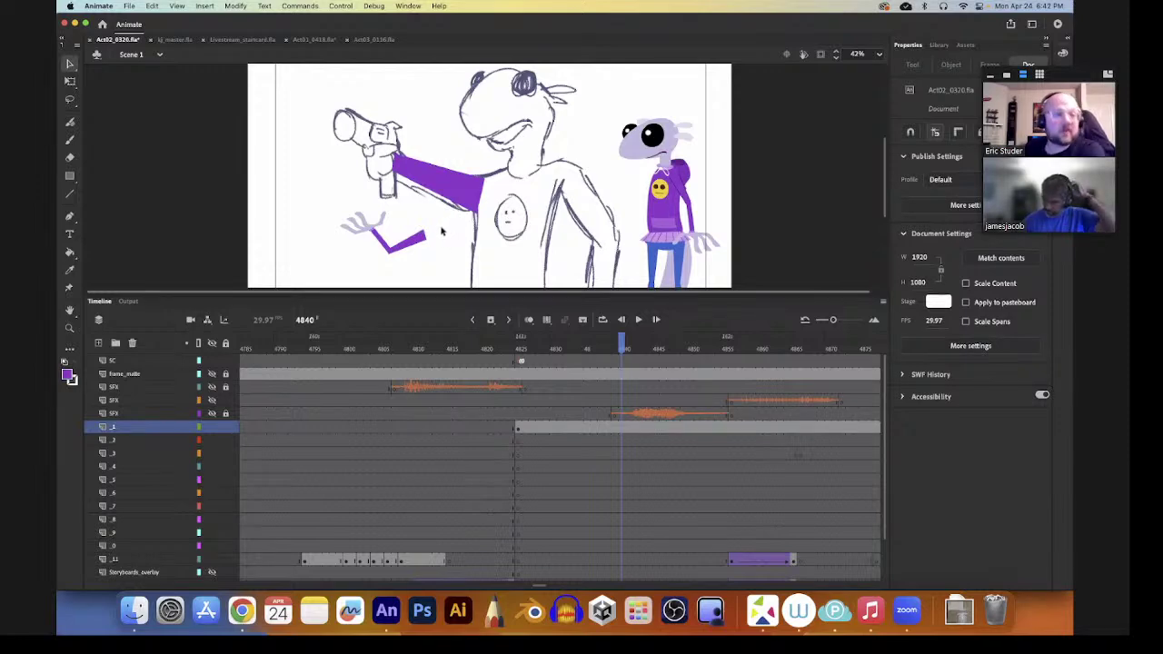
- Move the artwork keyframe at frame 4825 from layer _1 down to layer _2
key("i")
left_click(384, 216)
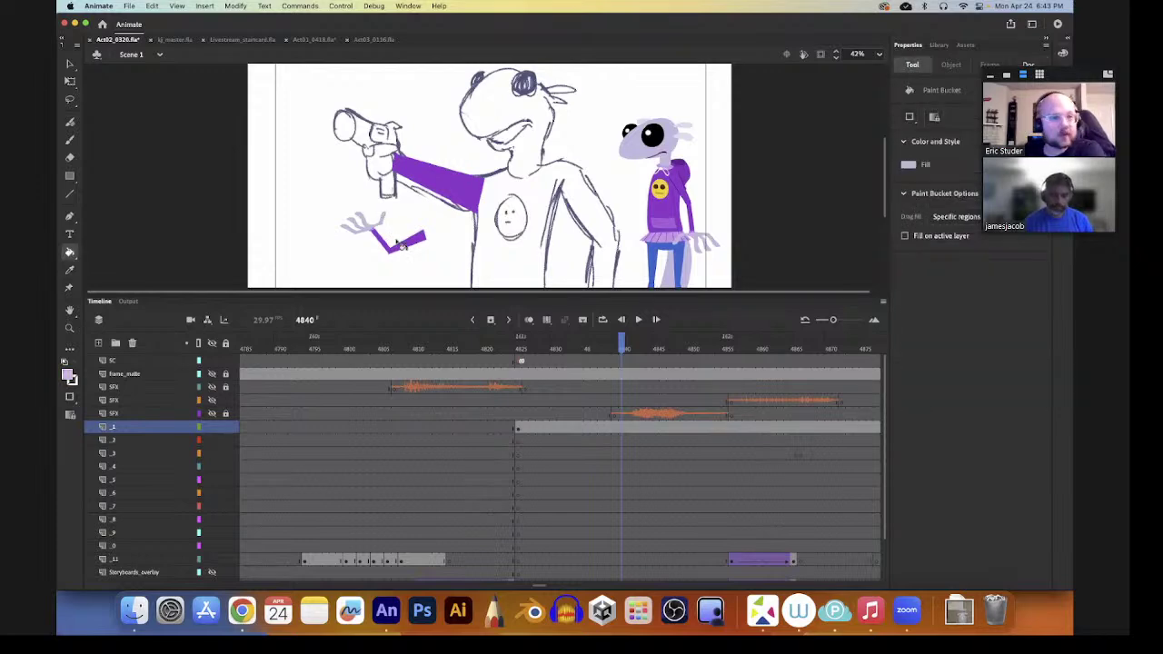
left_click(519, 431)
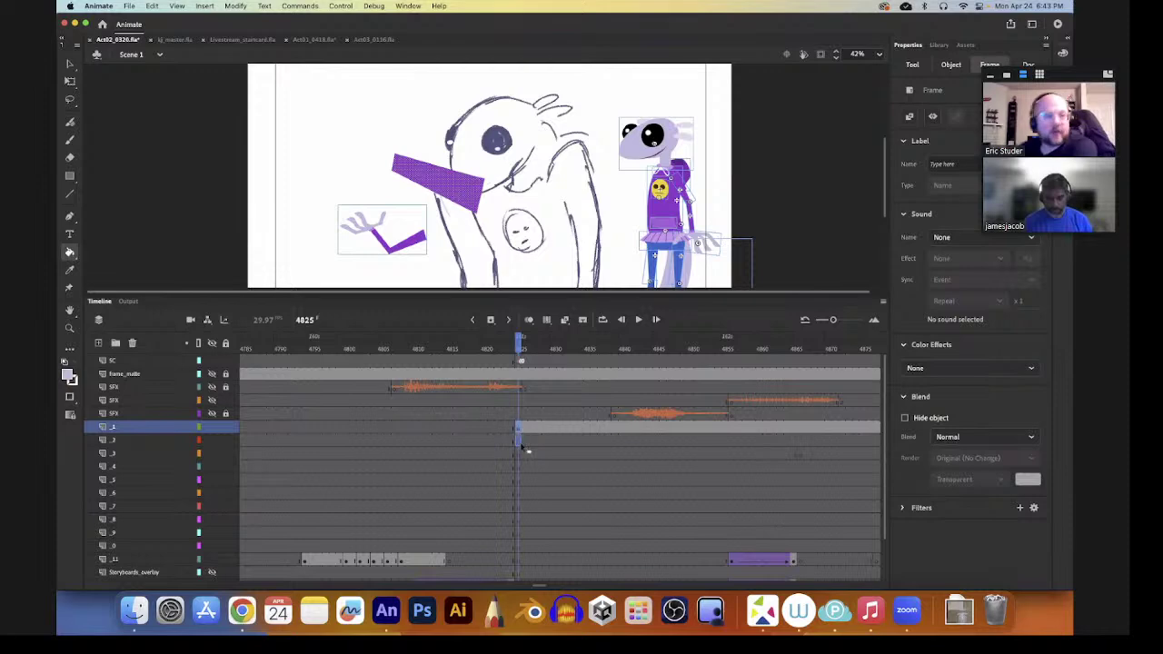
left_click(518, 439)
key("Return")
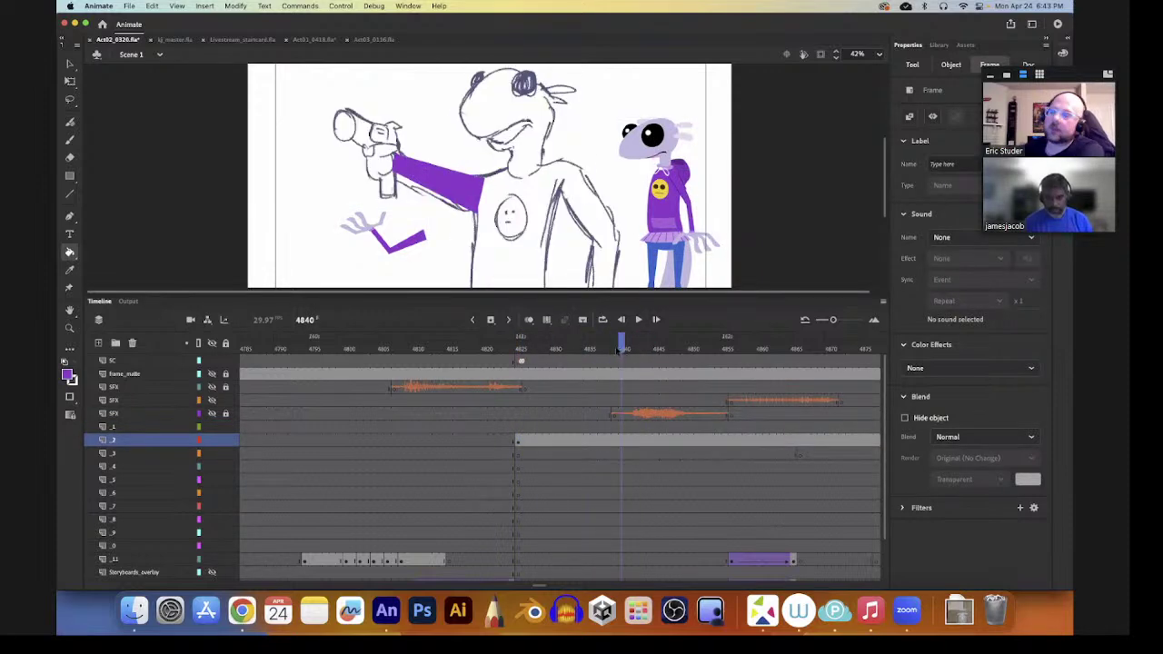
- Insert a blank keyframe on layer _1 at frame 4839
left_click(611, 445)
left_click(614, 432)
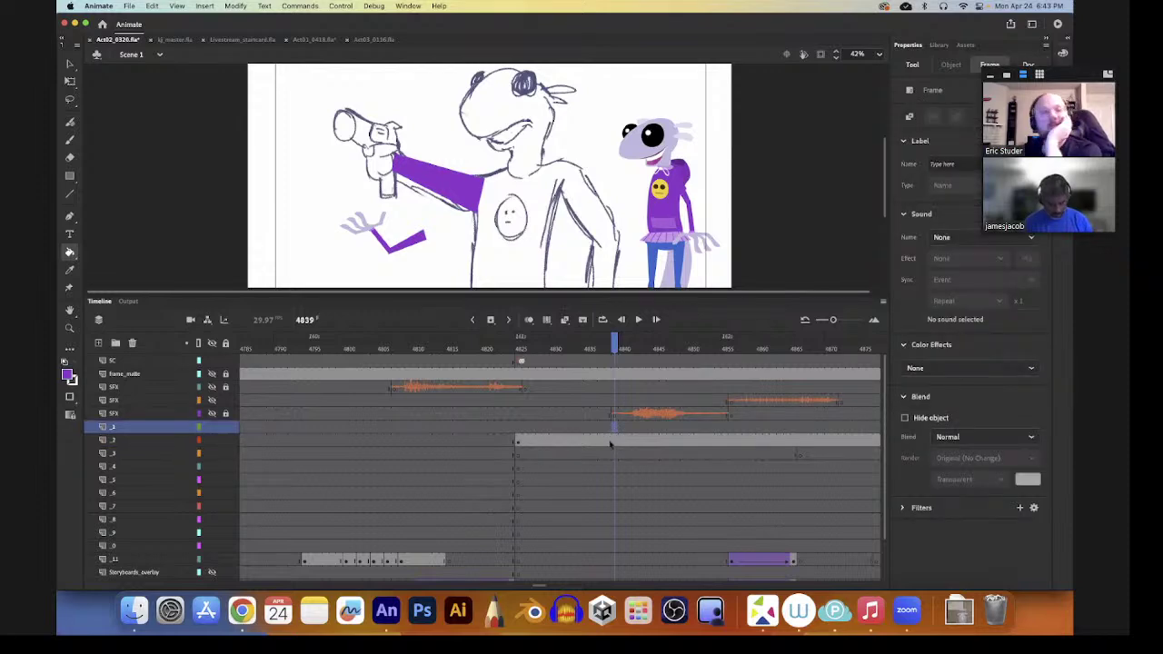
left_click(517, 428)
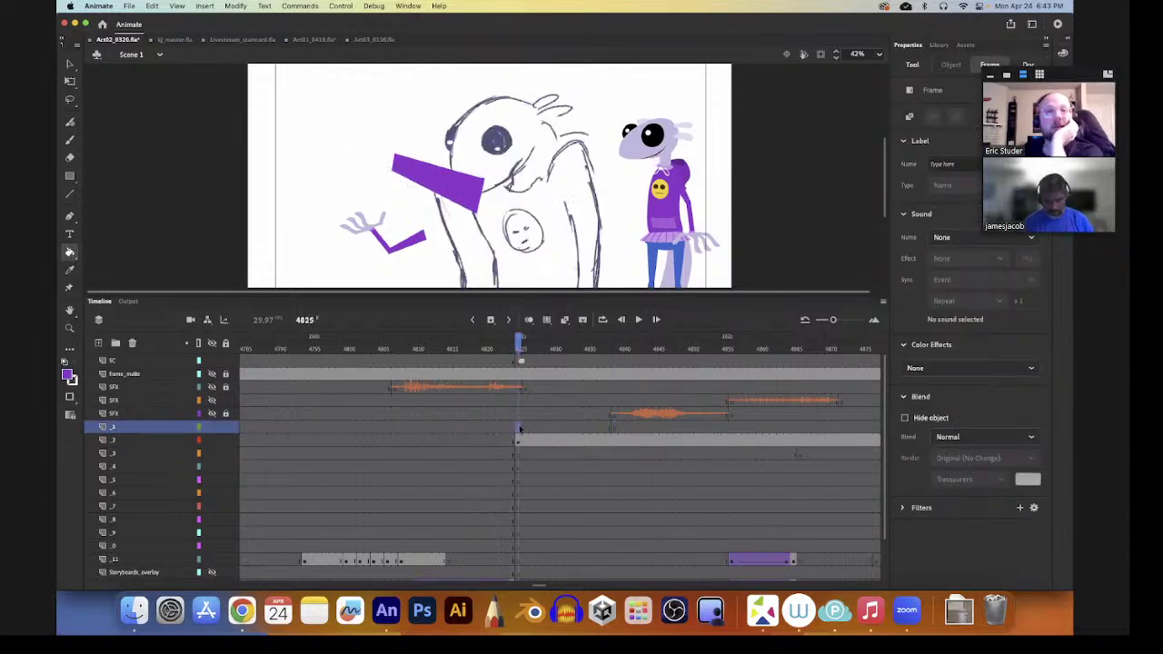
left_click(614, 431)
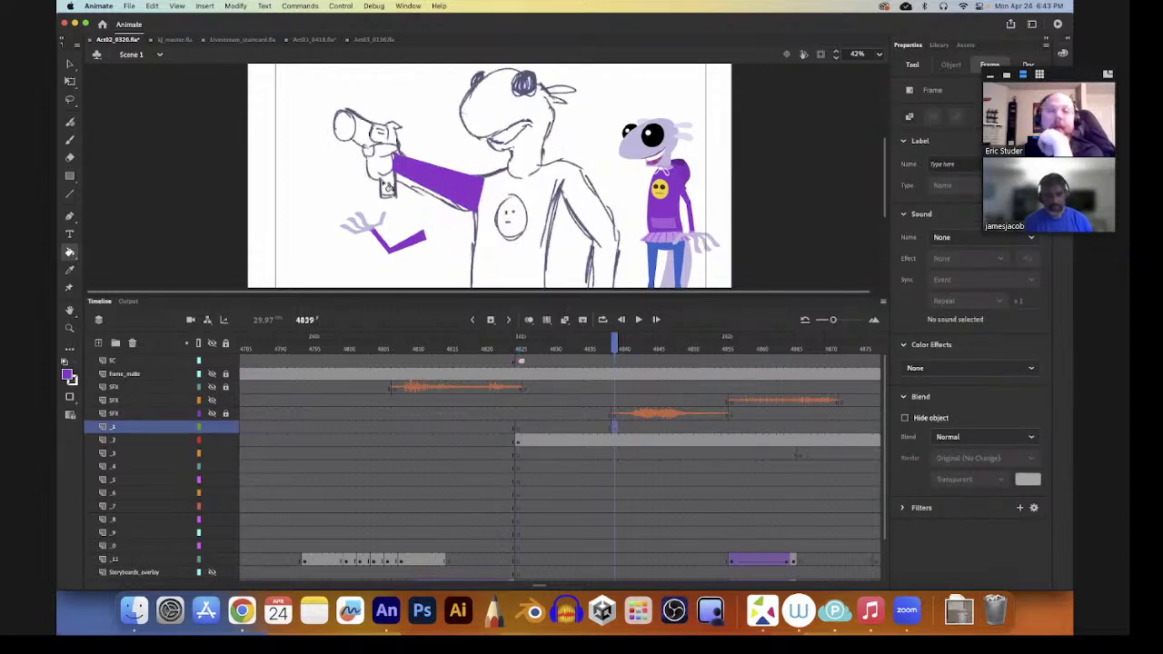
- Outline the sketched hand gripping the gun with the Classic Brush on layer _1 and fill it purple
key("b")
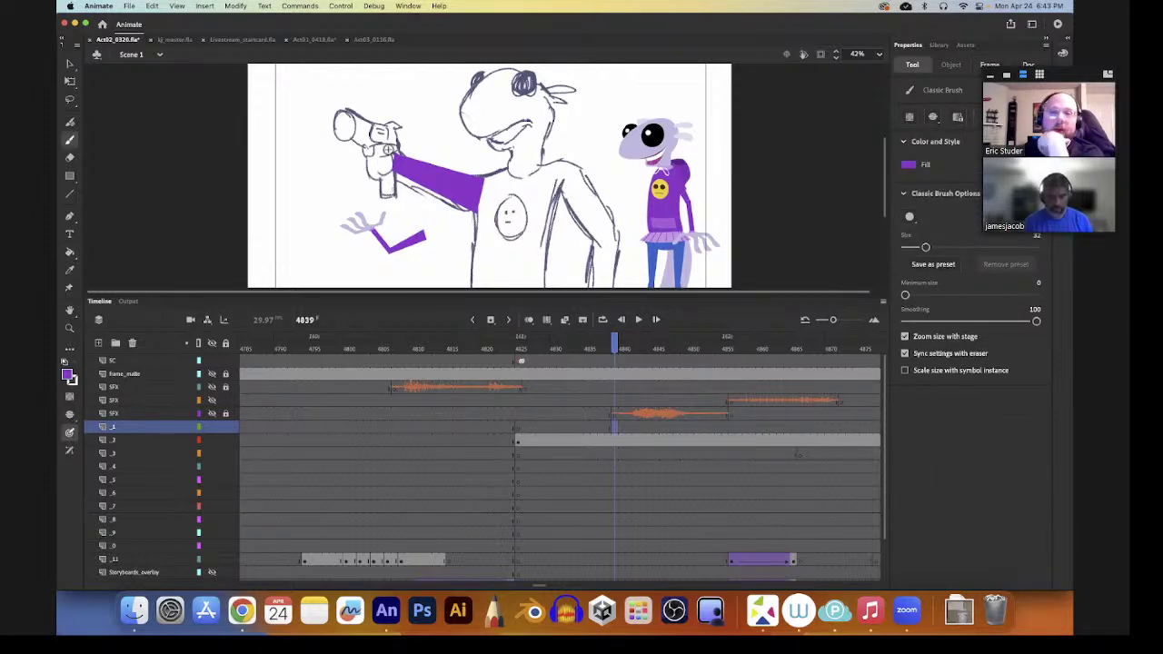
left_click_drag(398, 142, 368, 144)
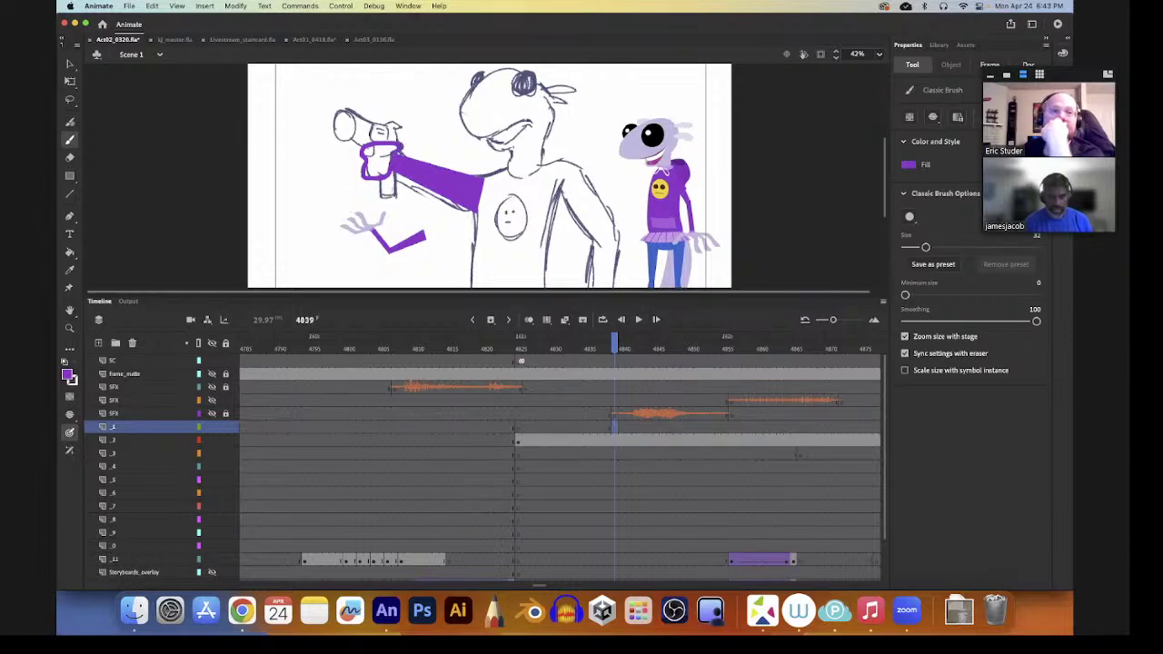
key("k")
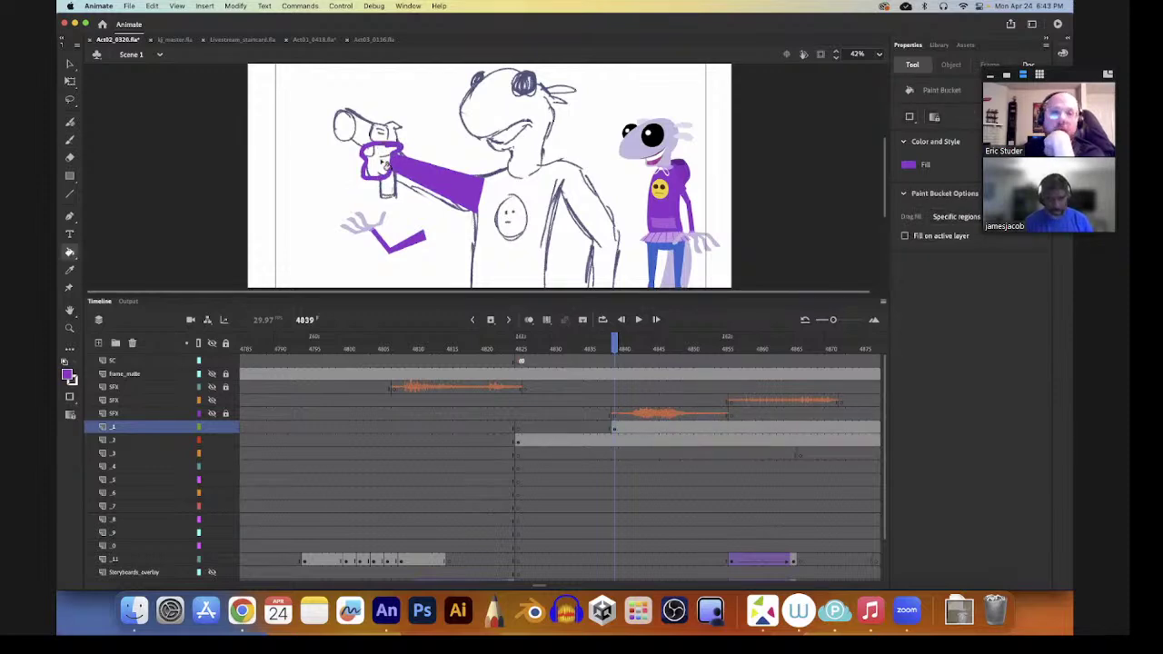
left_click(381, 164)
- Recolour the drawn gripping hand with the pale lavender sampled from the small open hand below it
key("i")
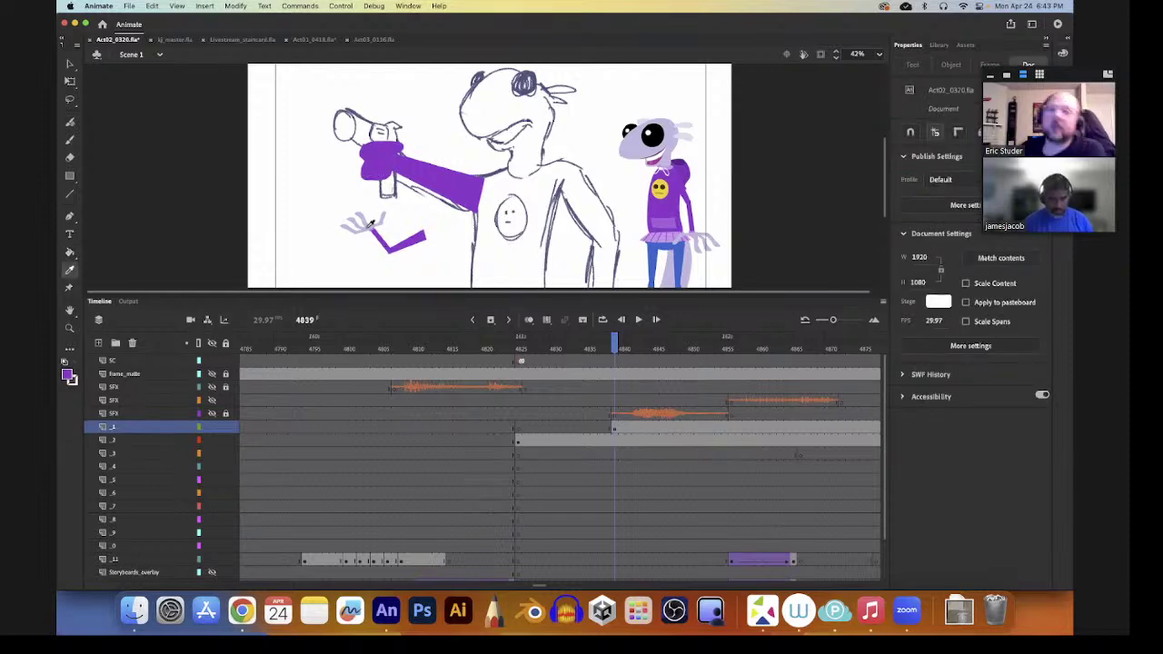
left_click(380, 166)
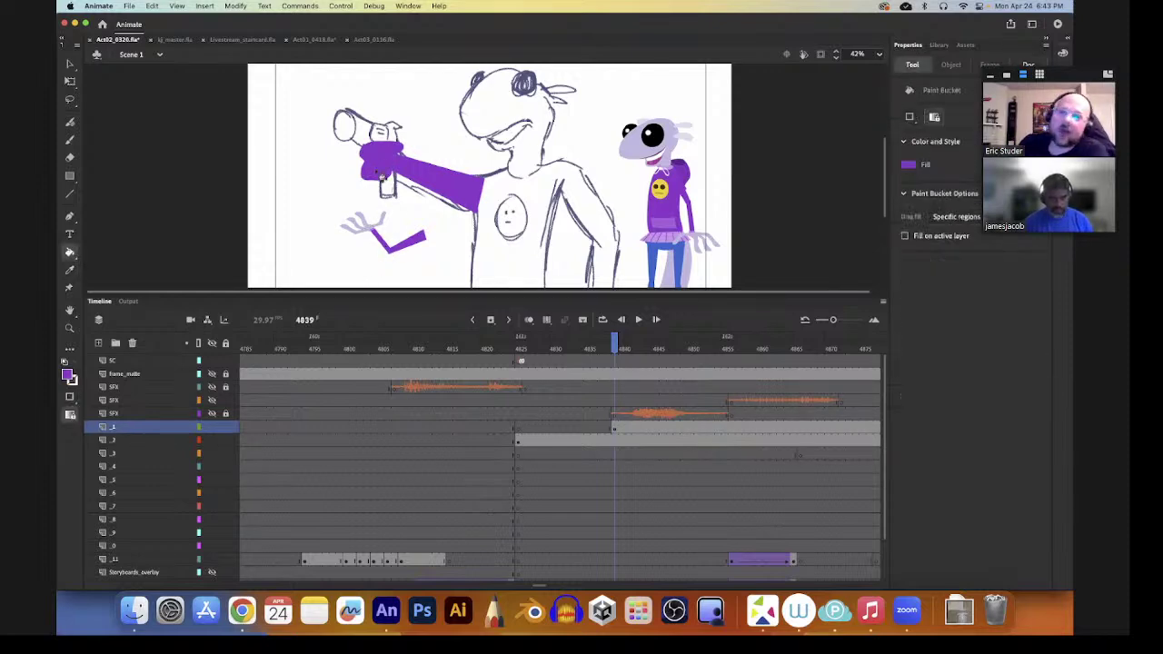
key("i")
left_click(371, 224)
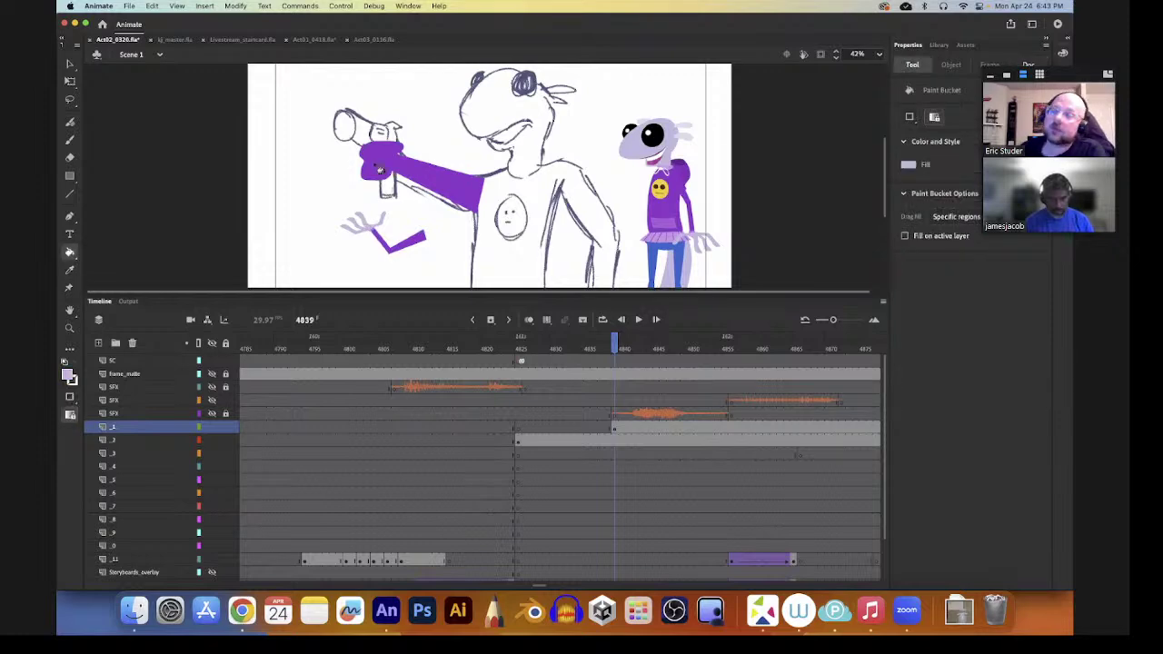
left_click(385, 169)
- Open the small bent-arm group below the gun for editing
scroll(436, 218, "down", 3)
scroll(436, 218, "right", 2)
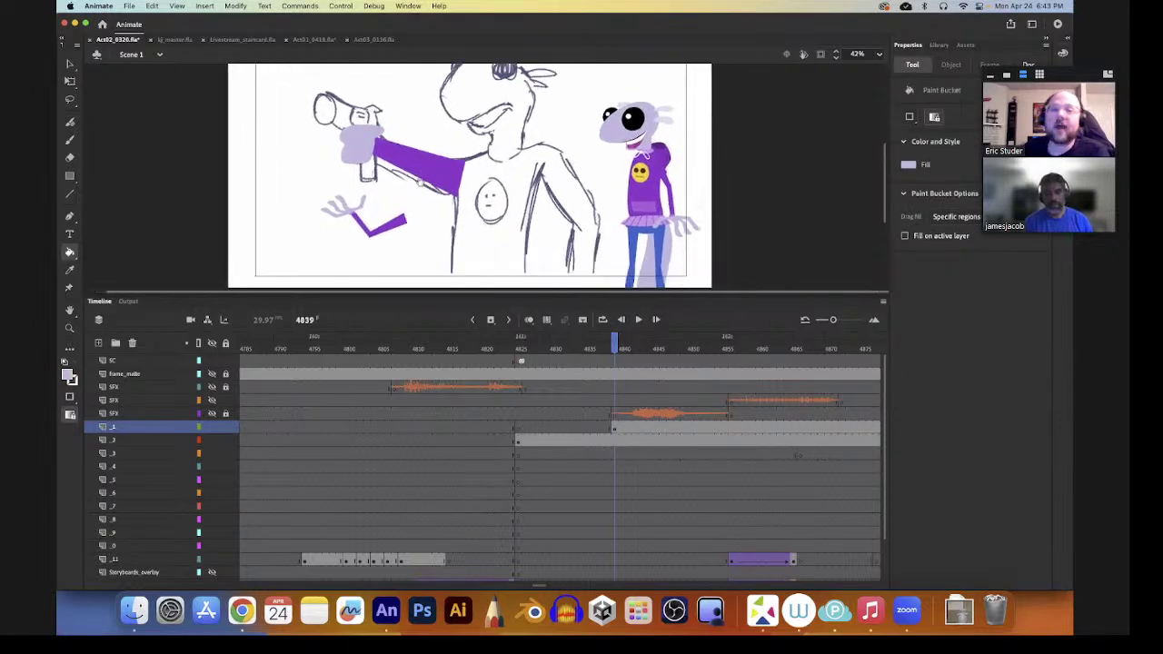
key("v")
left_click(400, 218)
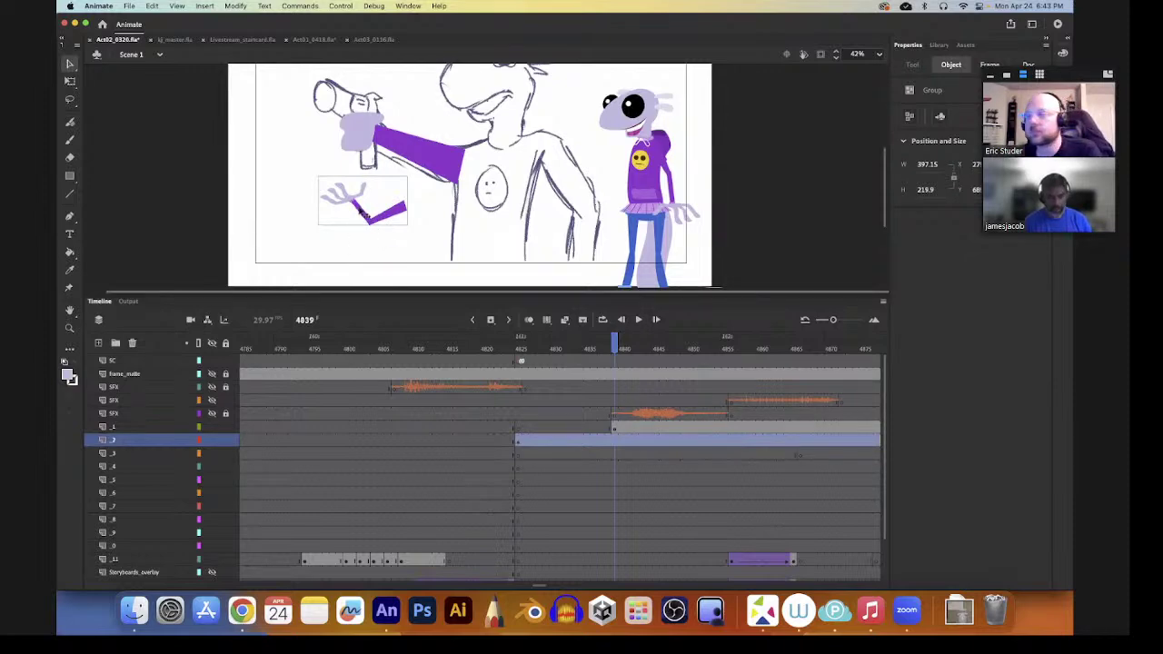
double_click(361, 210)
left_click(353, 202)
key("z")
left_click_drag(330, 162, 405, 237)
- Open the CJ_hand01 symbol inside the small arm group for editing
key("v")
left_click(439, 187)
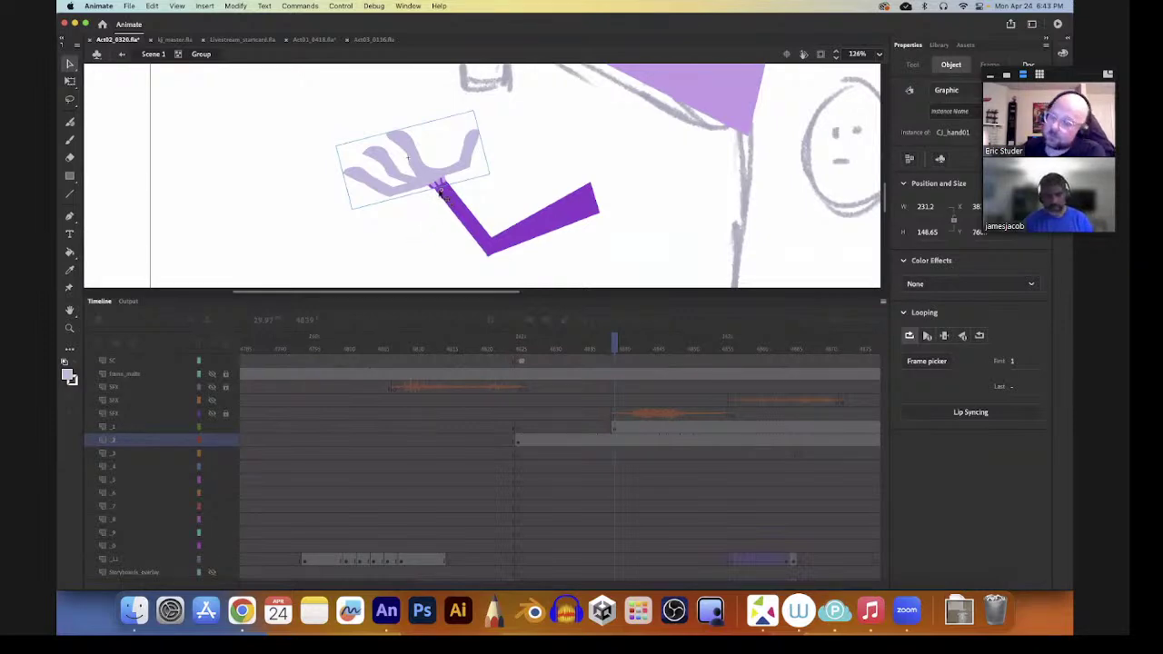
double_click(442, 185)
left_click(438, 198)
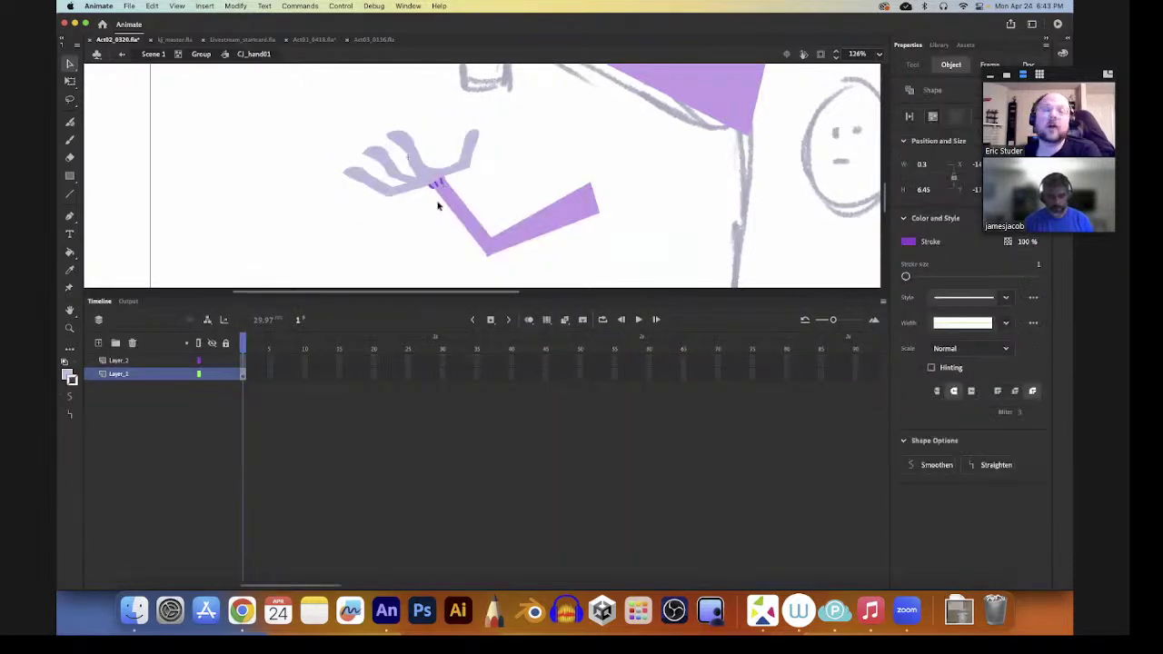
left_click(460, 187)
double_click(461, 185)
mouse_move(450, 171)
left_mouse_down()
mouse_move(448, 149)
mouse_move(451, 179)
left_mouse_up()
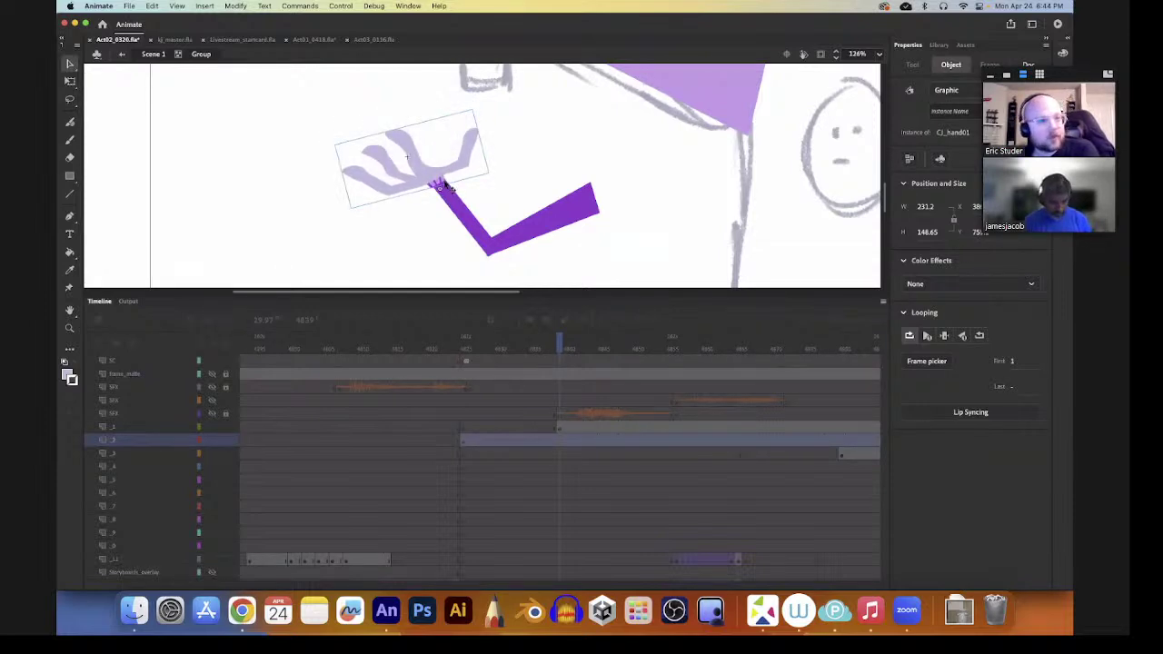
double_click(459, 172)
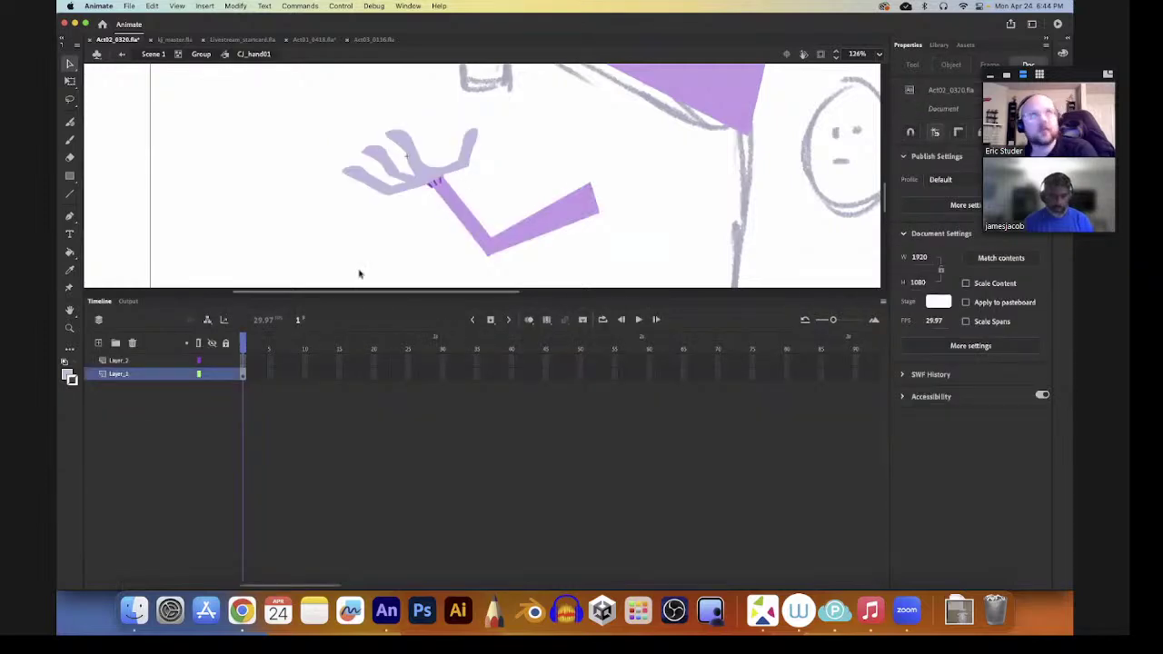
- Move the open hand's lavender group from Layer_1 to the same place on Layer_2 within CJ_hand01
left_click(244, 374)
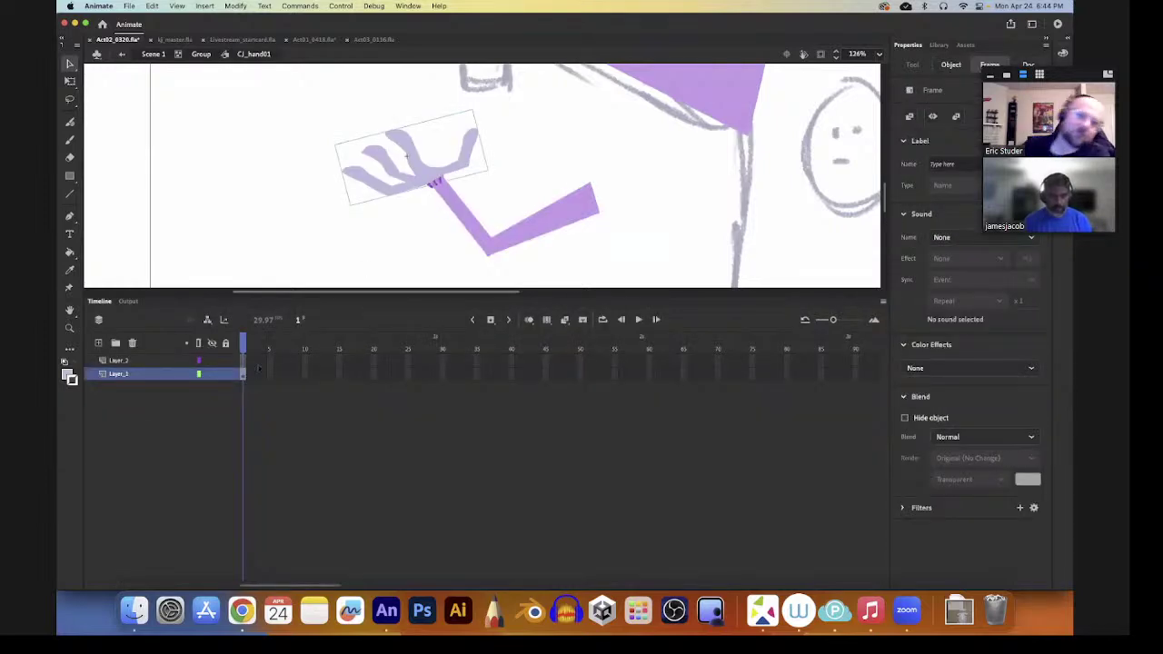
left_click(393, 231)
left_click(408, 192)
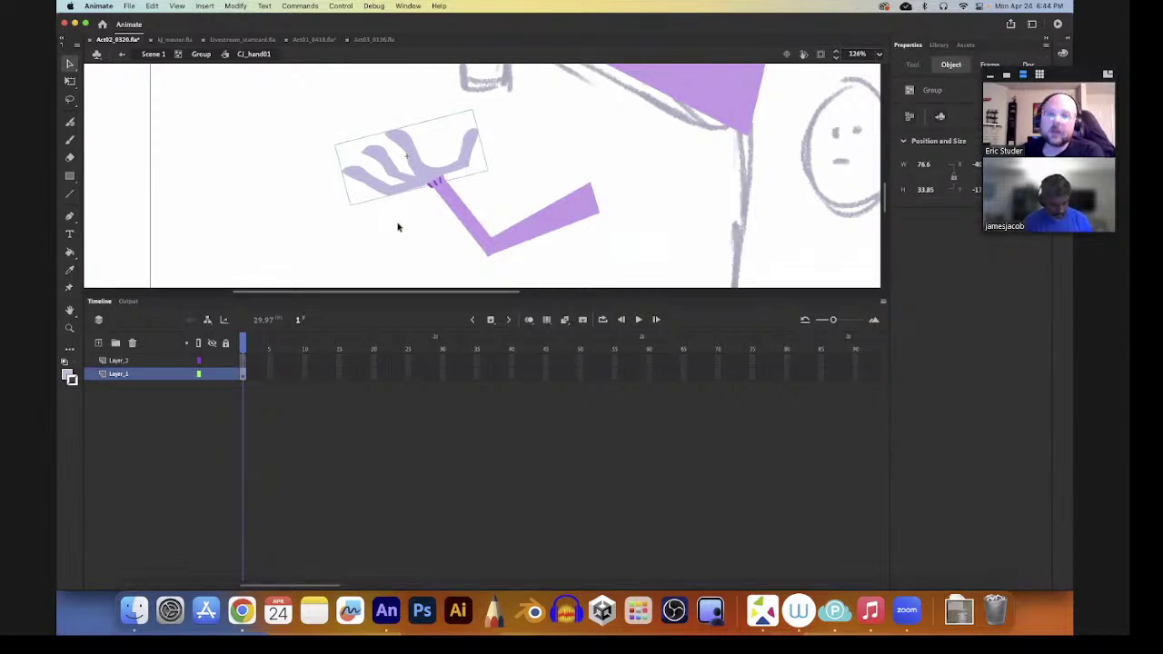
key("Delete")
left_click(153, 362)
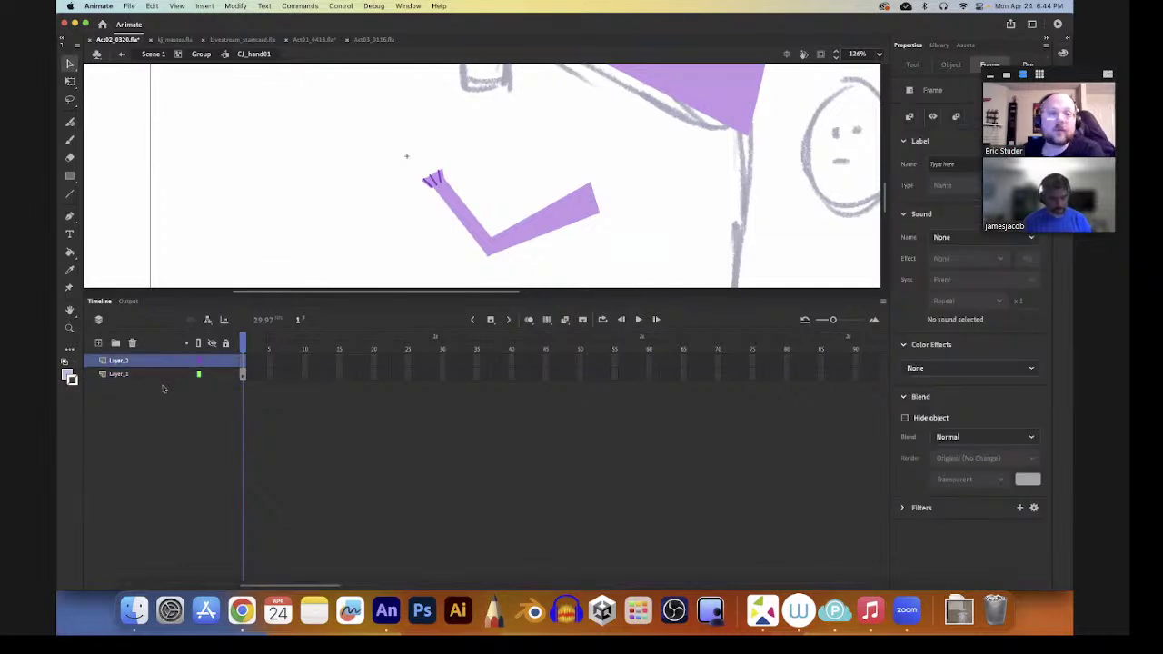
key("super+shift+v")
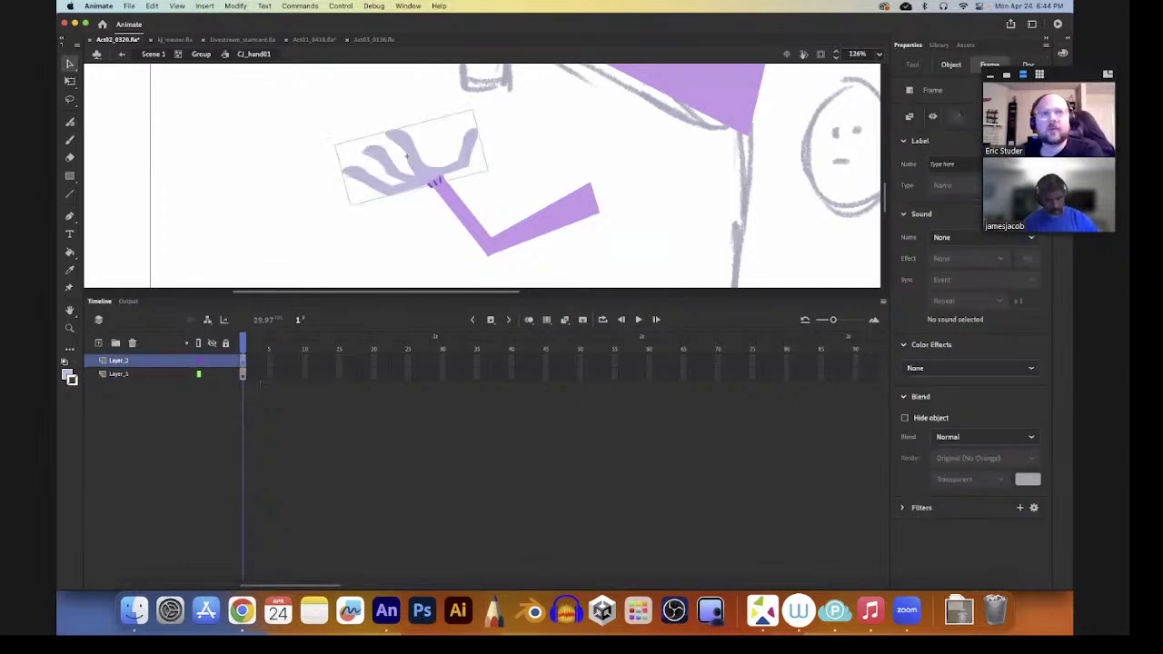
- Group the remaining sleeve-cuff artwork on Layer_1 of CJ_hand01 and return to Scene 1
left_click(244, 377)
left_click(245, 375)
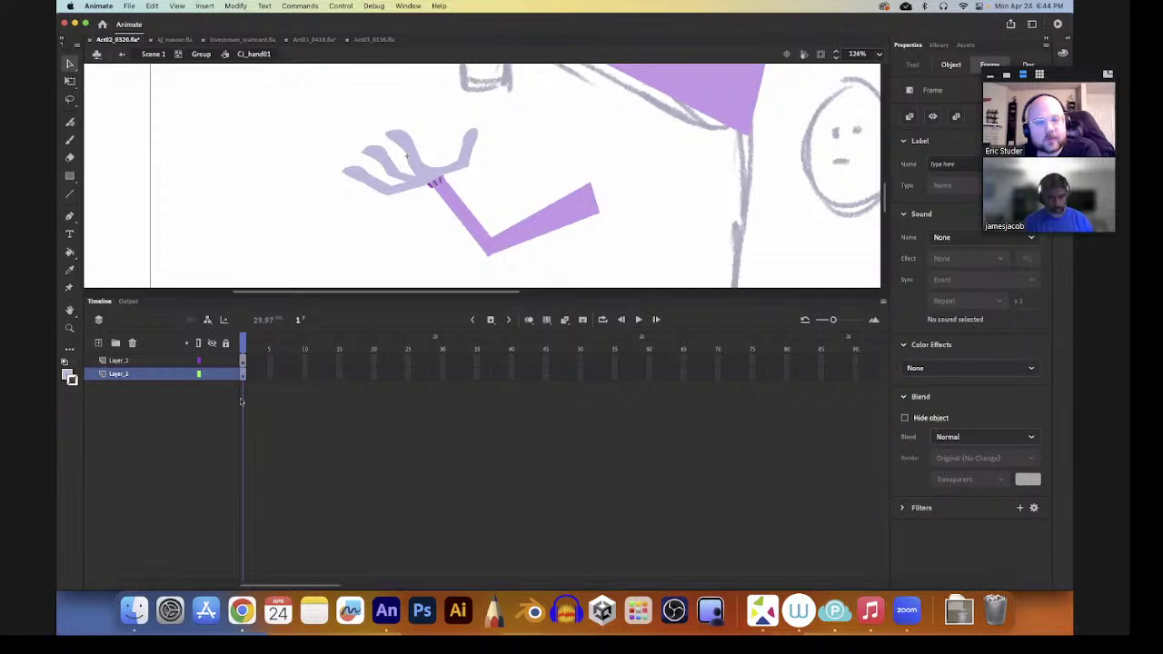
key("super+g")
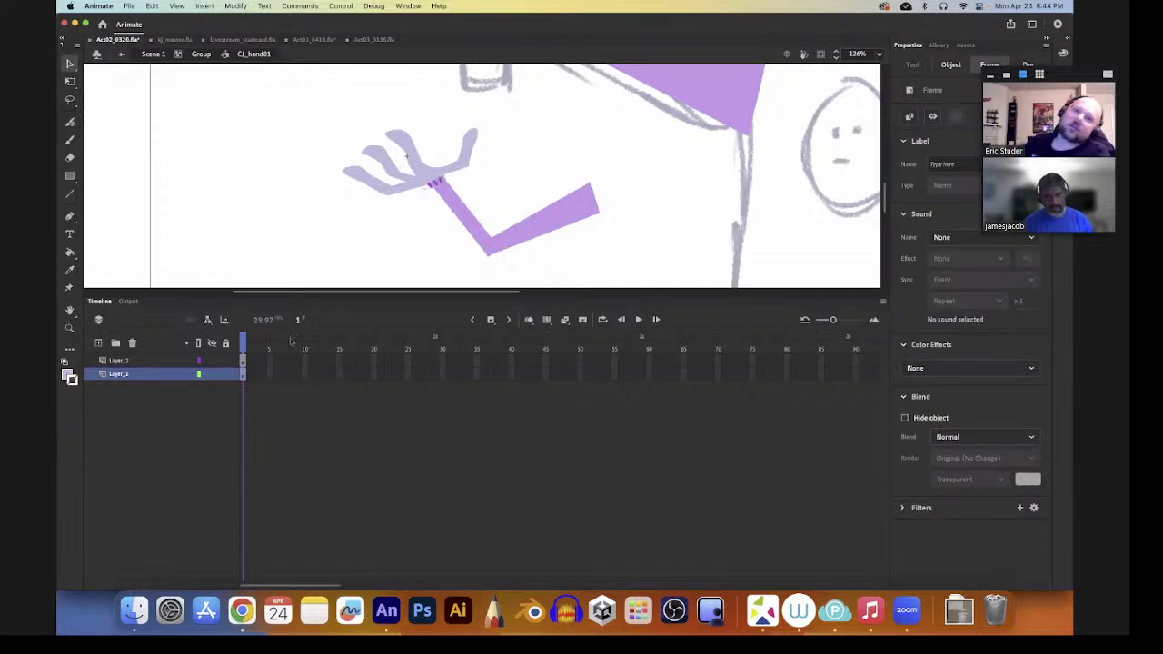
double_click(393, 232)
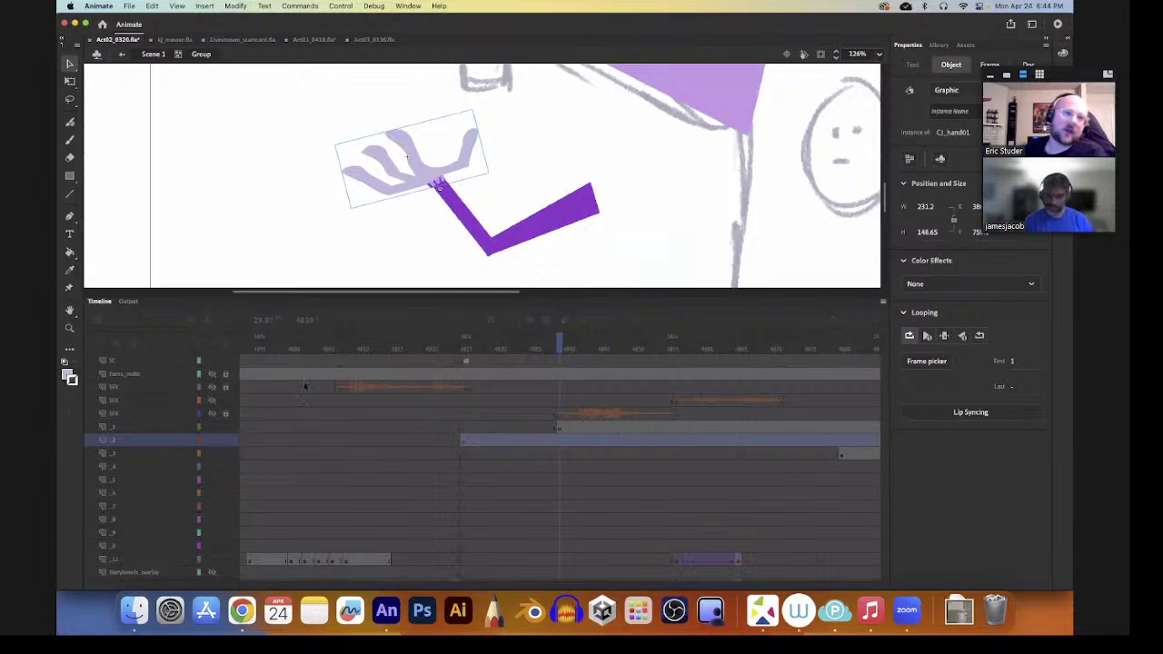
left_click(152, 55)
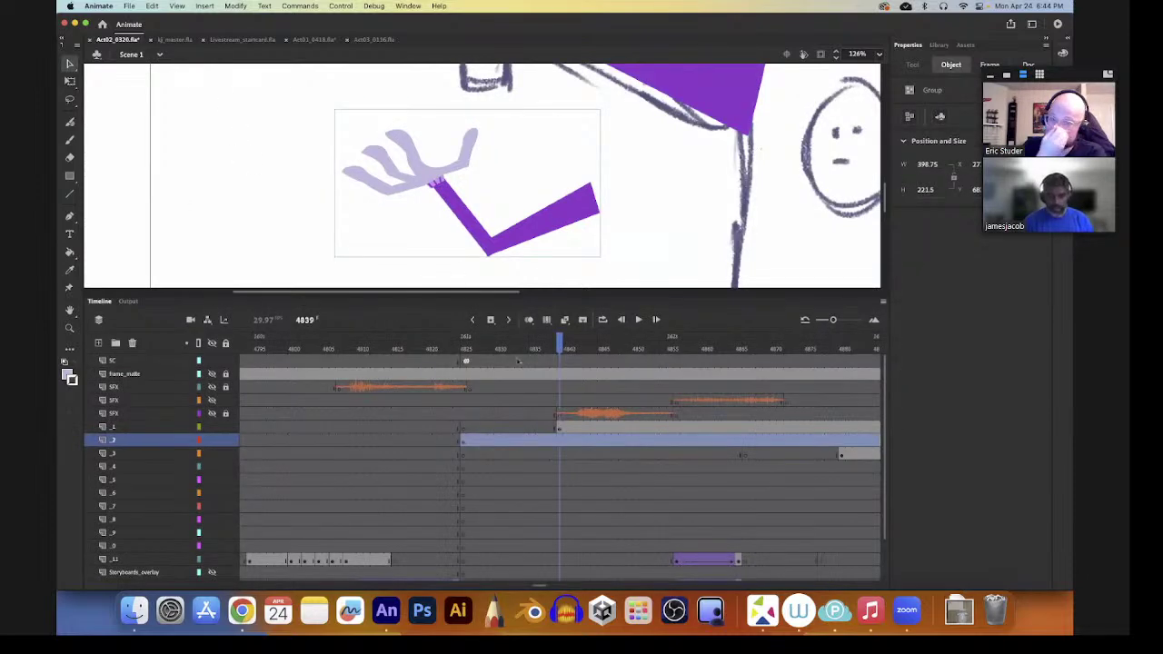
- Insert a keyframe on layer _2 at frame 4839 and break the small bent-arm group into its separate pieces
left_click(558, 442)
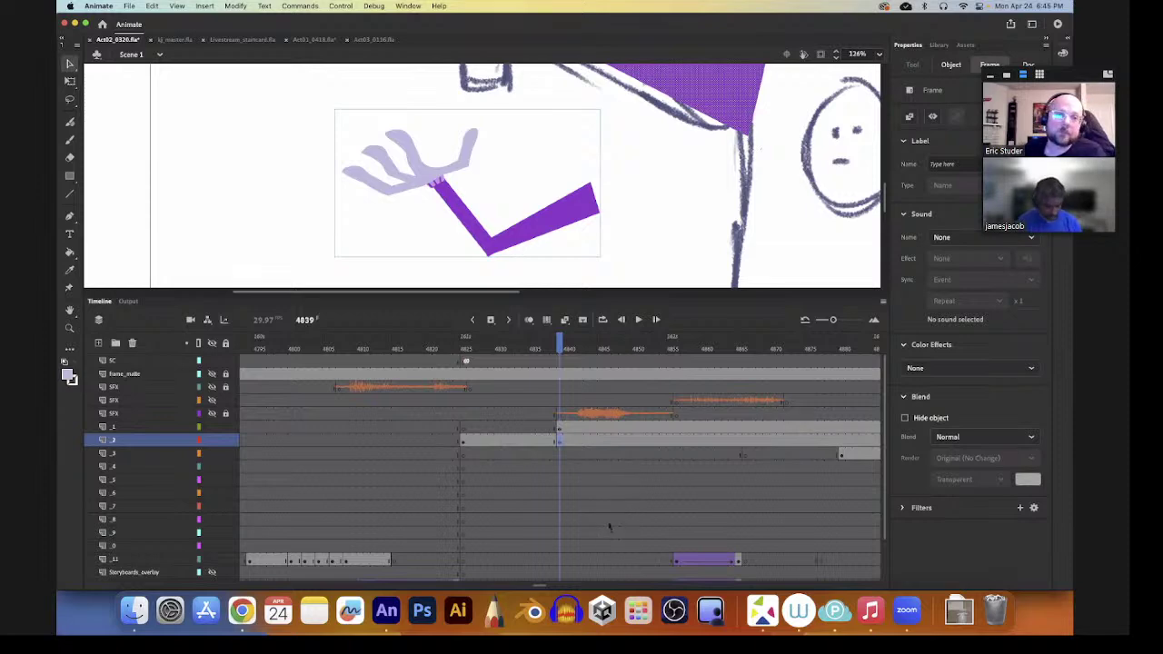
key("z")
left_click(651, 246, "alt")
scroll(636, 272, "up", 3)
key("v")
mouse_move(477, 271)
left_mouse_down()
mouse_move(468, 253)
mouse_move(474, 264)
left_mouse_up()
left_click(513, 254)
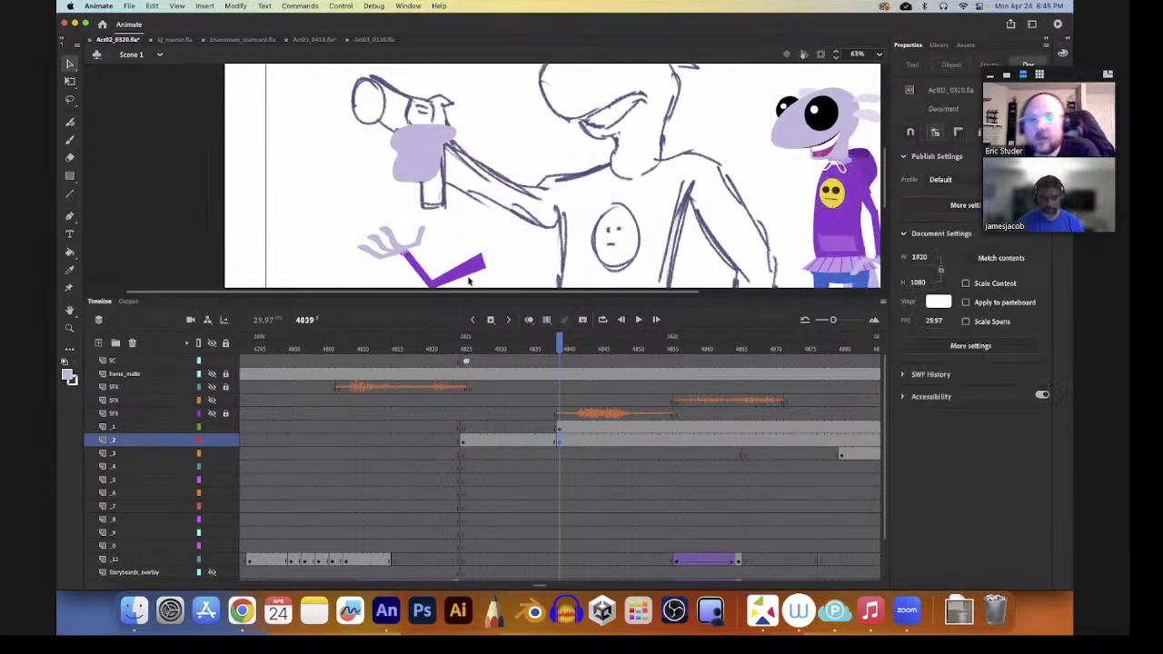
left_click(470, 282)
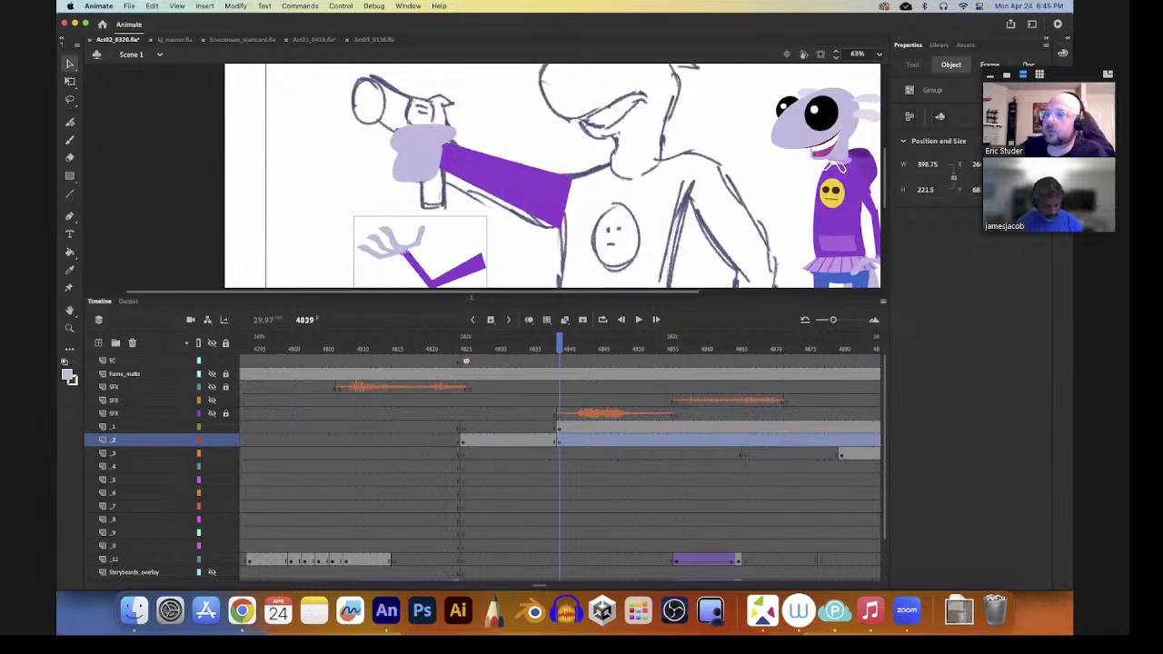
left_click(461, 242)
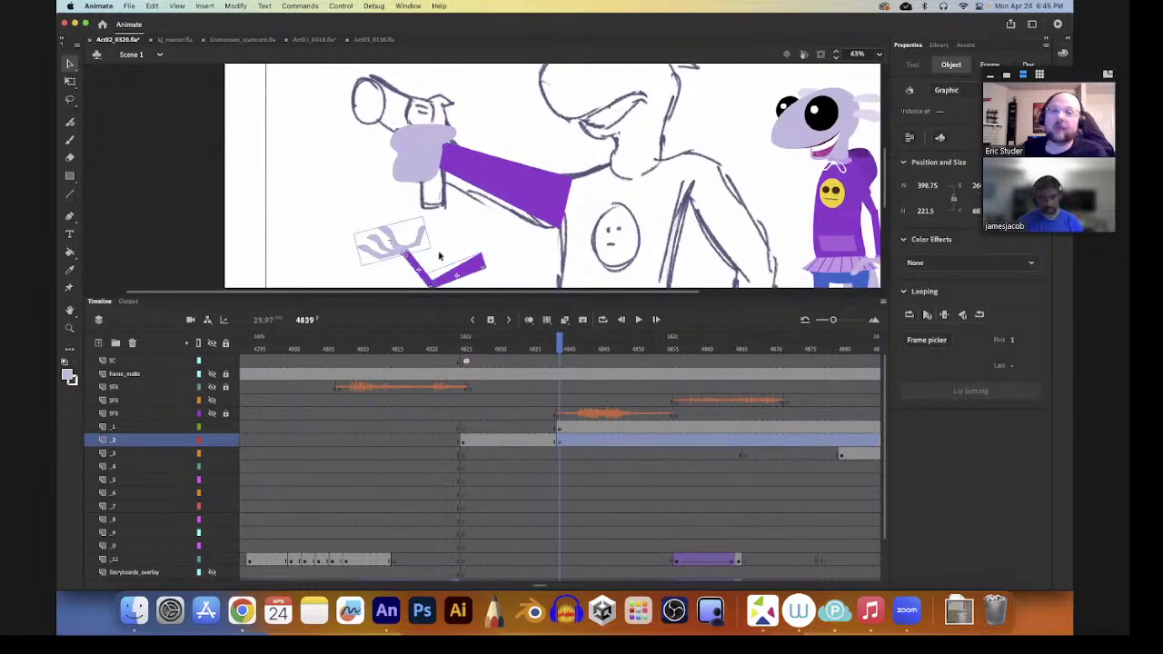
- Shift the small open hand away from the bent arm and delete the purple arm pieces
left_click(417, 246)
left_click_drag(417, 243, 392, 234)
left_click(479, 270)
key("Delete")
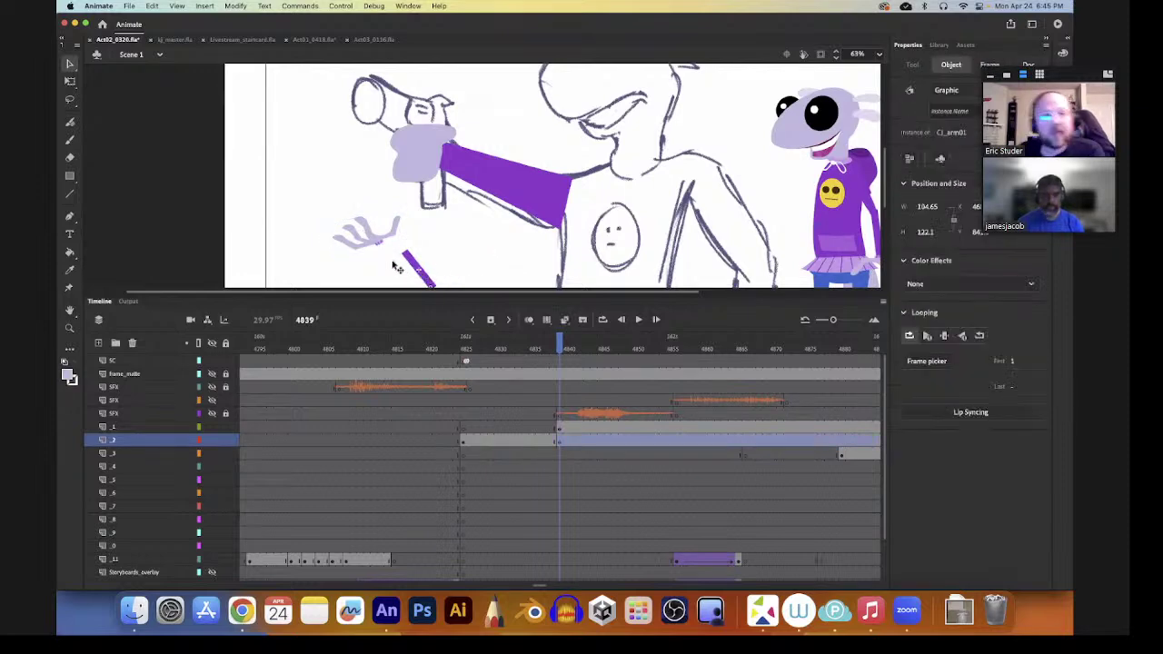
- Break apart the small hand instance, move the open hand off its cuff, and rotate the cuff upright
left_click(388, 247)
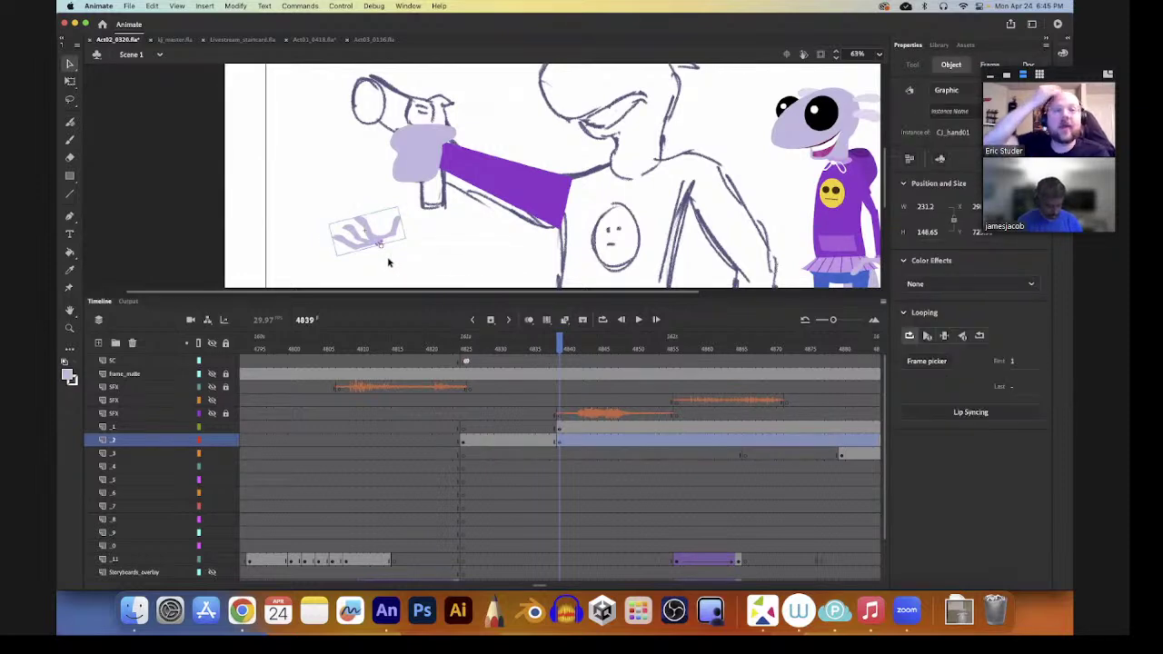
left_click(386, 259)
left_click(385, 253)
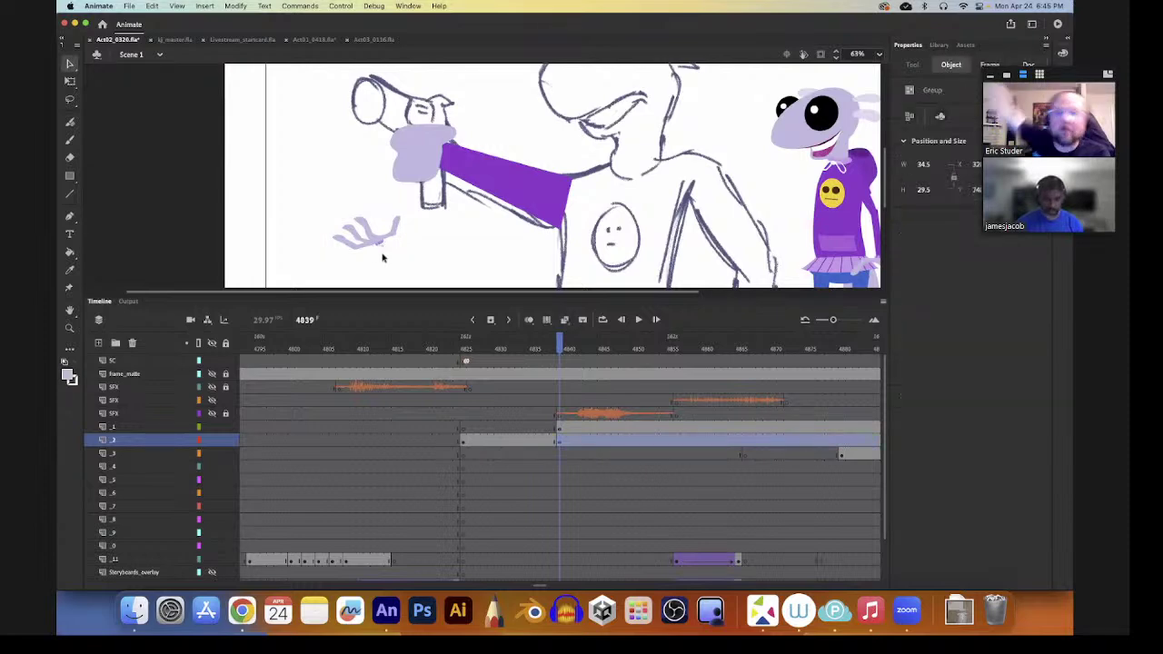
key("q")
left_click_drag(396, 253, 357, 232)
key("v")
left_click(379, 240)
key("q")
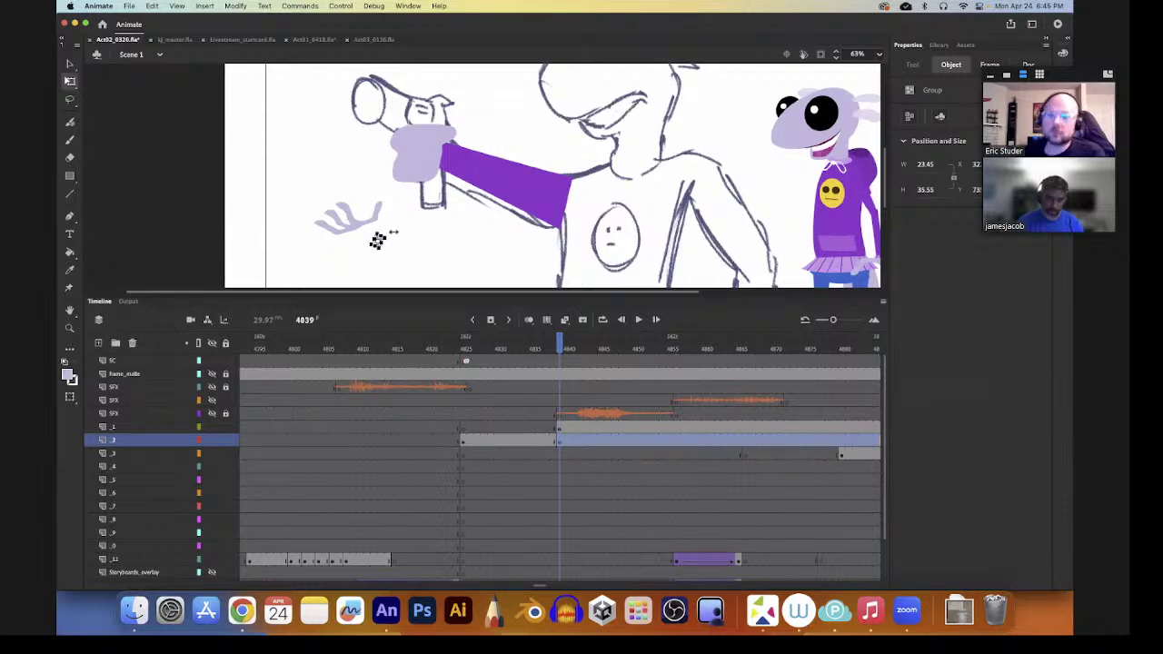
- Place the cuff where the large sleeve meets the gripping hand and enlarge it to about 60 by 97
key("v")
left_click_drag(377, 240, 445, 154)
key("q")
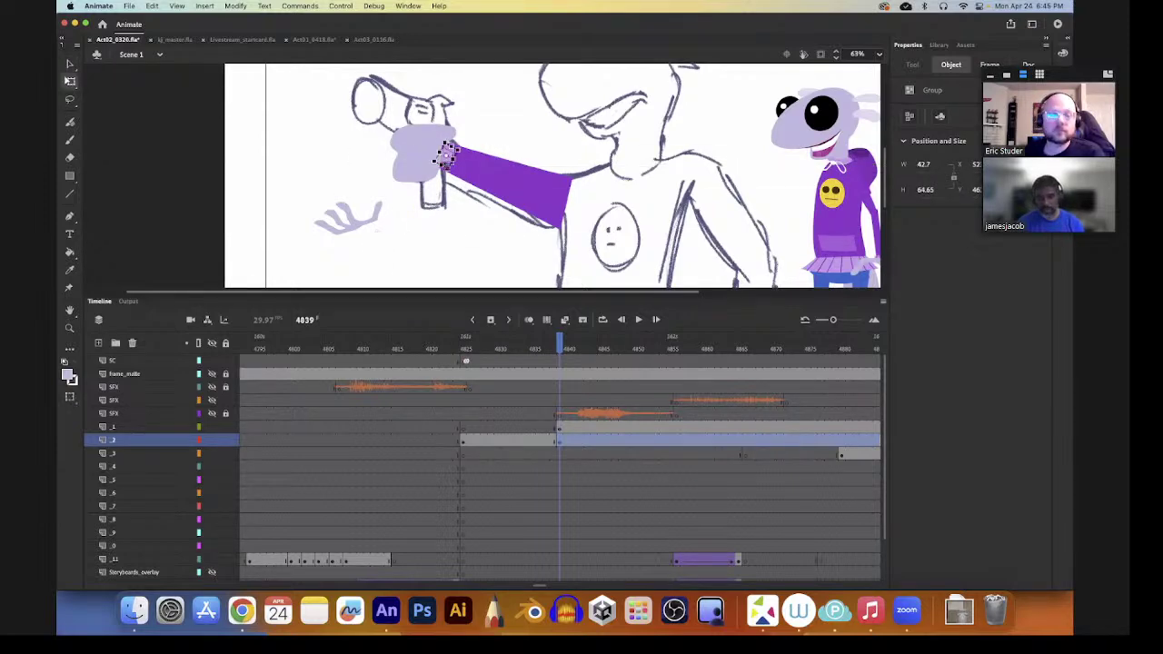
left_click_drag(441, 165, 438, 172)
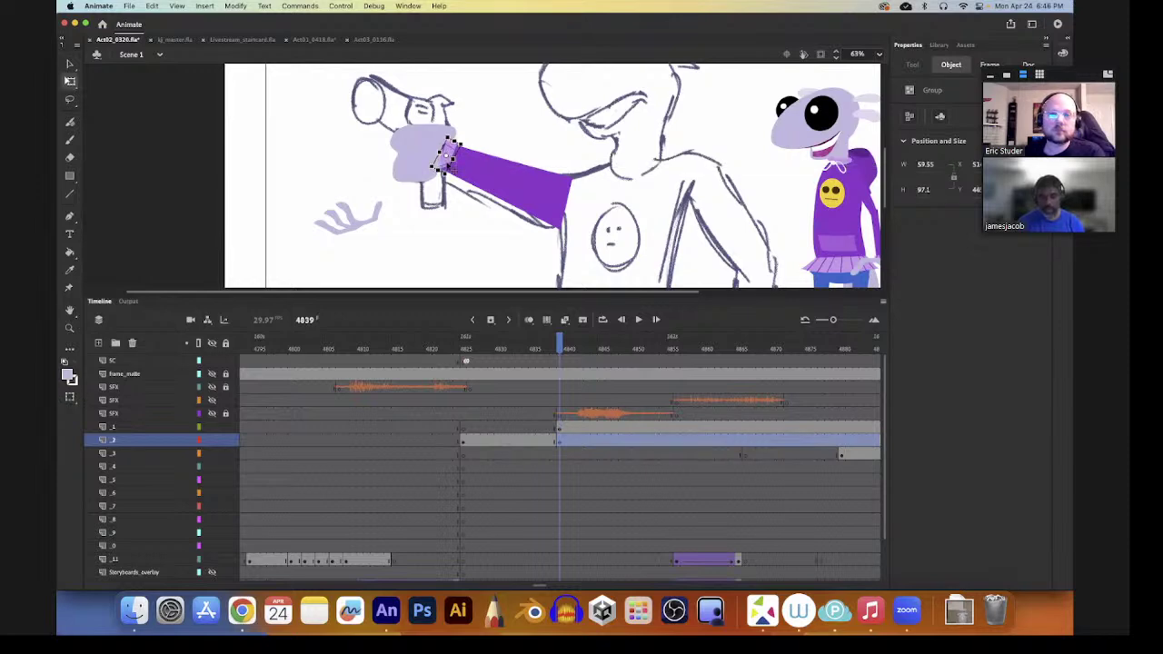
key("v")
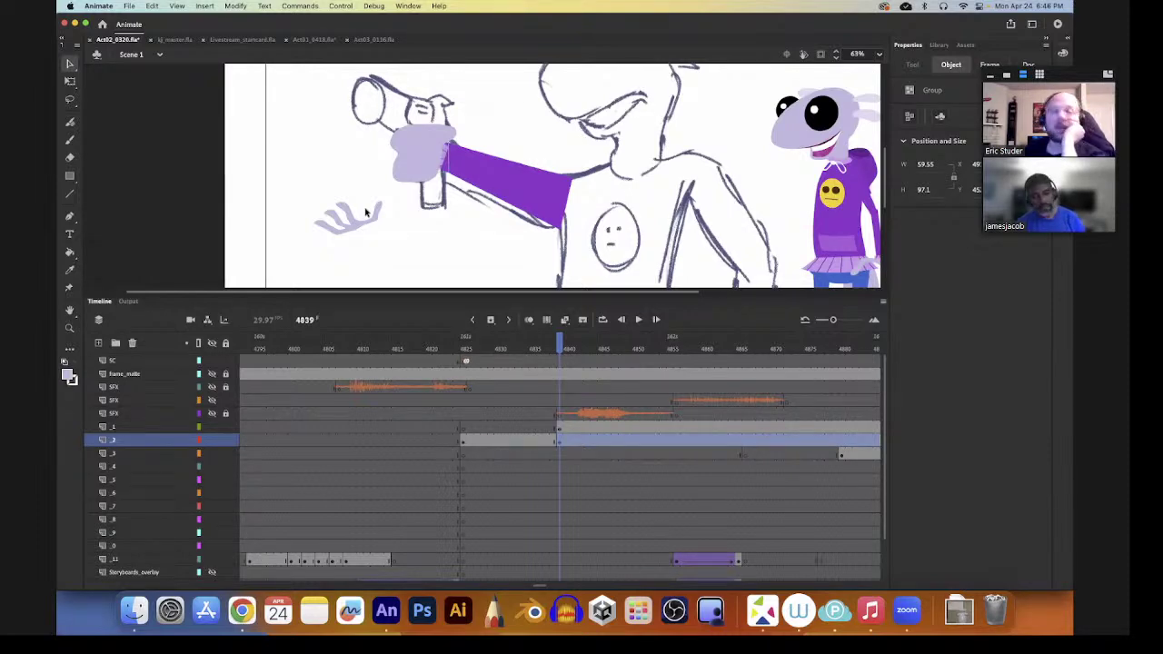
- Fit the cuff over the large sleeve's wrist end at about 69 by 116, and delete the leftover open hand
left_click_drag(476, 254, 479, 284)
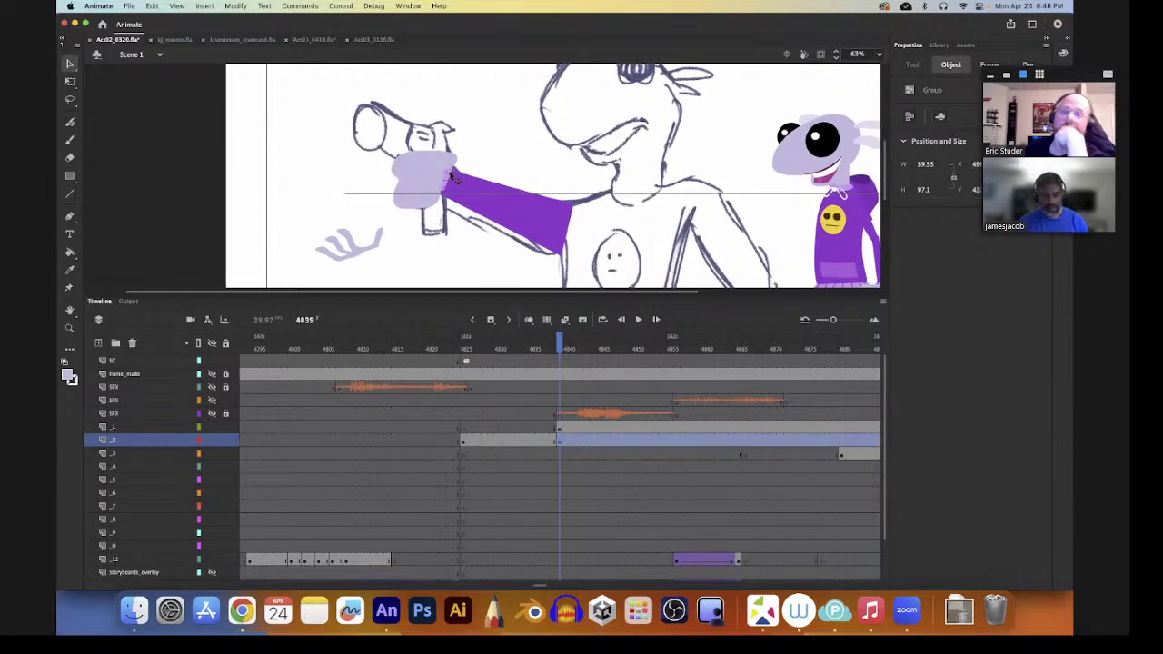
key("a")
left_click(447, 195)
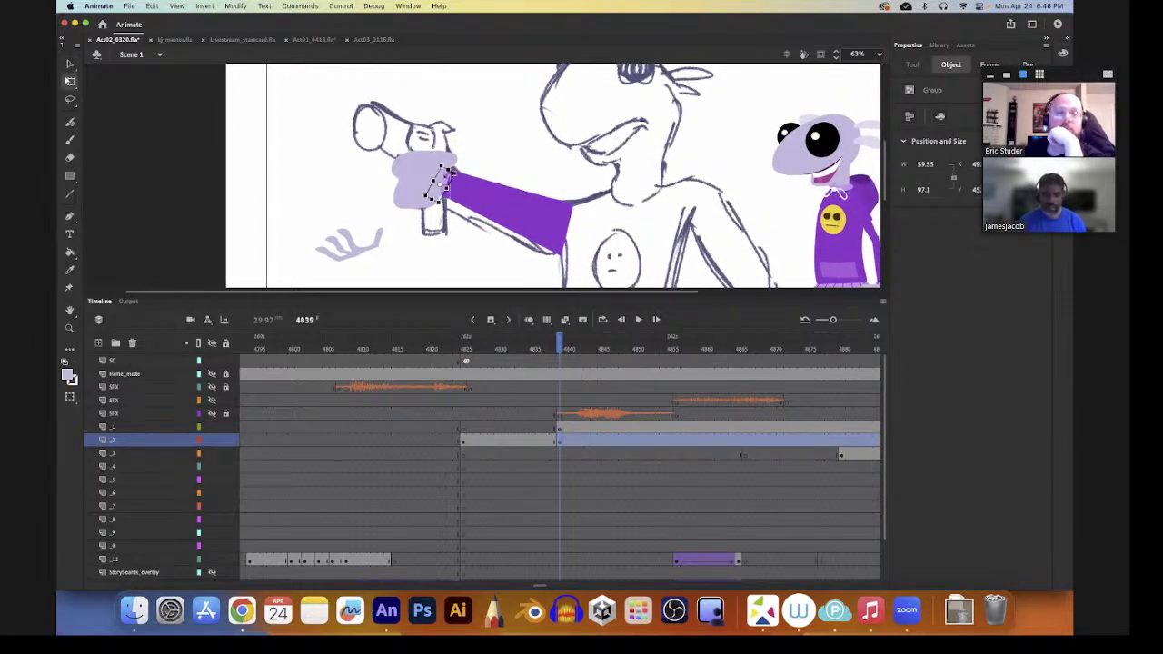
left_click_drag(451, 172, 447, 178)
key("v")
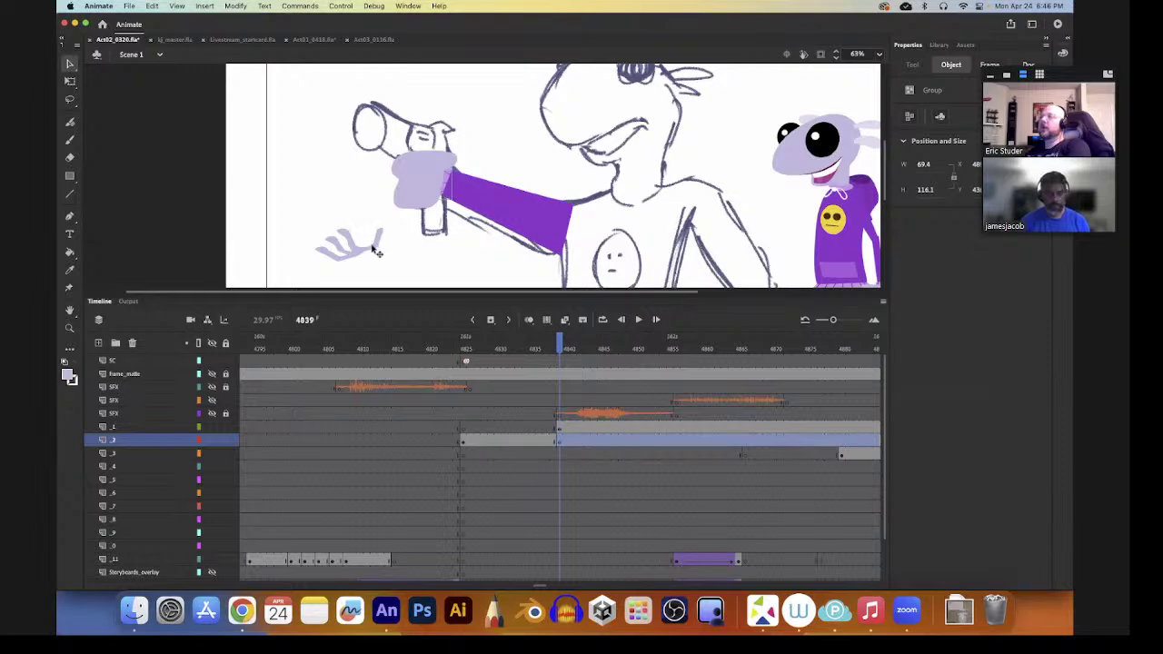
left_click(378, 243)
key("Delete")
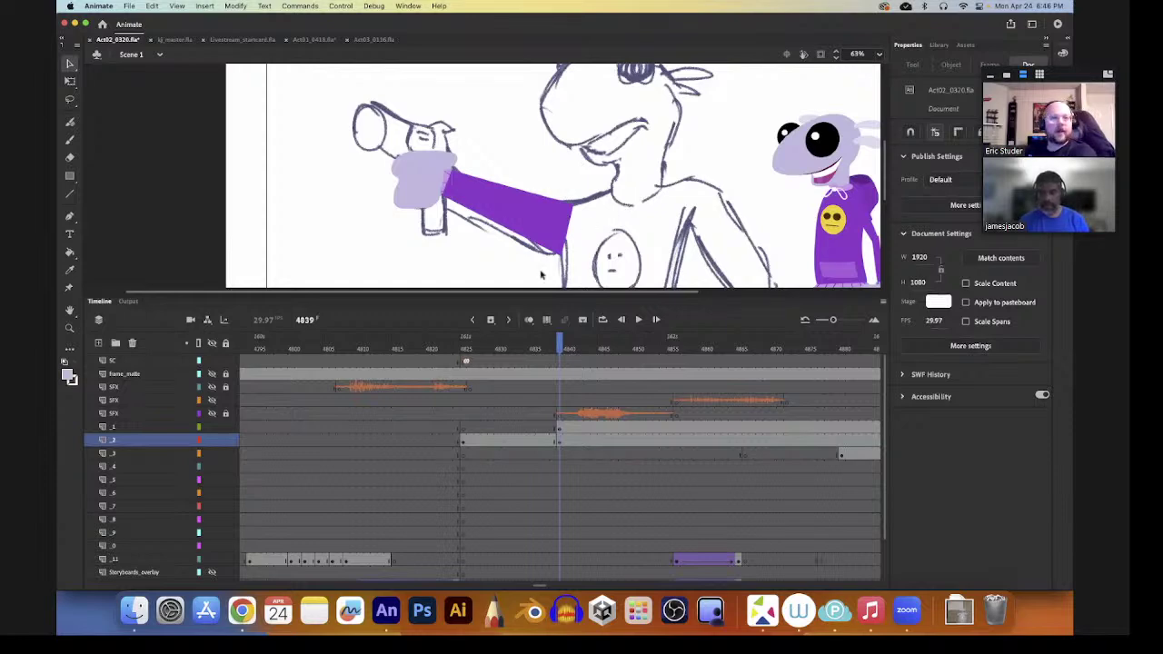
- Move the small rig's purple torso onto the sketch's chest and enlarge it to about 244 by 496
scroll(581, 219, "right", 4)
scroll(582, 219, "down", 2)
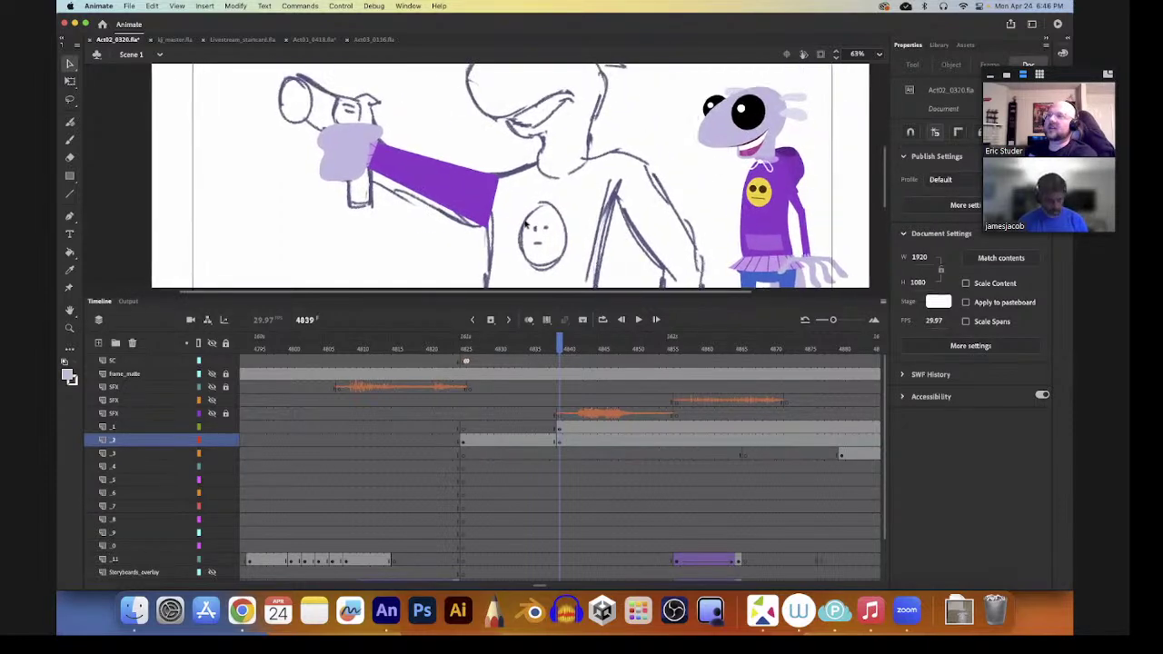
key("z")
left_click(560, 197, "alt")
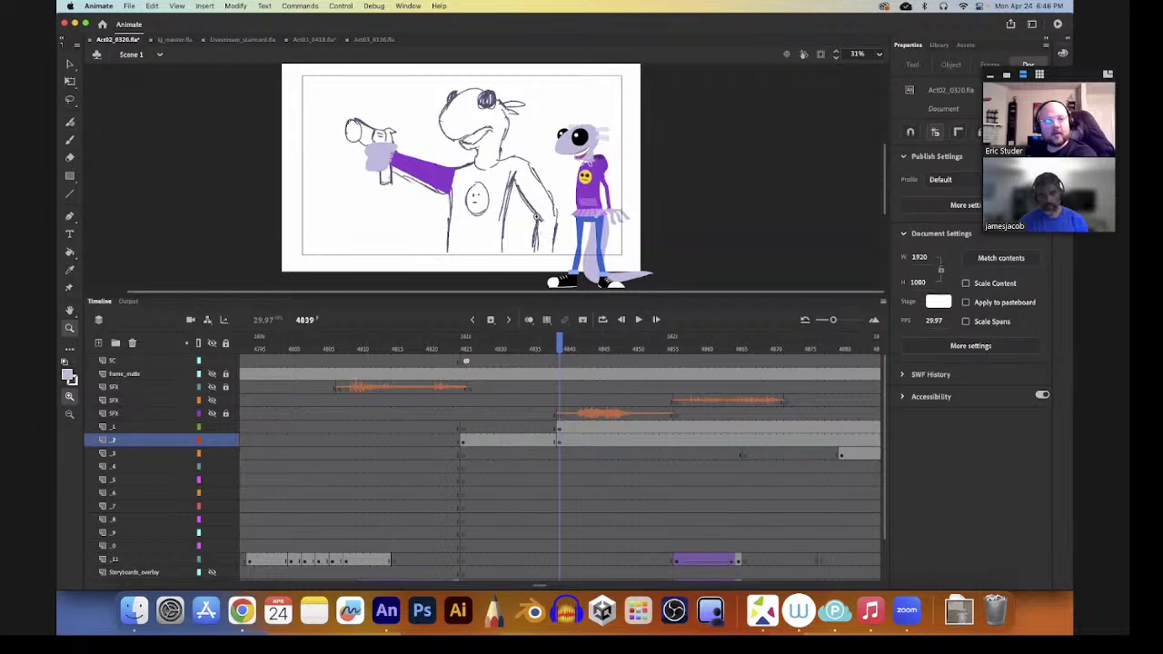
key("v")
left_click(594, 194)
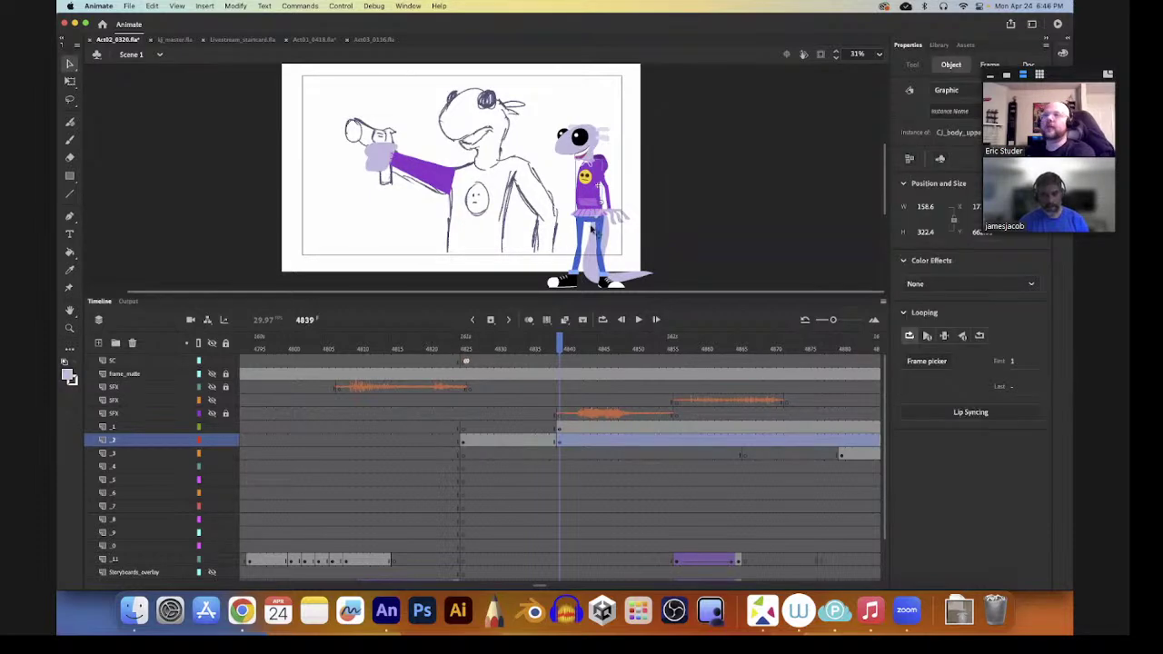
left_click_drag(595, 199, 486, 184)
key("q")
key("v")
left_click_drag(470, 257, 477, 242)
key("q")
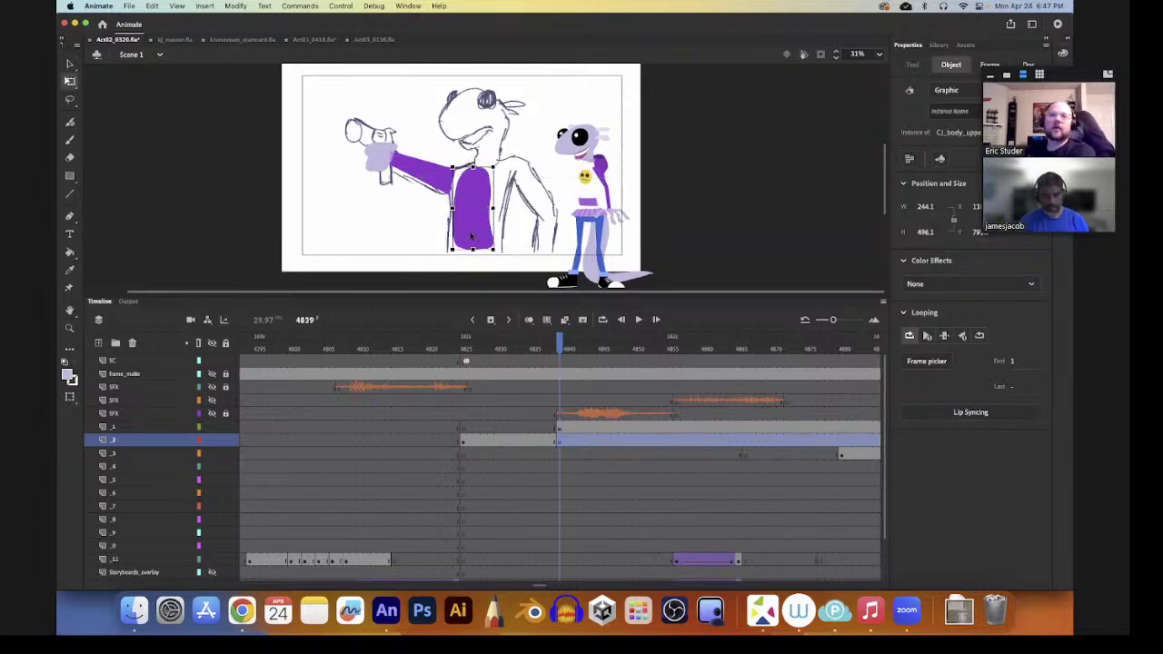
- Stretch the torso to about 310 by 560 and shift it down so its top meets the raised sleeve
mouse_move(493, 207)
left_mouse_down()
mouse_move(510, 207)
mouse_move(491, 207)
left_mouse_up()
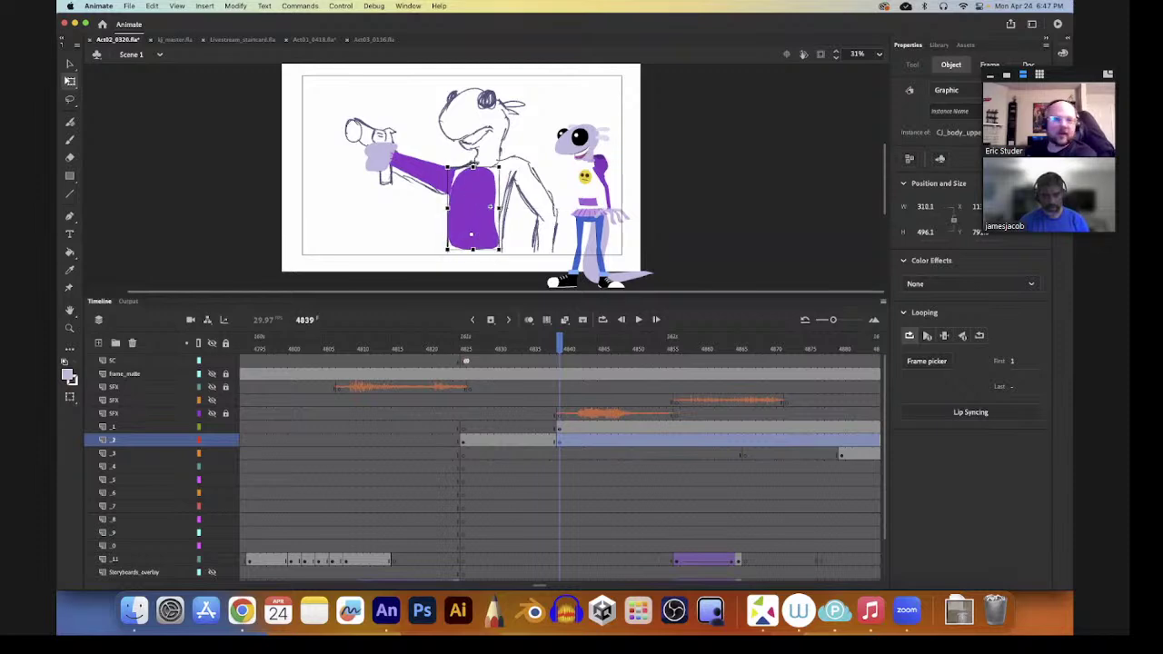
left_click_drag(472, 168, 472, 158)
mouse_move(477, 223)
left_mouse_down()
mouse_move(482, 249)
mouse_move(482, 222)
mouse_move(493, 236)
left_mouse_up()
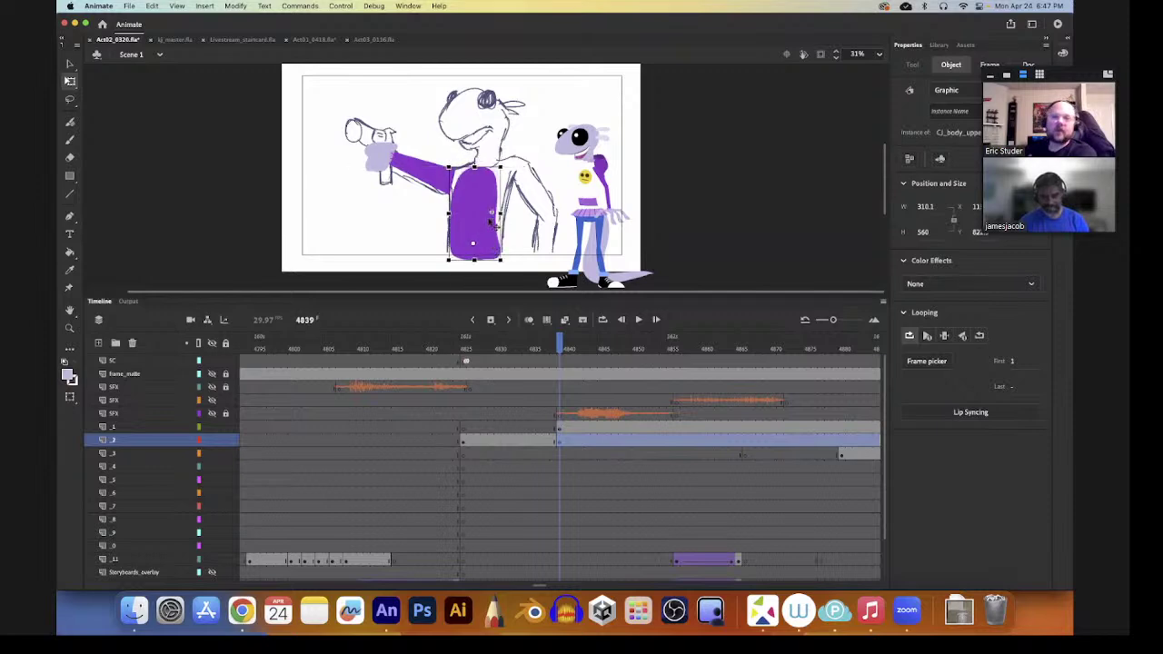
- Curve the raised sleeve's upper and lower edges so its shoulder end blends into the torso
left_click(443, 183)
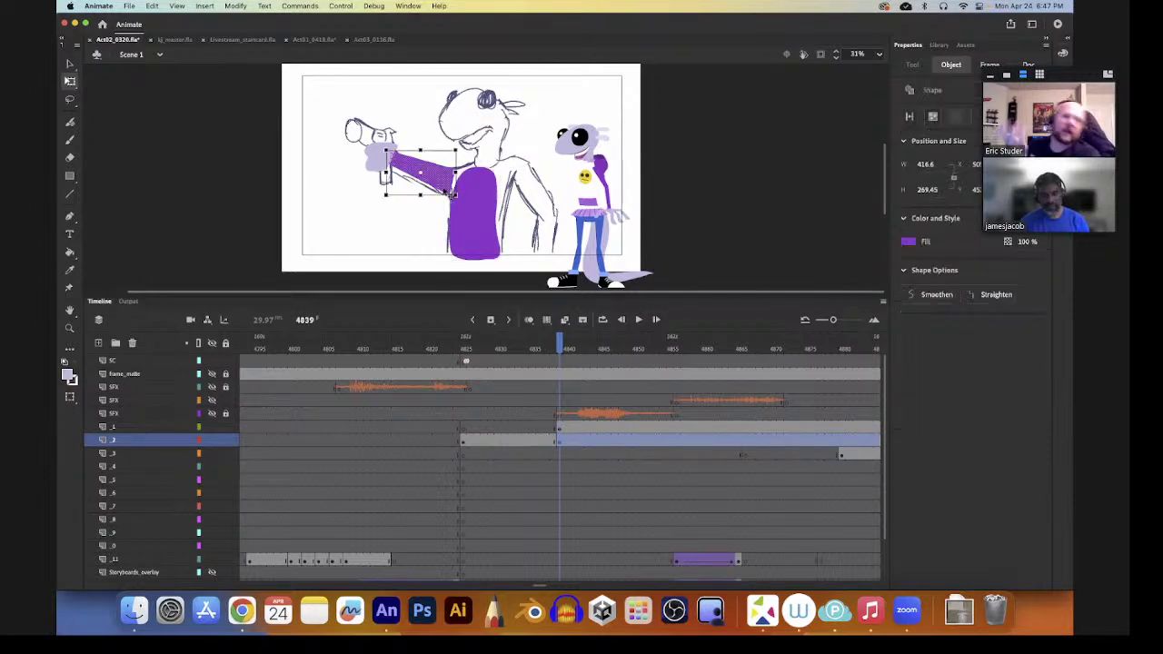
left_click(467, 162)
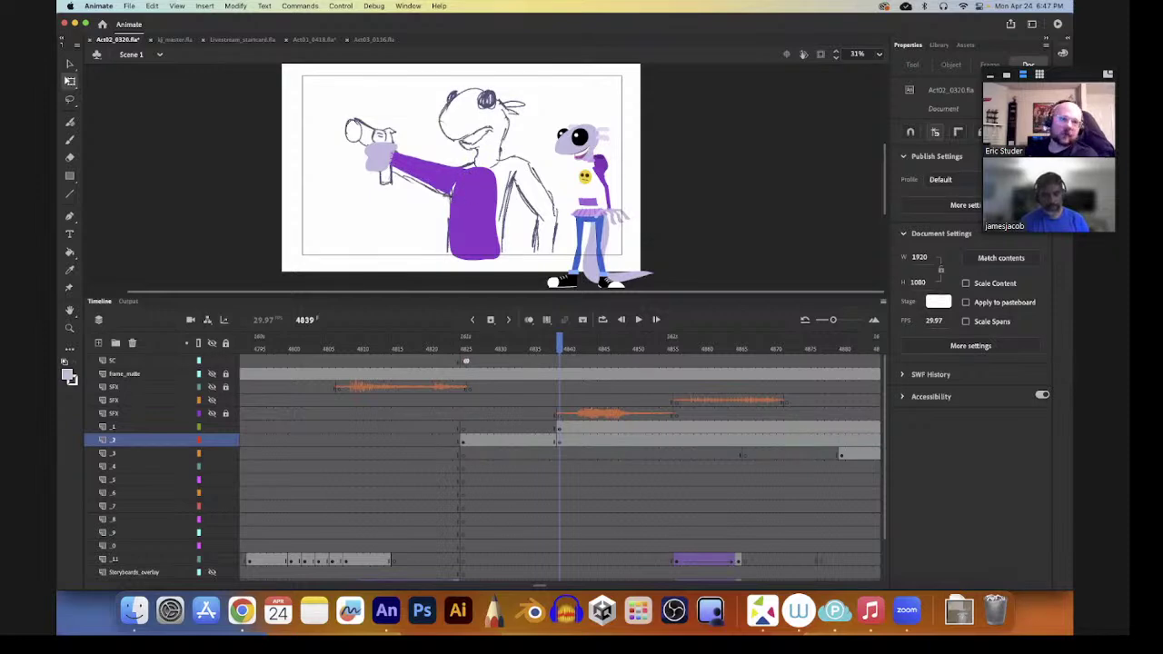
left_click(448, 196)
left_click(454, 197)
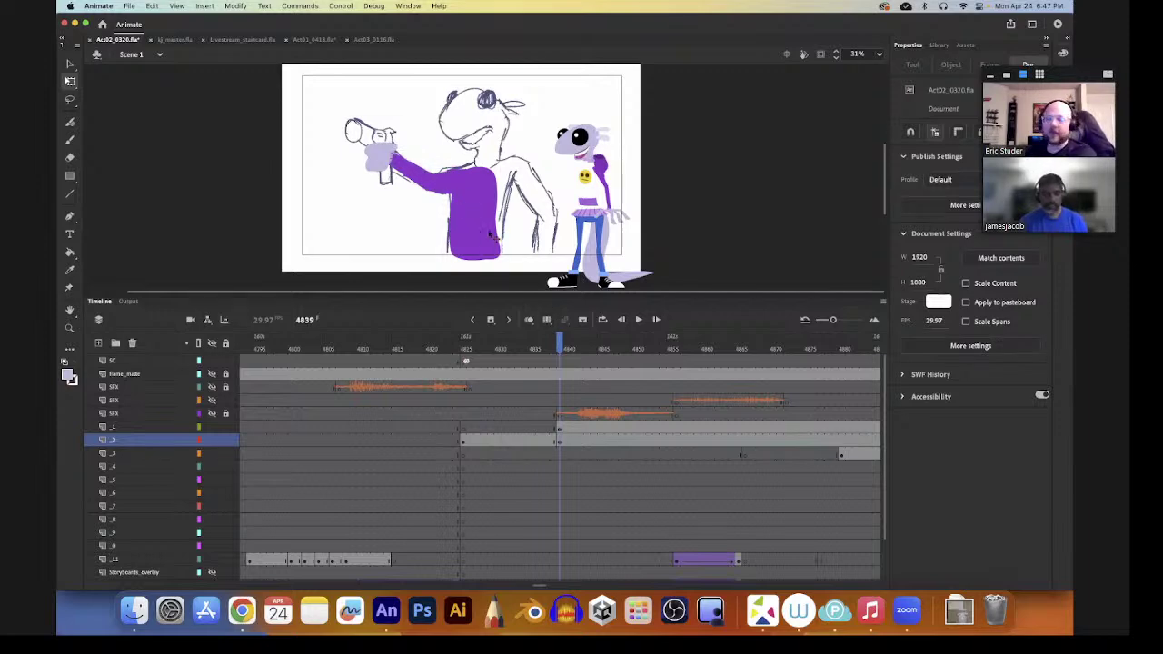
- Place the yellow face emblem on the upper torso and enlarge it to about 142 by 166
left_click(495, 239)
left_click(584, 179)
left_click_drag(584, 179, 484, 186)
left_click_drag(496, 228, 476, 204)
key("v")
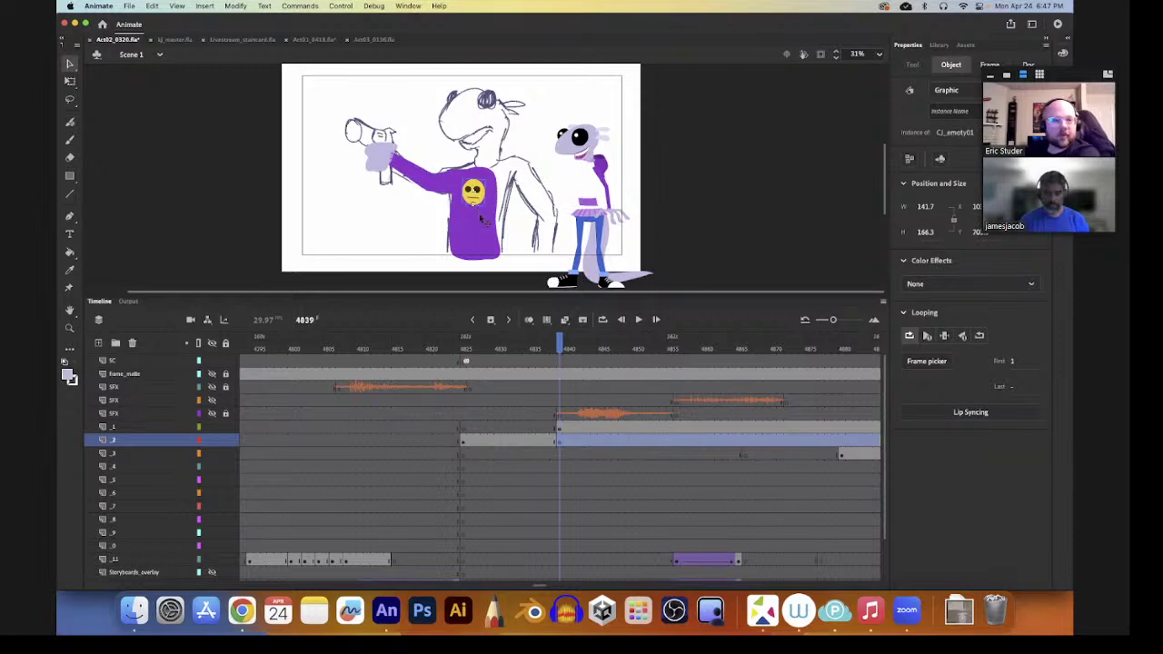
- Place the pocket on the lower torso and enlarge it to about 166 by 70
left_click(588, 205)
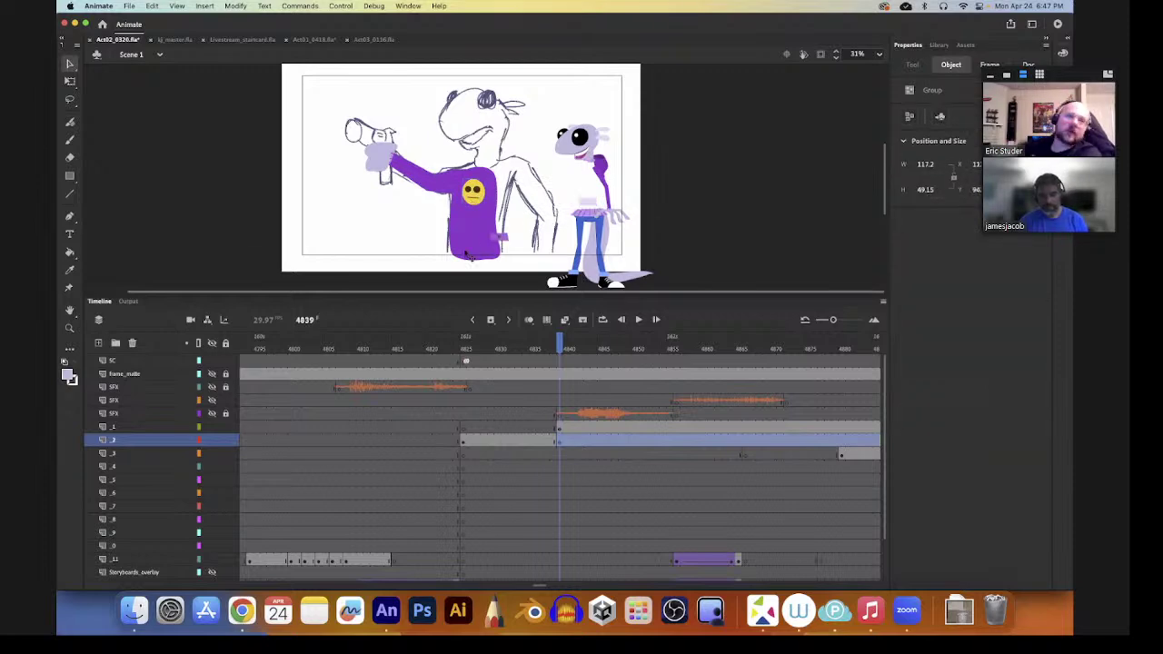
key("q")
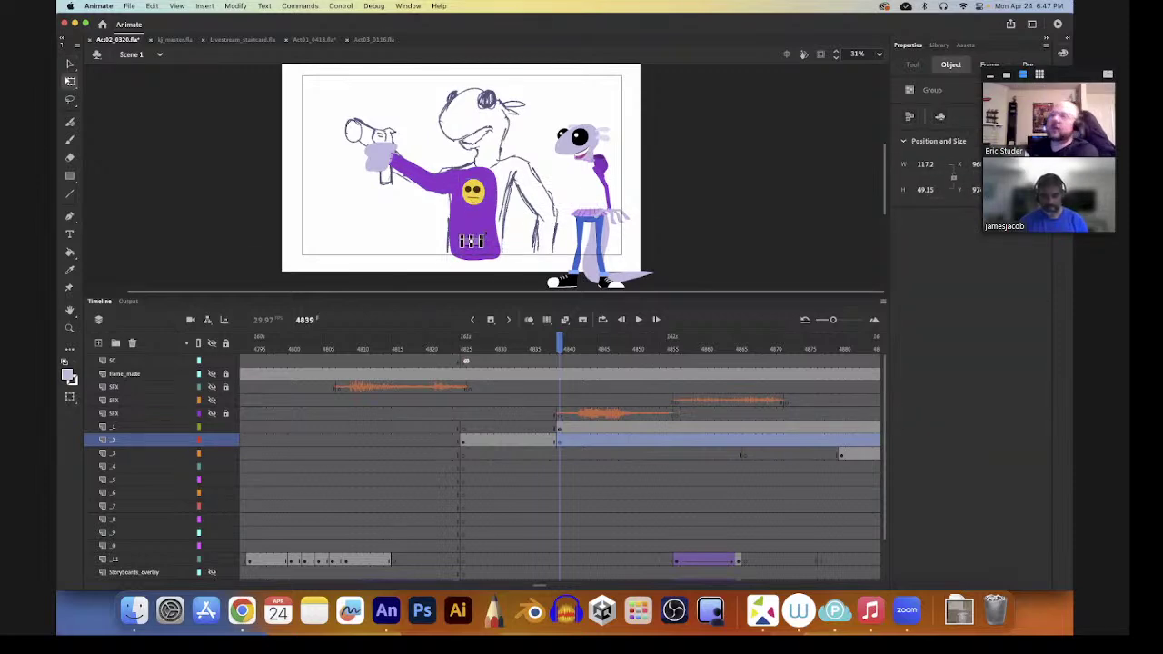
double_click(479, 240)
double_click(514, 234)
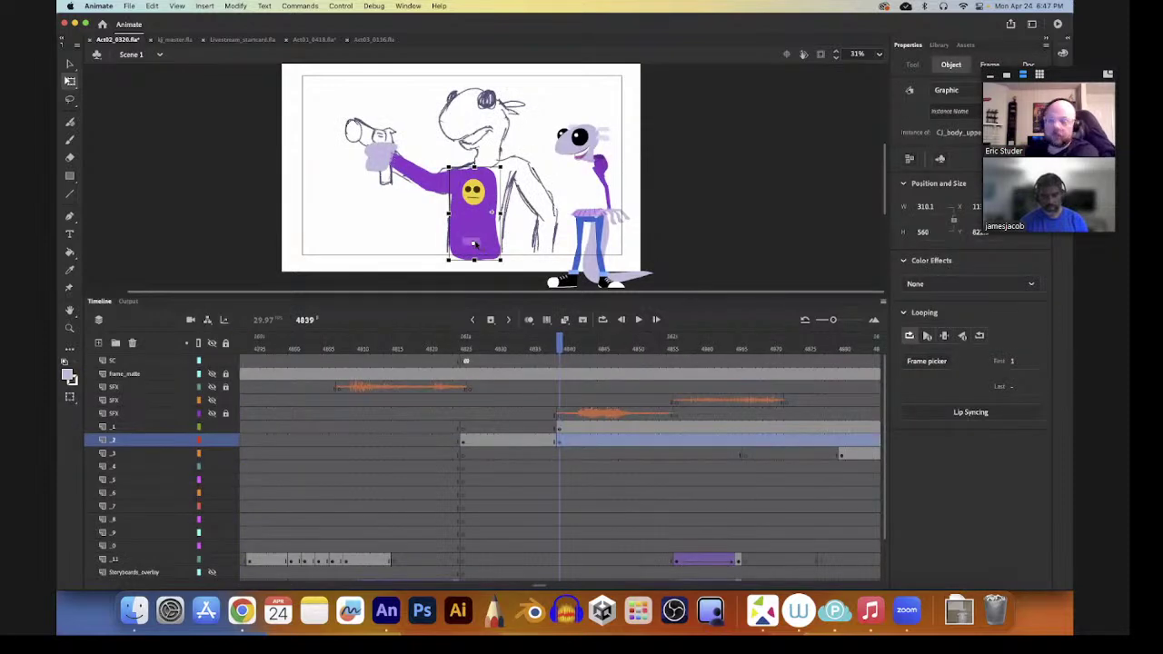
left_click(471, 241)
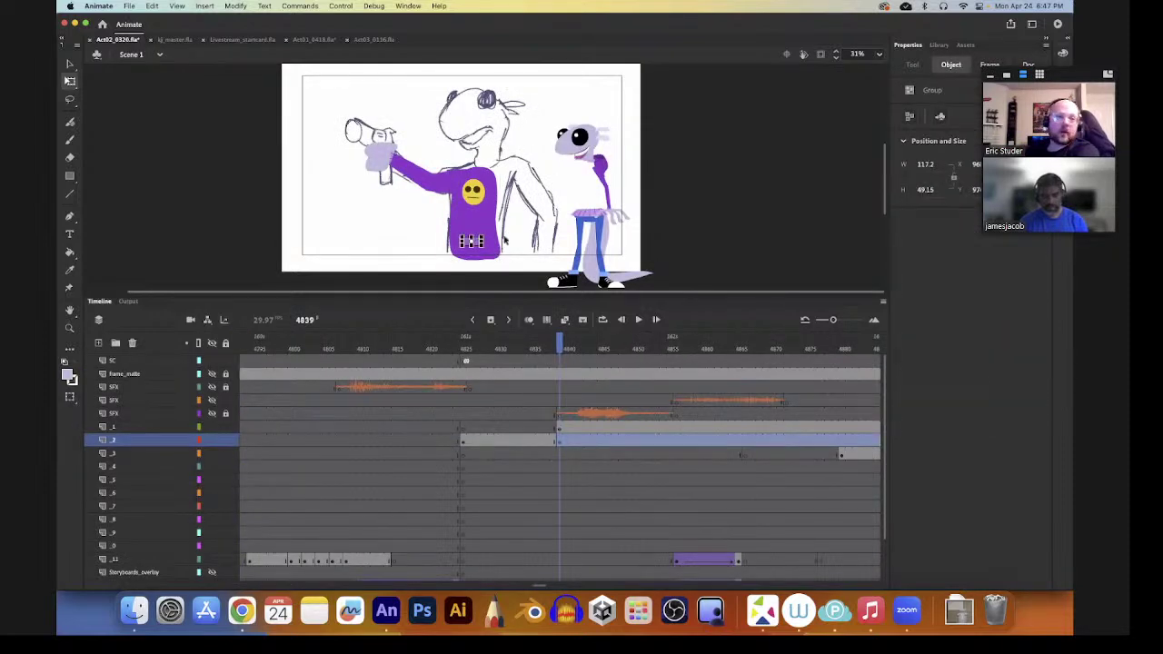
mouse_move(484, 236)
left_mouse_down()
mouse_move(491, 227)
mouse_move(483, 241)
left_mouse_up()
key("v")
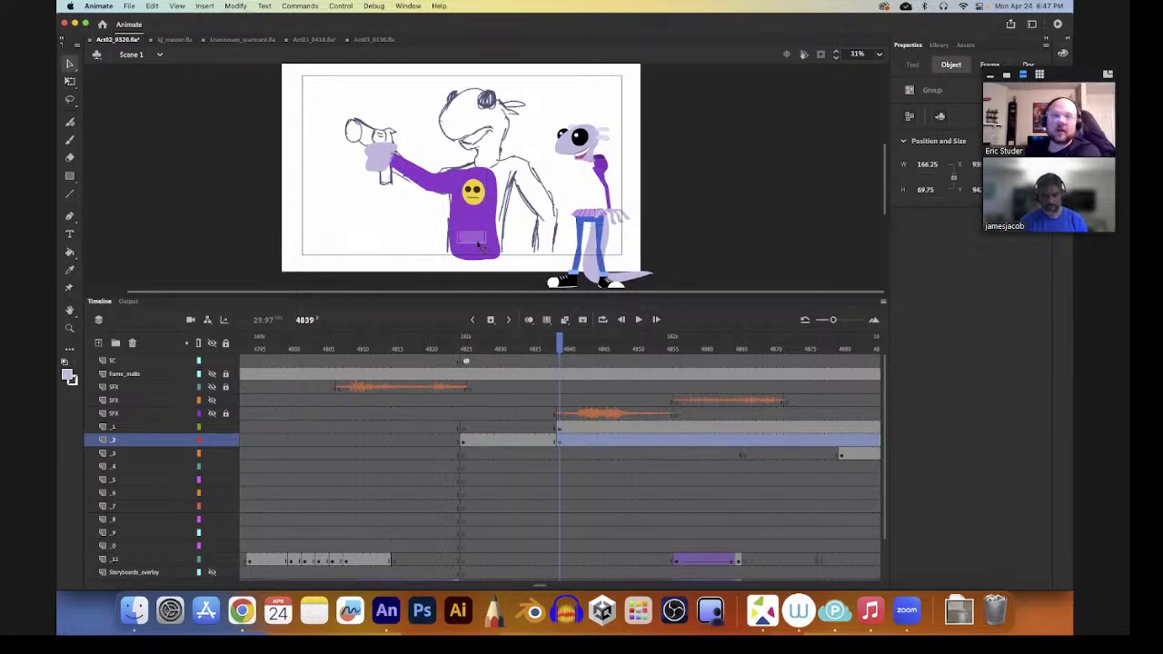
- Skew the pocket's upper edge sideways to square it up at about 158 by 70
key("z")
left_click_drag(458, 195, 517, 247)
key("q")
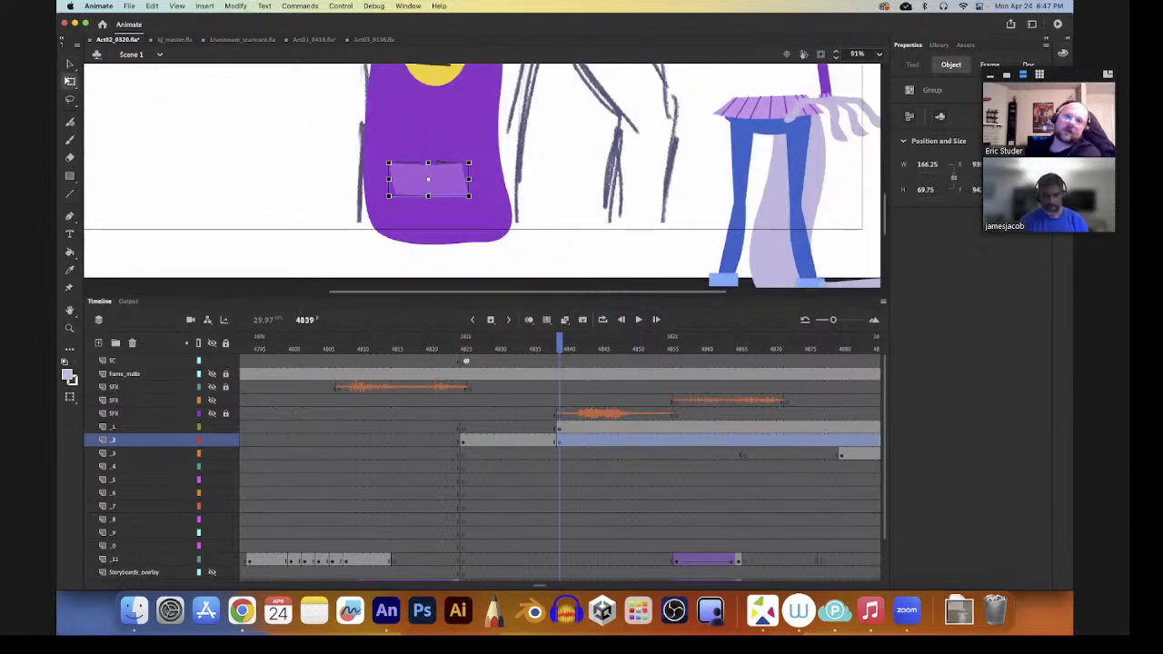
left_click_drag(436, 161, 434, 161)
key("v")
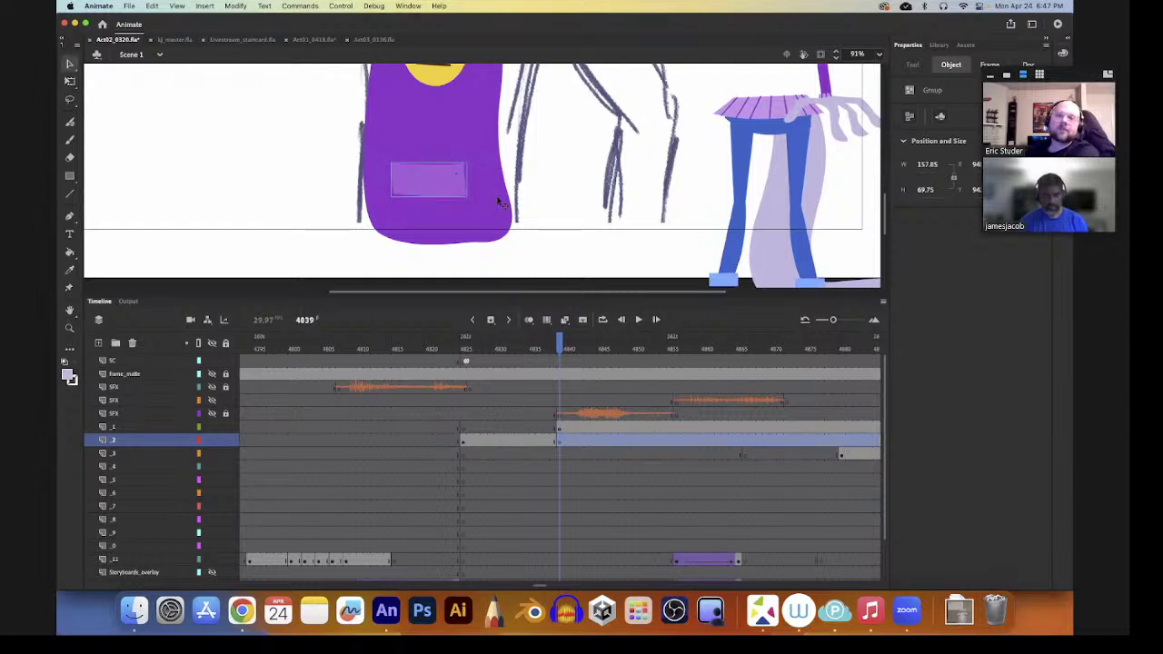
- Move the small rig's shoulder piece onto the torso's free shoulder and enlarge it to about 146 by 222
key("z")
left_click(534, 193, "alt")
left_click(523, 194, "alt")
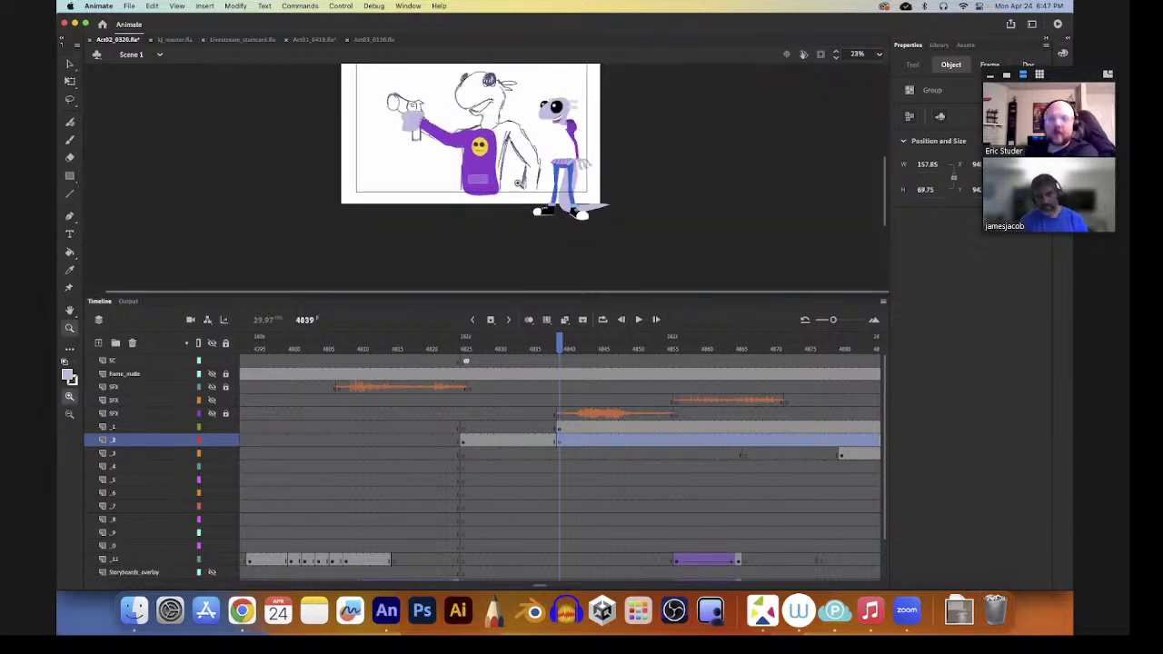
key("v")
left_click(514, 184)
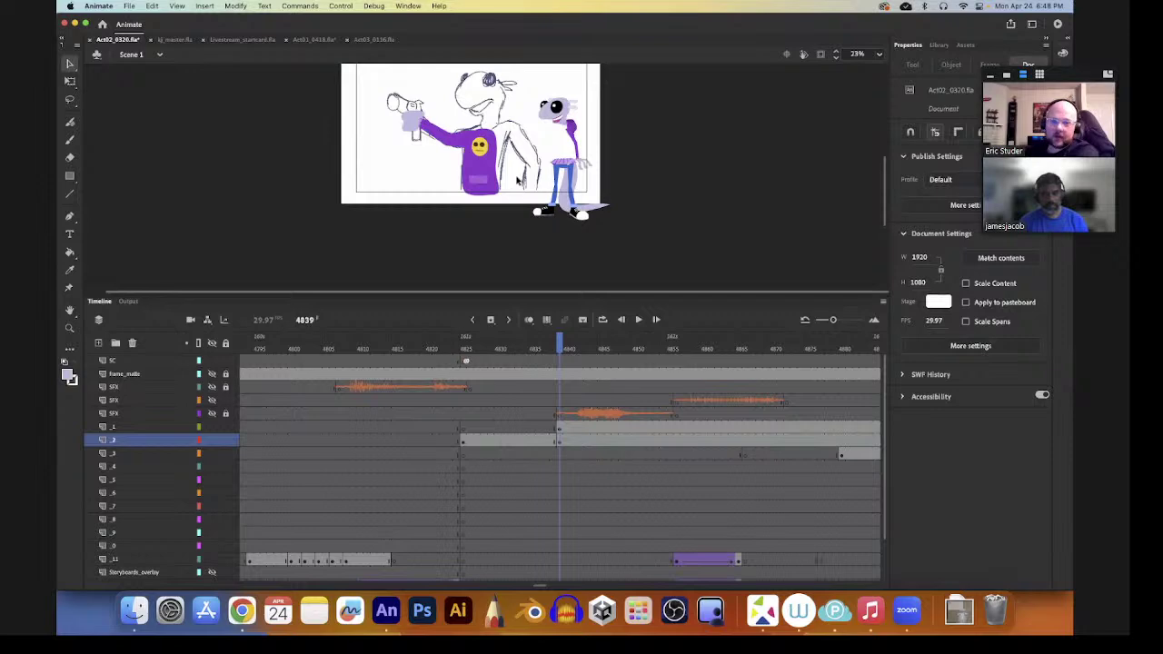
left_click(580, 134)
mouse_move(582, 137)
left_mouse_down()
mouse_move(543, 149)
mouse_move(509, 142)
mouse_move(521, 164)
mouse_move(506, 144)
left_mouse_up()
key("q")
key("v")
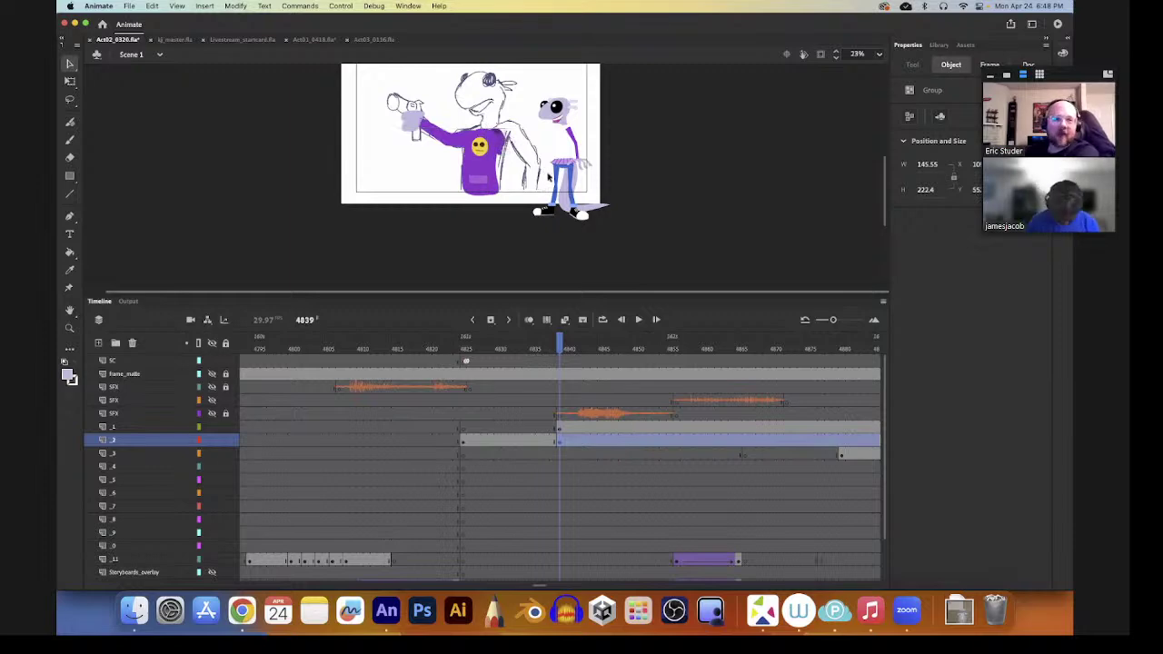
- Move the small rig's arm pieces and open hand together to the free shoulder and enlarge them to about 328 by 521
left_click(574, 143)
left_click(576, 166, "shift")
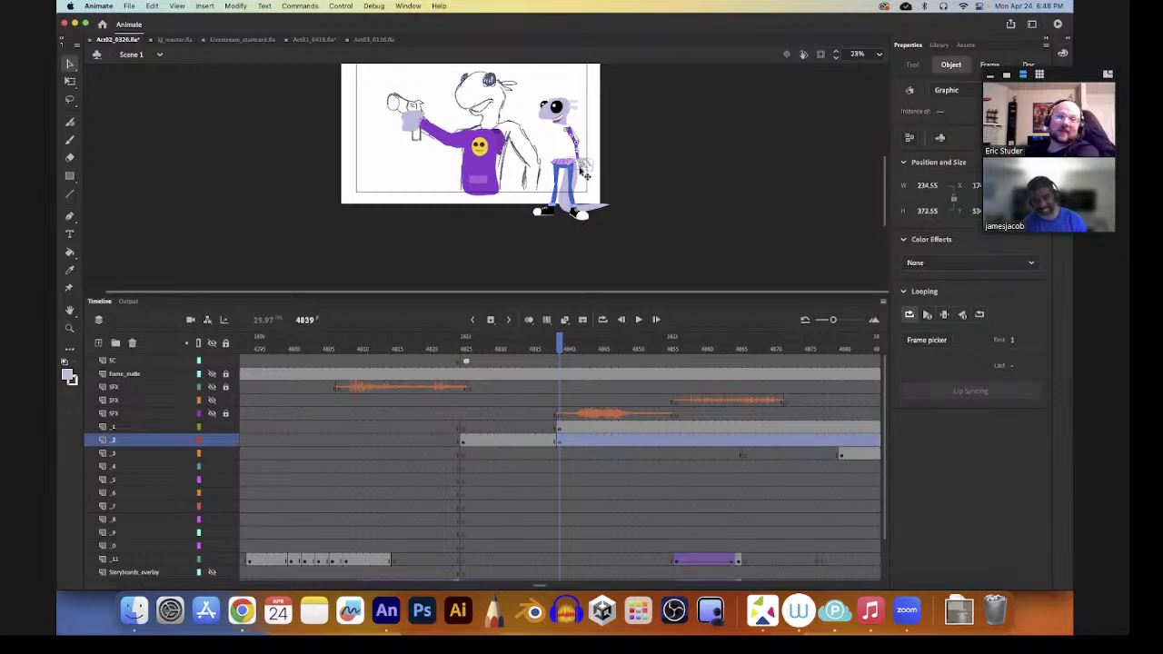
mouse_move(573, 138)
left_mouse_down()
mouse_move(503, 142)
mouse_move(546, 199)
left_mouse_up()
key("q")
key("v")
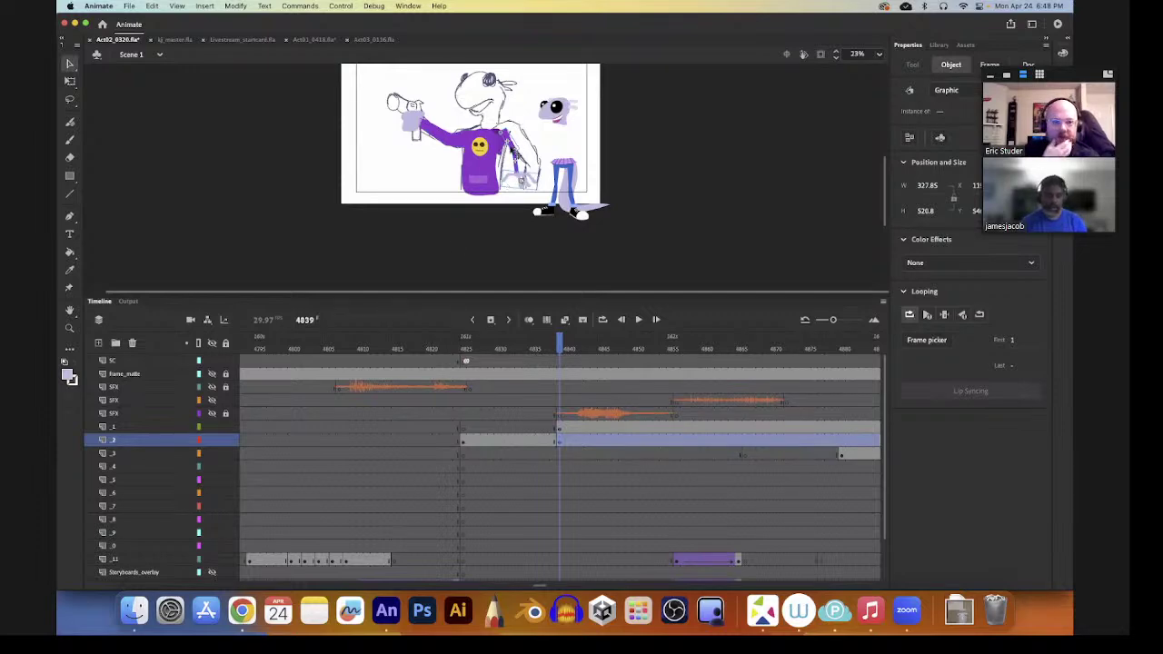
- Enlarge the lowered arm and hand to about 417 by 662 and reposition them against the shoulder
left_click_drag(516, 145, 510, 150)
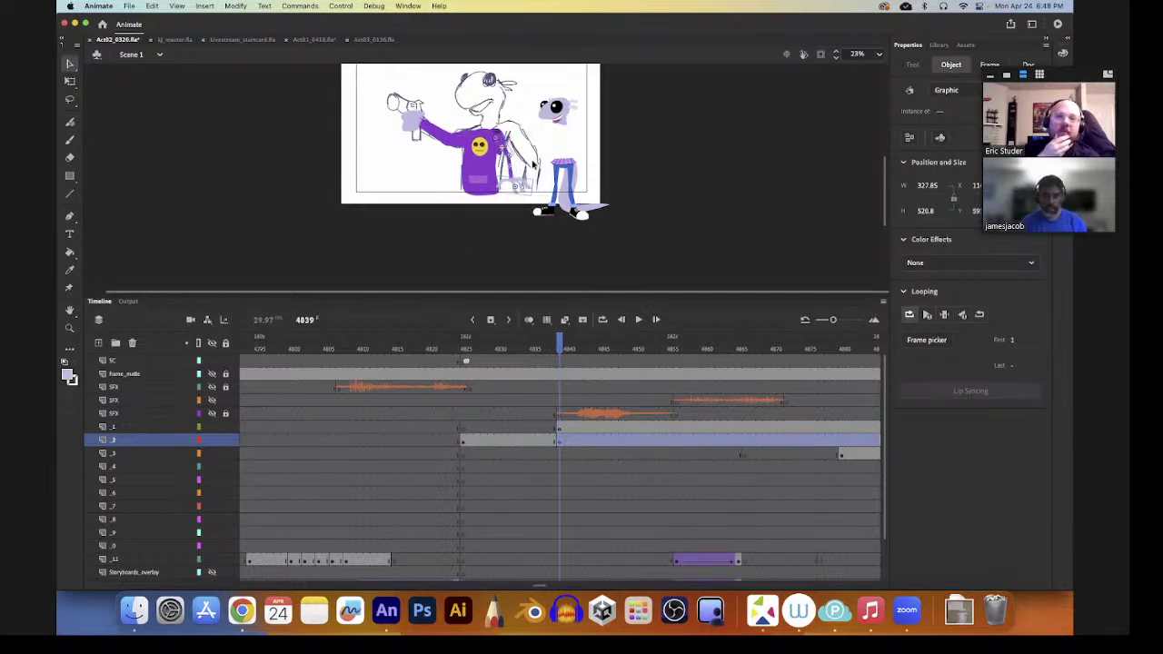
key("q")
left_click_drag(537, 198, 543, 205)
key("v")
left_click_drag(511, 165, 514, 170)
key("q")
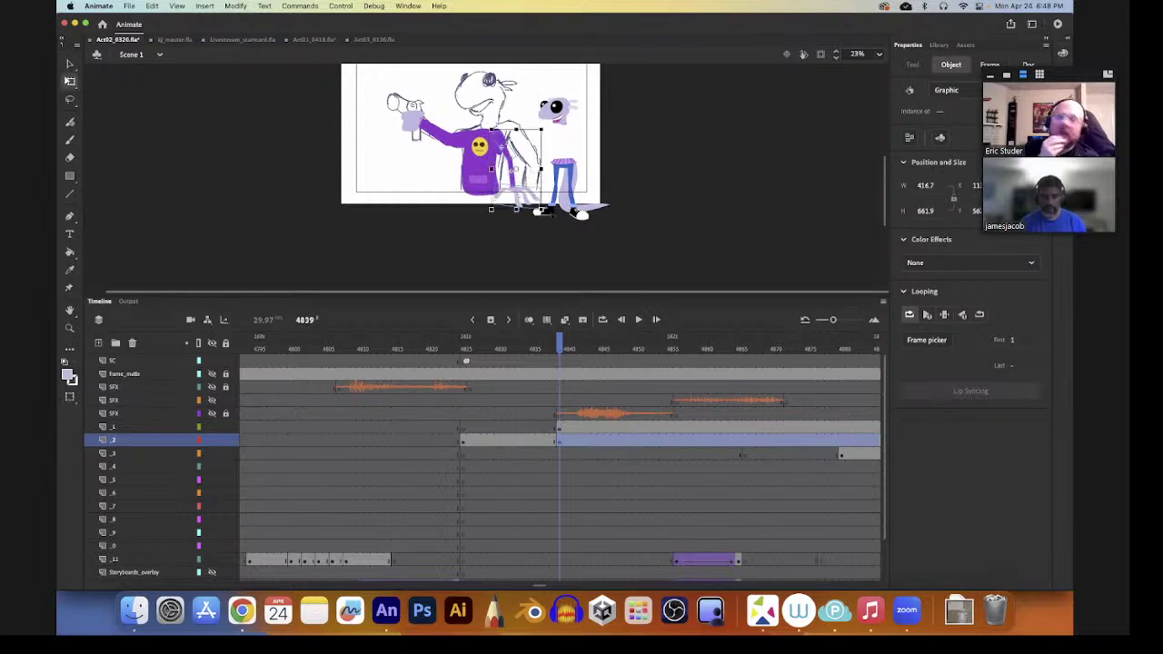
- Rotate the lowered arm and hand outward to about 537 by 616 and align the arm with the shoulder
left_click_drag(550, 213, 563, 199)
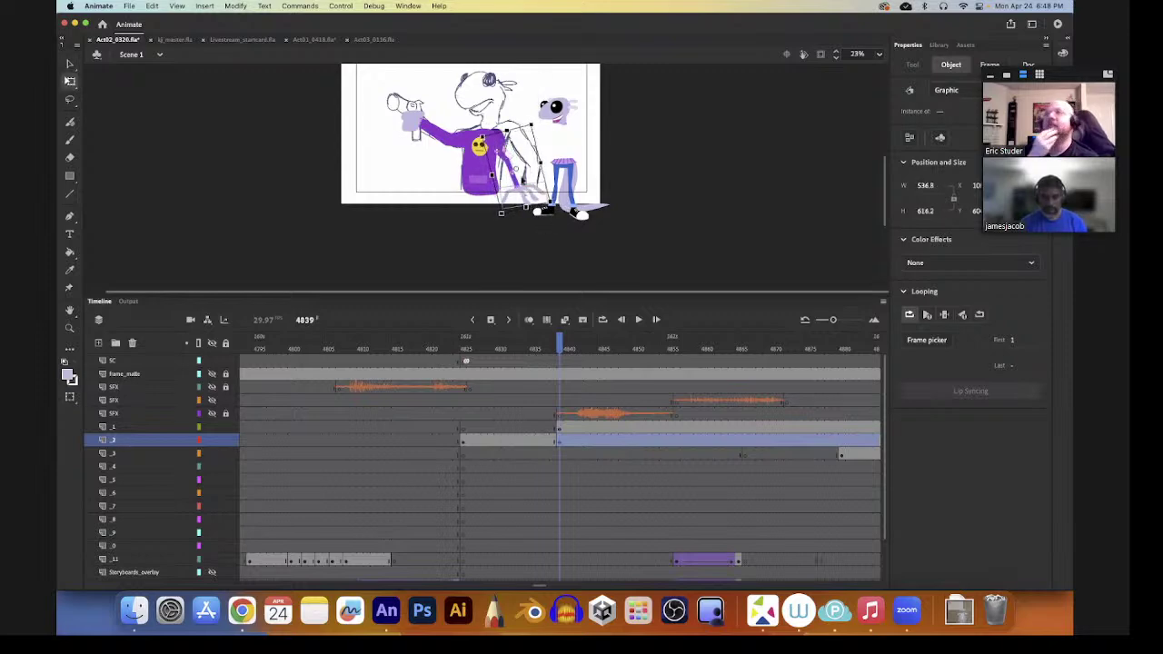
key("v")
left_click_drag(509, 160, 514, 168)
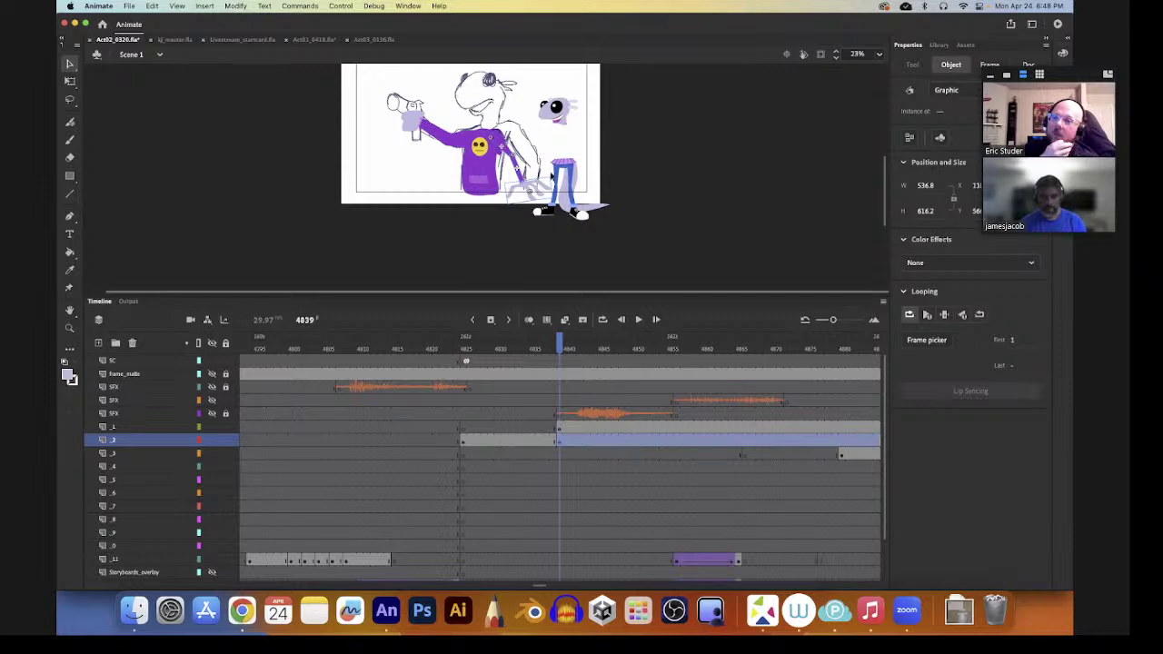
key("z")
left_click(551, 177)
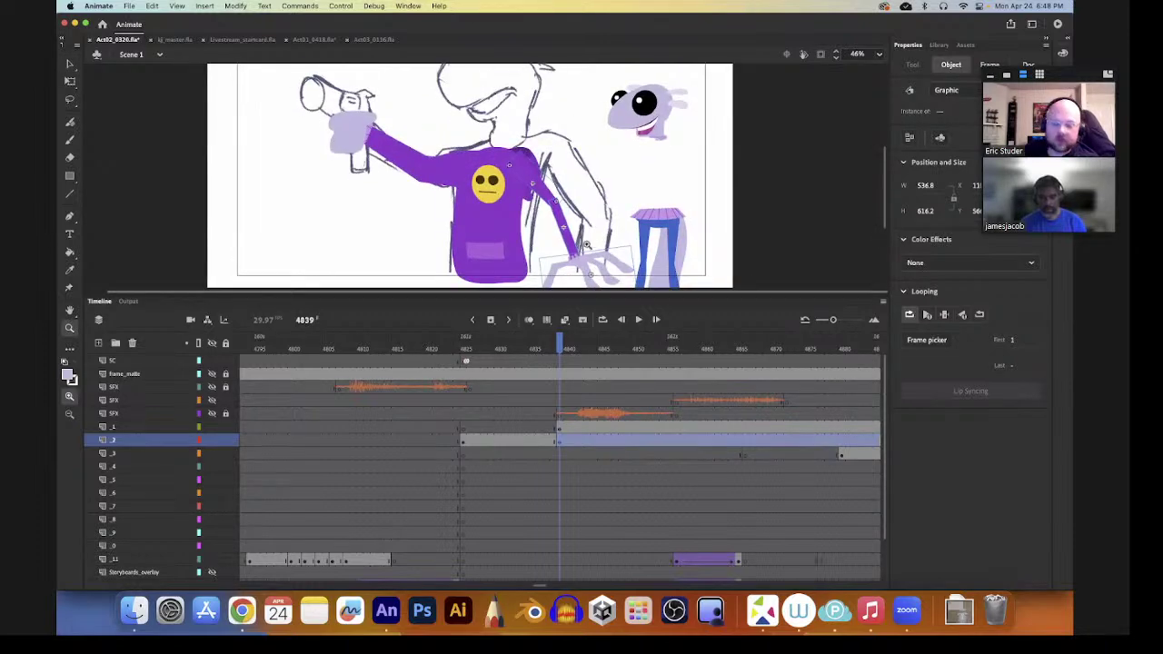
scroll(580, 186, "down", 2)
key("v")
left_click_drag(571, 194, 572, 200)
scroll(600, 136, "up", 2)
- Rotate the lowered arm's upper segment farther outward from the torso
left_click(498, 161)
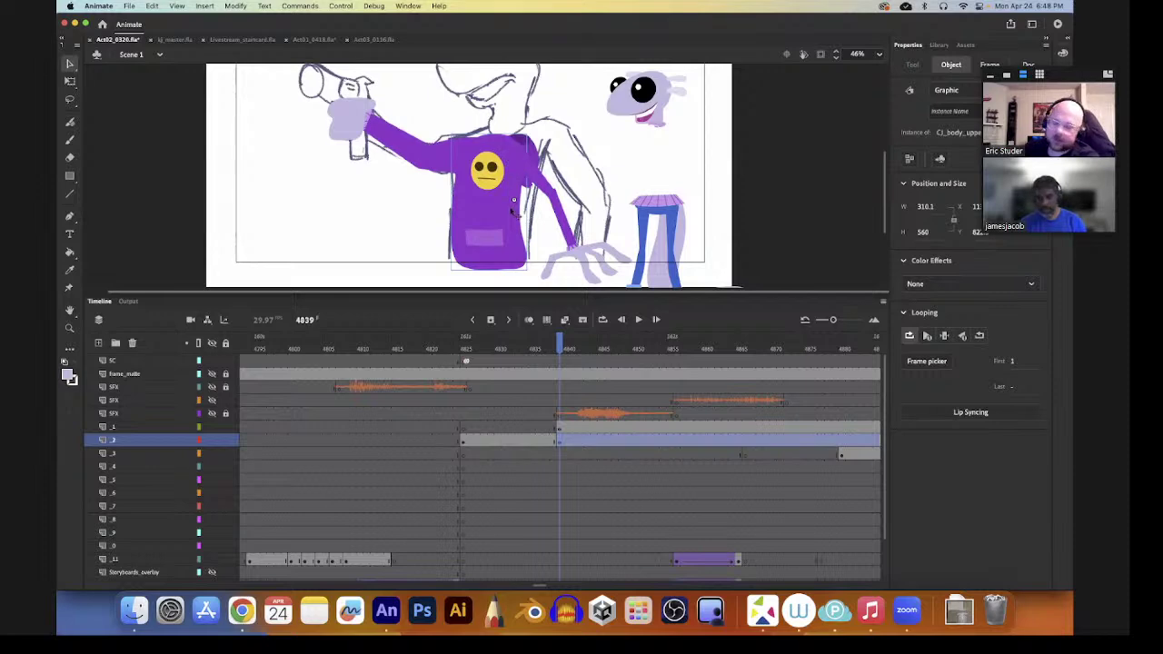
left_click(573, 193)
key("q")
left_click_drag(573, 194, 564, 208)
key("v")
- Reattach the forearm and hand at the elbow and rotate them slightly clockwise to about 382 by 414
left_click(572, 238)
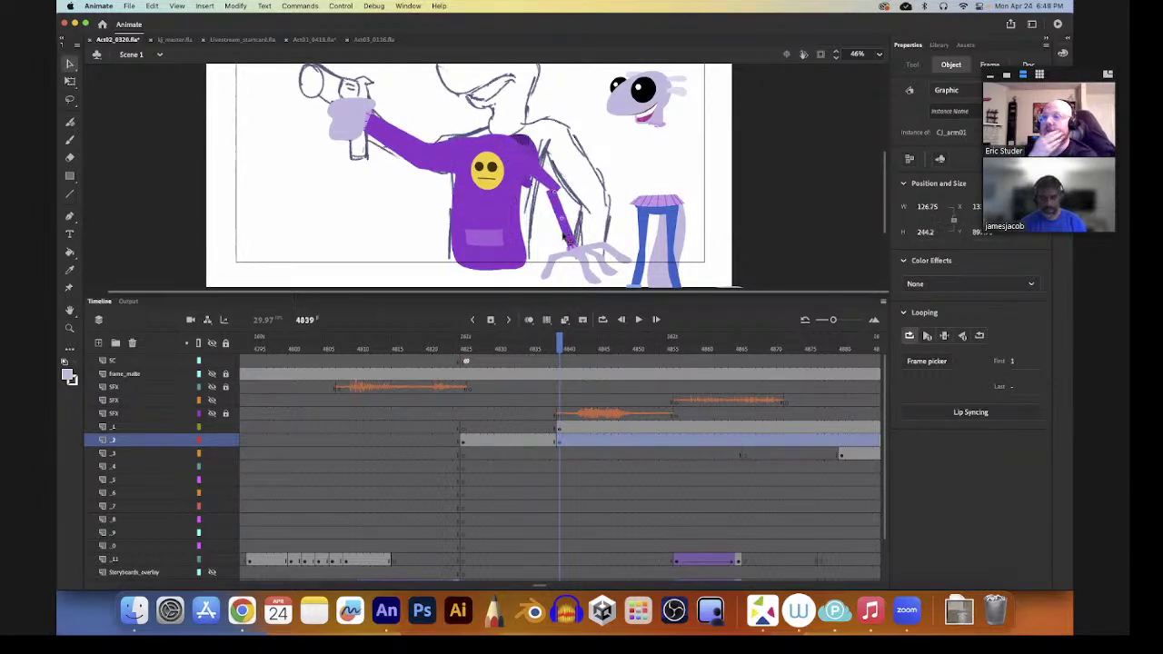
left_click(584, 263, "shift")
left_click_drag(569, 221, 574, 221)
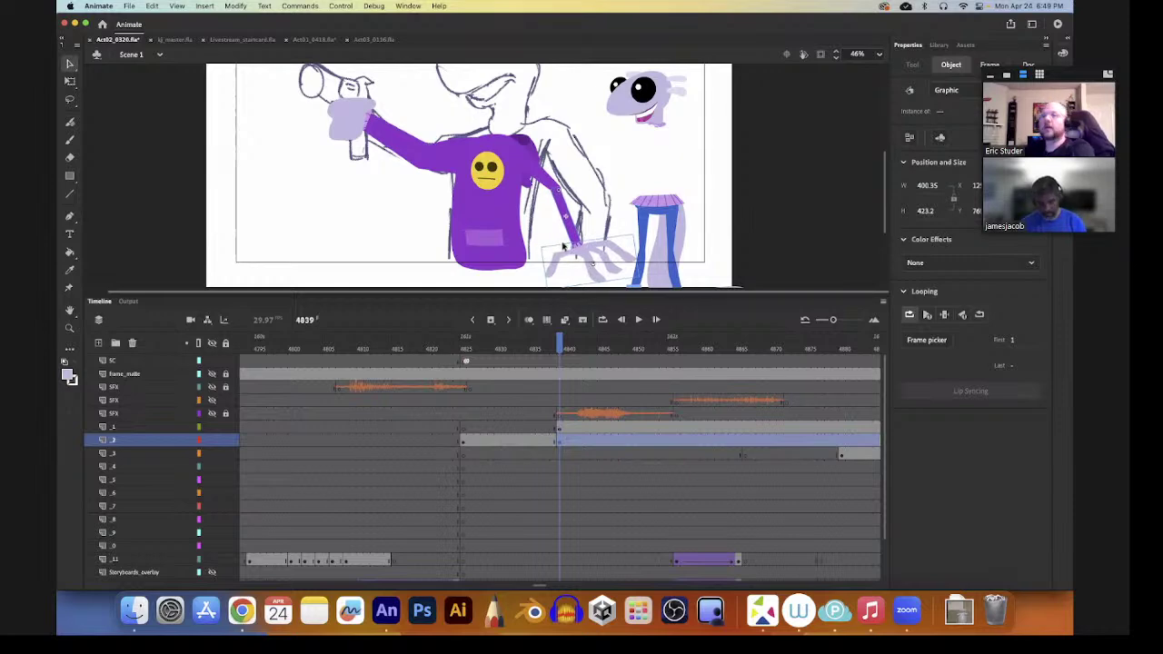
key("q")
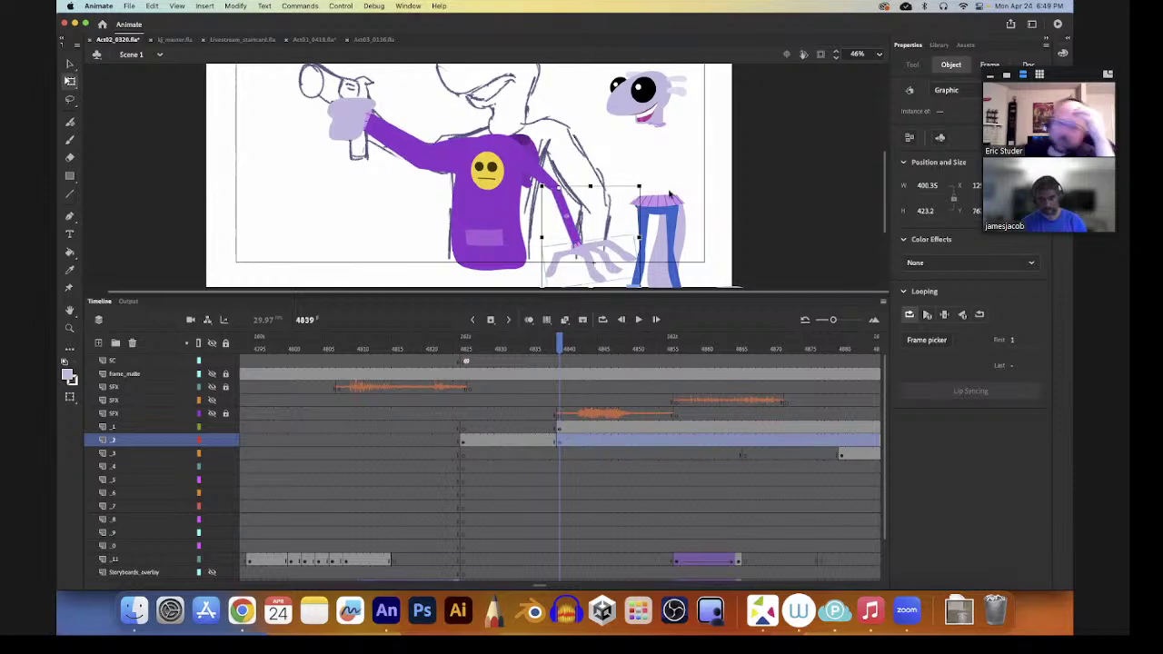
left_click_drag(649, 194, 640, 204)
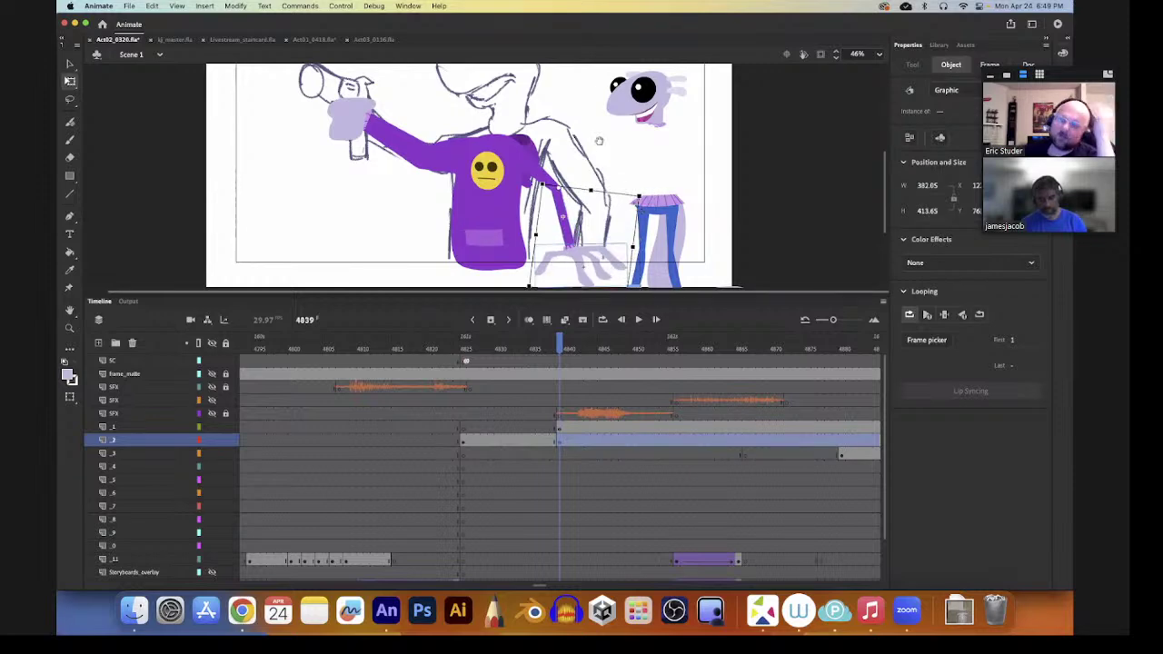
- Select the spare kj_head01 head beside the sketch and move it slightly up and toward the character
scroll(604, 152, "up", 3)
key("v")
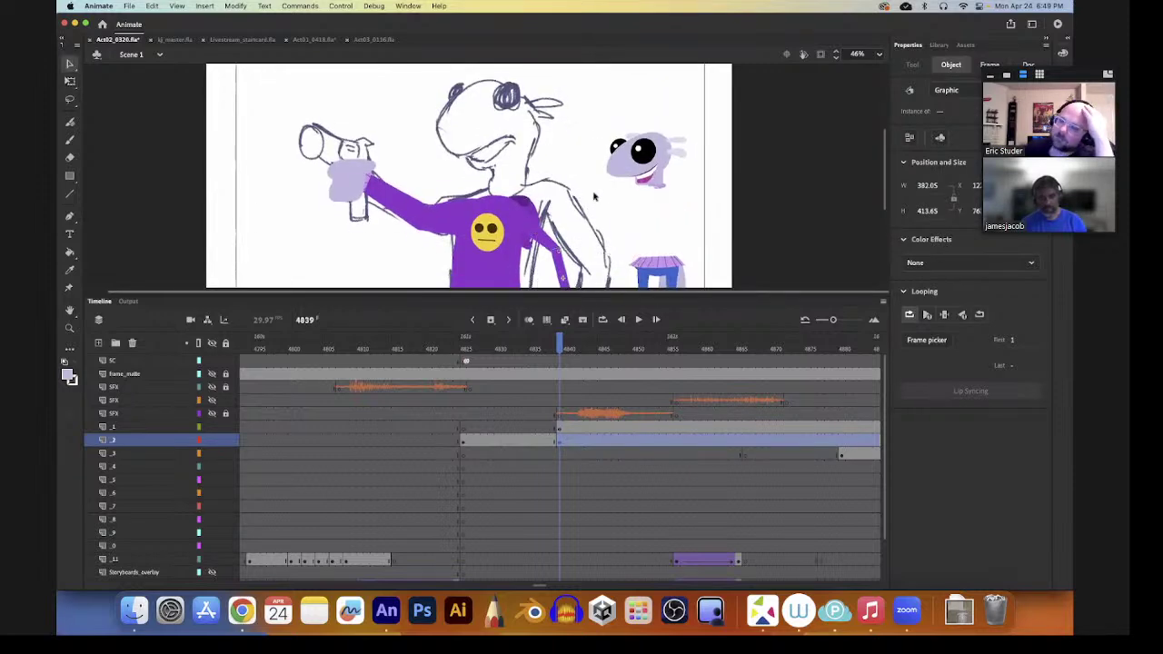
left_click(664, 196)
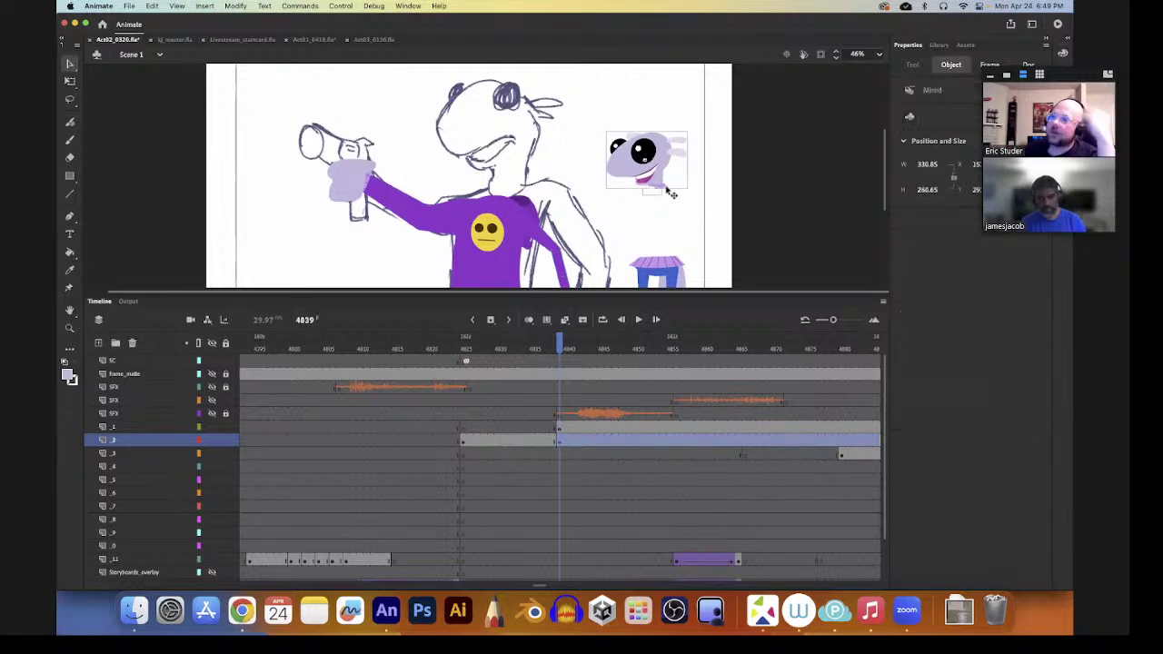
left_click(662, 188)
left_click(660, 179)
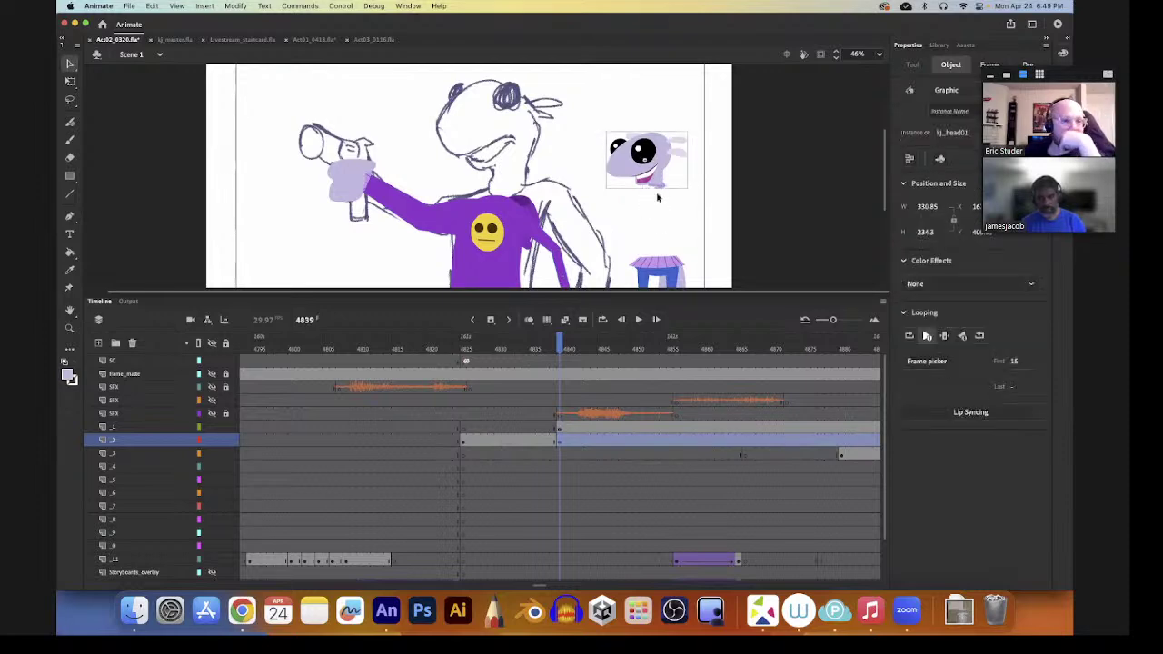
left_click(658, 206)
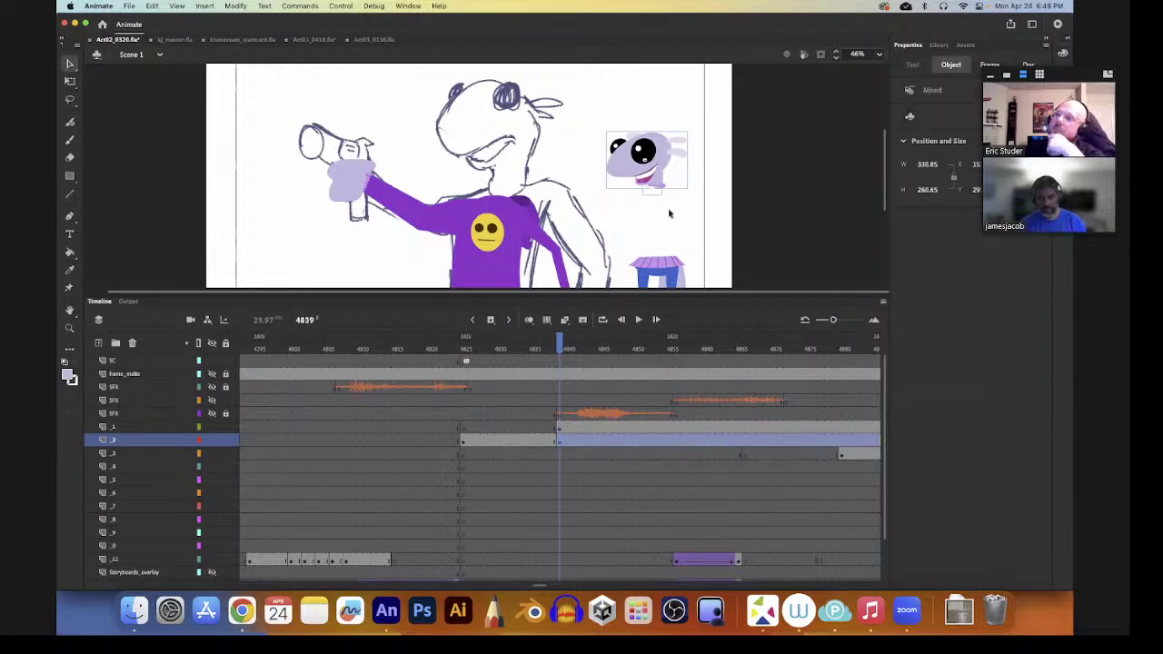
left_click(674, 192)
left_click(653, 162)
left_click_drag(663, 165, 646, 148)
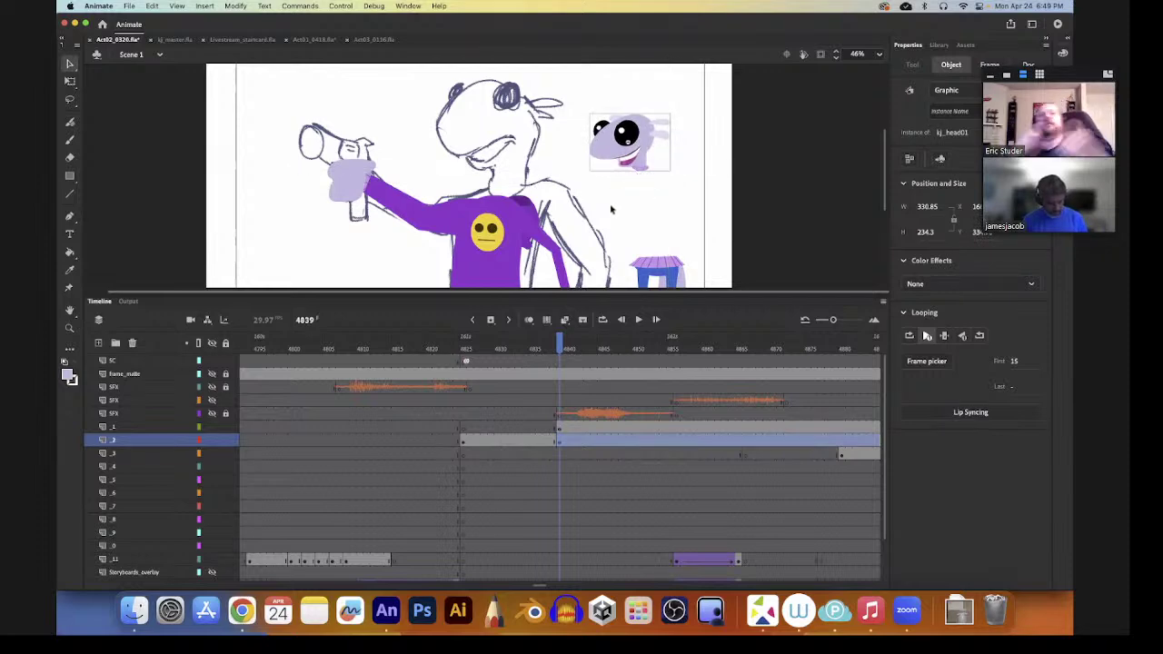
- Try breaking the spare head apart, undo it, and check the kj_master.fla document before returning to Act02_0320.fla
key("super+b")
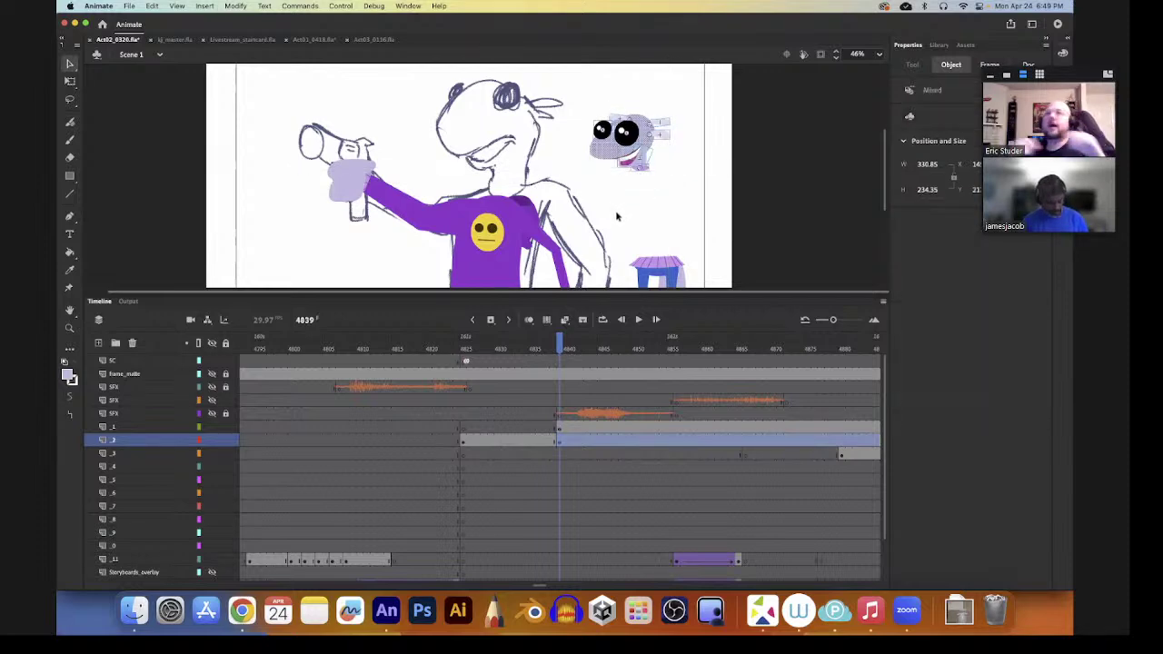
key("super+z")
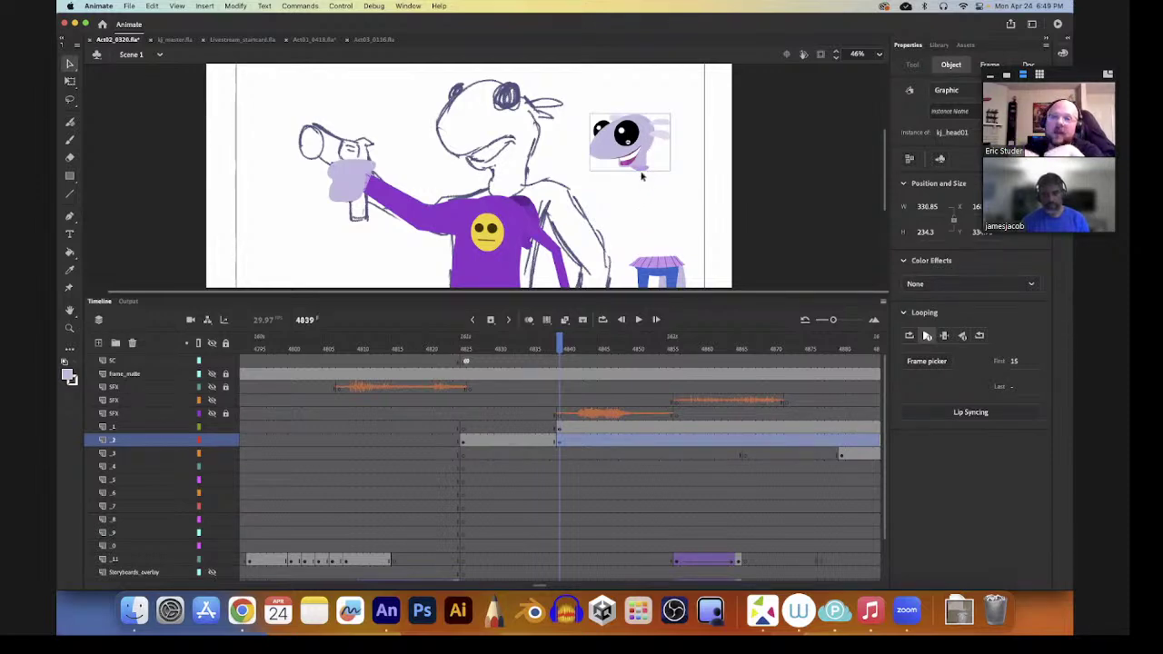
left_click(177, 40)
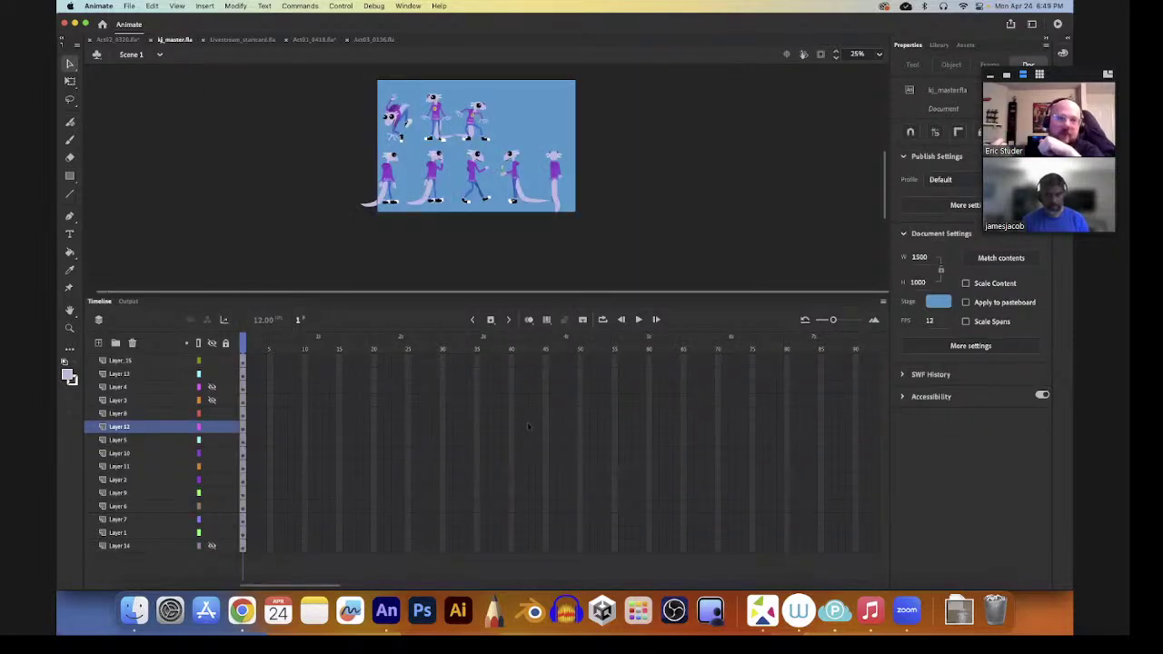
left_click(123, 40)
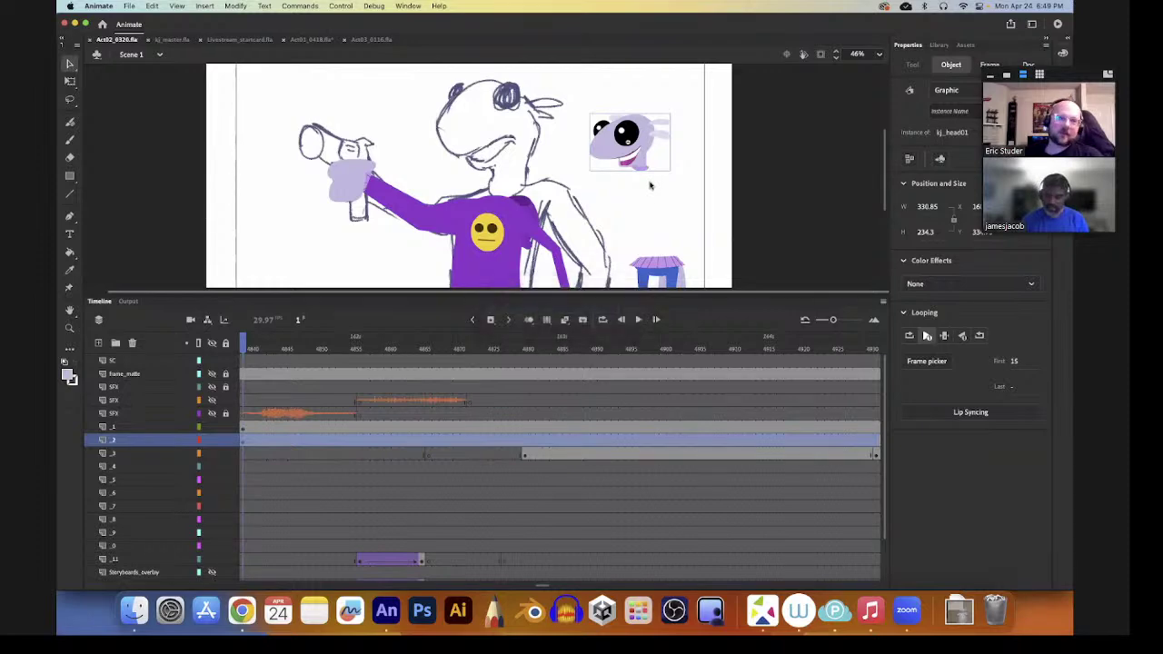
- Copy the neck and collar pieces from inside the kj_head01 symbol and return to Scene 1
double_click(650, 169)
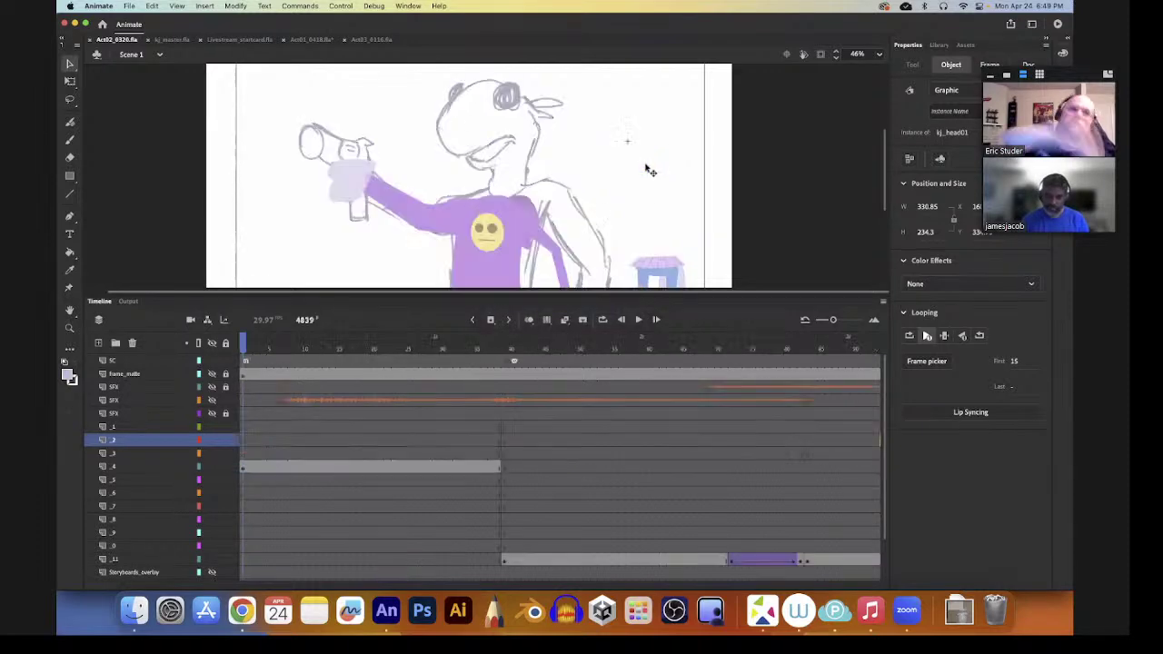
left_click(646, 178)
left_click(645, 176)
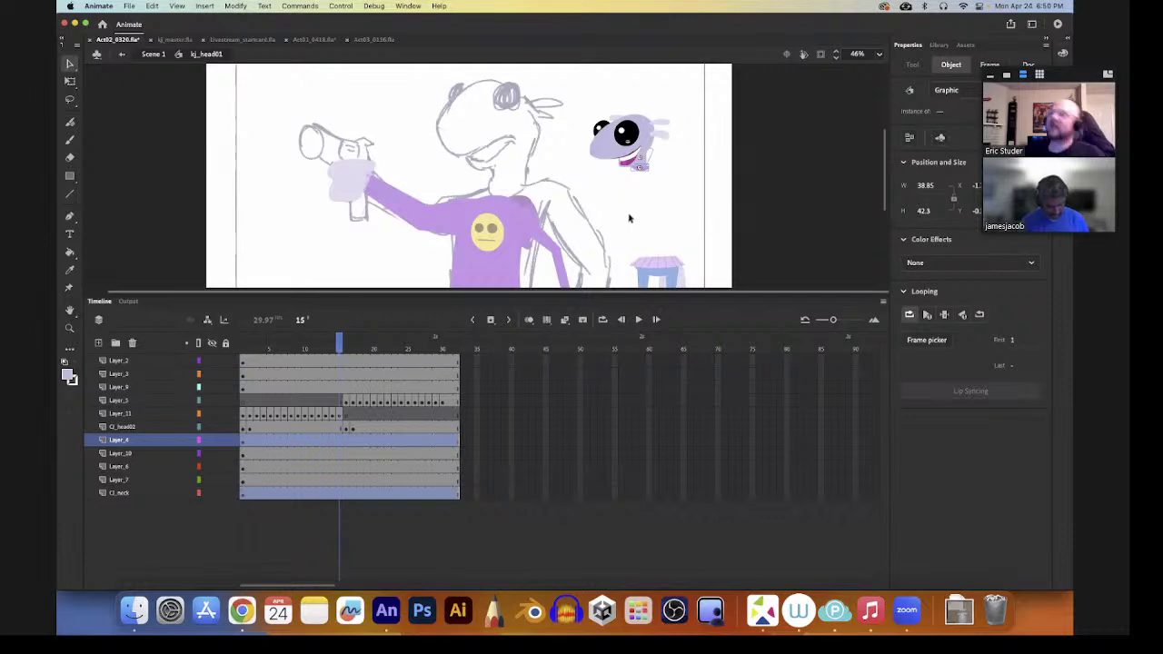
double_click(631, 228)
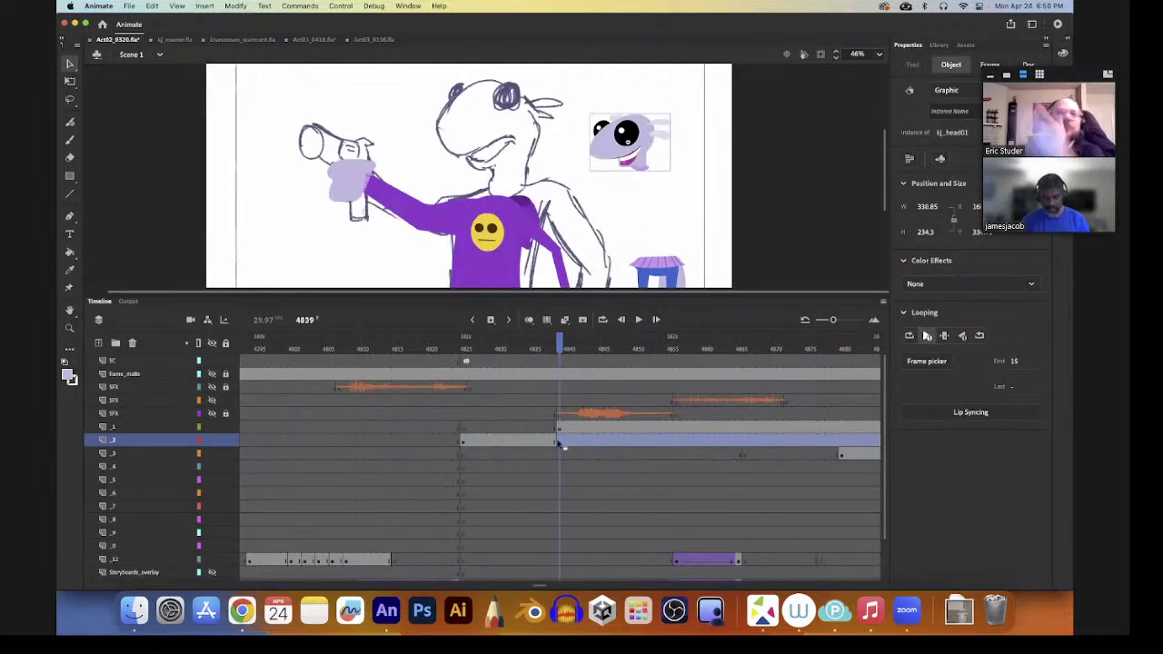
- Shift the character's frames from layers _1 and _2 down to layers _3 and _4, keeping the playhead at frame 4839
left_click_drag(464, 434, 549, 489)
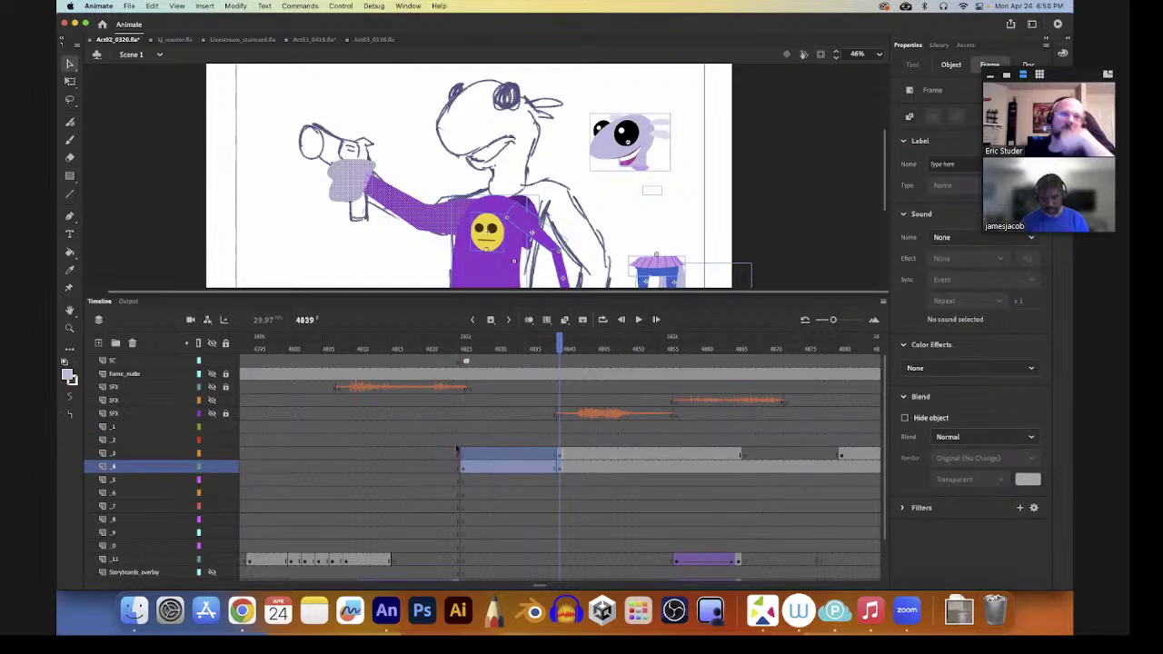
left_click_drag(480, 427, 462, 443)
left_click(560, 351)
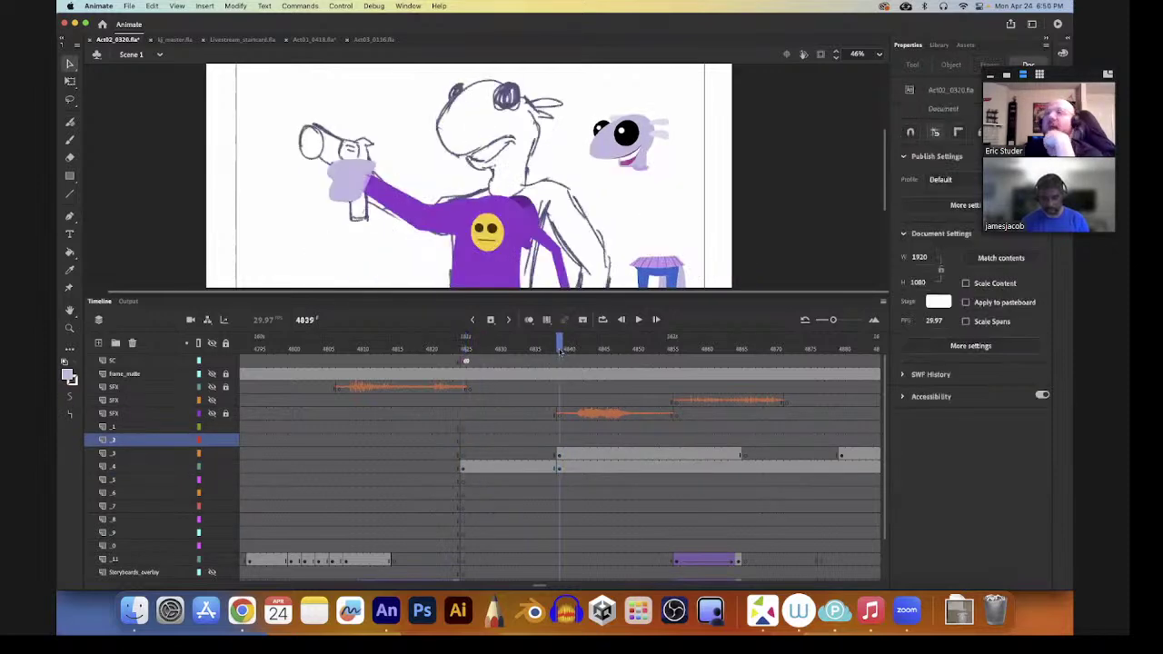
- Paste the copied neck pieces onto layer _2 at frame 4839
left_click(563, 441)
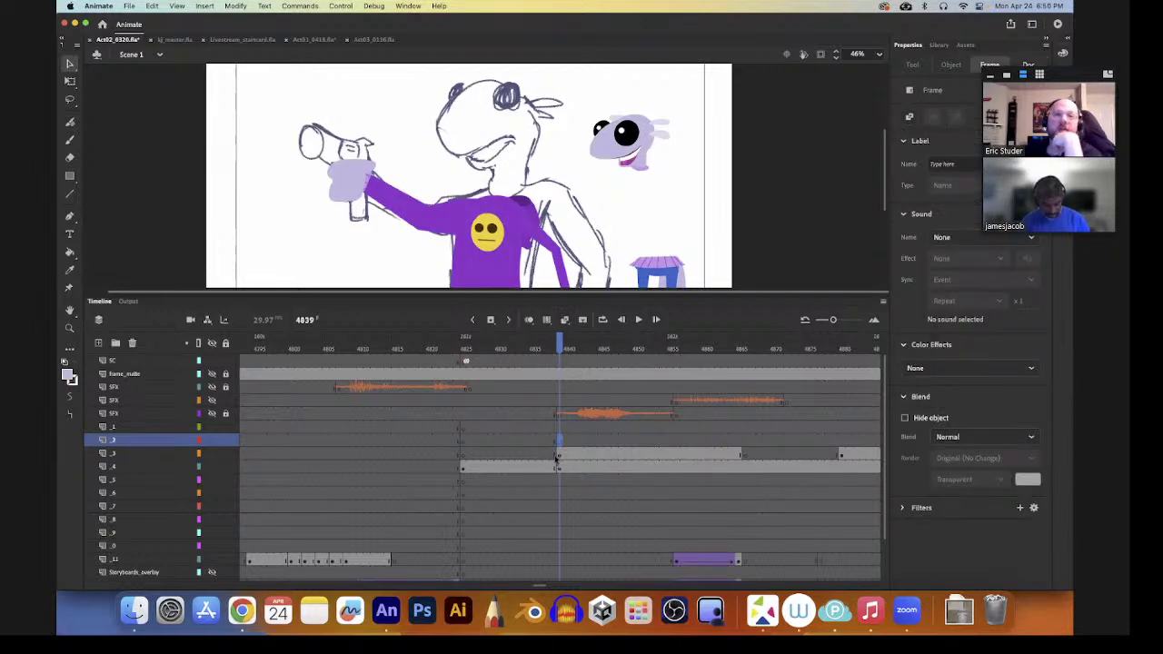
key("super+alt+v")
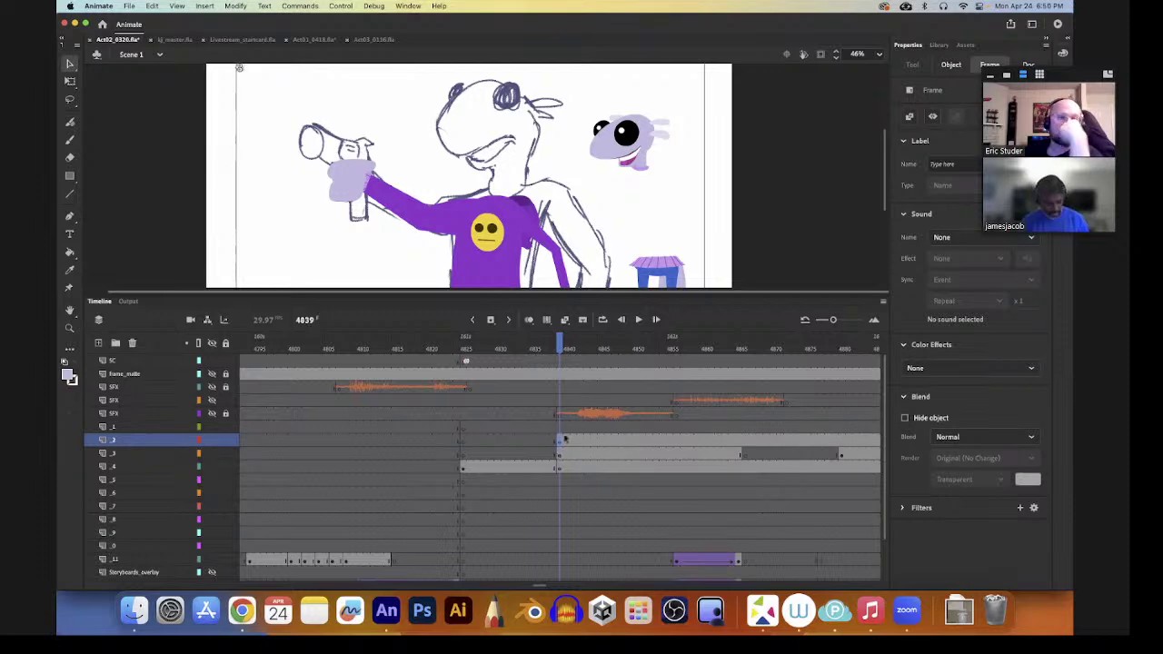
left_click(614, 233)
key("z")
left_click(614, 227, "alt")
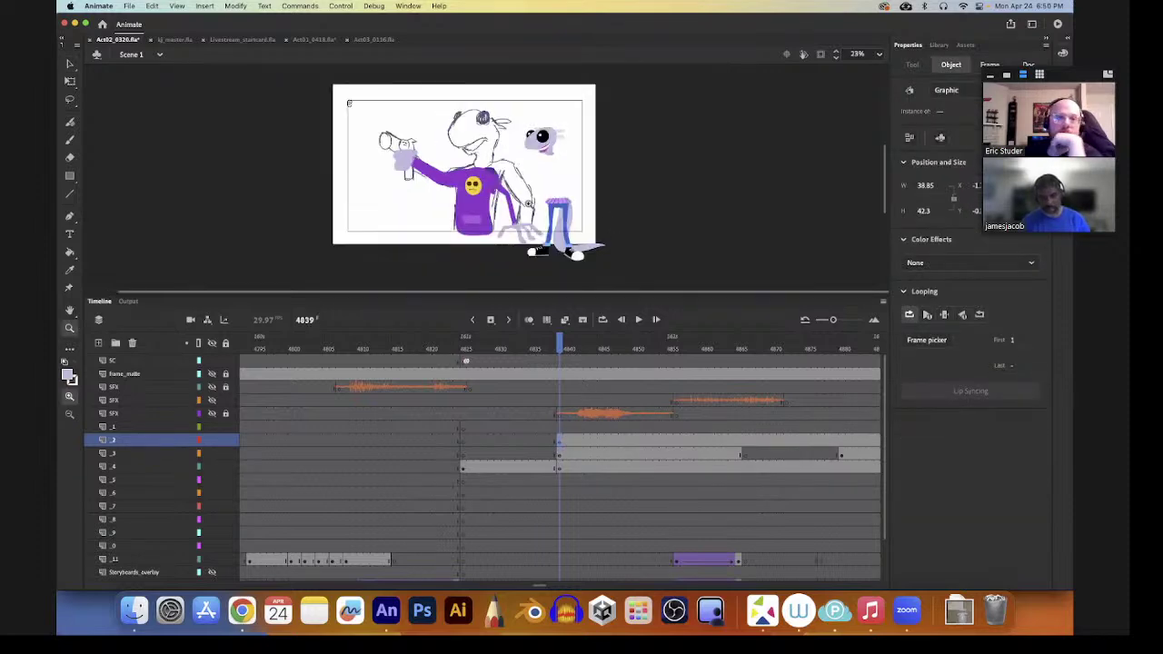
- Enlarge the pasted neck pieces to about 107 by 116 and move them above the gun sketch
key("q")
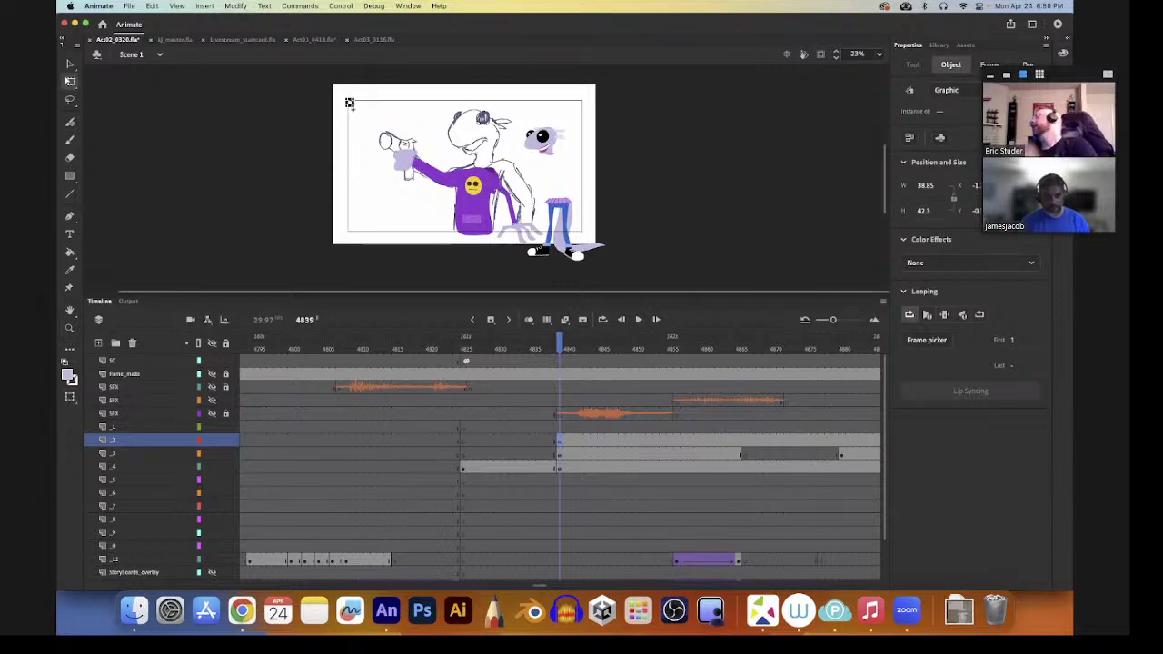
key("z")
left_click_drag(336, 82, 756, 258)
key("q")
key("v")
left_click_drag(659, 218, 409, 110)
scroll(557, 242, "right", 3)
key("z")
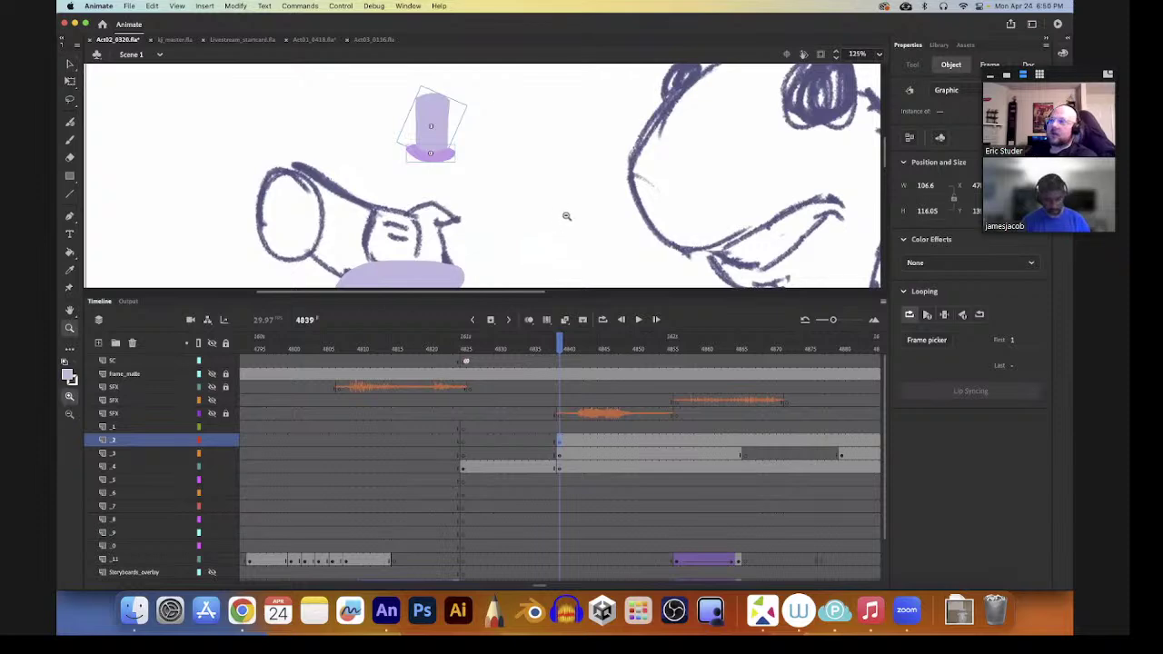
- Move the neck pieces to the top of the shirt and enlarge them to about 171 by 186
left_click(563, 216, "alt")
left_click(537, 219, "alt")
key("v")
left_click_drag(414, 140, 497, 199)
key("q")
key("v")
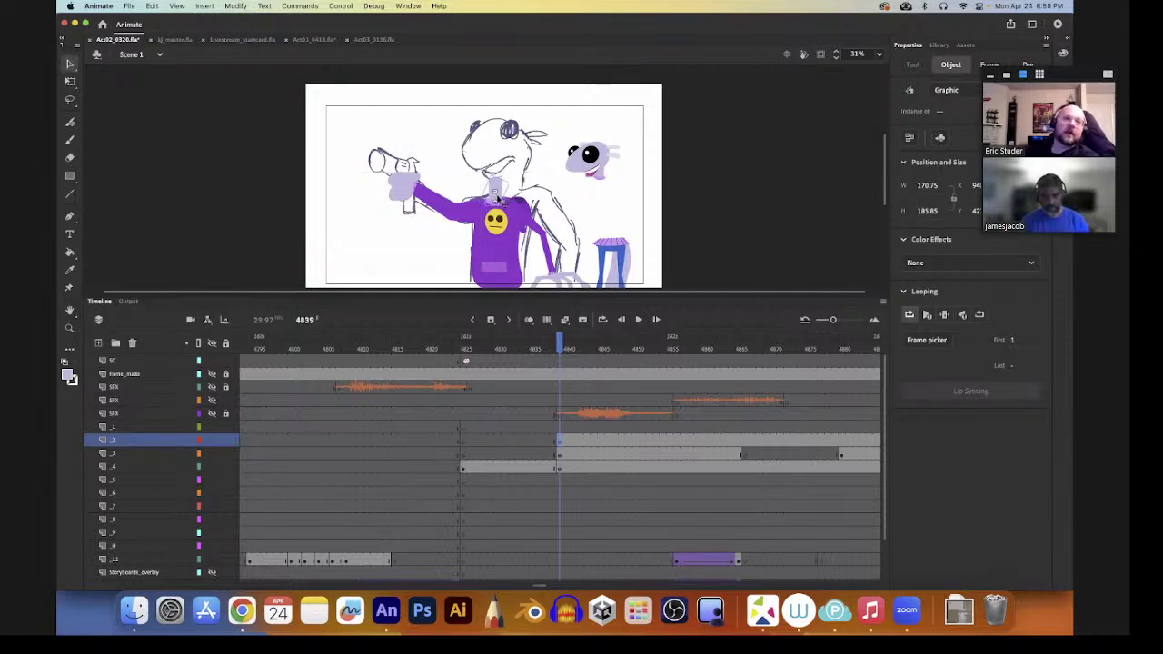
- Nudge the neck pieces into place above the shirt and rotate CJ_neck slightly clockwise to about 183 by 191
key("z")
left_click_drag(454, 128, 656, 287)
key("space")
left_click_drag(562, 166, 507, 169)
key("v")
key("q")
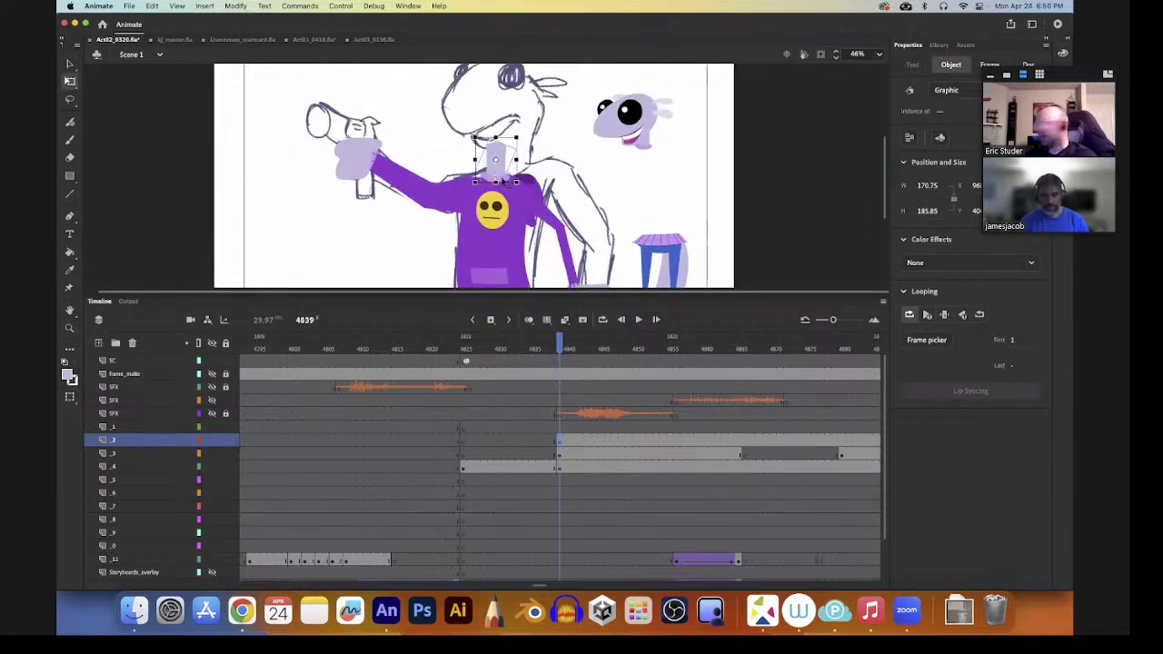
left_click(495, 162)
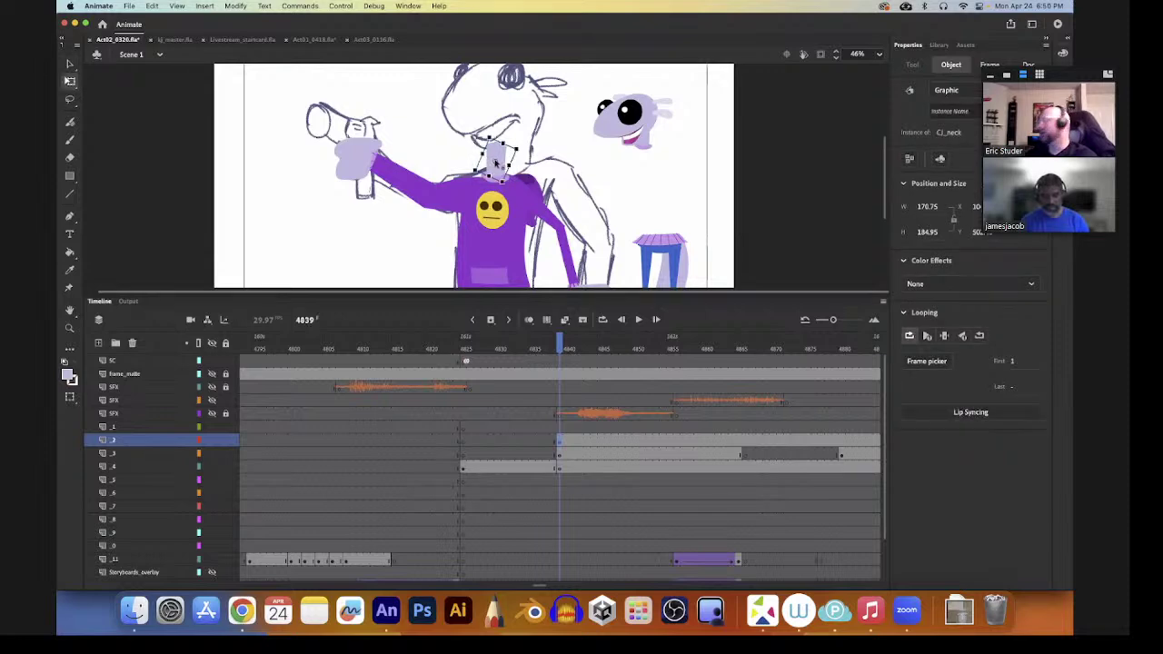
left_click_drag(524, 153, 531, 157)
key("v")
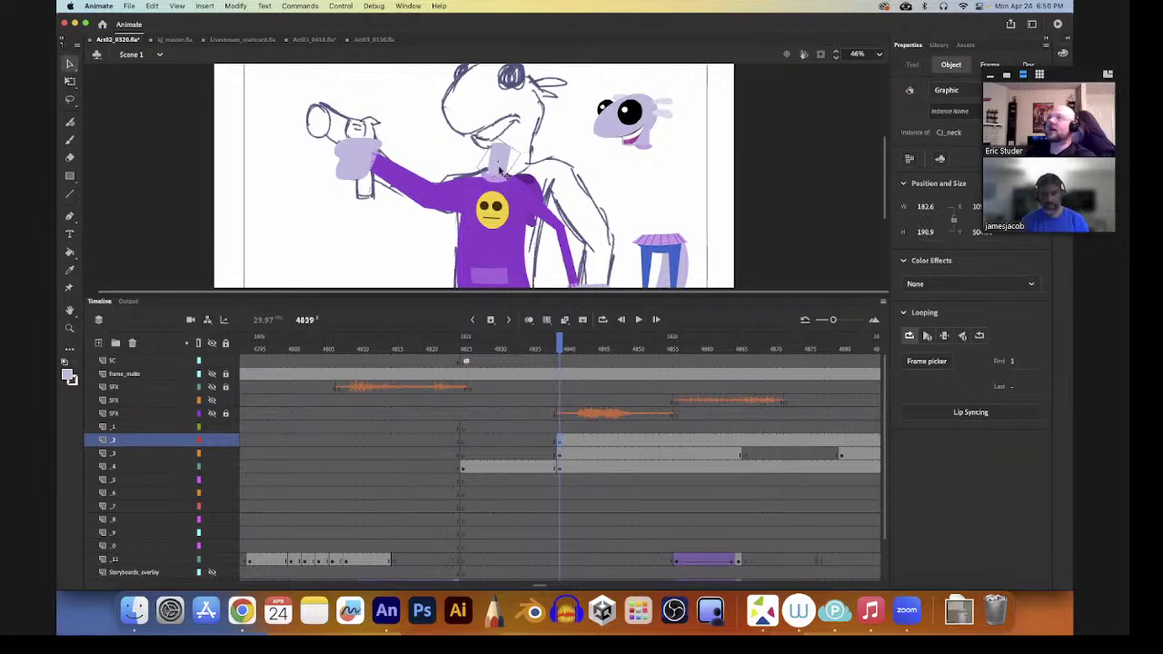
key("z")
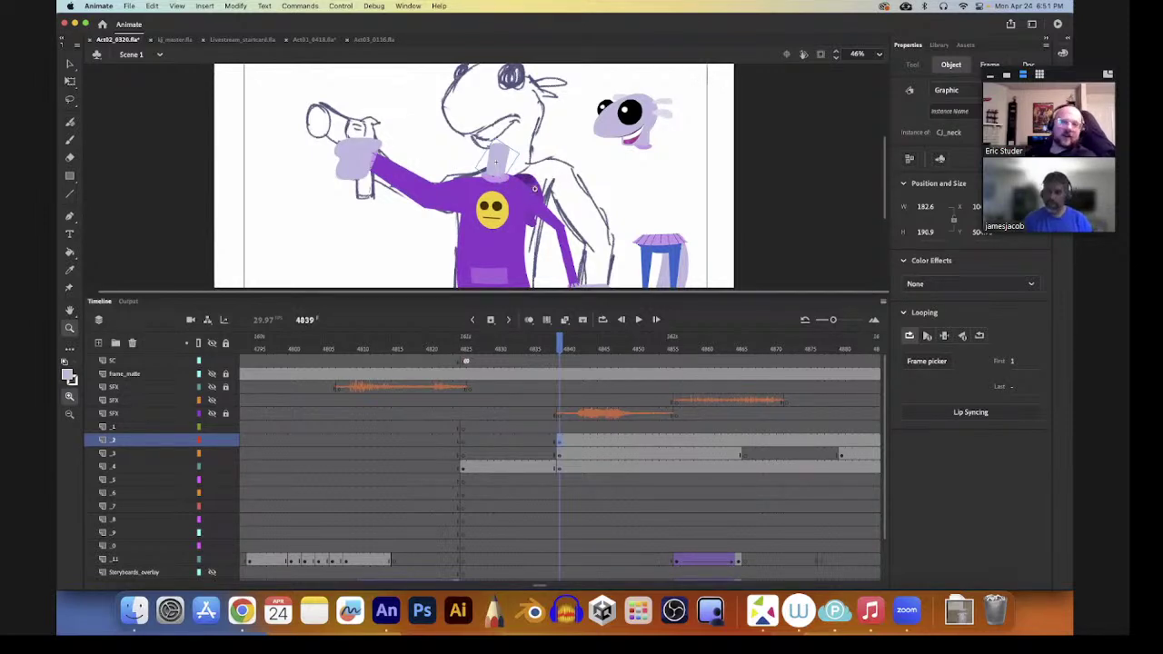
key("v")
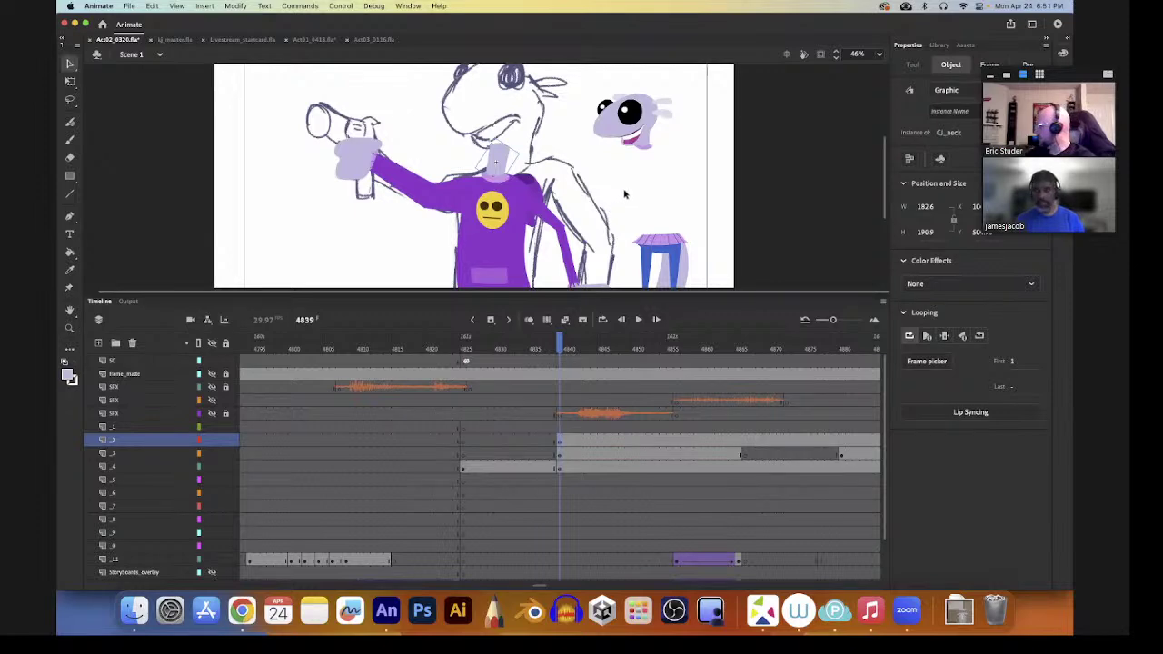
- Copy the near eye, kj_eye_group, from inside the kj_head01 symbol and return to Scene 1
scroll(617, 202, "up", 2)
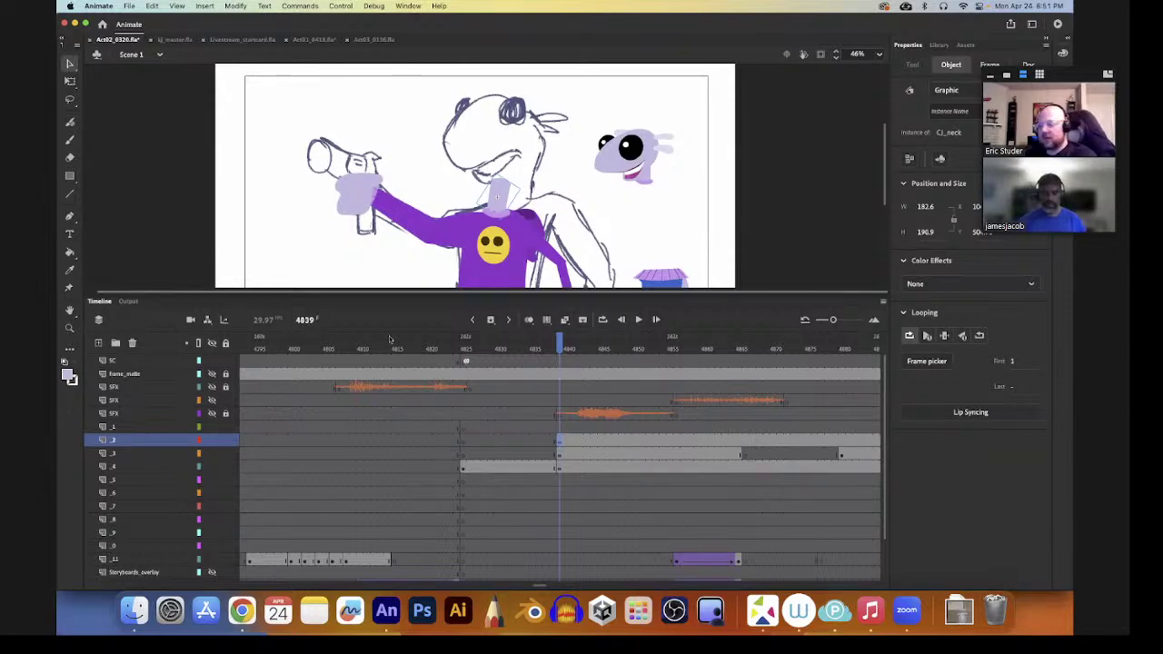
left_click(608, 216)
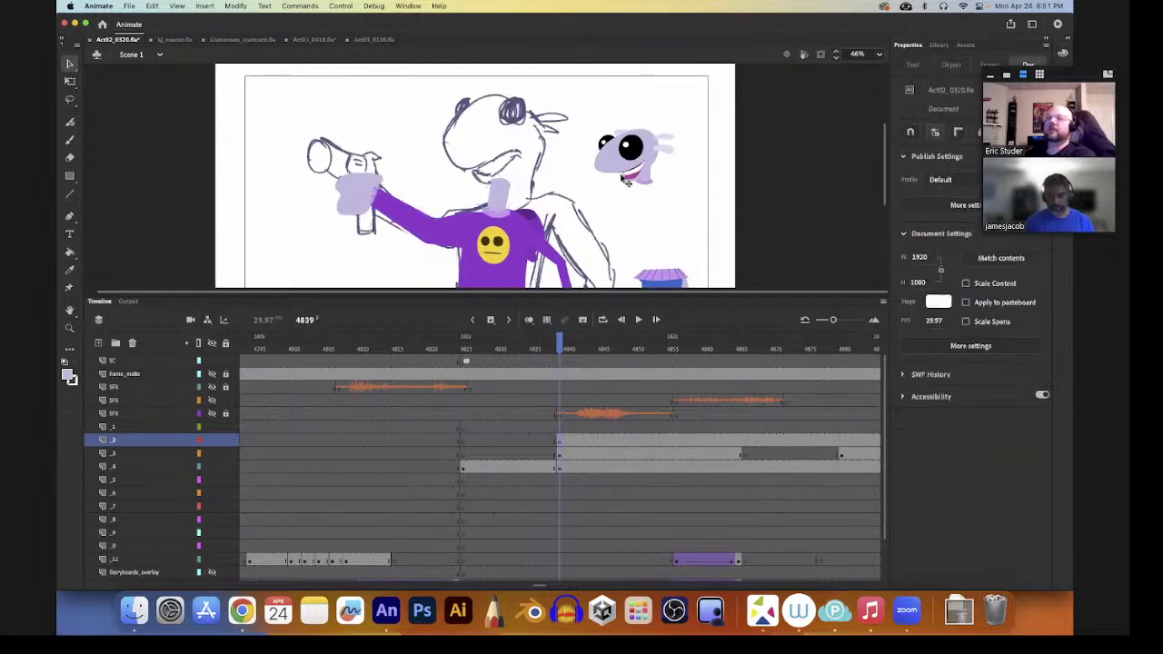
left_click(631, 175)
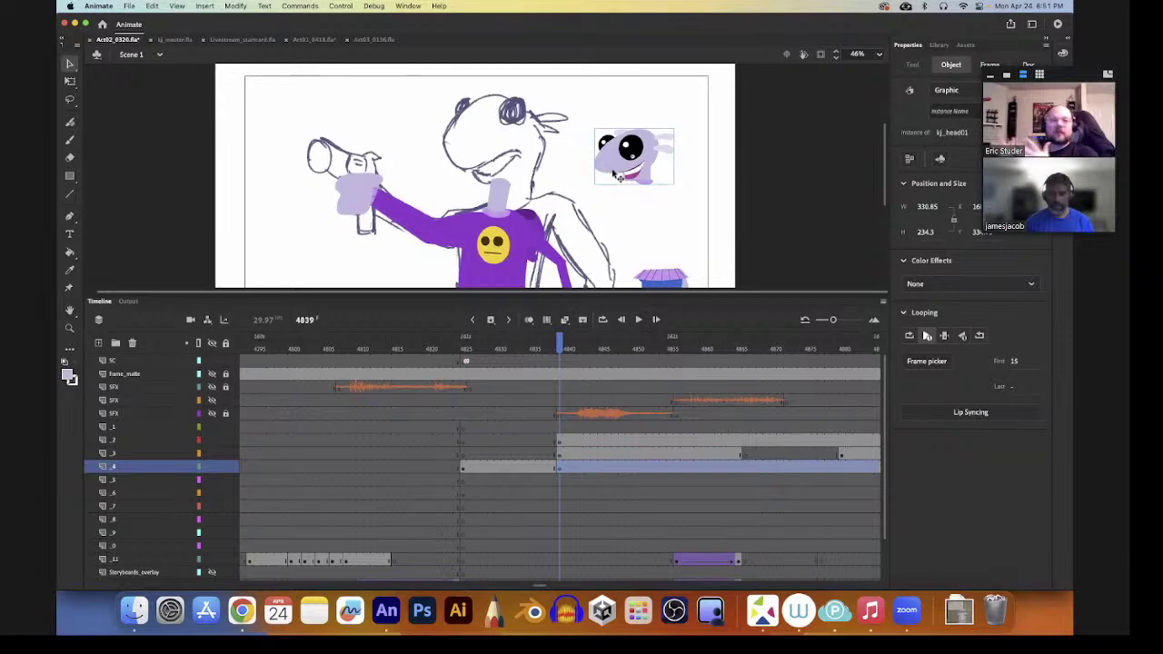
double_click(616, 174)
left_click(643, 159)
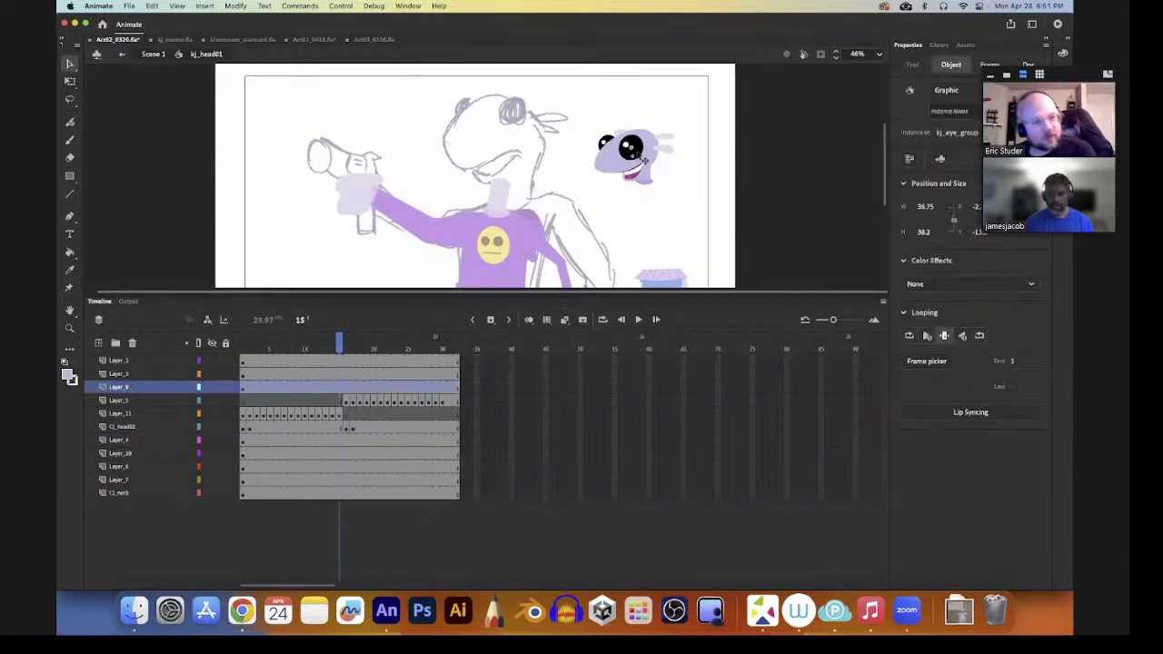
double_click(622, 204)
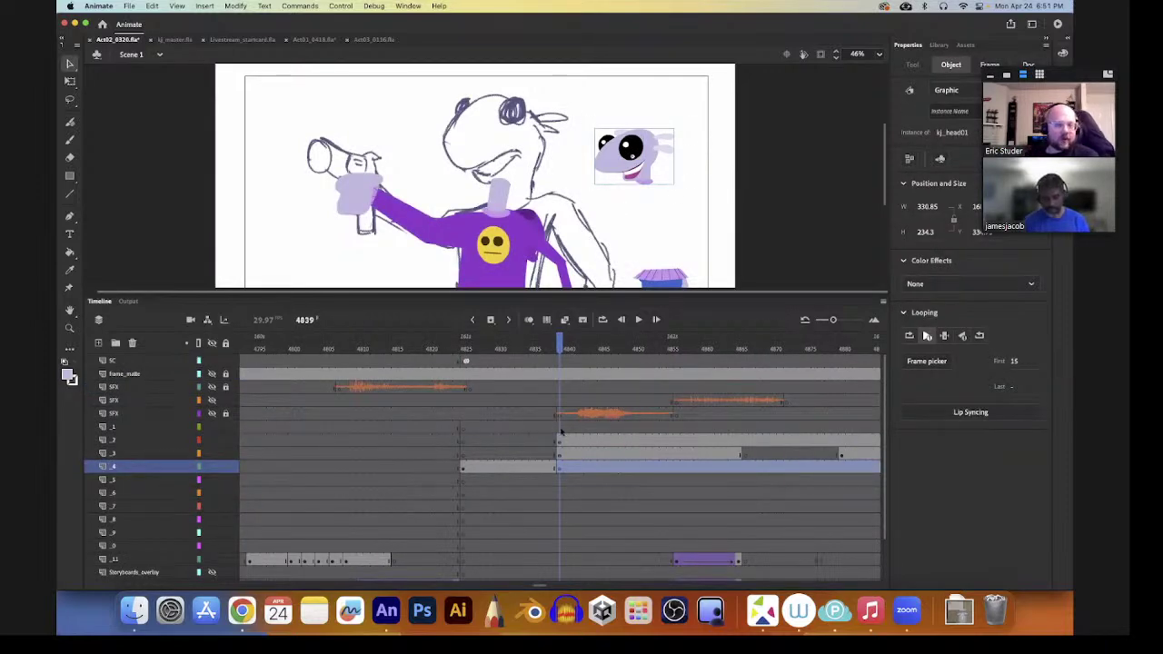
- Paste the eye onto layer _1 at frame 4839 and enlarge it to about 164 by 170 over the sketch's near eye
left_click(560, 427)
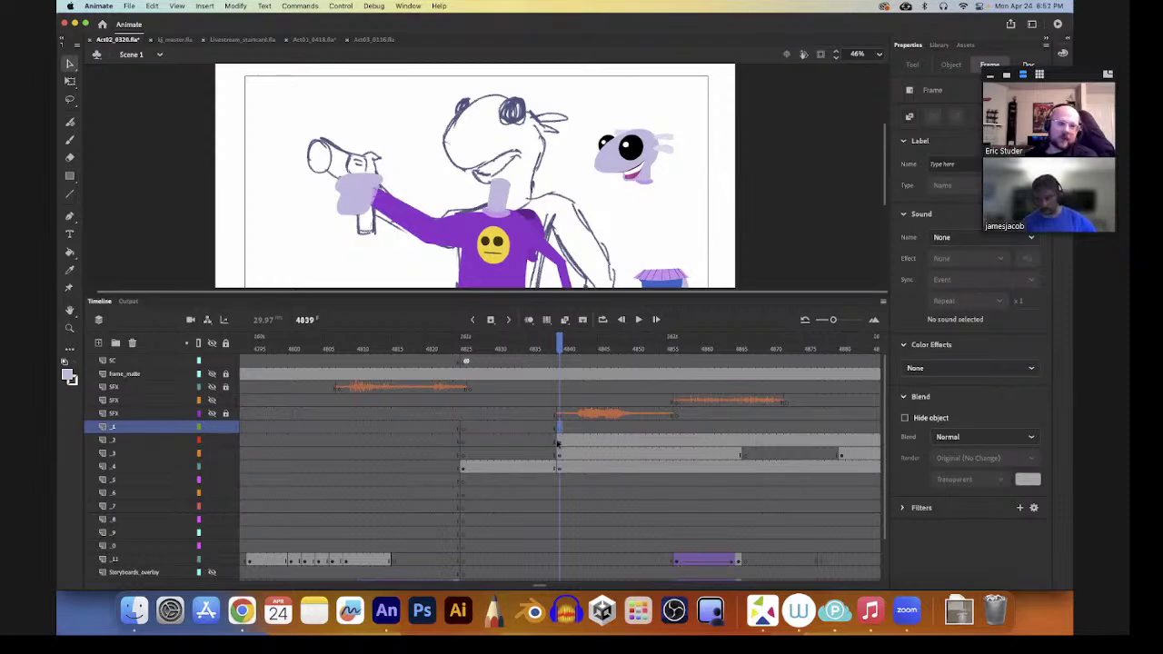
key("alt+super+v")
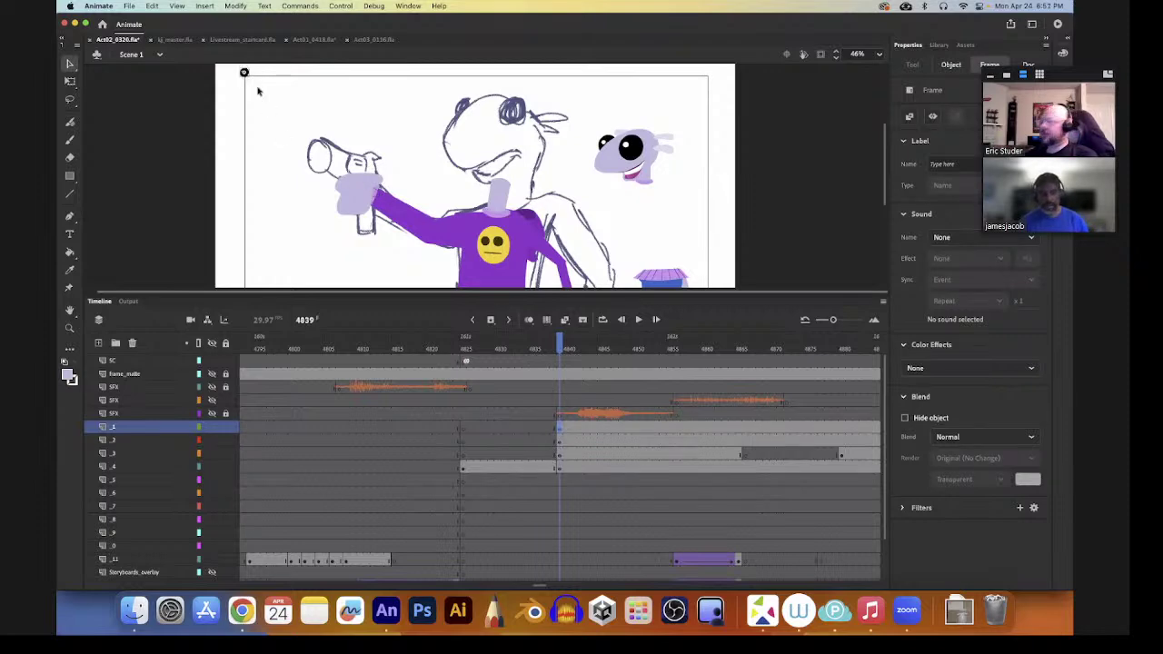
key("q")
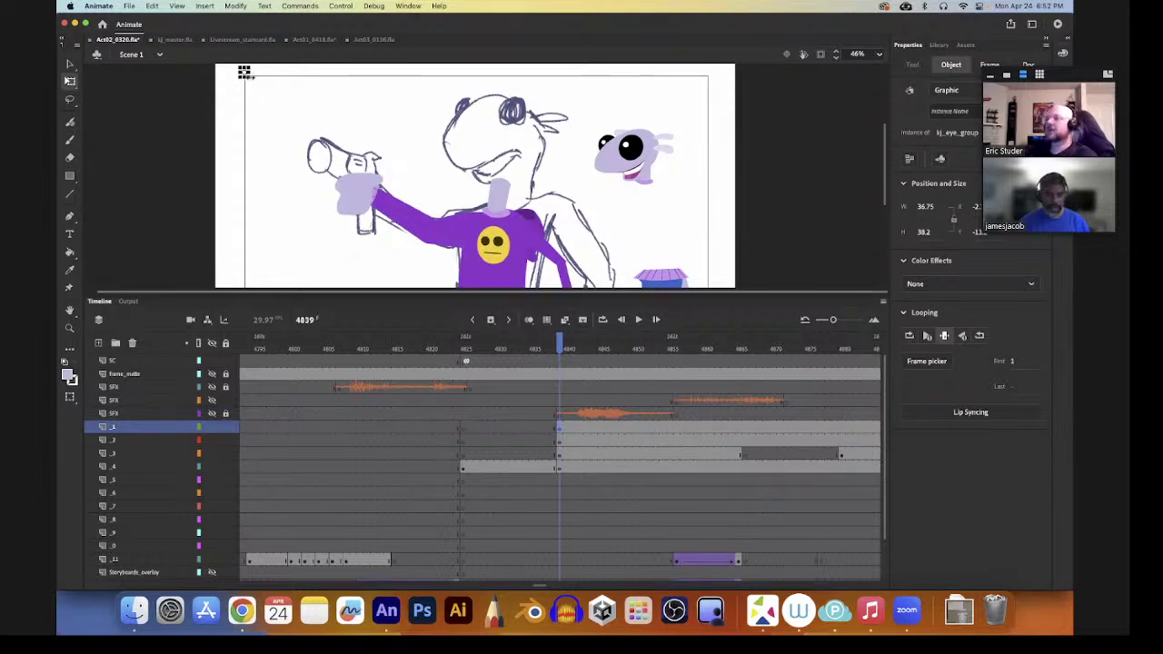
left_click_drag(254, 84, 531, 131)
key("v")
key("q")
key("v")
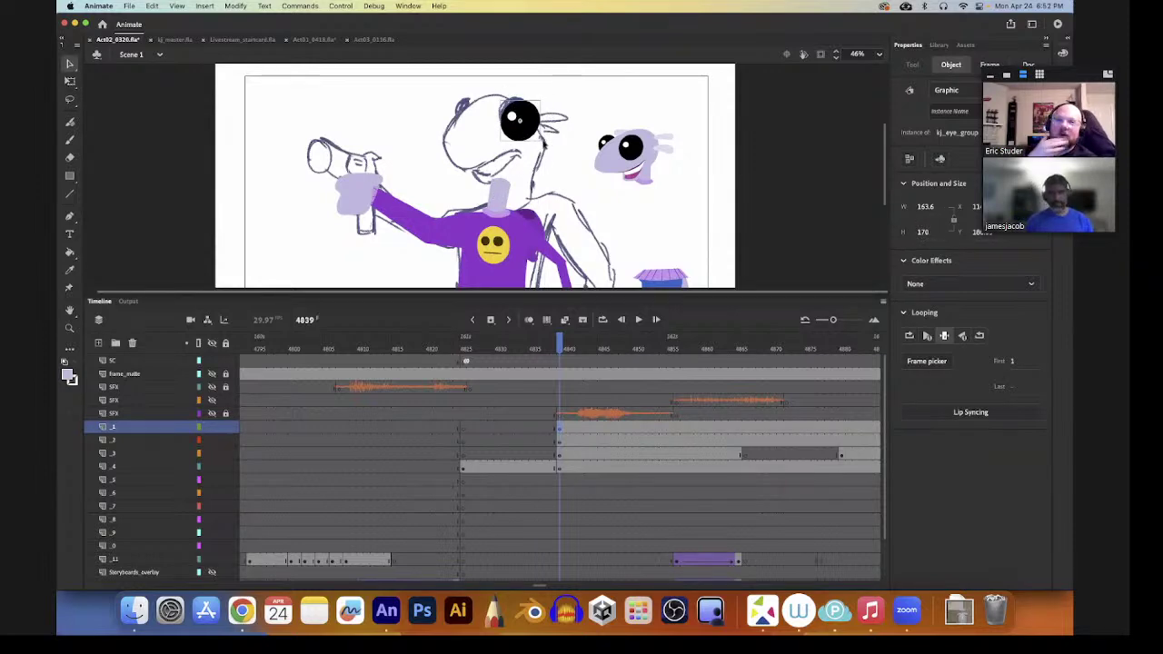
- Enlarge the near eye further to about 187 by 192 and adjust its placement on the sketched head
key("q")
left_click_drag(549, 150, 535, 144)
key("v")
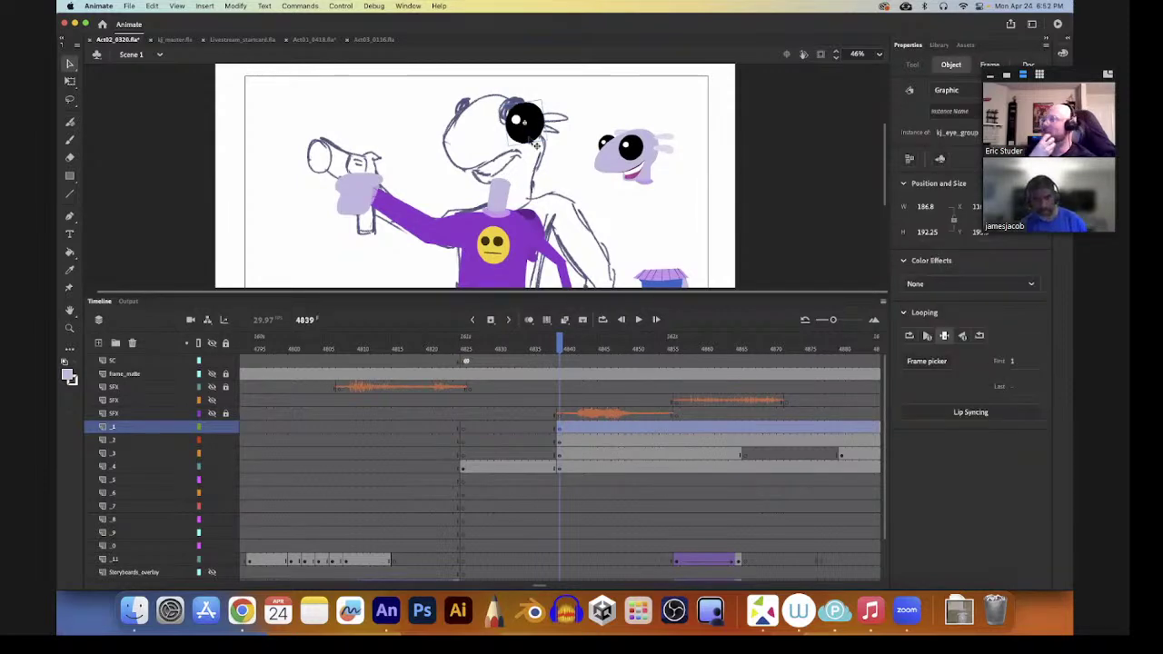
- Duplicate the near eye for the far eye, shrink it to about 132 by 136, and place it over the sketched far eye
left_click_drag(536, 143, 473, 124)
key("q")
key("v")
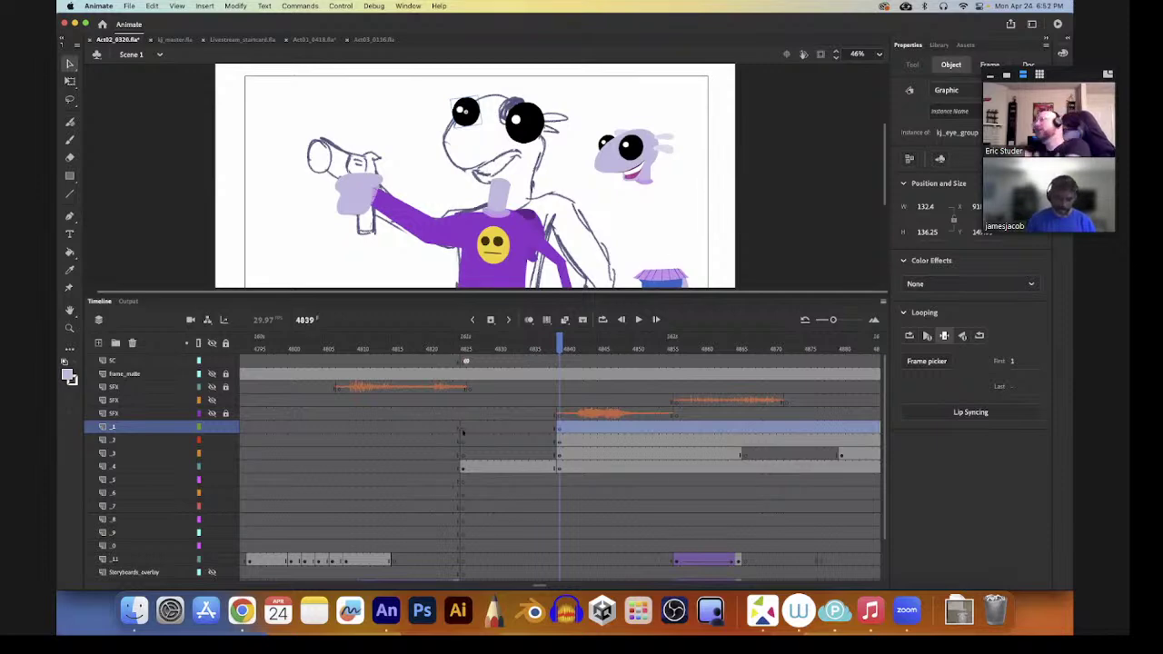
- Move the frames on layers _2 through _4 down two layers, freeing layers _2 and _3 at frame 4839
left_click(476, 433)
left_click(559, 430)
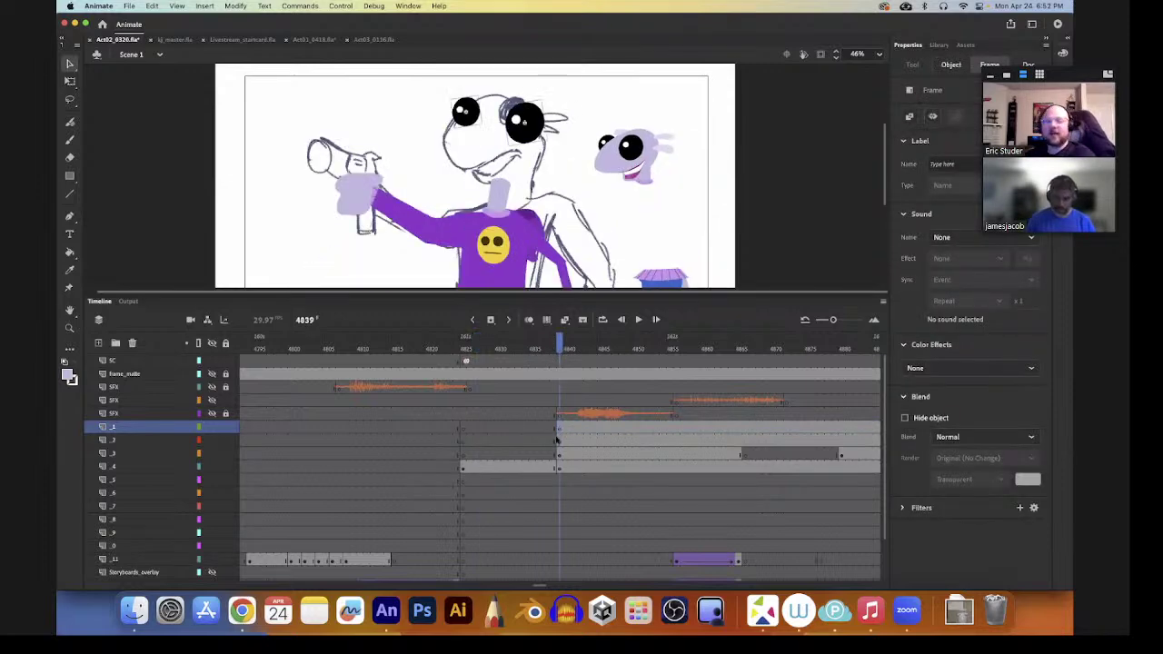
left_click_drag(465, 442, 563, 496)
left_click(574, 449)
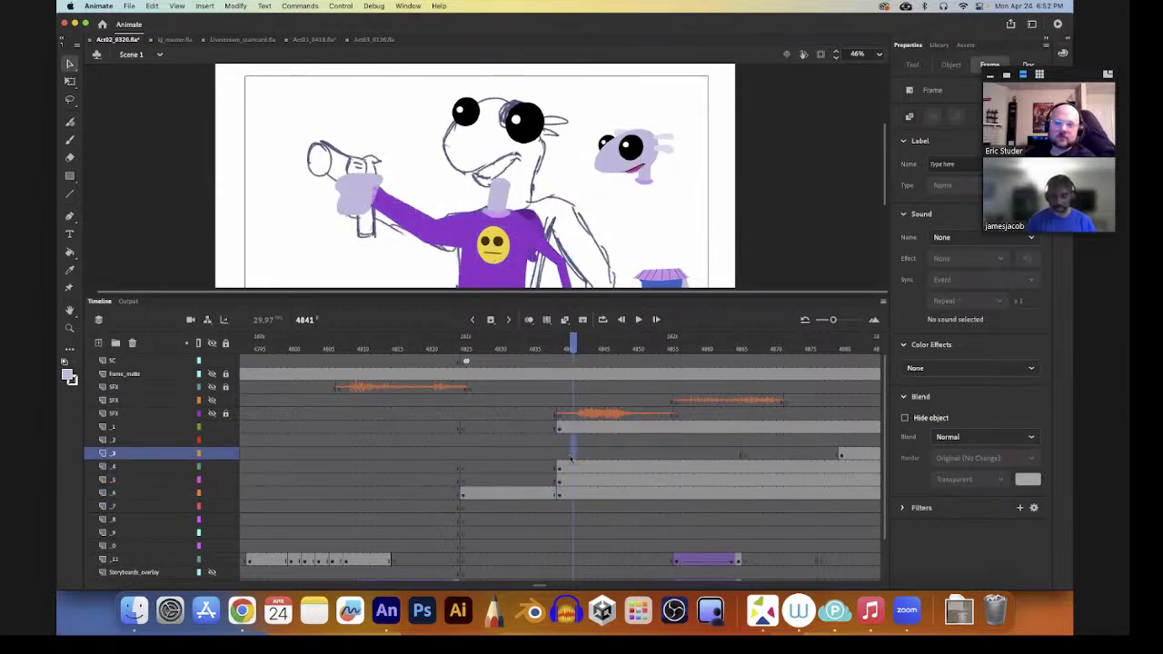
left_click(559, 461)
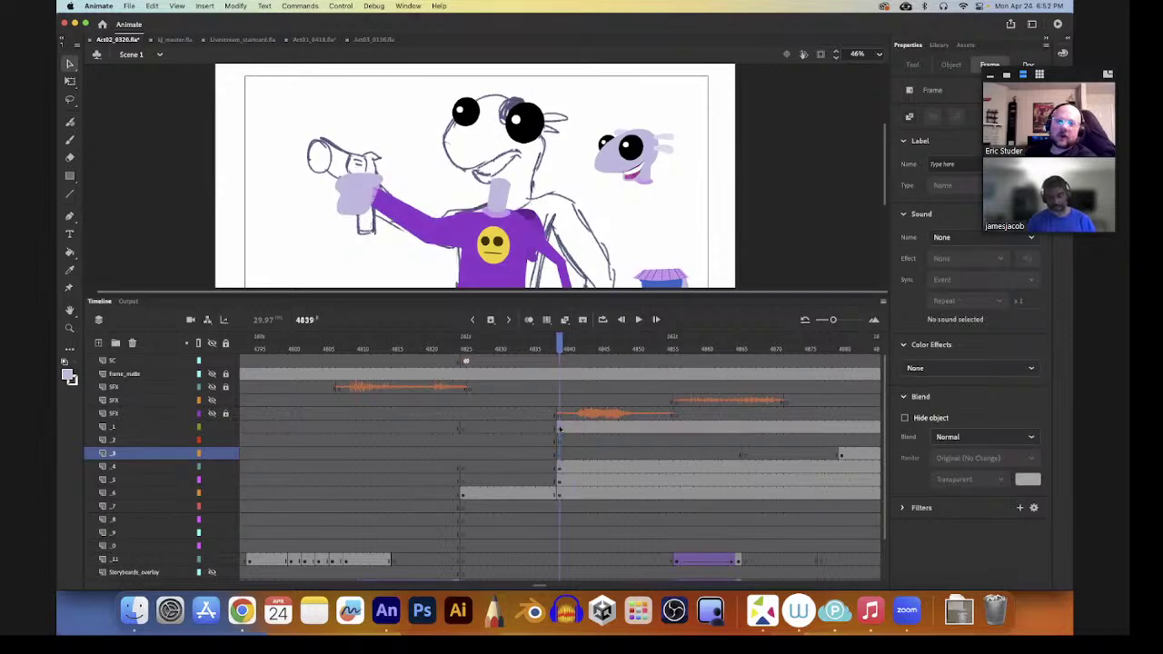
left_click(560, 428)
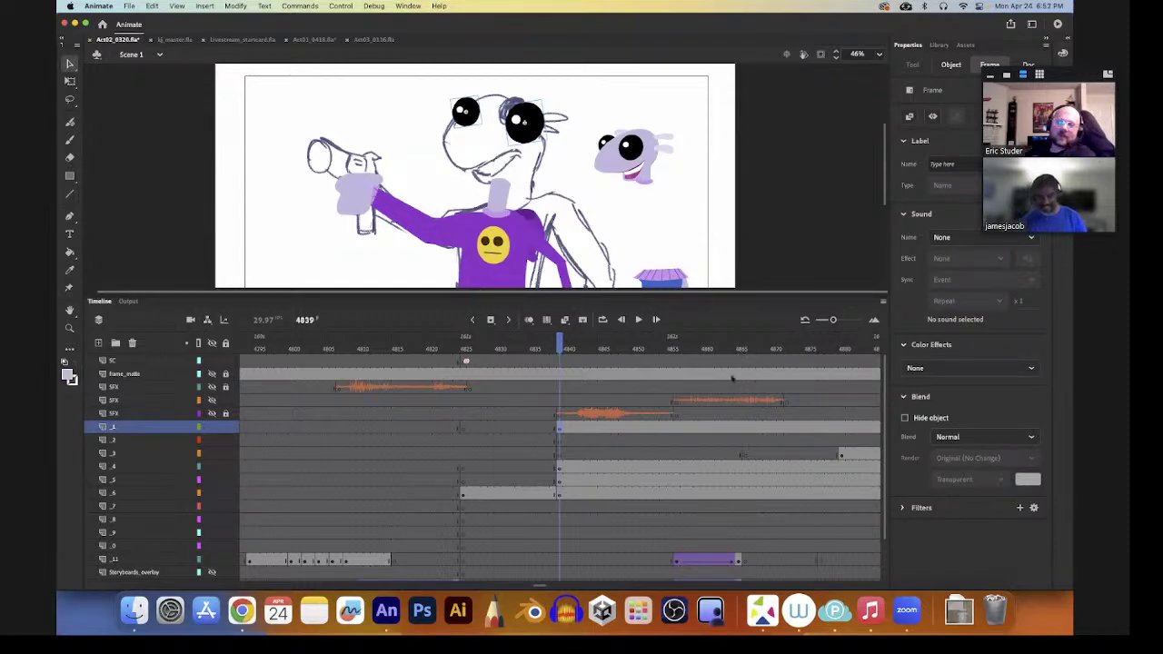
left_click(602, 202)
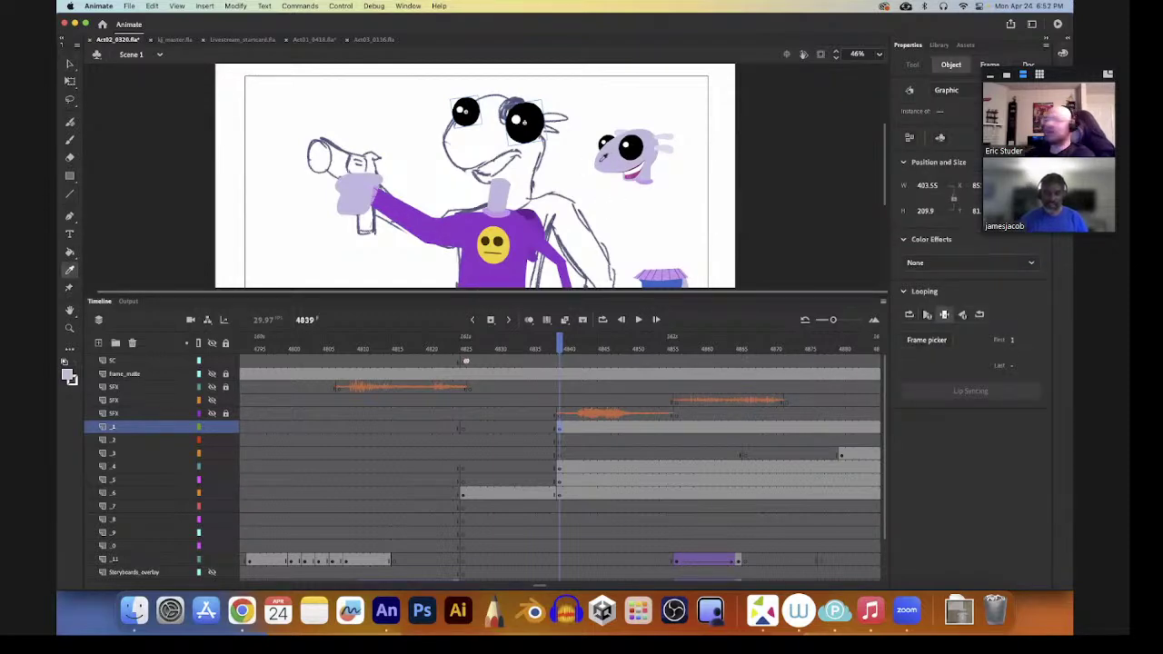
left_click(607, 163)
key("b")
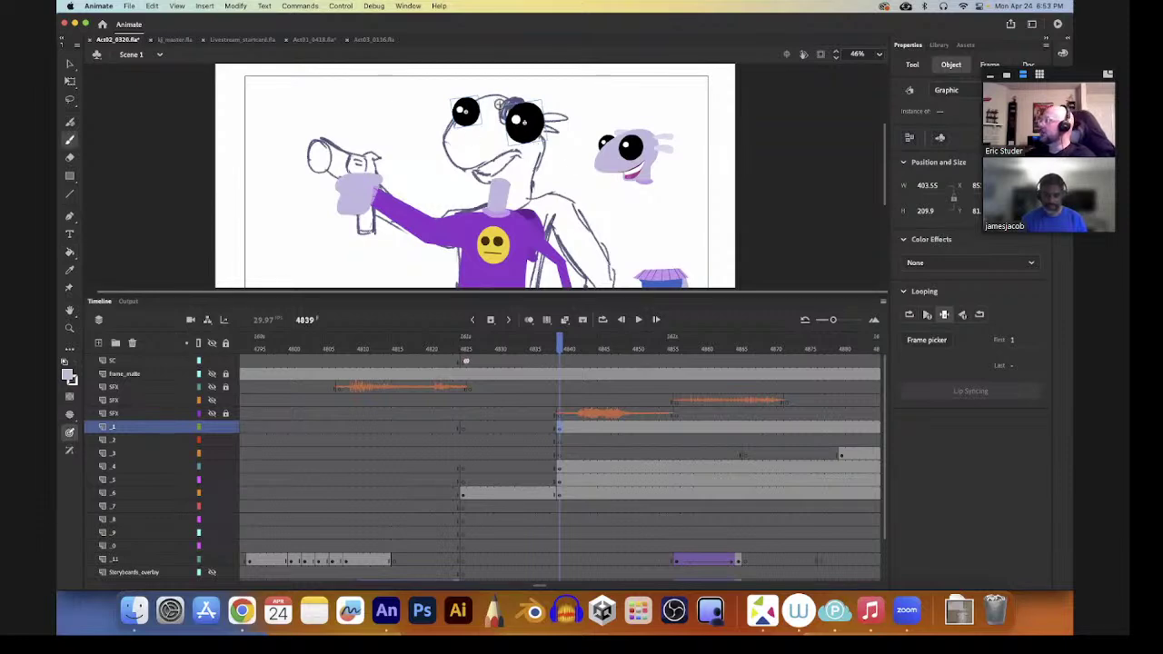
key("v")
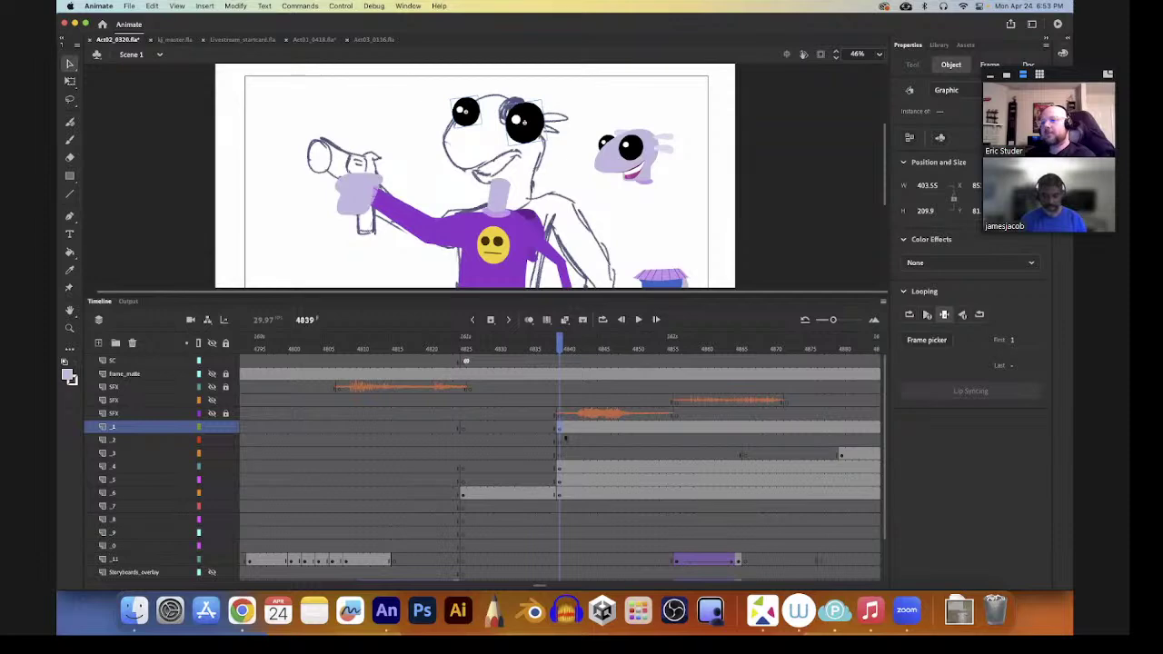
- Move only the far eye from layer _1 to layer _3 at frame 4839, keeping it in place
left_click(573, 440)
left_click(560, 440)
left_click(560, 427)
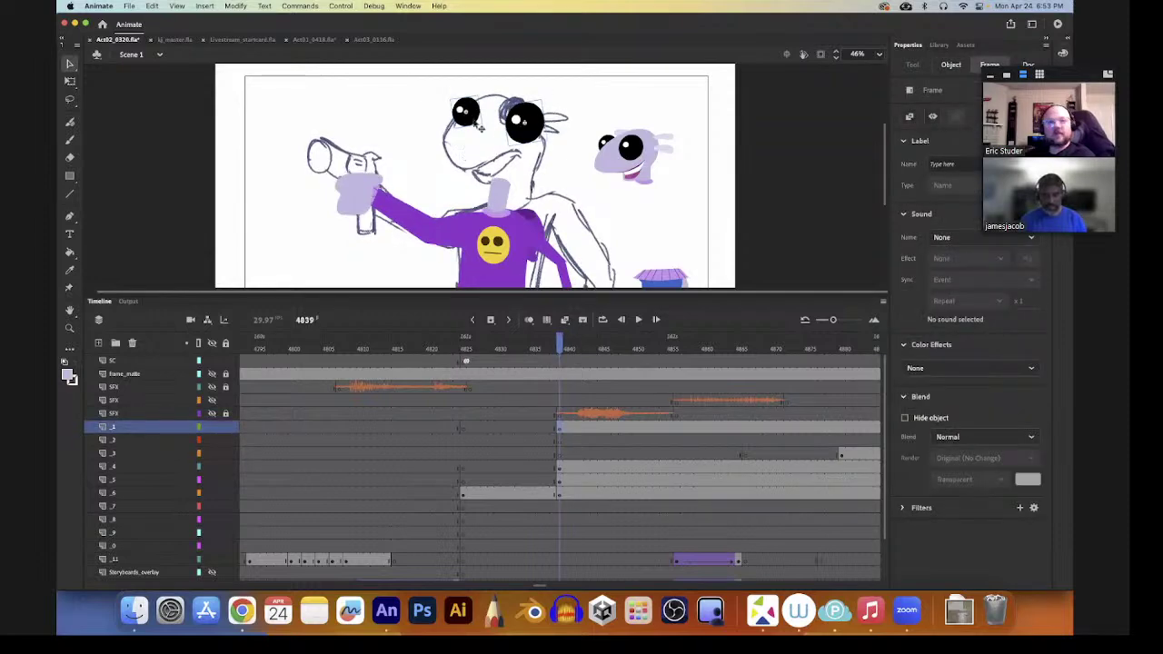
left_click(522, 138)
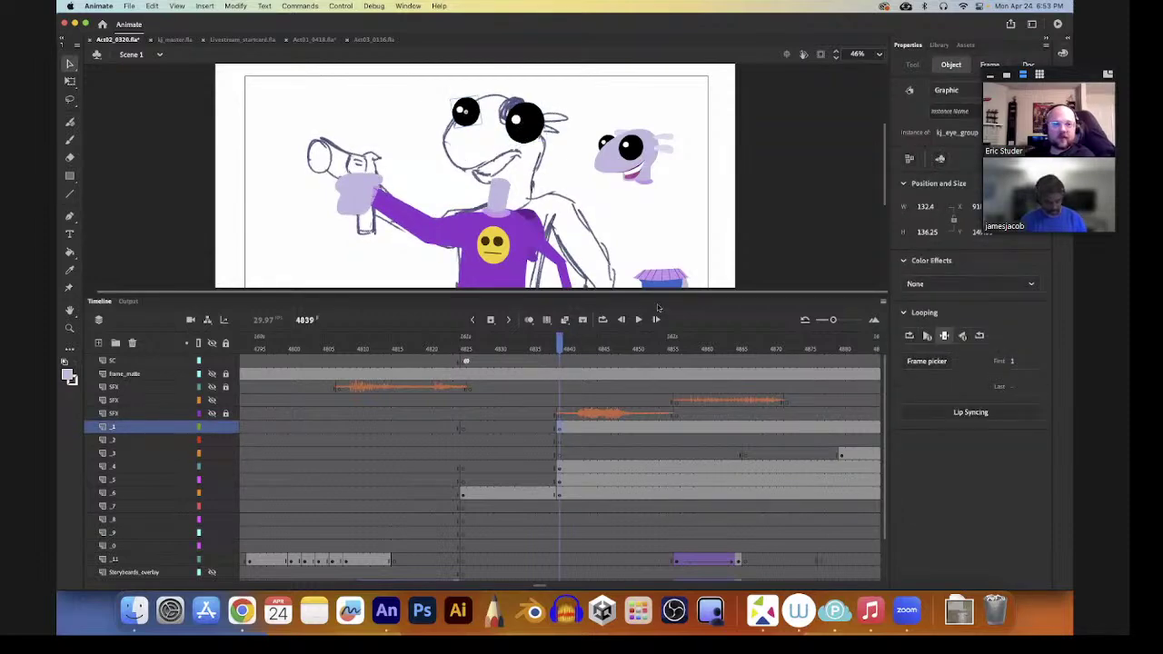
key("Delete")
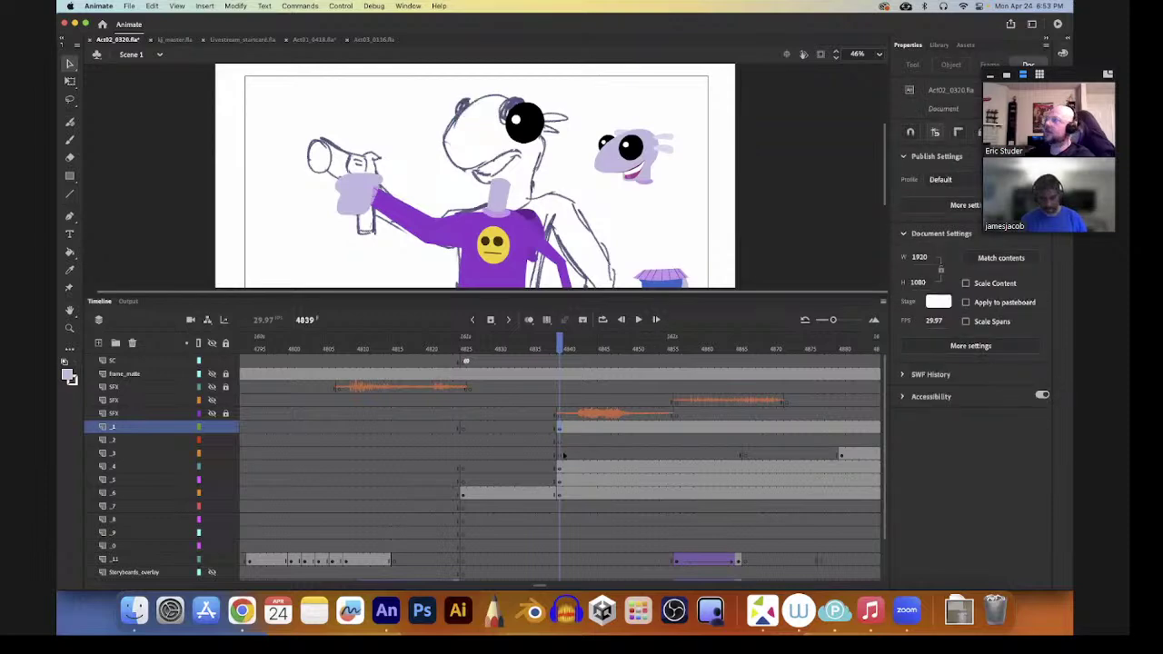
left_click(560, 455)
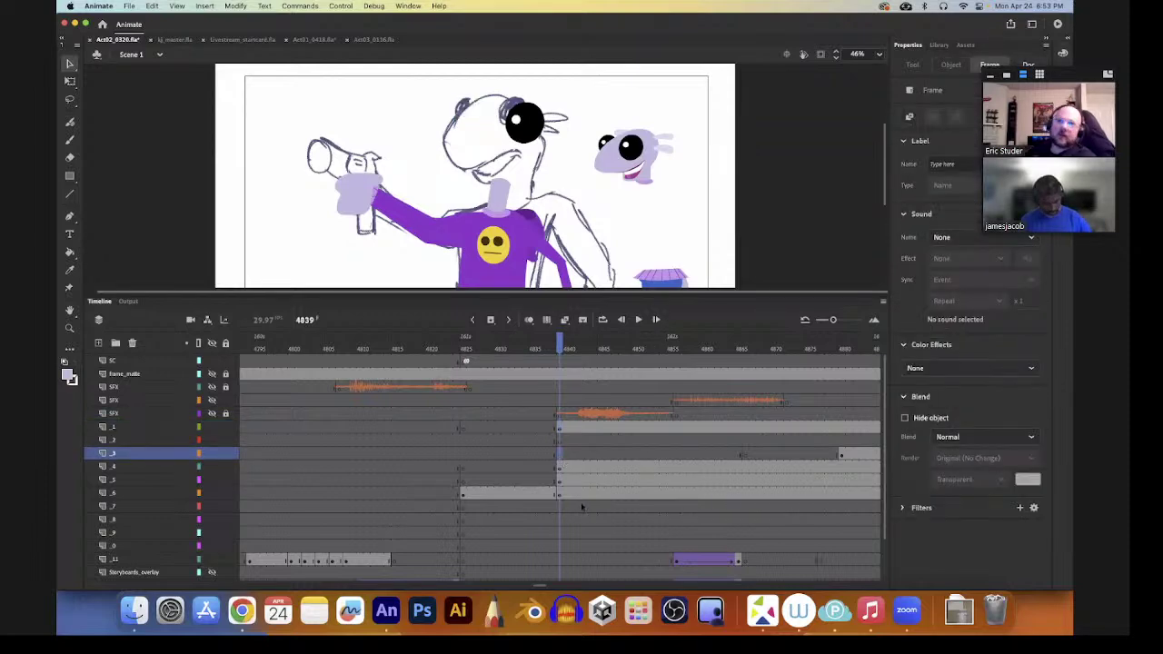
key("ctrl+shift+v")
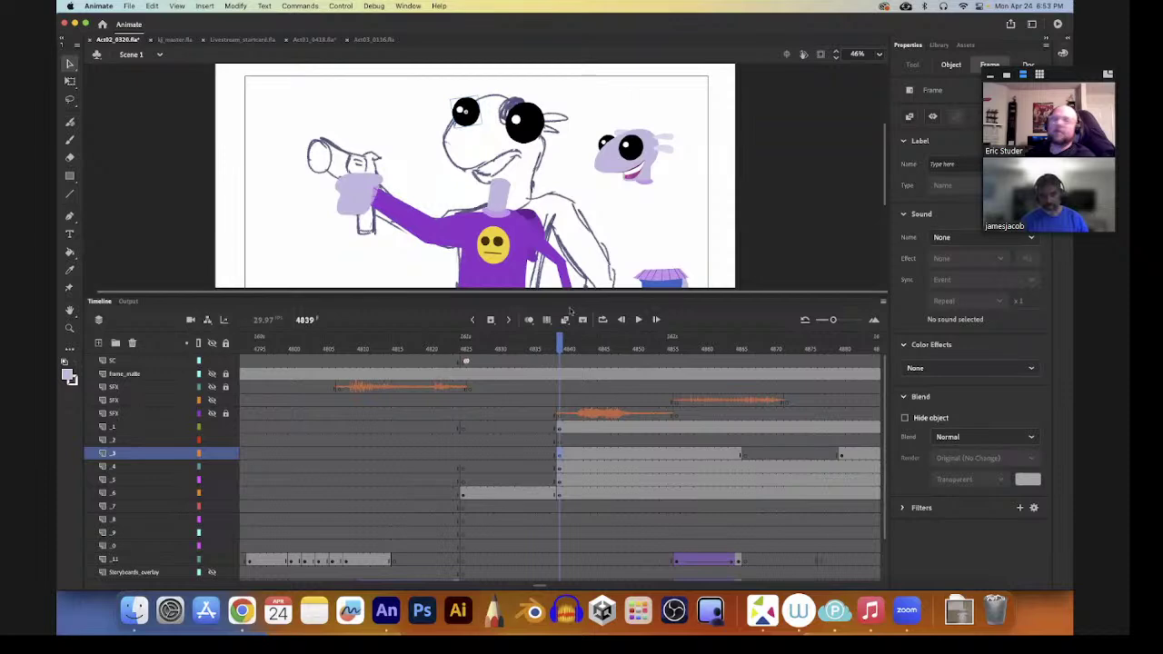
- Brush the head outline over the sketch in the small head's lavender and fill it, making a shape about 420 by 335
key("i")
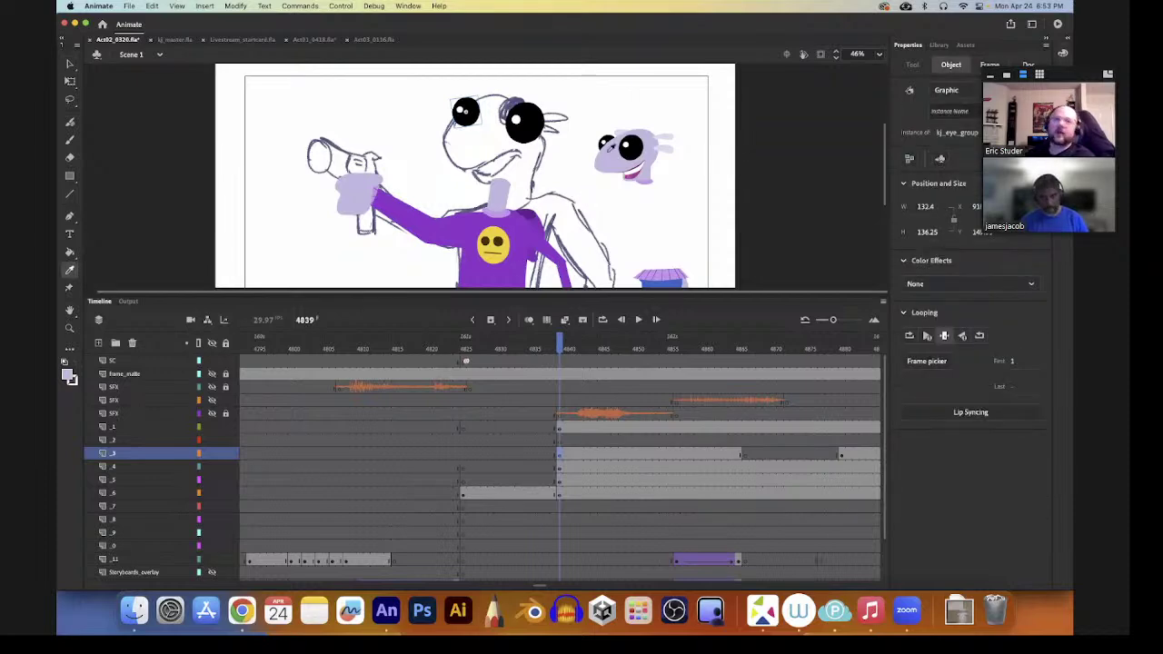
left_click(608, 160)
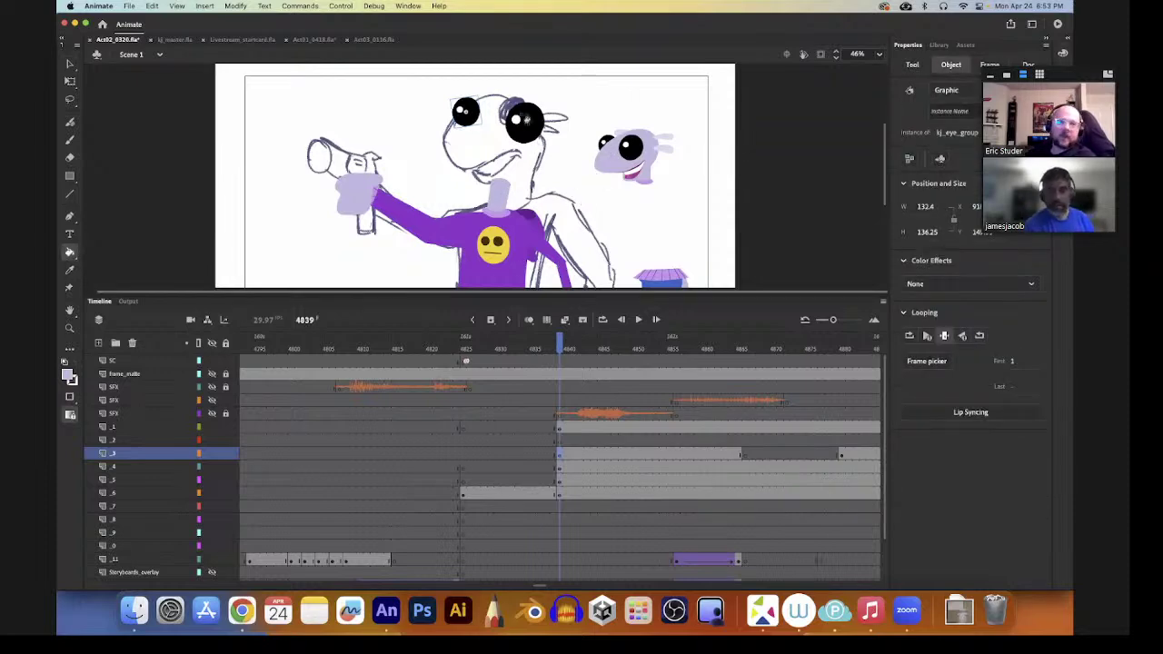
key("b")
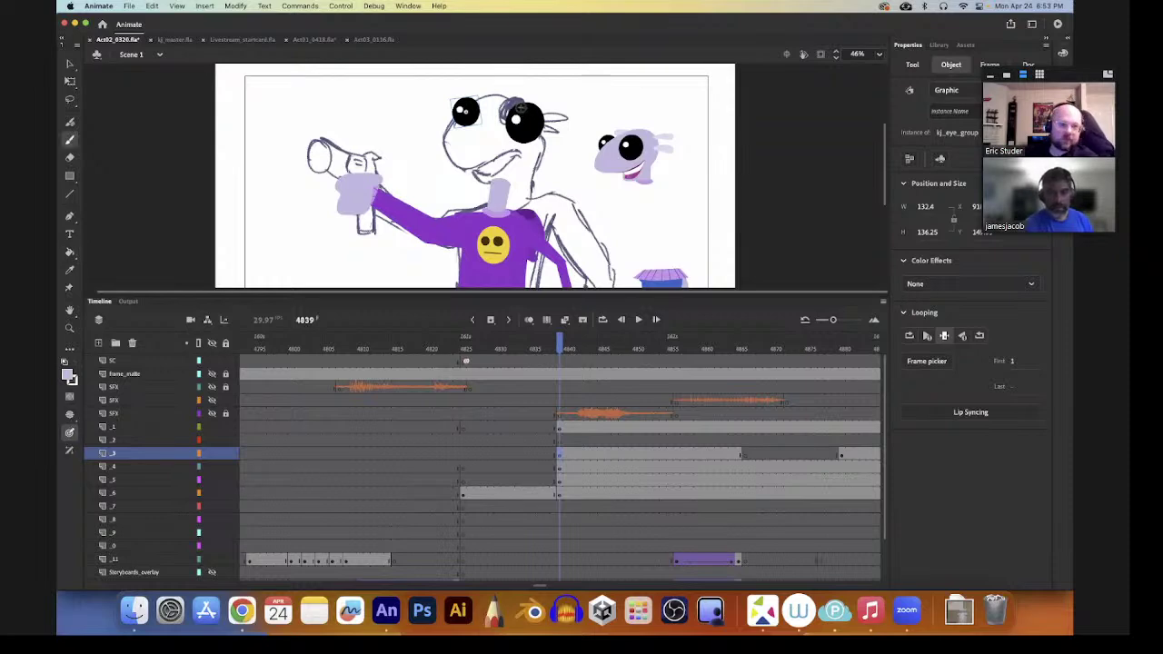
mouse_move(475, 108)
left_mouse_down()
mouse_move(446, 142)
mouse_move(457, 159)
mouse_move(493, 163)
mouse_move(499, 153)
mouse_move(524, 173)
mouse_move(513, 177)
mouse_move(537, 168)
mouse_move(543, 141)
mouse_move(520, 105)
left_mouse_up()
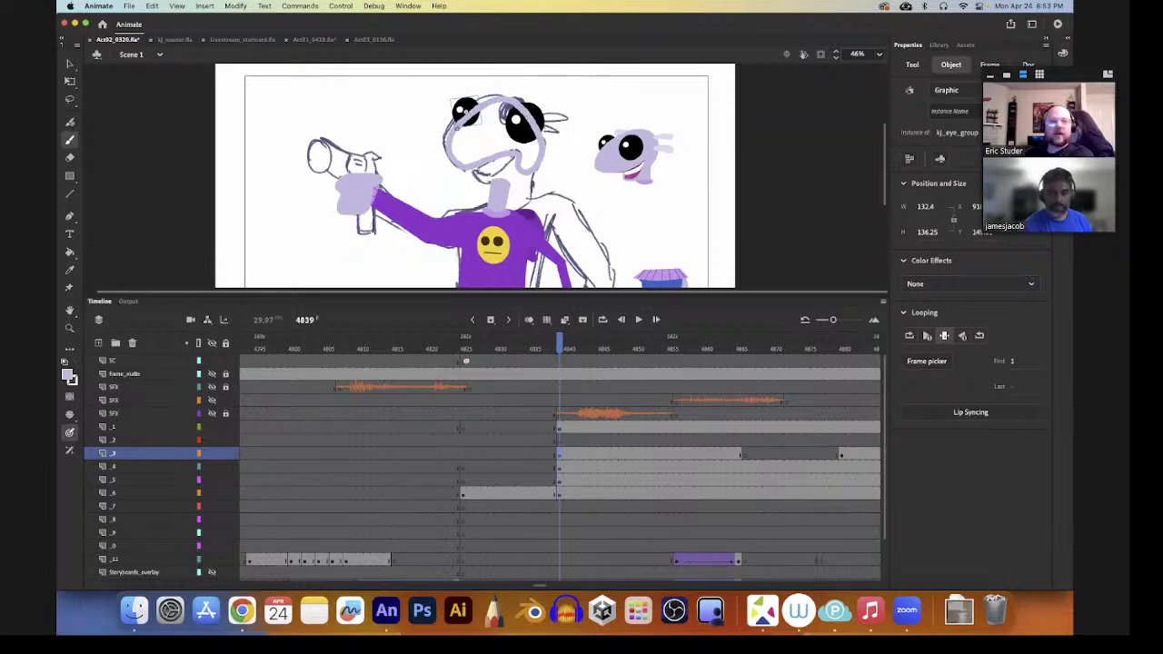
mouse_move(463, 111)
left_mouse_down()
mouse_move(503, 98)
mouse_move(536, 125)
left_mouse_up()
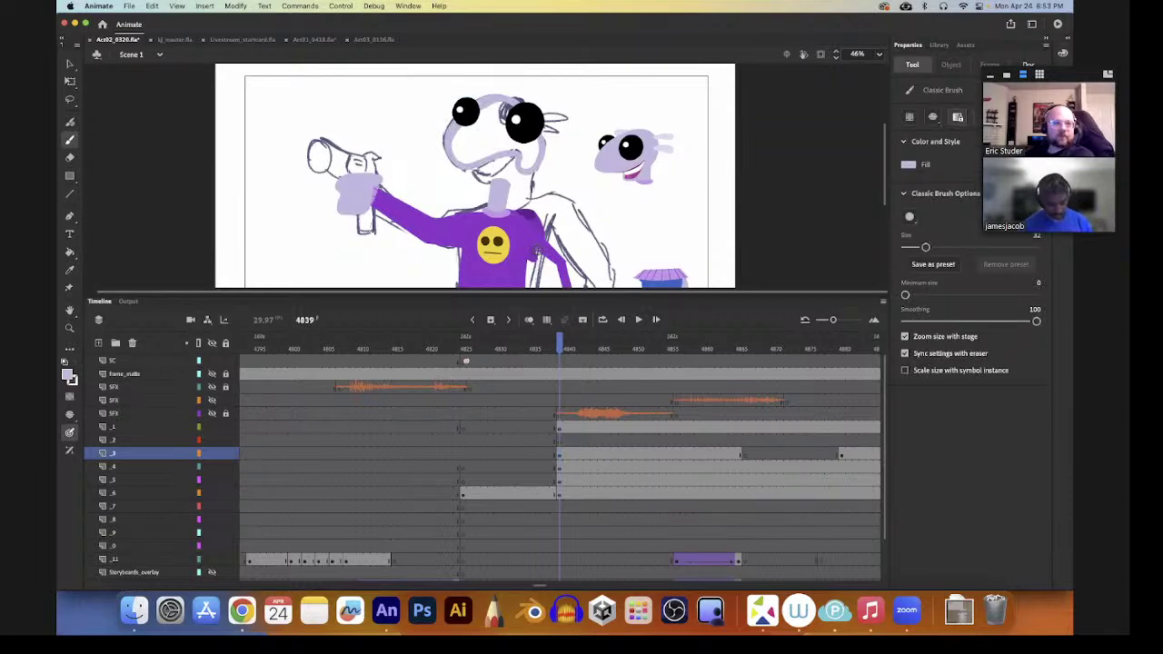
key("k")
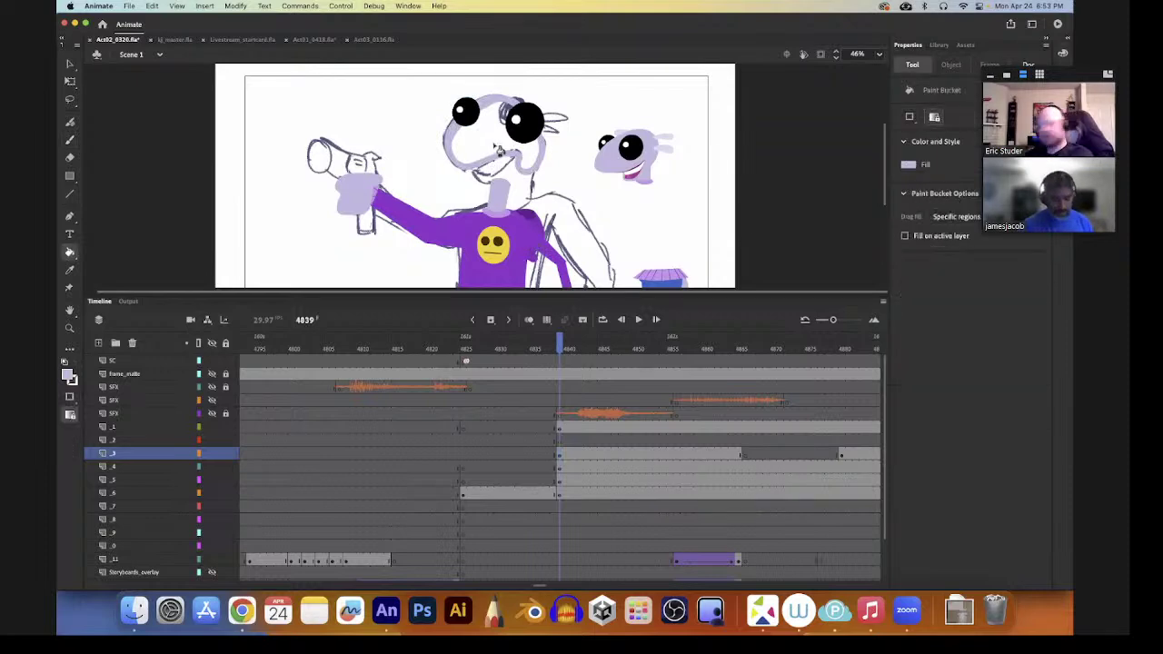
left_click(498, 154)
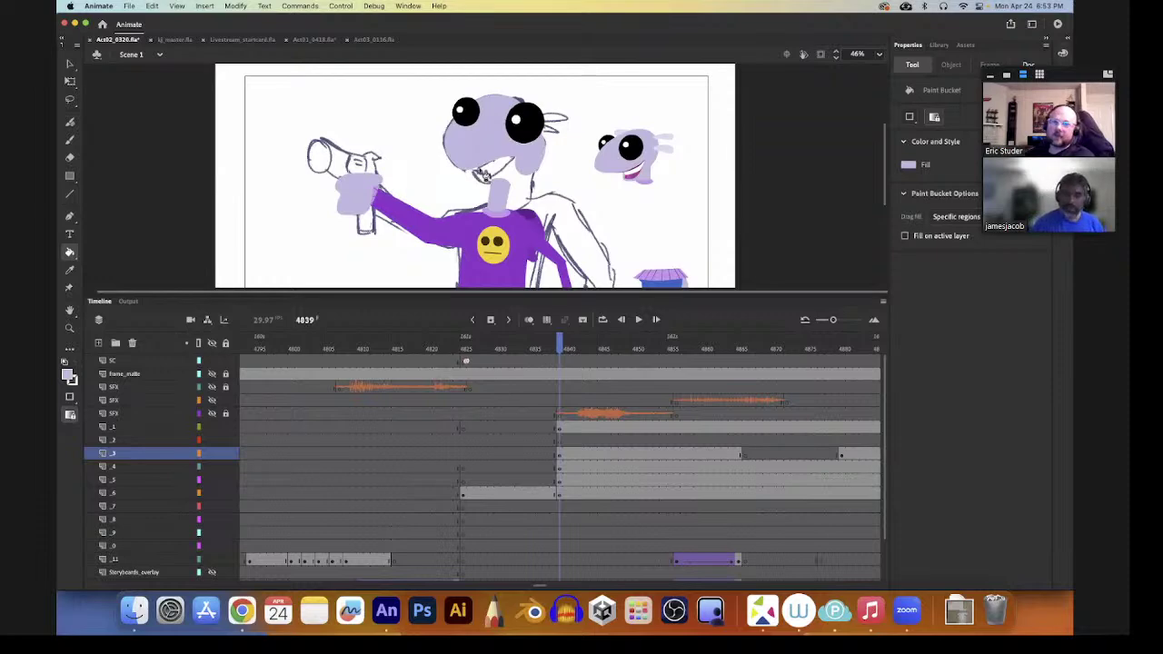
- Move the painted head shape from layer _3 to layer _2 at frame 4839, keeping it in place
key("v")
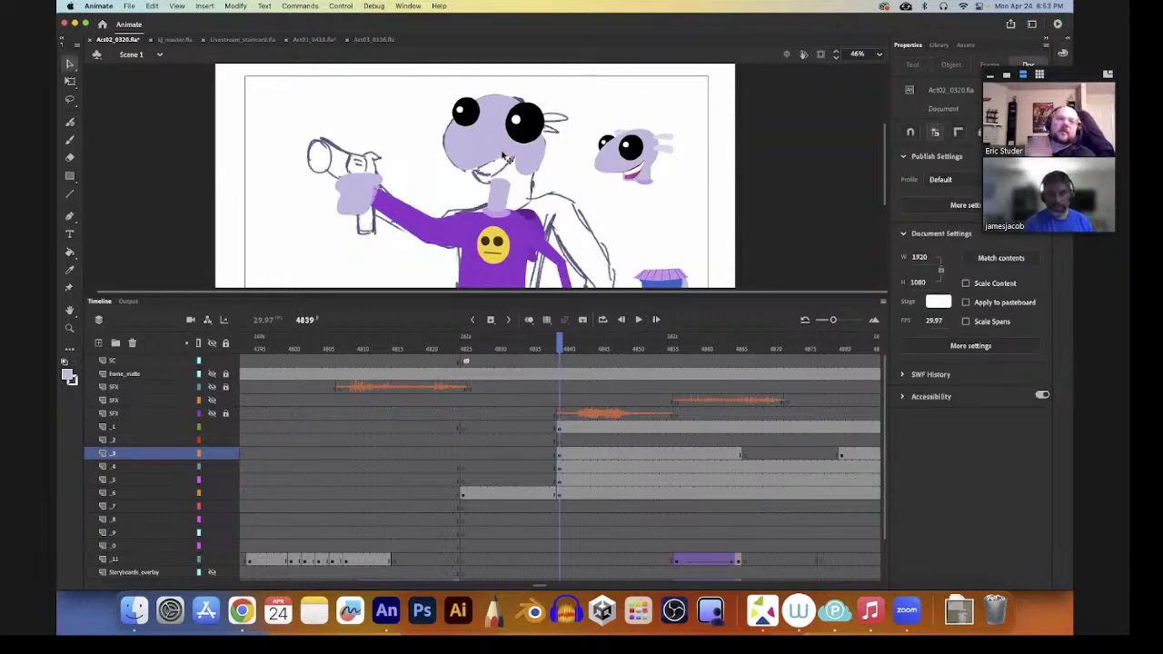
left_click(504, 161)
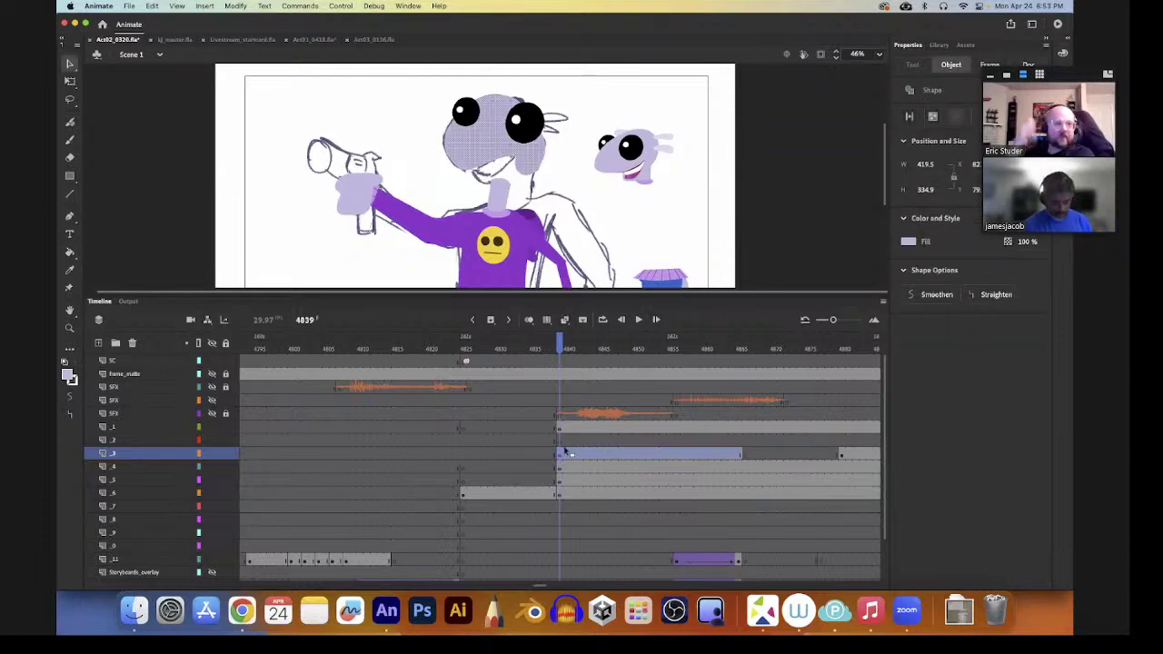
key("super+x")
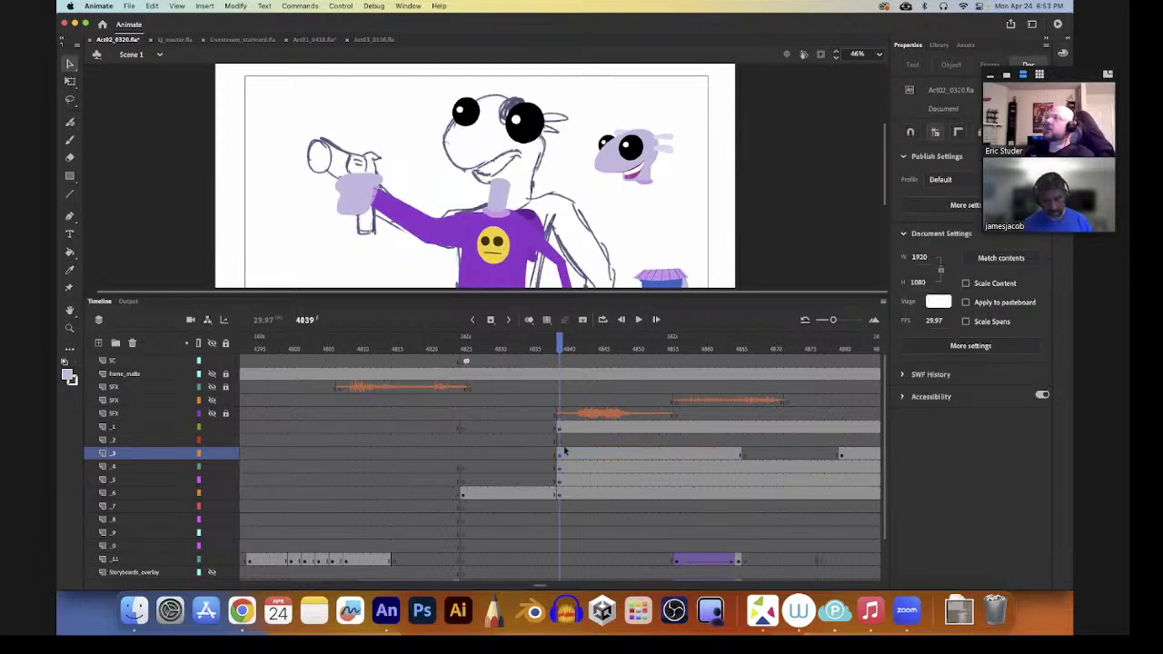
left_click(559, 440)
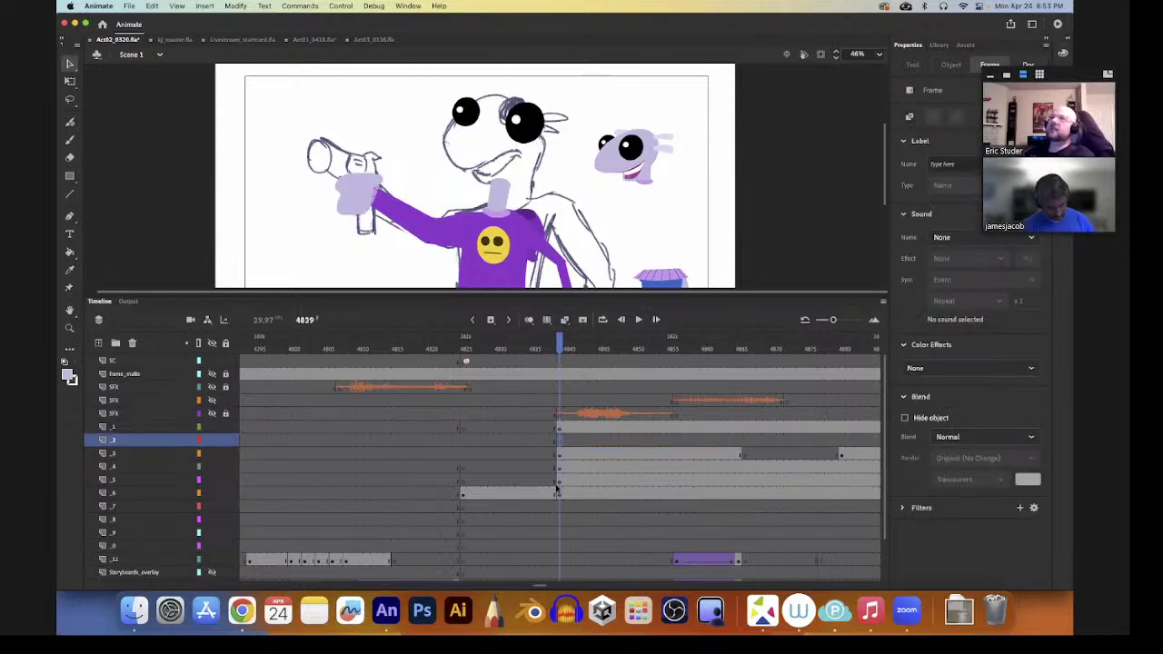
key("super+shift+v")
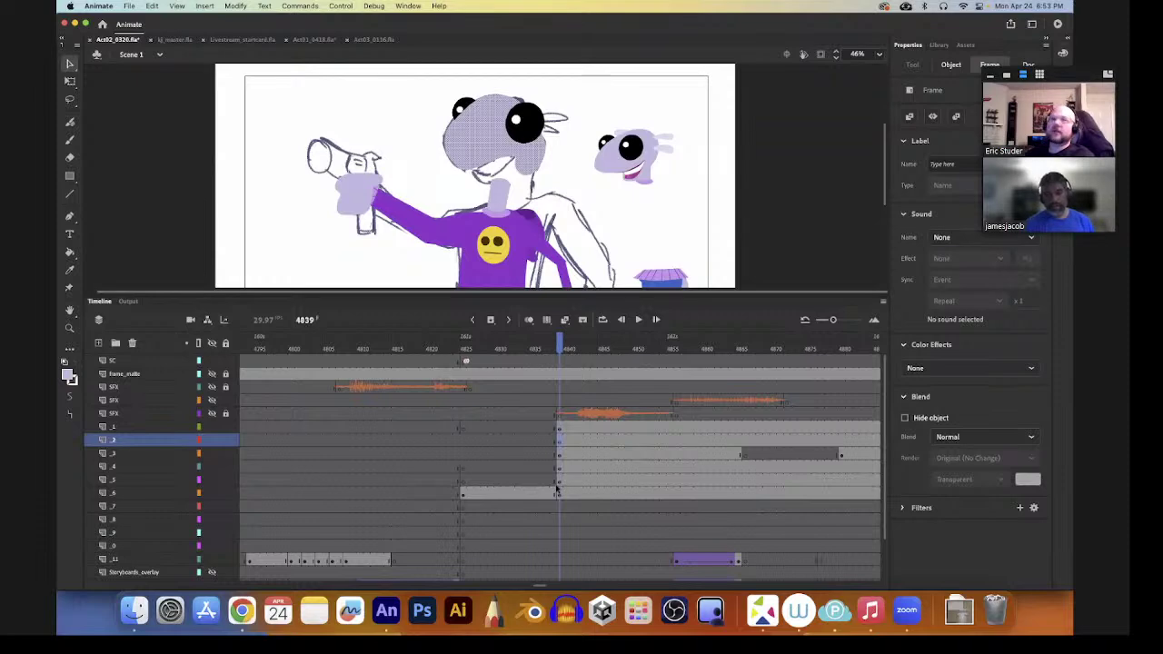
left_click(638, 182)
double_click(637, 181)
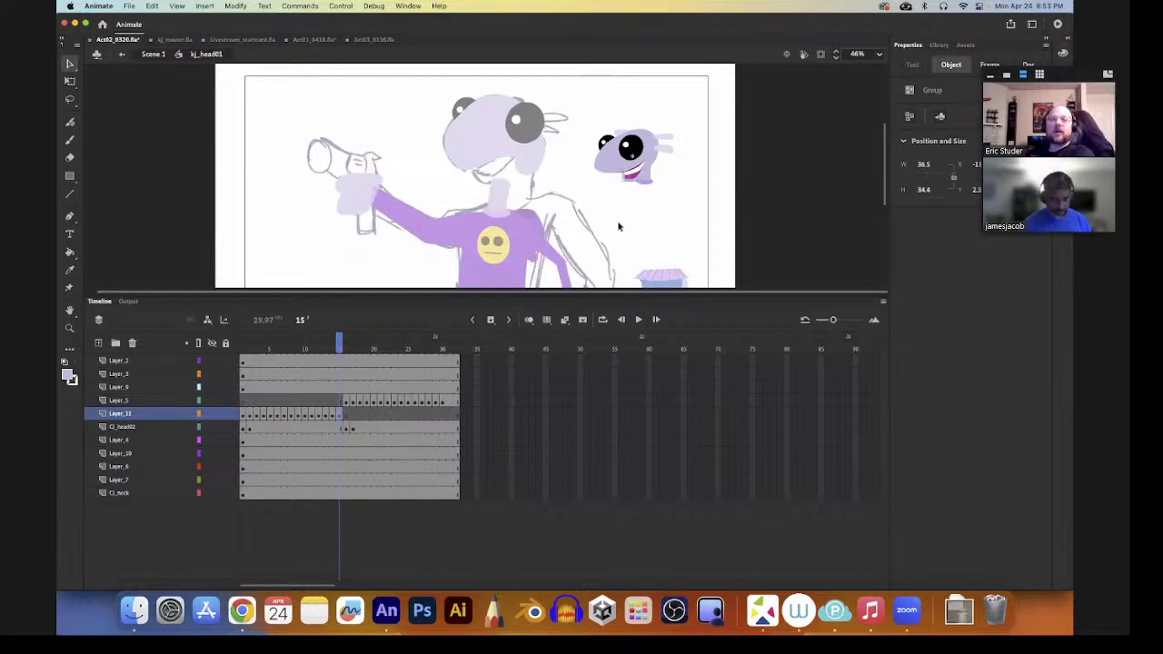
double_click(631, 222)
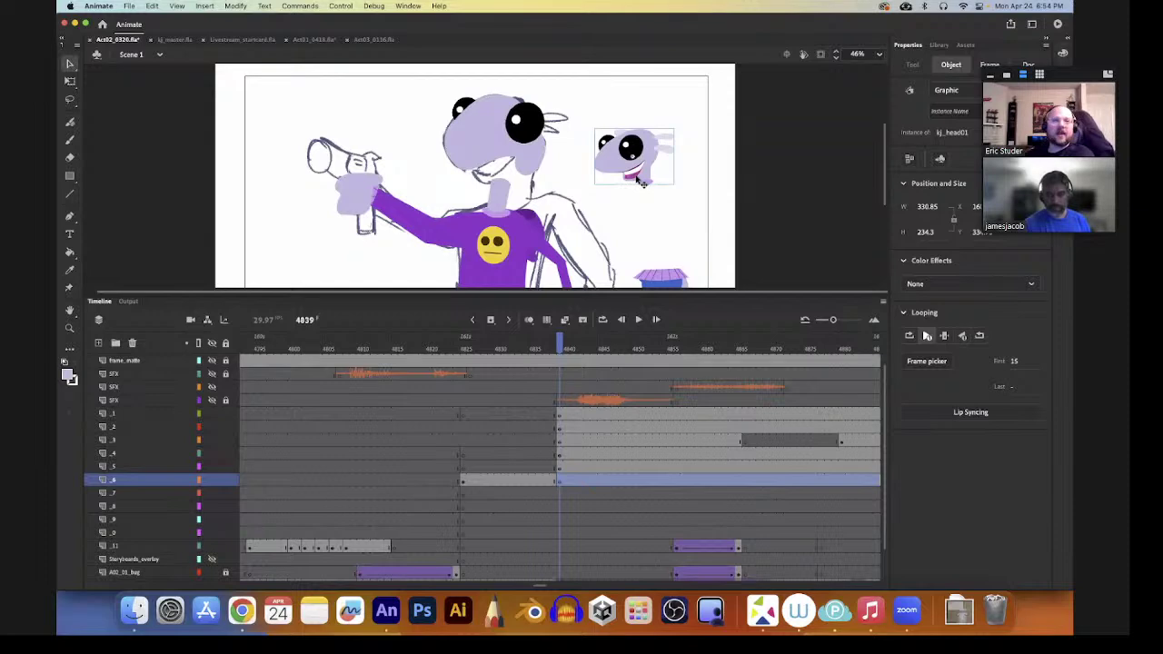
right_click(640, 181)
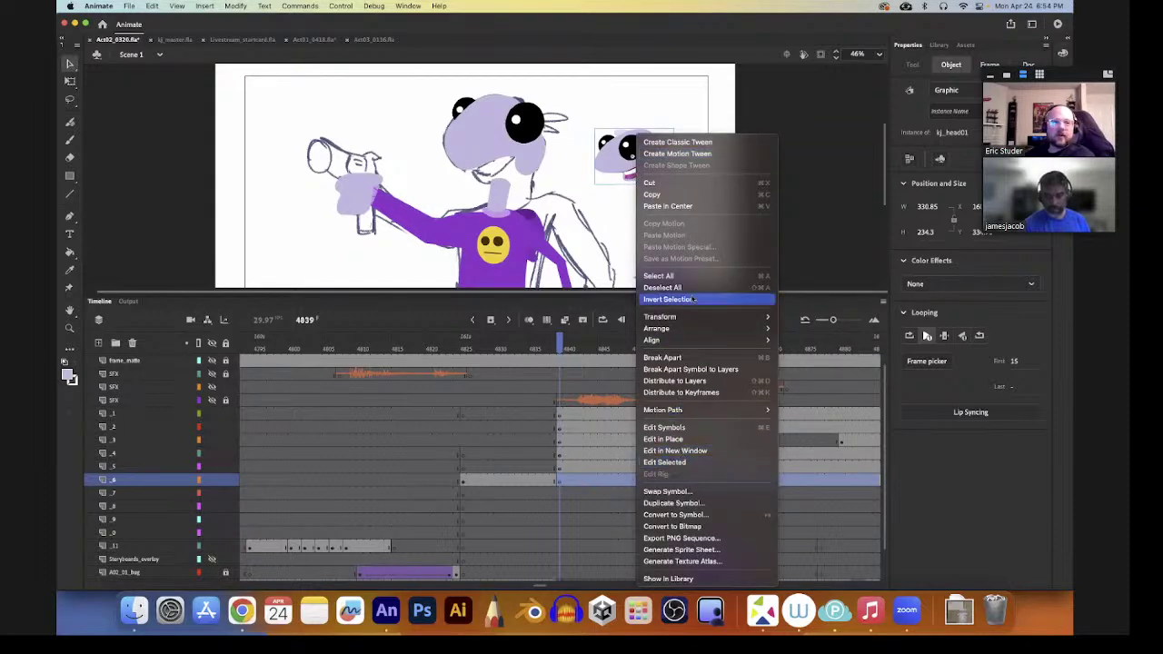
left_click(688, 505)
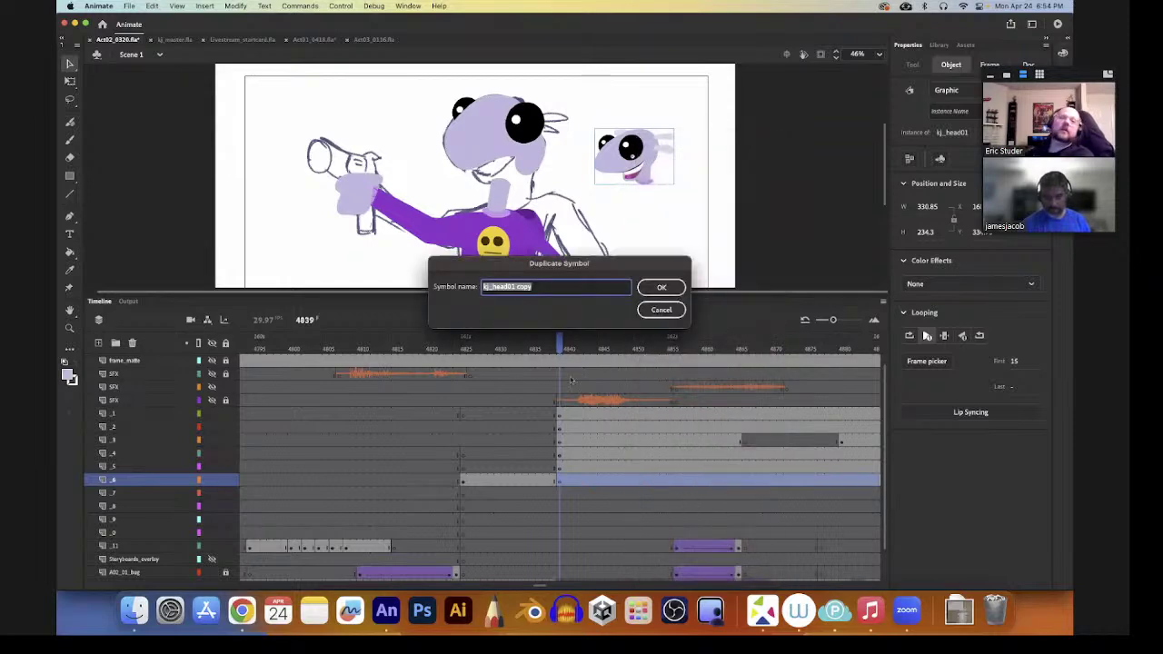
left_click(497, 287)
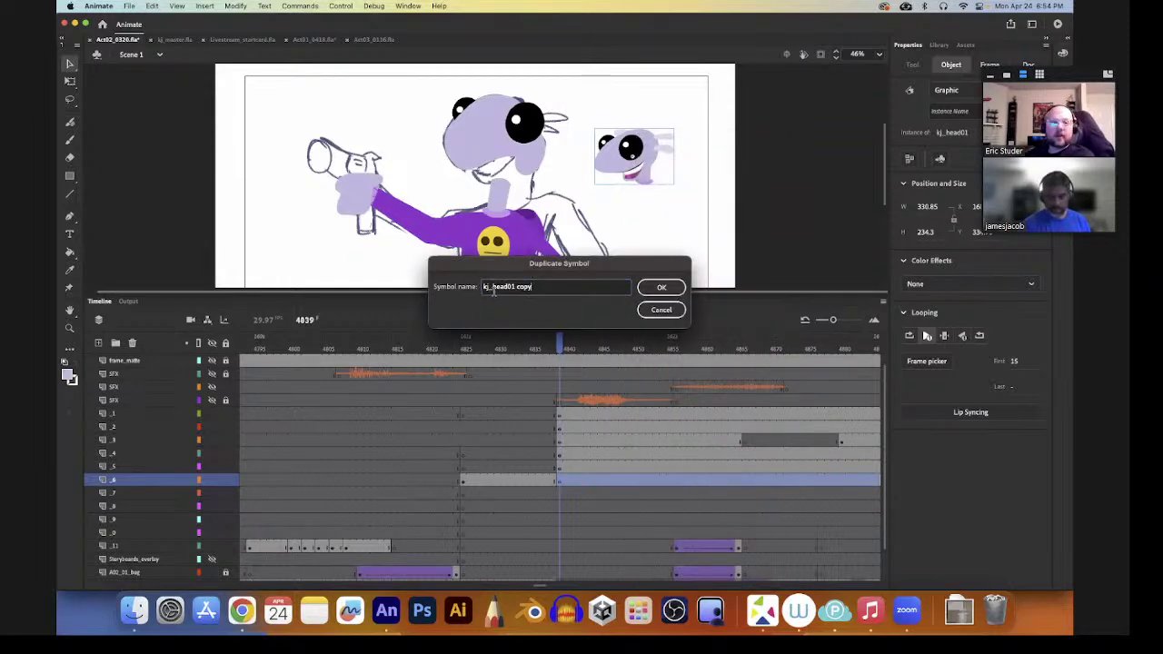
left_click(661, 310)
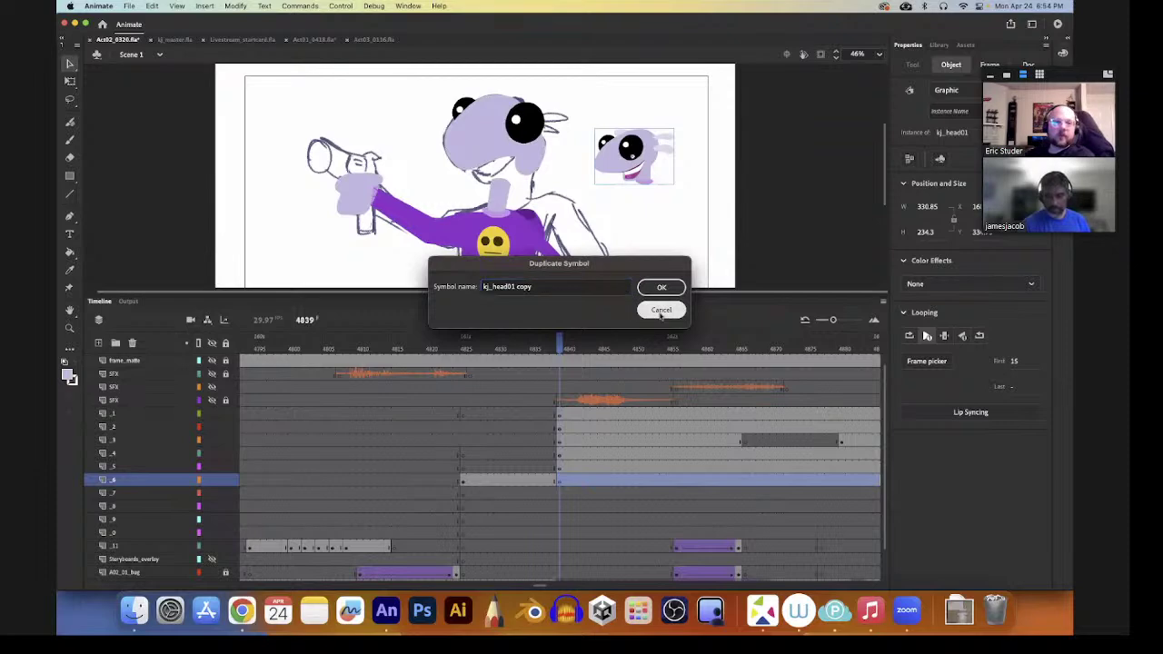
- Search the library for "mouth", preview the found mouth and mouthpack symbols, including KJ_reverse_3qtr_mouthpack, kj_profile_mouthpack and kj_mouth01, and clear the search
left_click(938, 45)
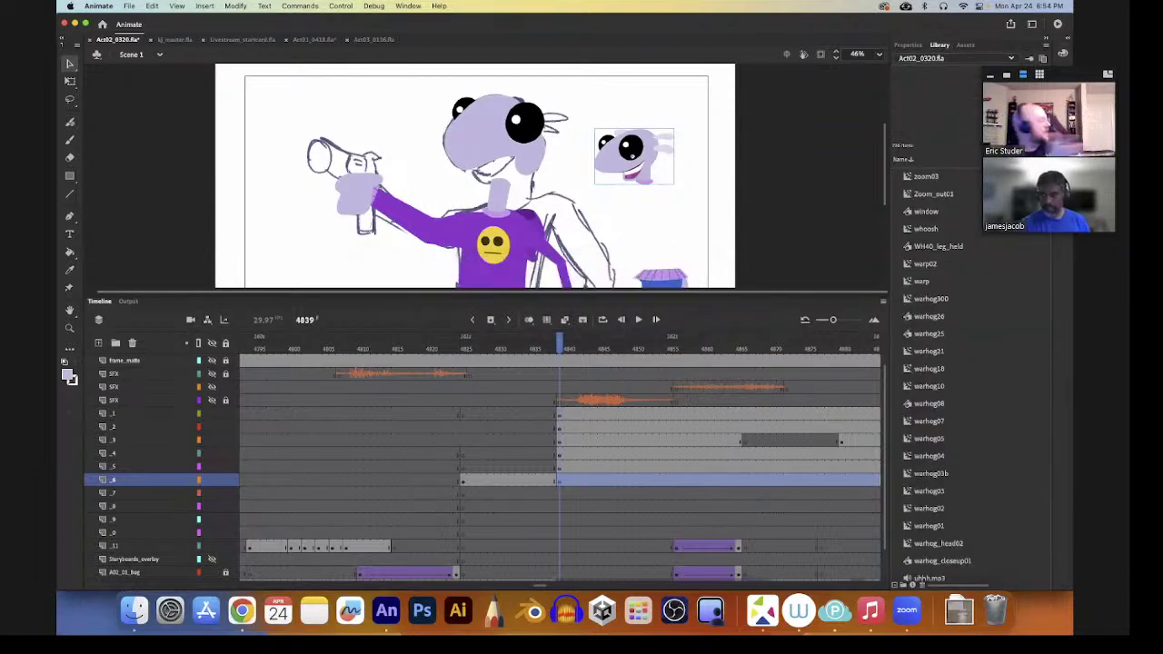
type("mouth")
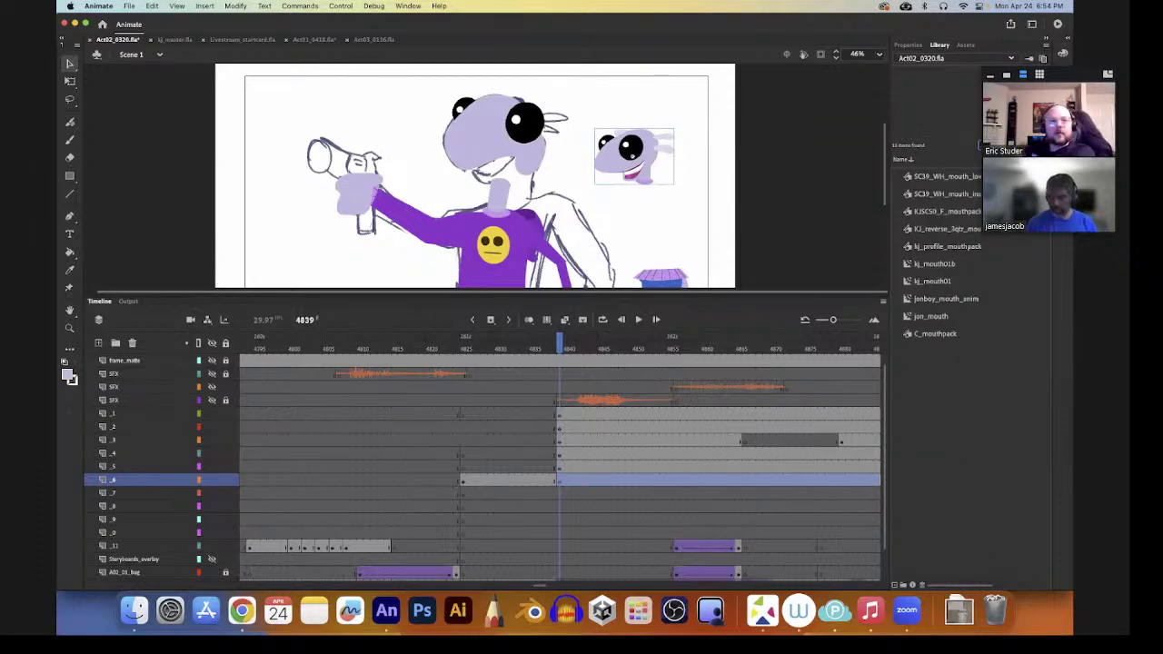
left_click(961, 229)
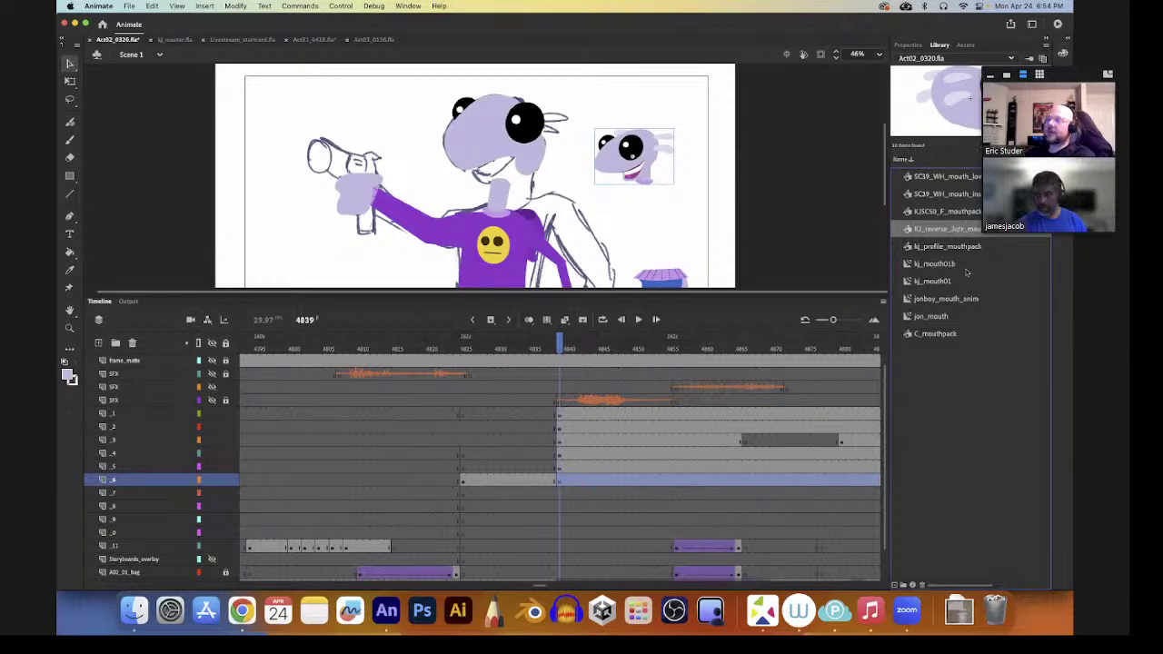
left_click(961, 246)
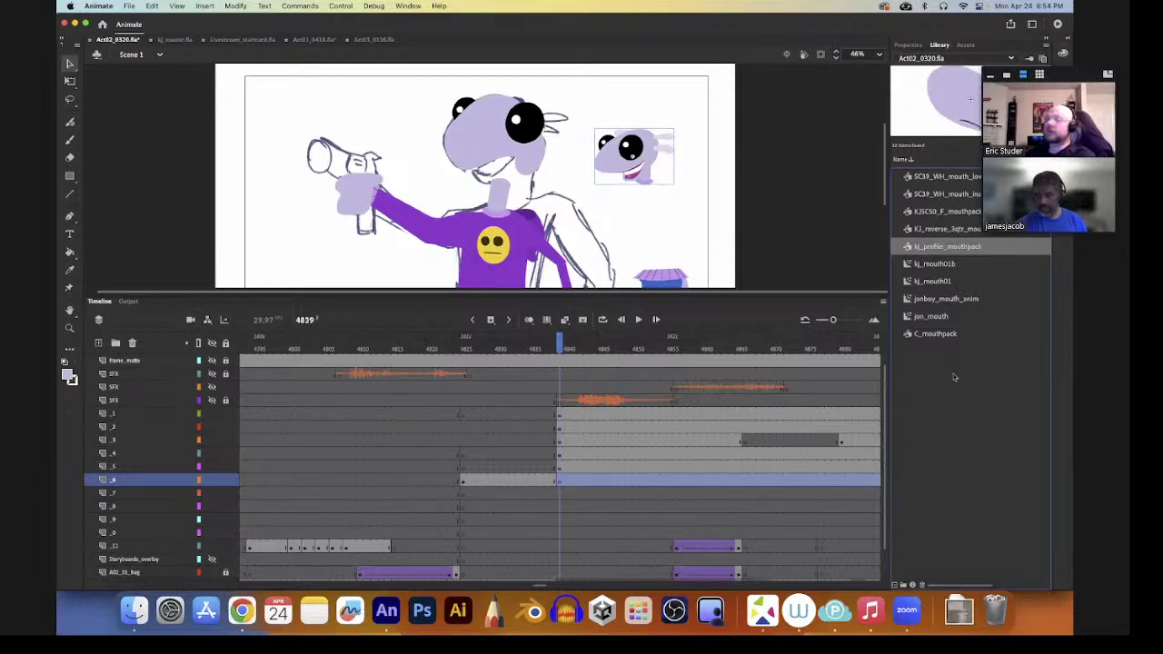
left_click(945, 333)
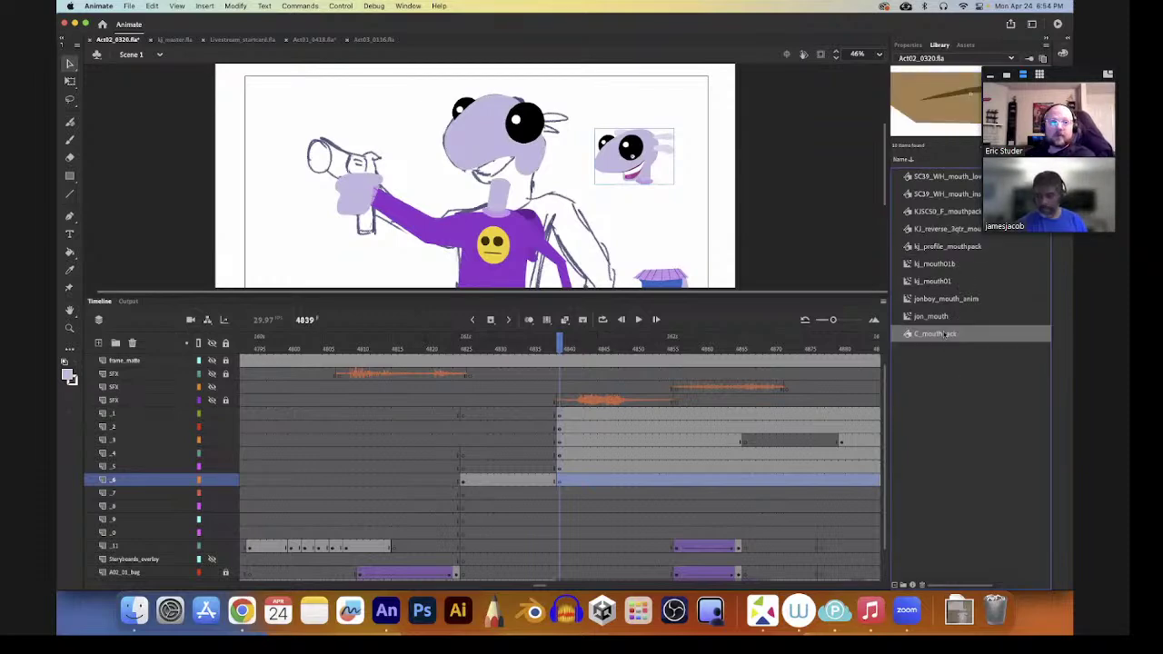
left_click(973, 177)
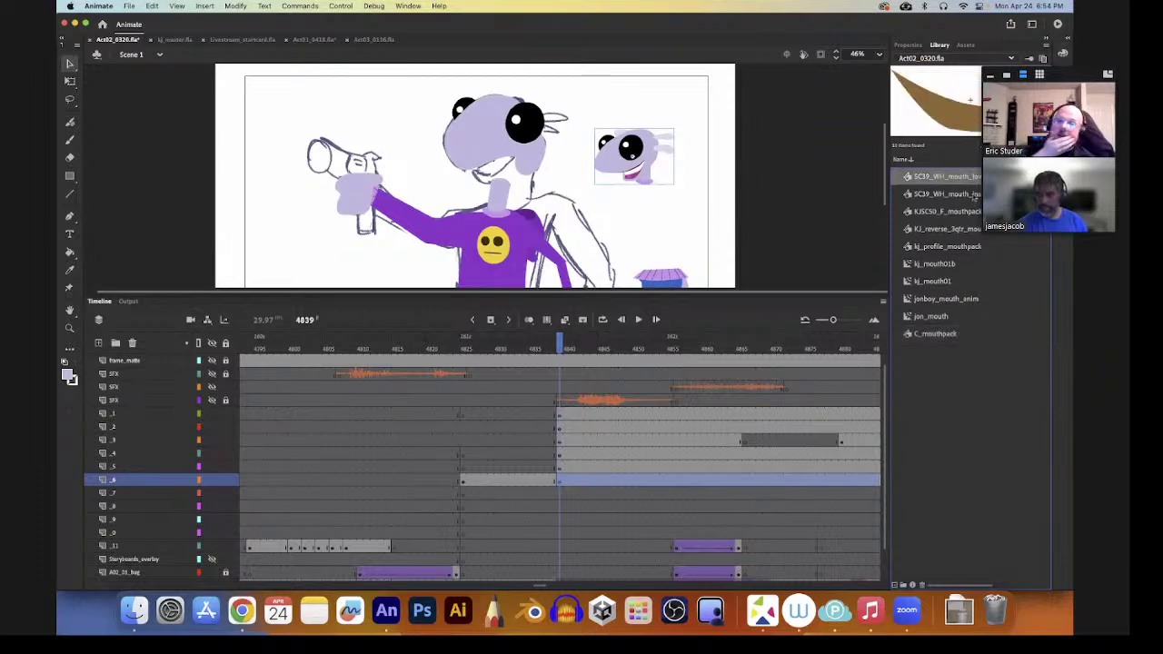
left_click(974, 194)
left_click(972, 212)
left_click(973, 231)
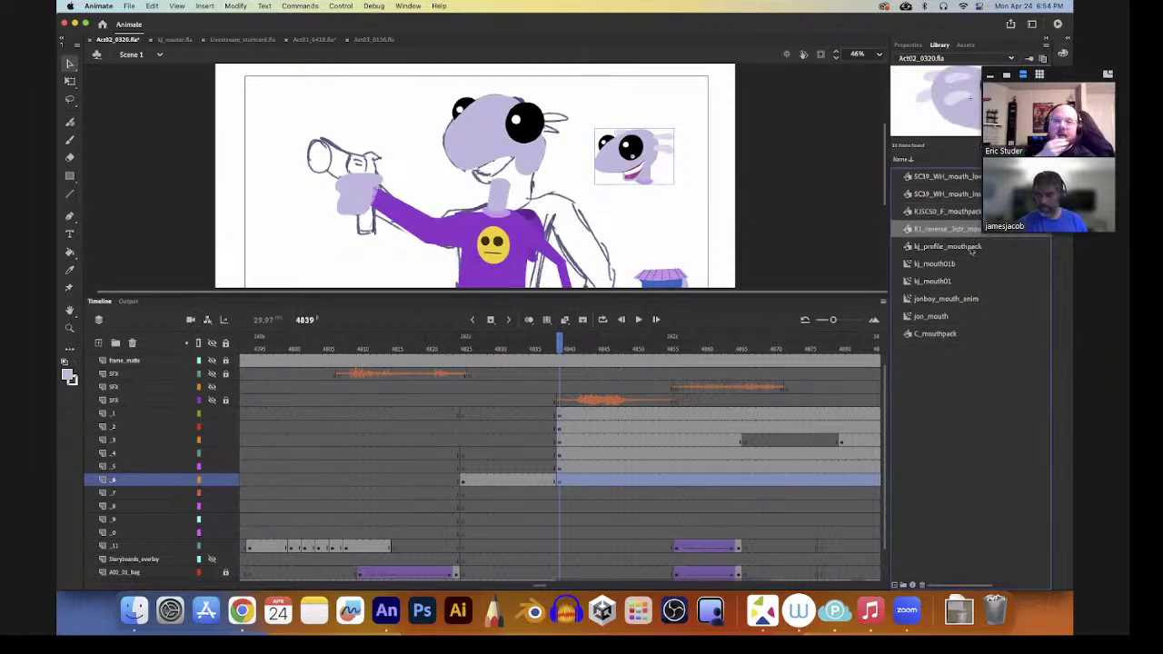
left_click(971, 248)
left_click(960, 264)
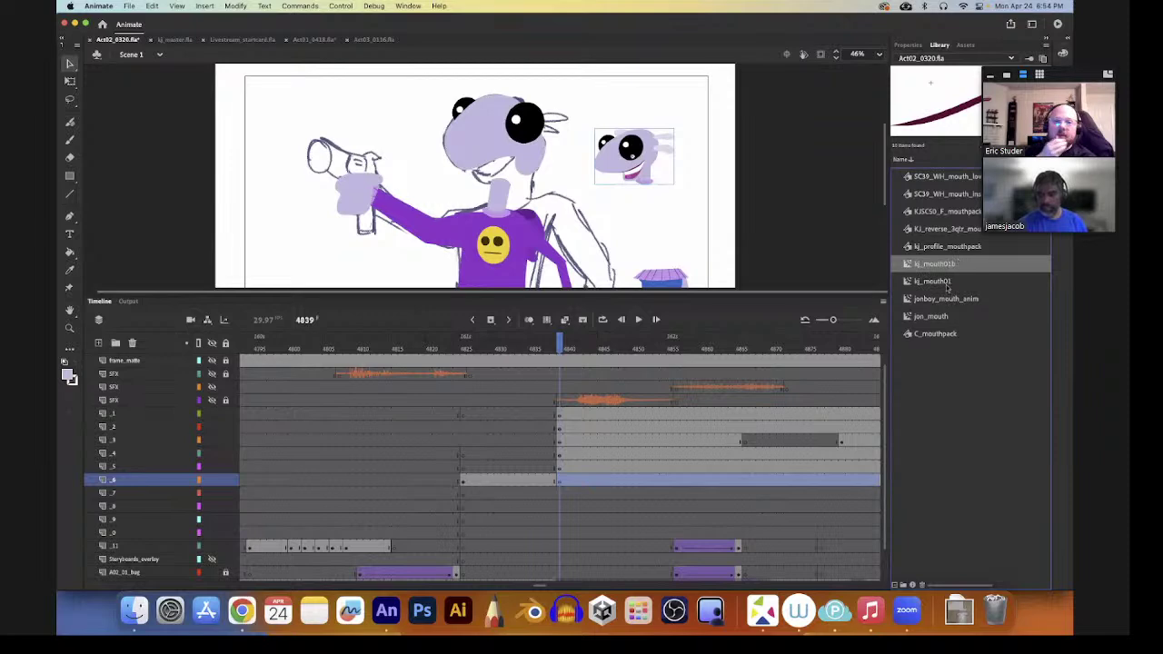
left_click(947, 286)
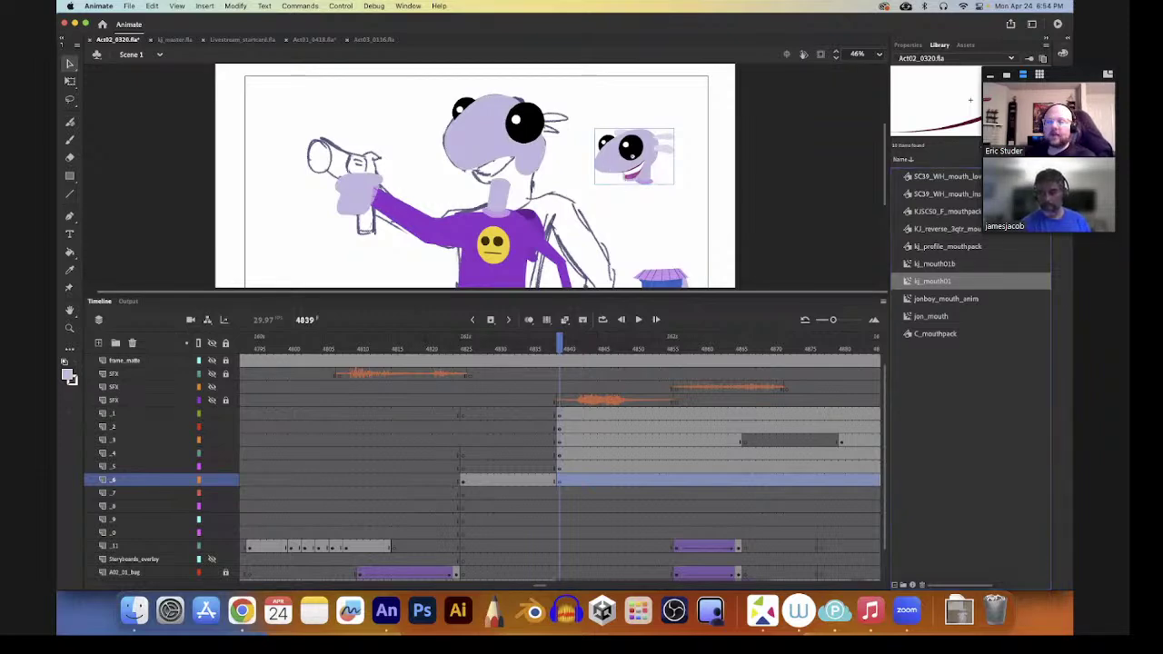
key("BackSpace")
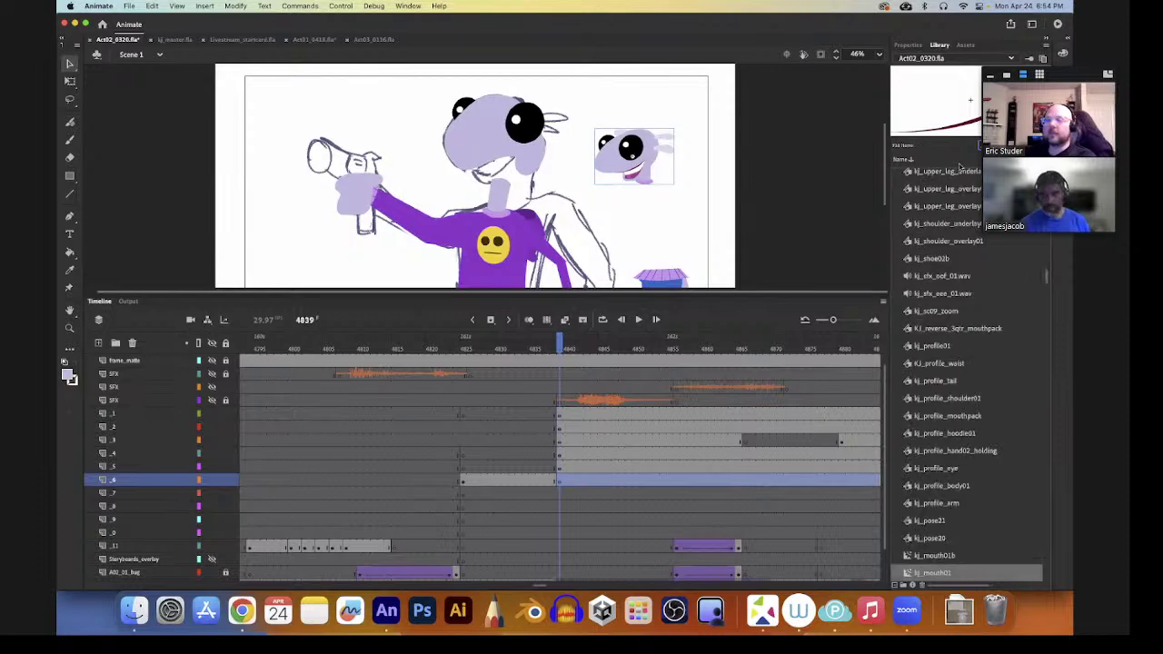
- Duplicate the small reference head's symbol under the name kj_mouthpack
right_click(603, 171)
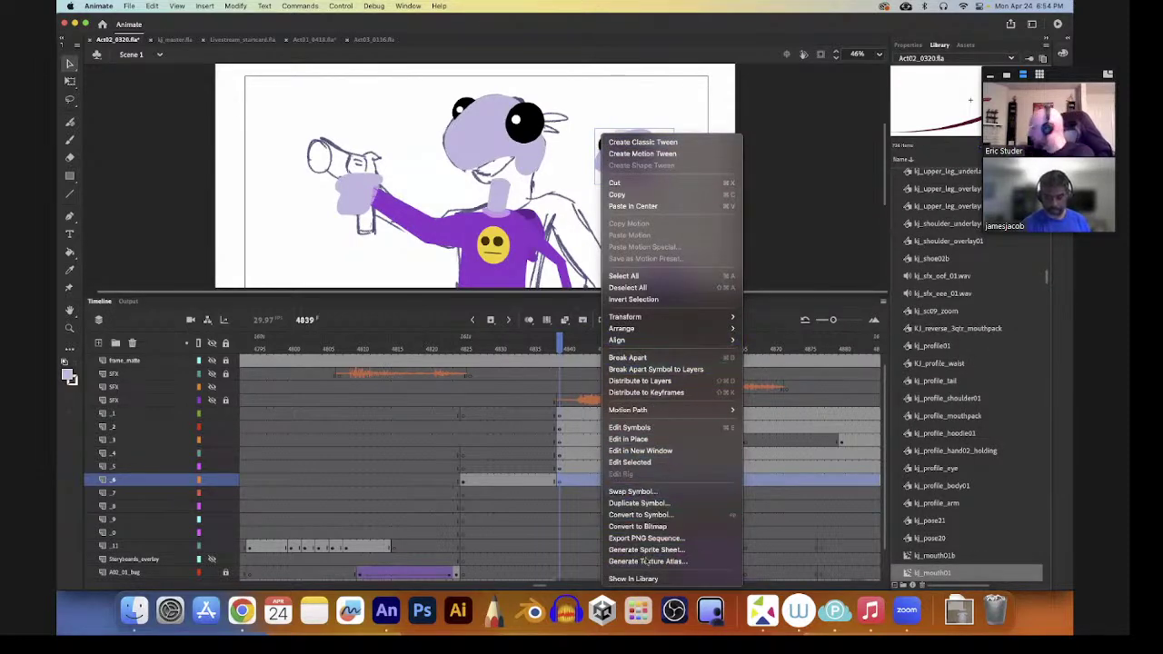
left_click(651, 505)
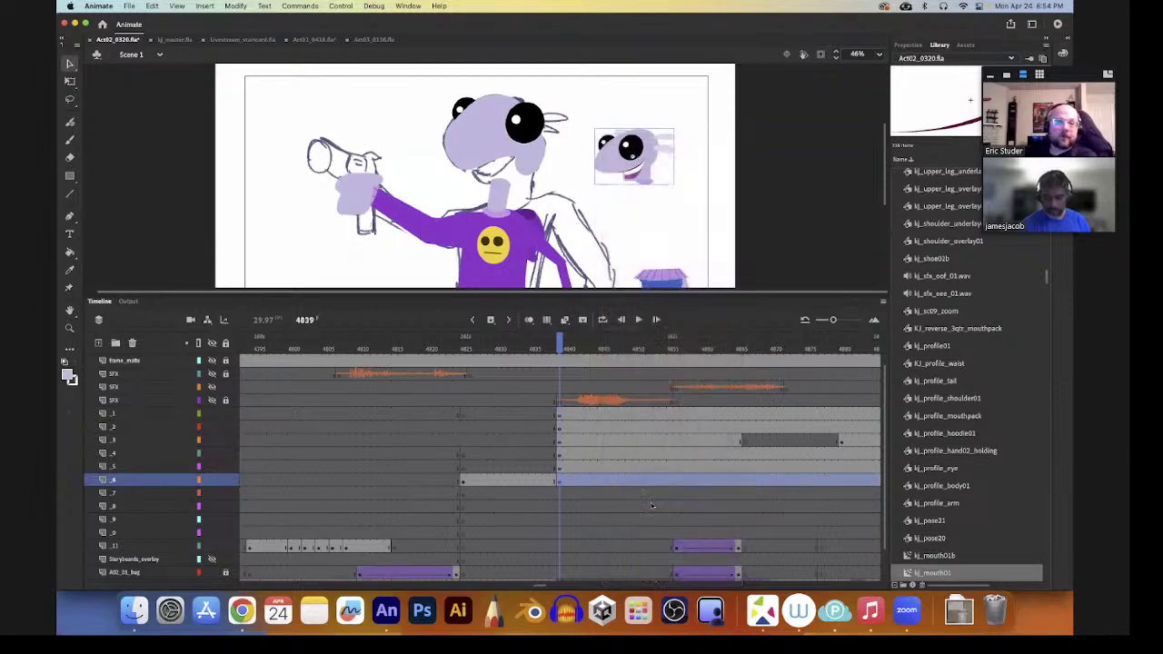
left_click(542, 290)
left_click_drag(492, 287, 543, 288)
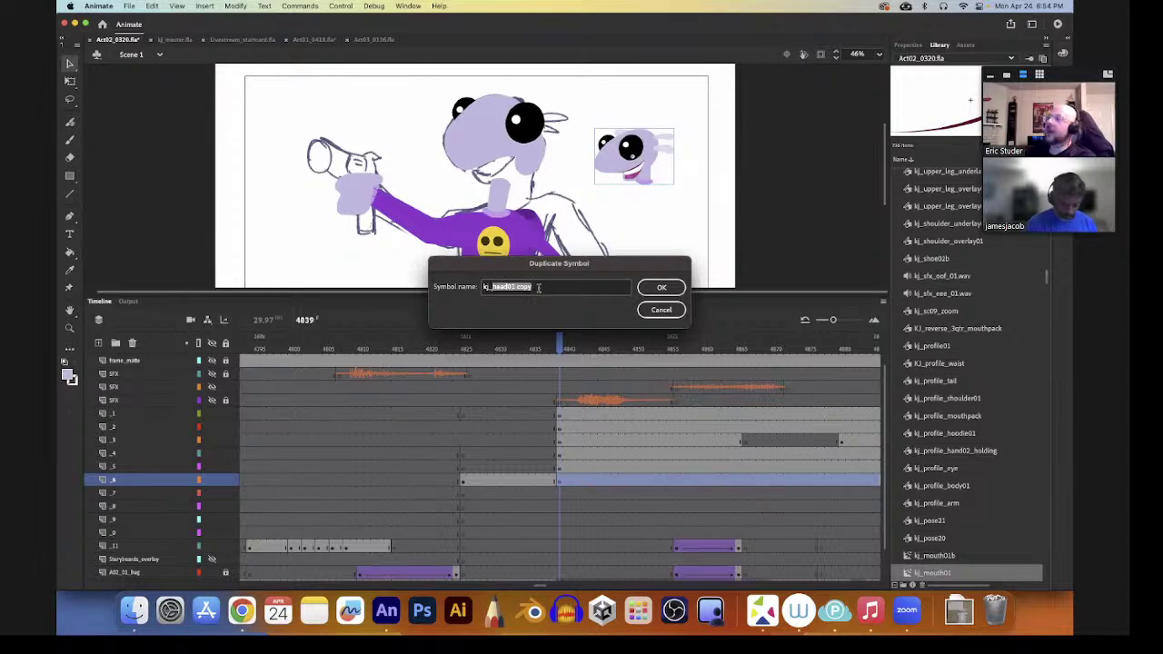
type("rev")
key("BackSpace")
key("BackSpace")
key("BackSpace")
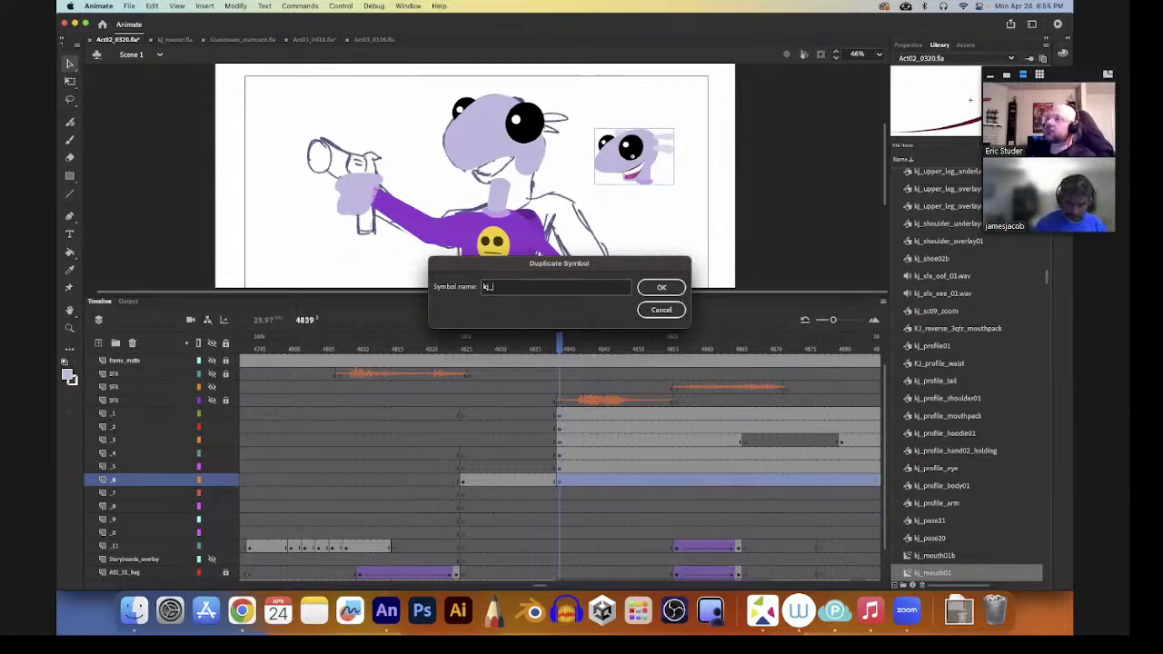
type("mouth")
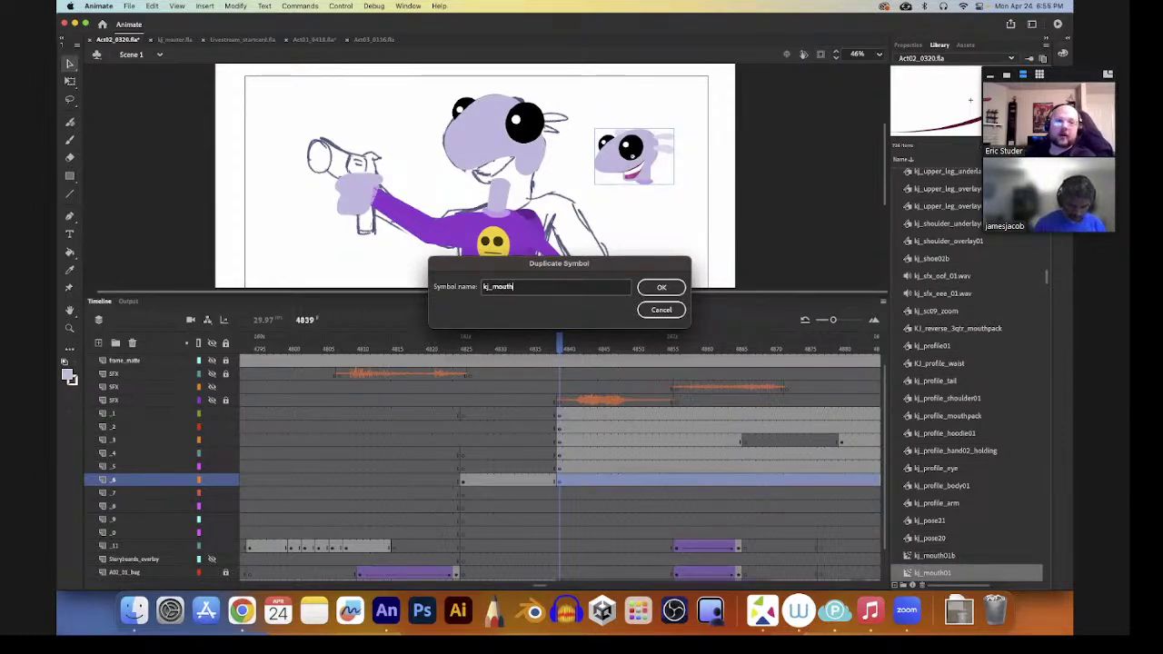
type("park")
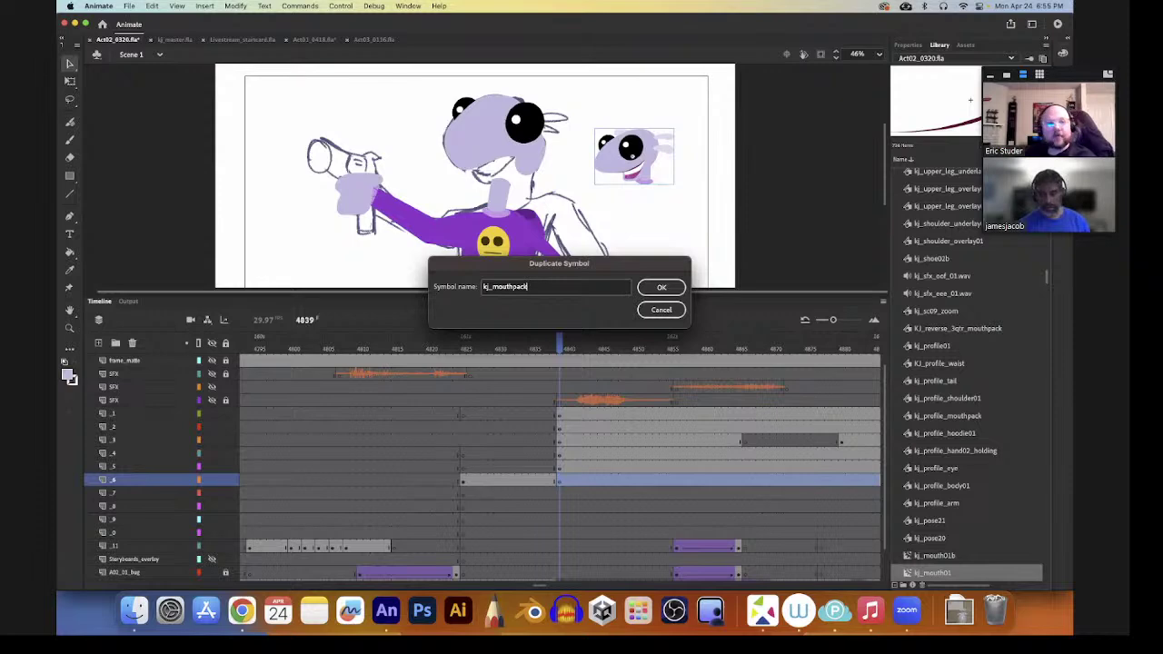
left_click(663, 289)
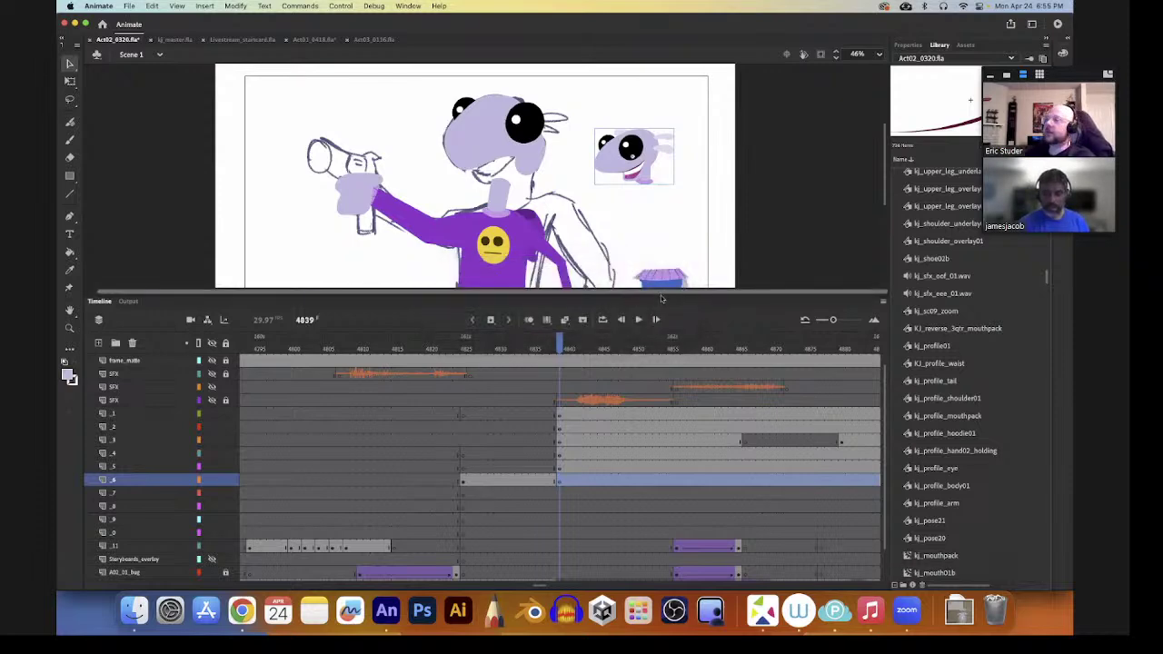
- Inside the small head's kj_mouthpack symbol, delete the head shape layer, Layer_4 and Layer_10
double_click(617, 169)
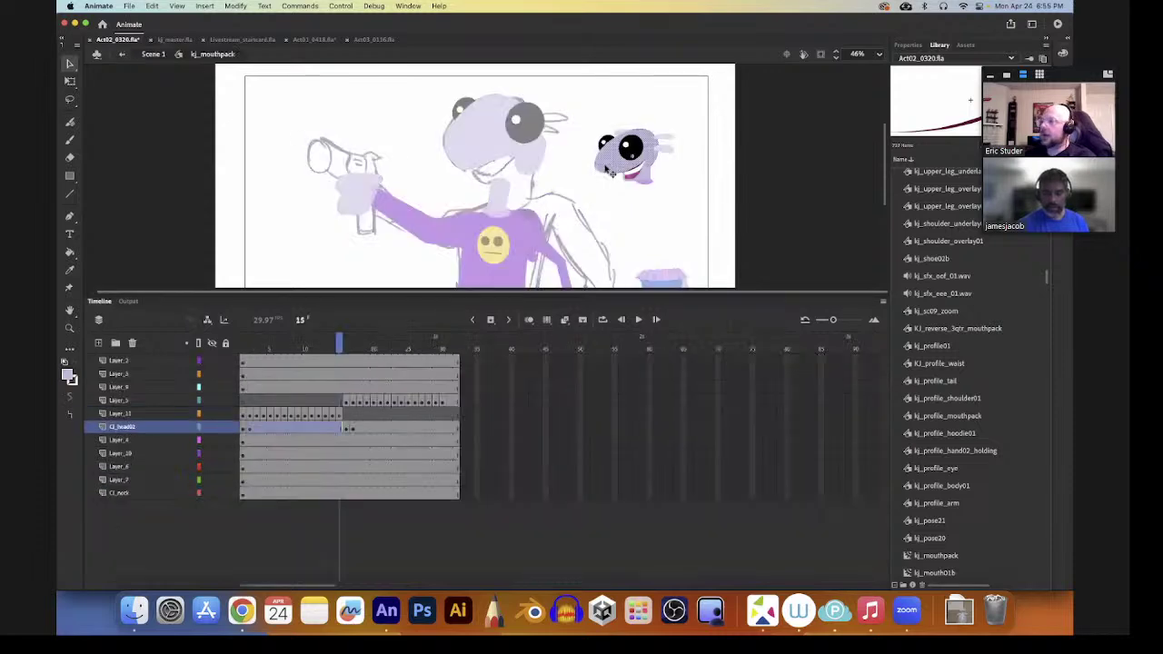
left_click(150, 427)
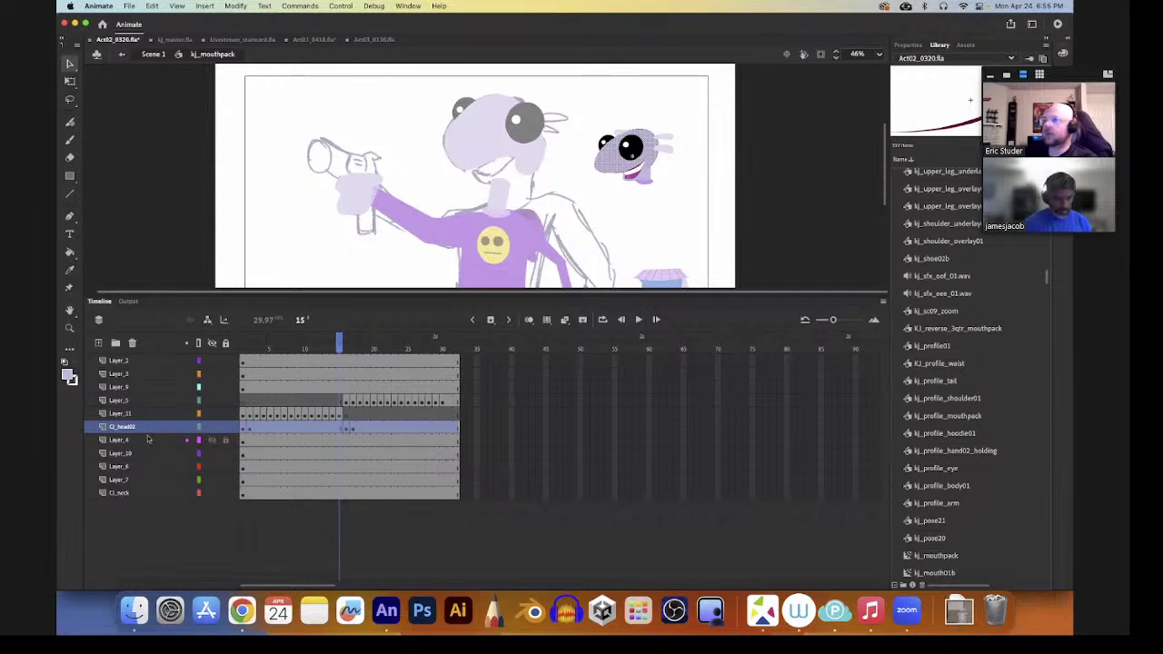
key("Delete")
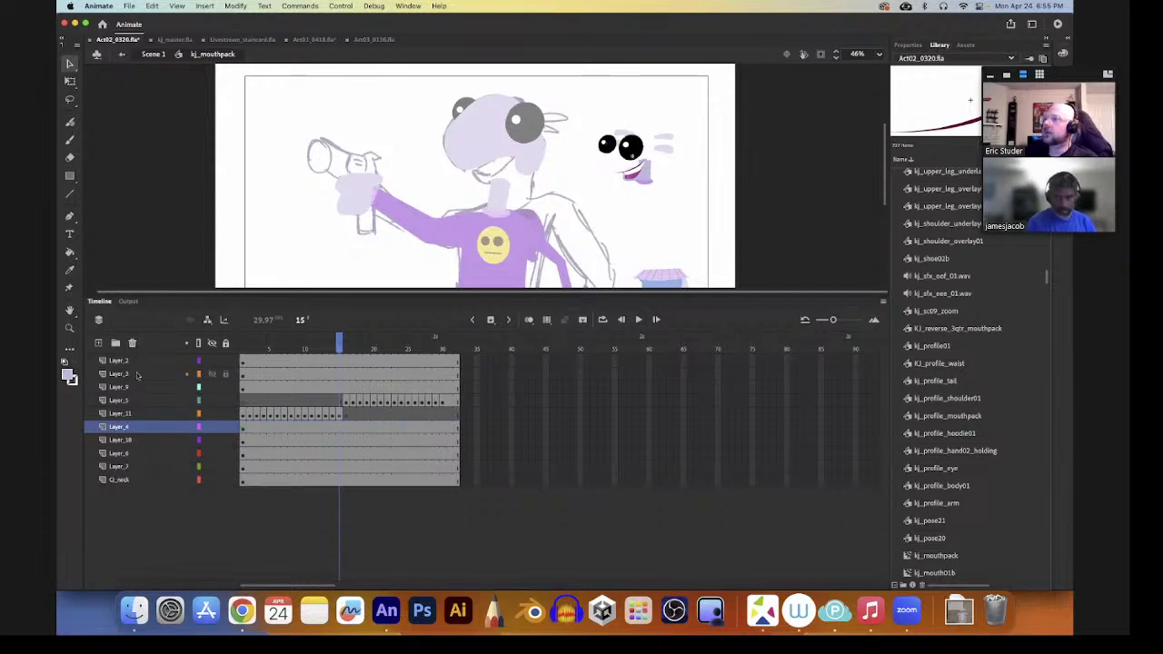
left_click(146, 427)
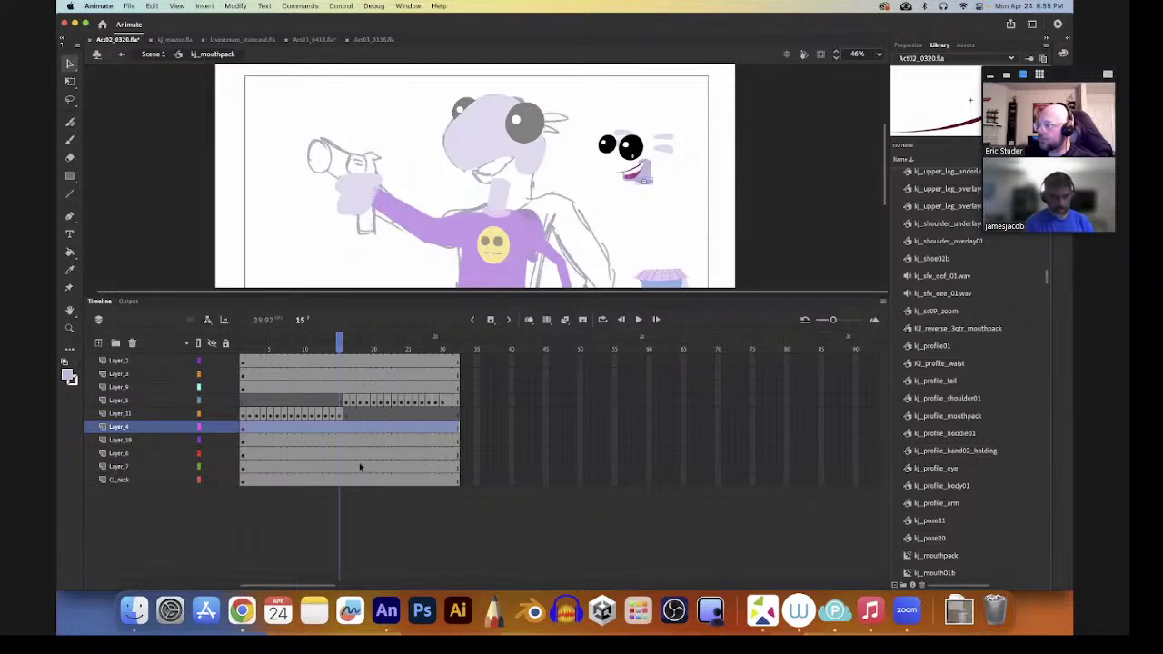
left_click(132, 343)
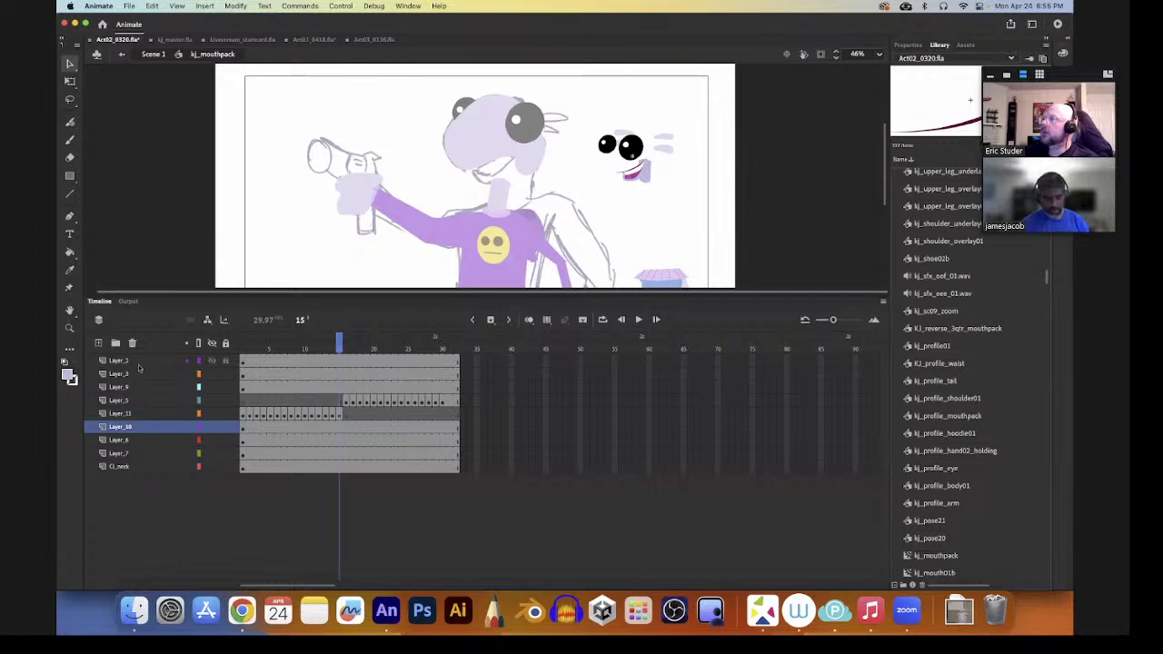
left_click(143, 426)
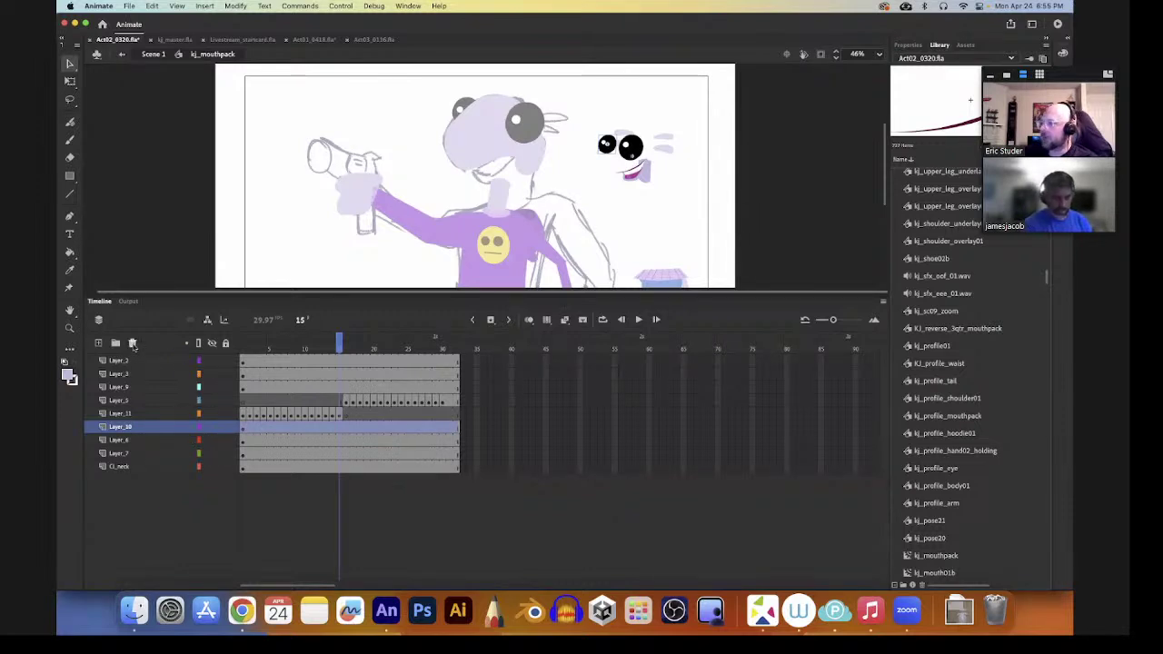
- Delete Layer_10, the neck layer and Layer_9 inside the kj_mouthpack symbol
left_click(132, 343)
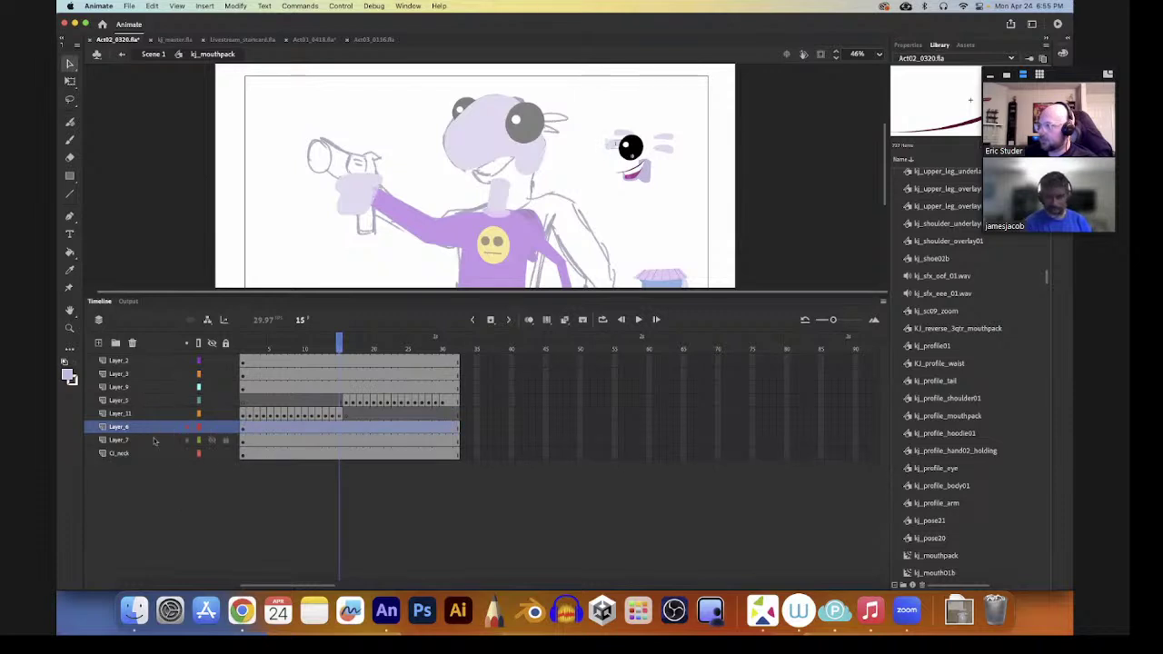
left_click(155, 444)
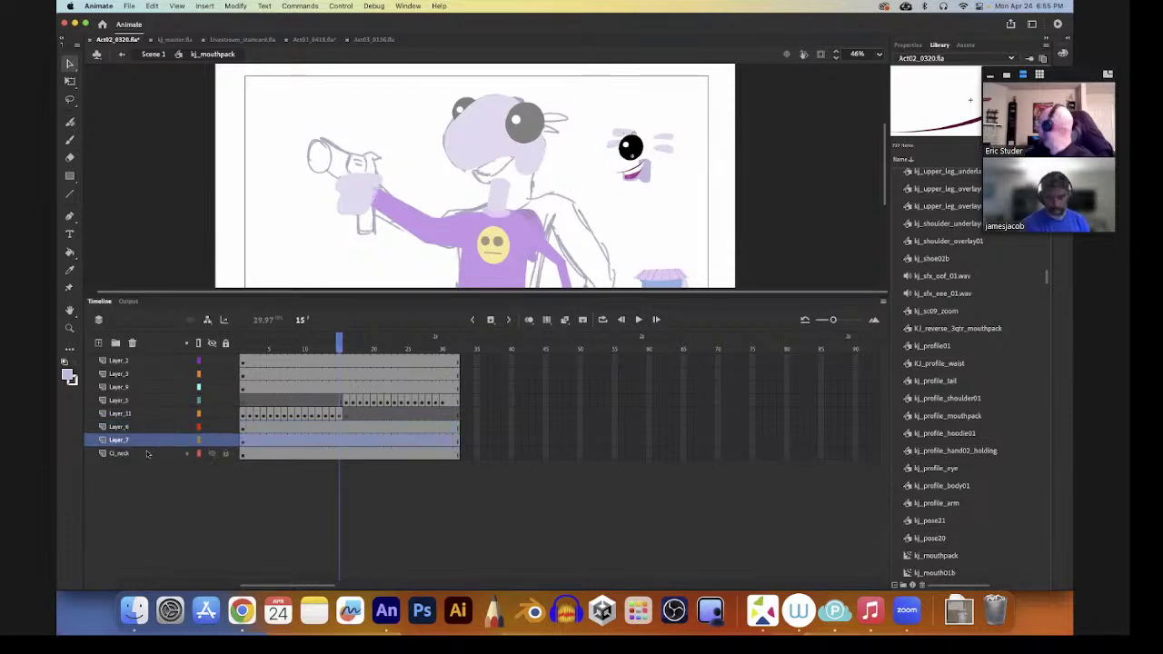
left_click(155, 454)
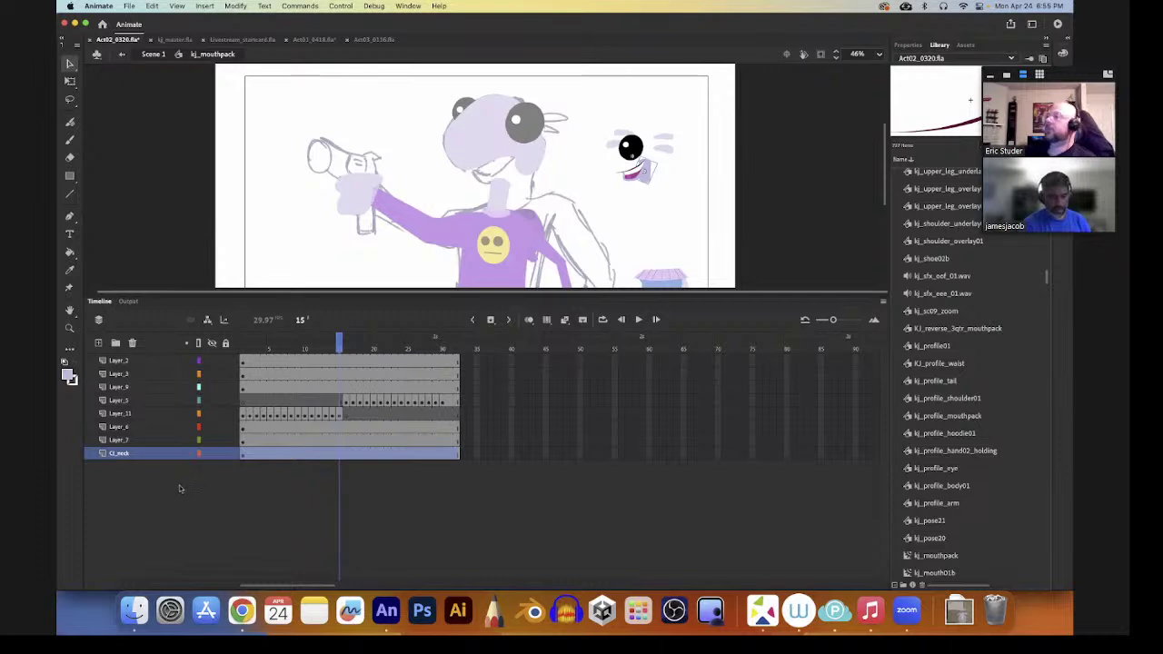
left_click(131, 342)
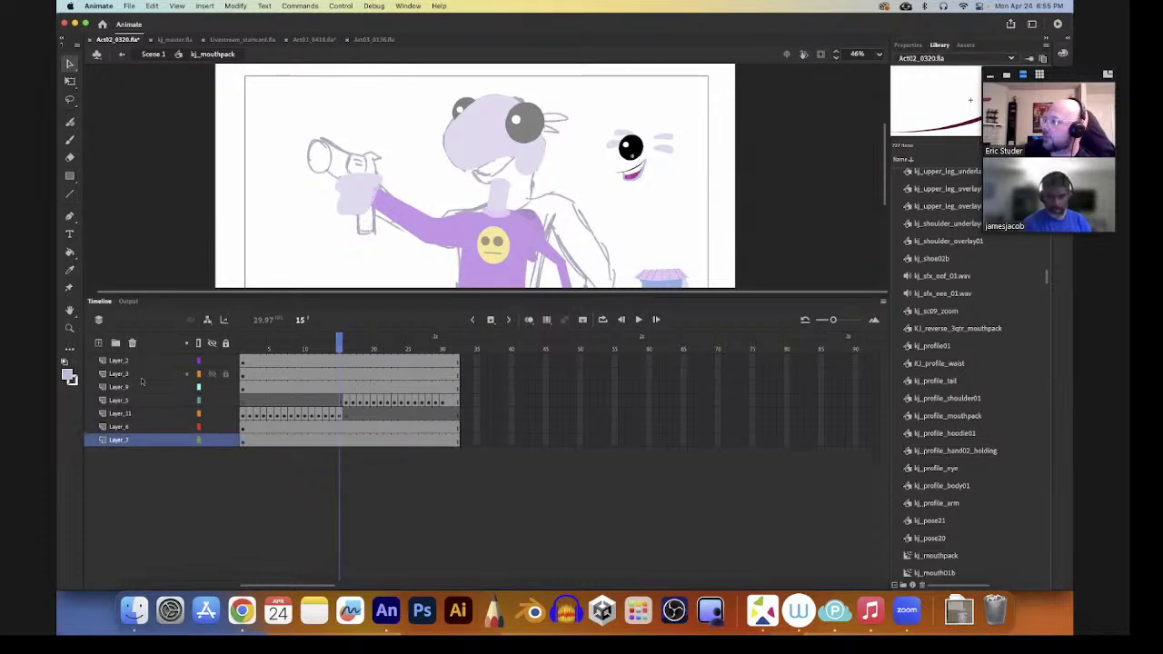
left_click(150, 388)
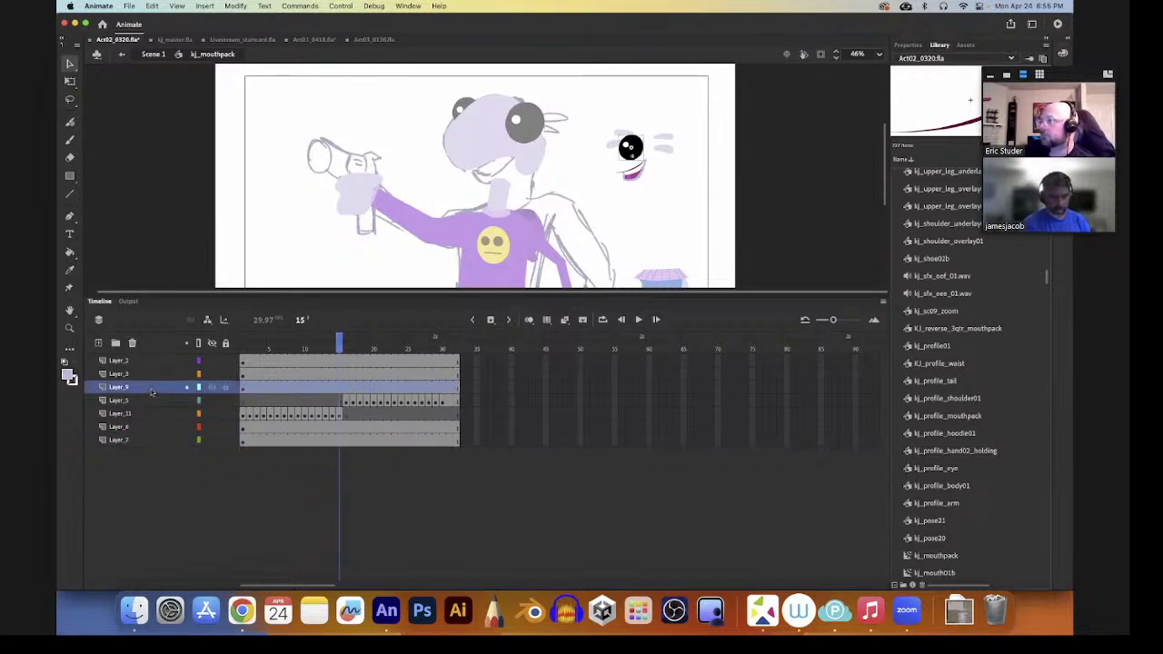
left_click(132, 342)
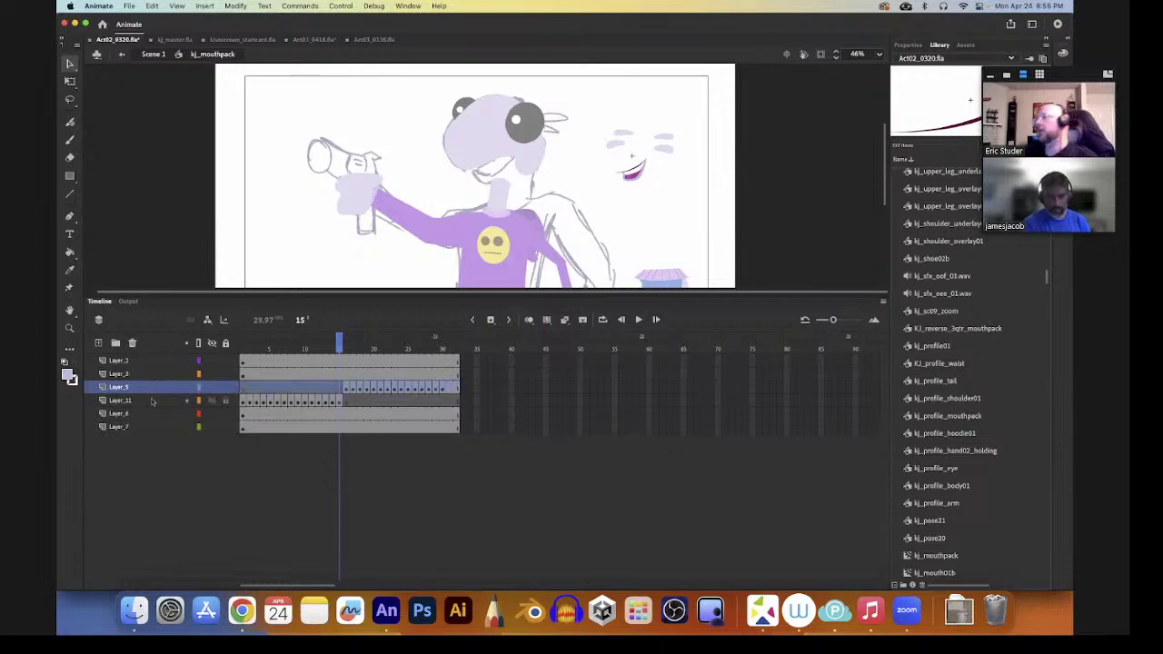
- Cut the four pale purple facial shapes around the mouth from Layer_2, Layer_3, Layer_6 and Layer_7
left_click(150, 374)
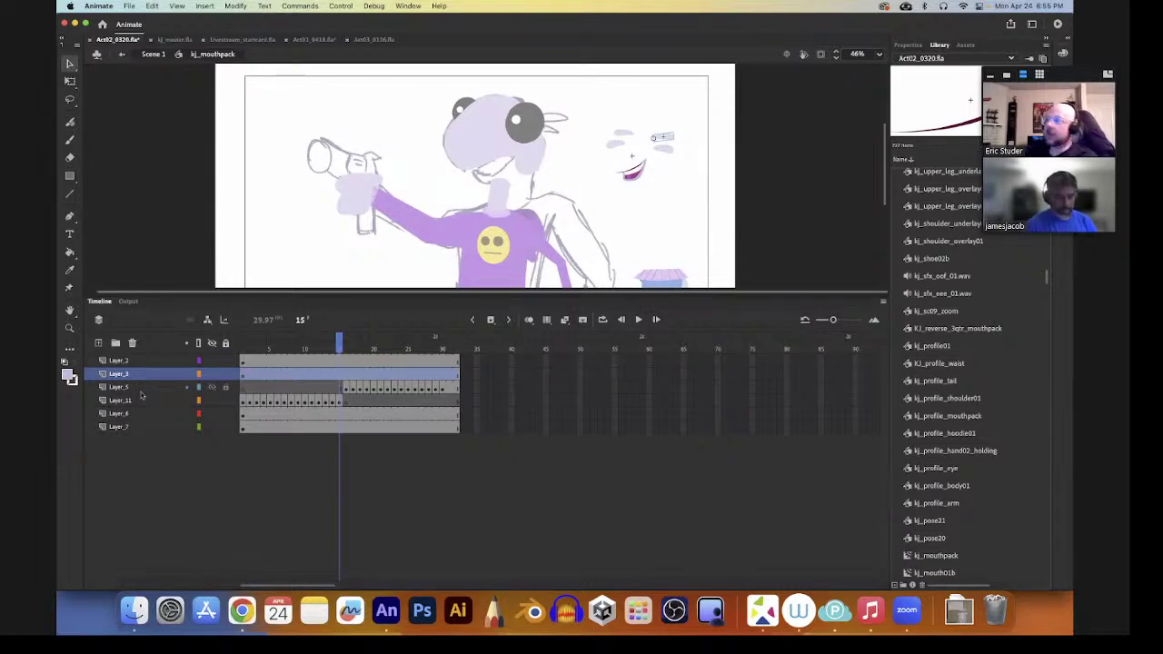
left_click_drag(686, 131, 600, 157)
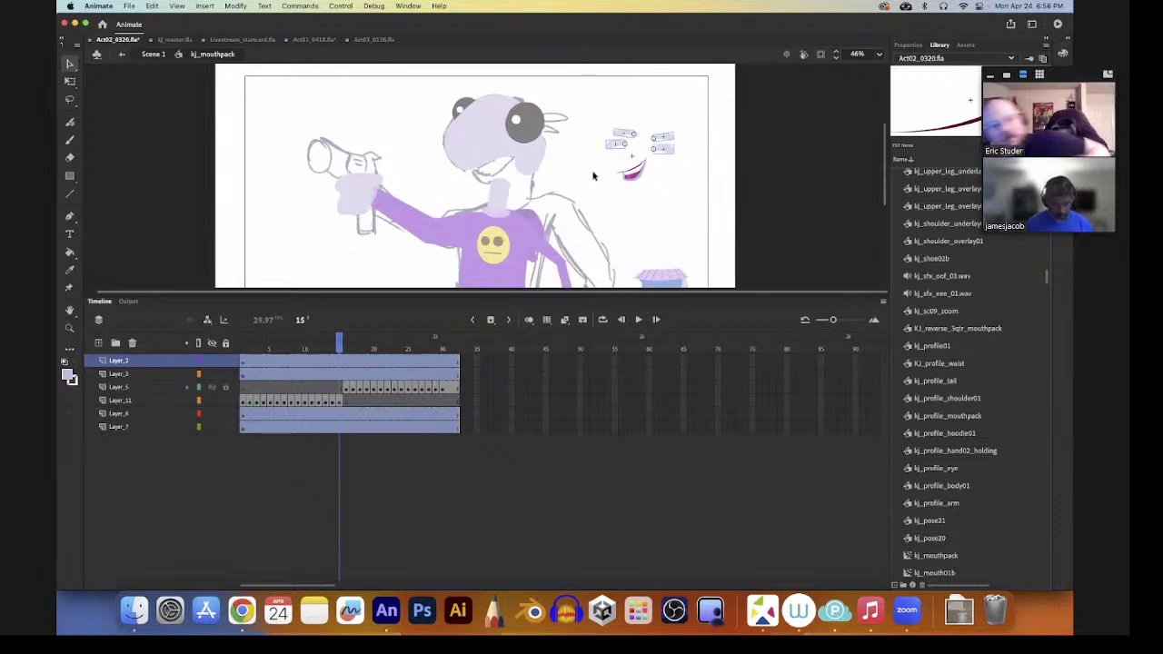
left_click(592, 175)
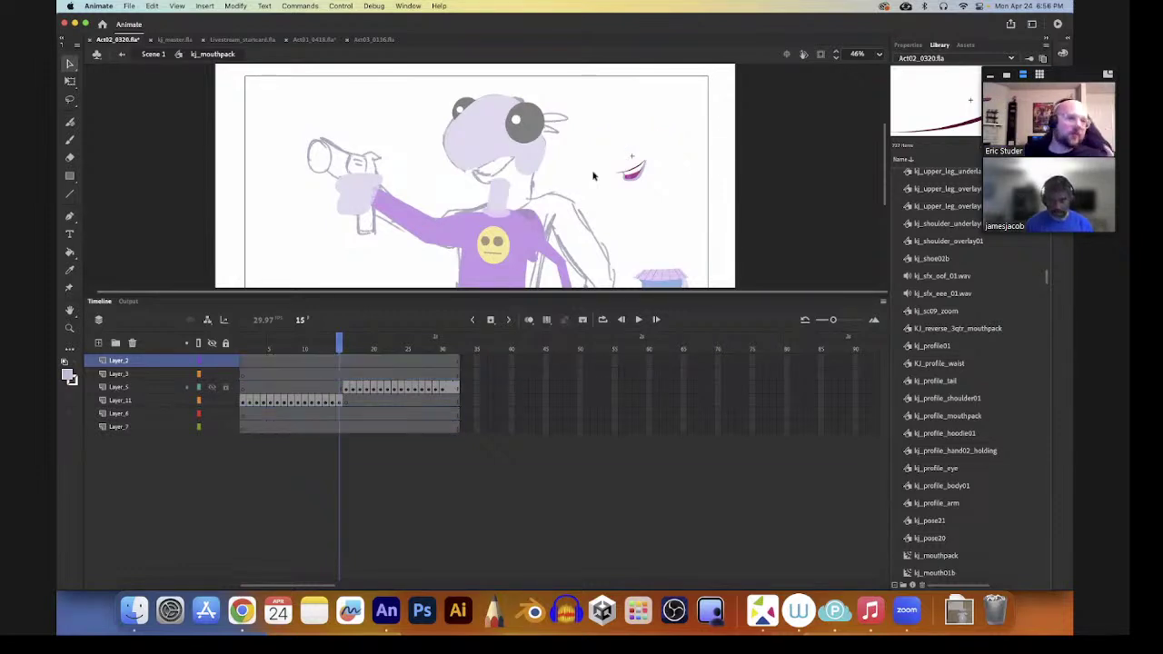
- Delete the four emptied layers, keeping only Layer_5 and Layer_11 in the mouthpack symbol
left_click(168, 361)
left_click(165, 375, "shift")
left_click(133, 344)
left_click(173, 387)
left_click(210, 399, "shift")
left_click(132, 343)
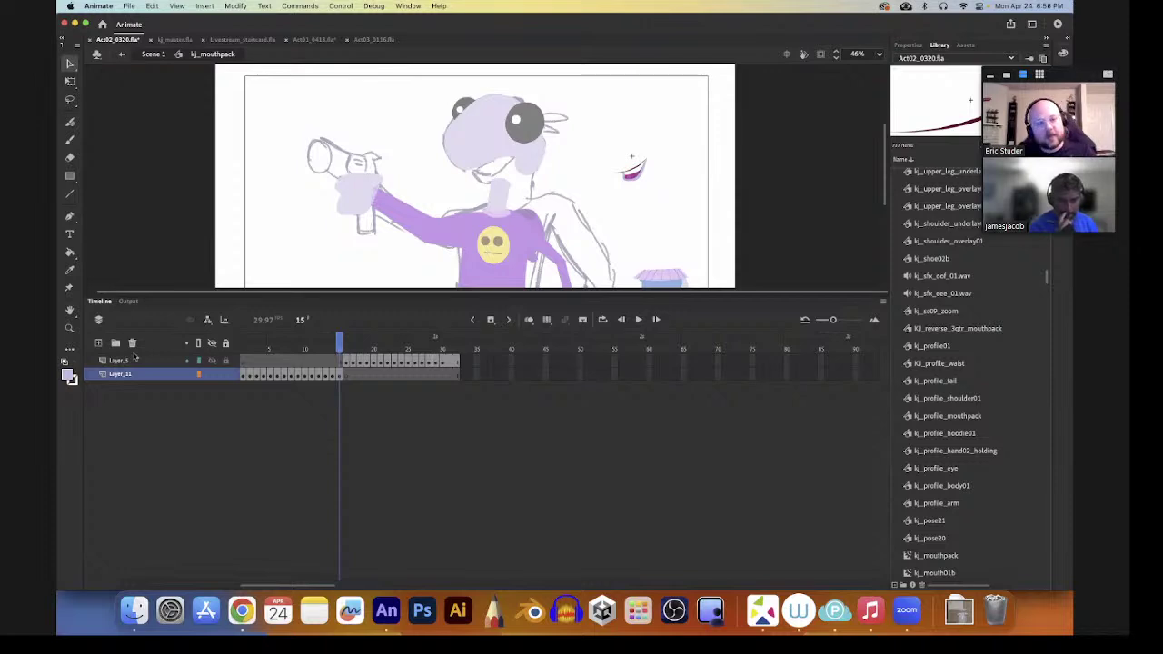
- Return to Scene 1, paste the four facial shapes on layer _7 at frame 4839, and move them above the mouth graphic beside the character
left_click(154, 55)
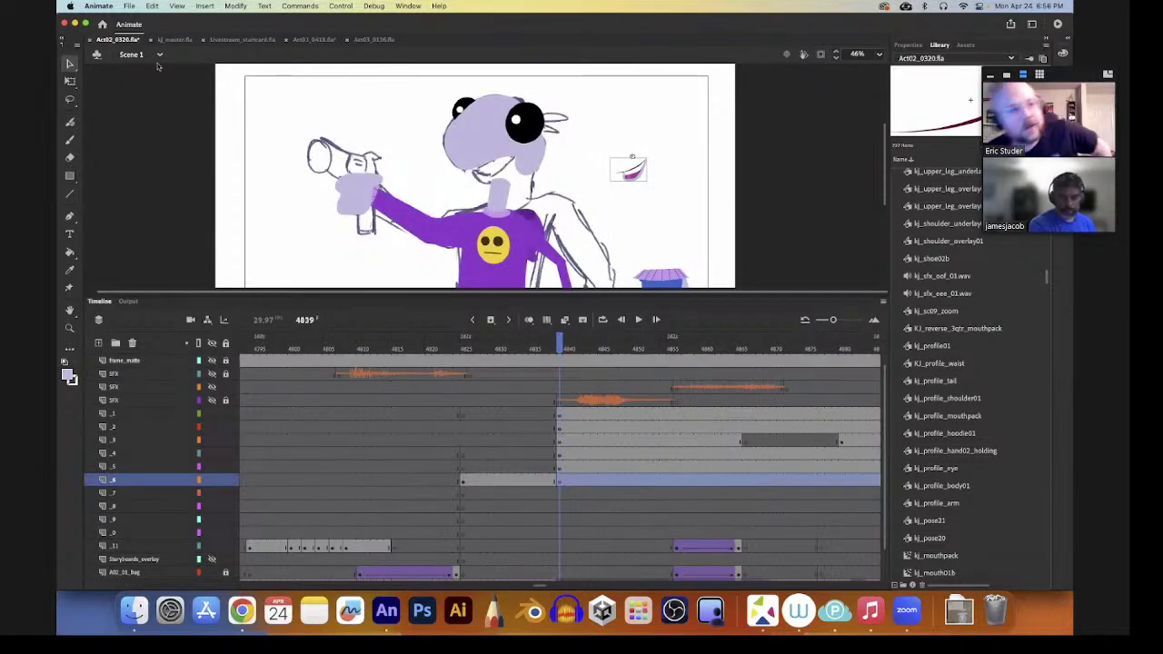
left_click(565, 492)
left_click(558, 494)
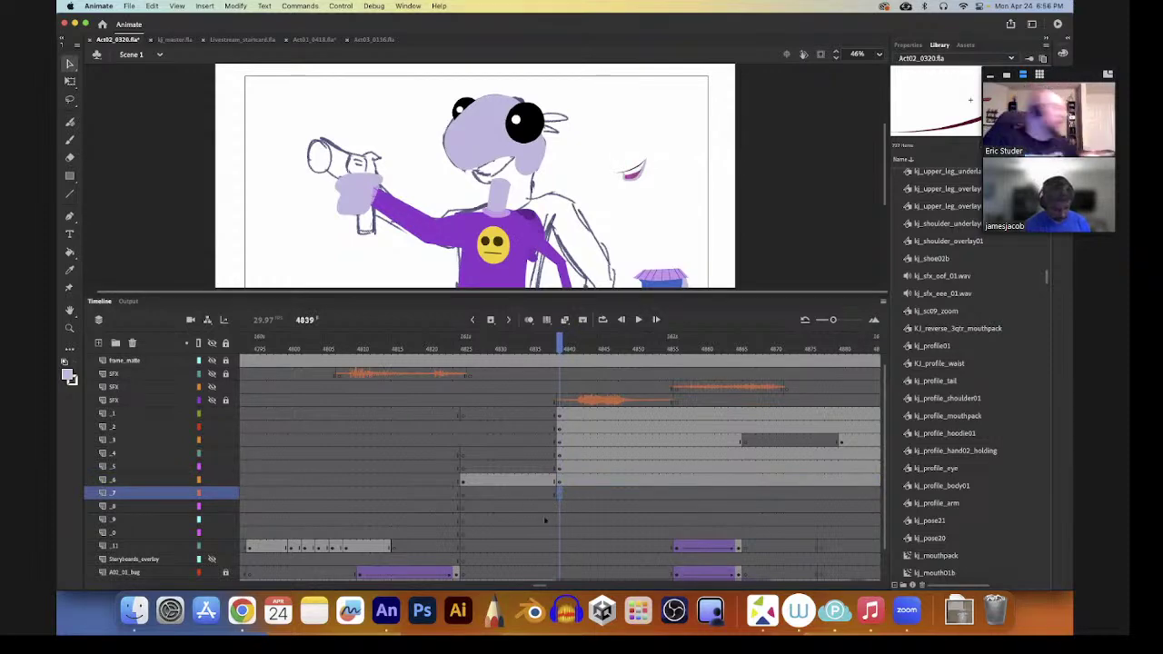
key("super+v")
key("q")
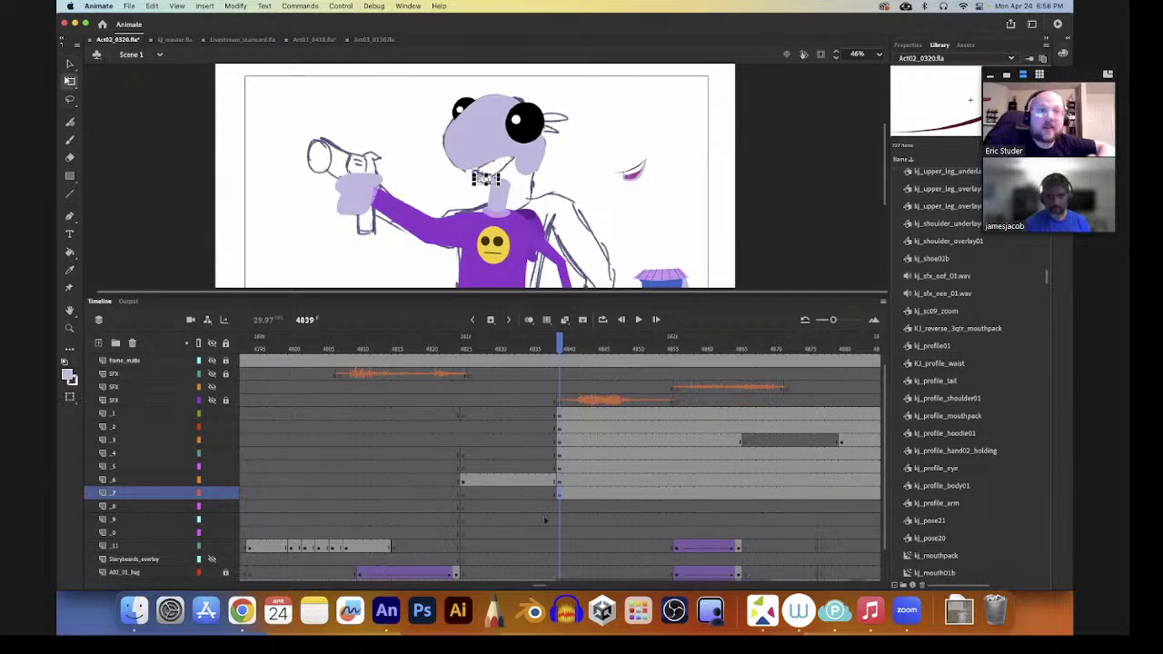
left_click_drag(526, 158, 665, 108)
key("v")
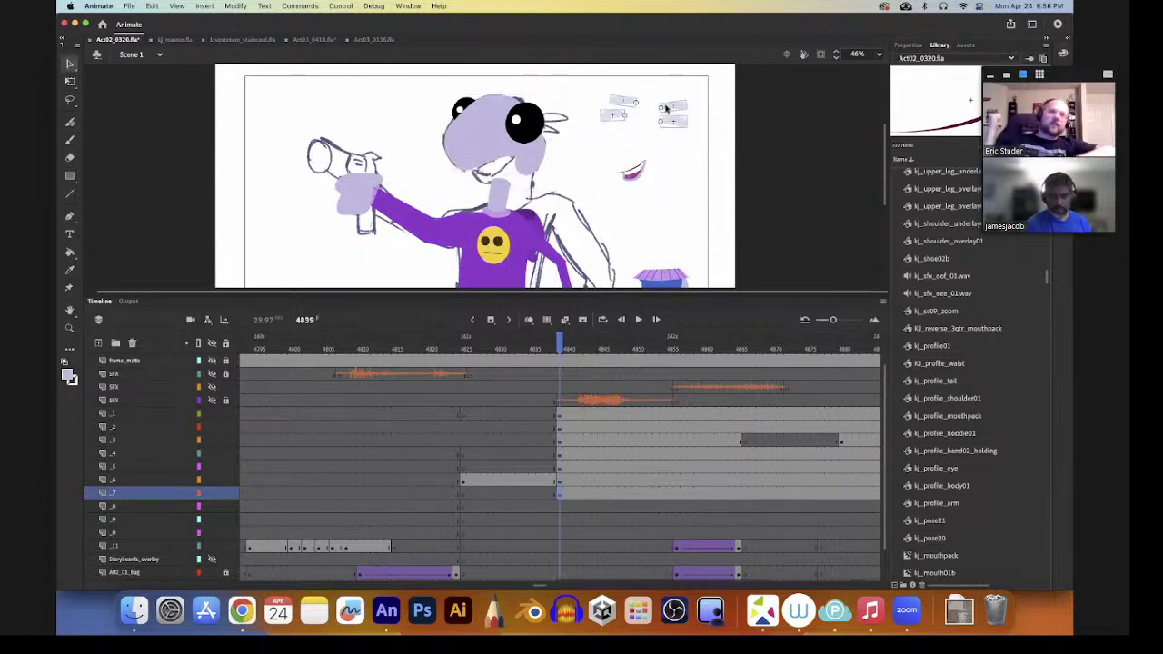
- Move the frame 4839 keyframes of layers _1 to _7 down two layers, freeing layers _1 and _2
left_click(634, 179)
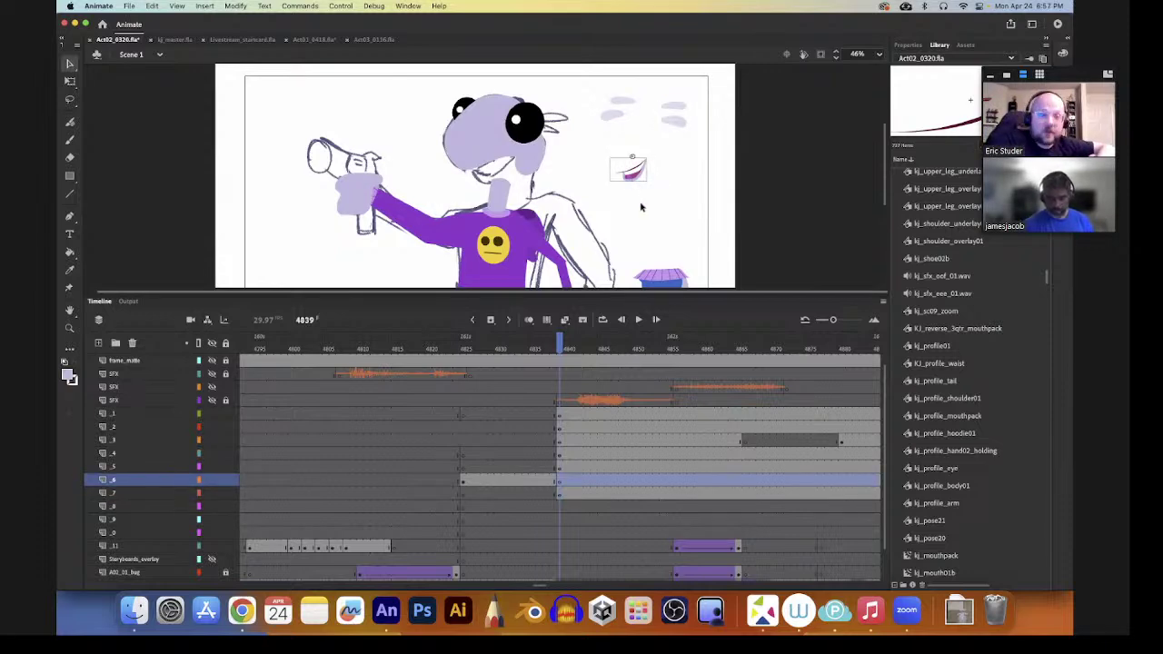
left_click_drag(463, 418, 560, 495)
left_click_drag(559, 499, 564, 525)
mouse_move(578, 416)
left_mouse_down()
mouse_move(581, 426)
mouse_move(561, 428)
left_mouse_up()
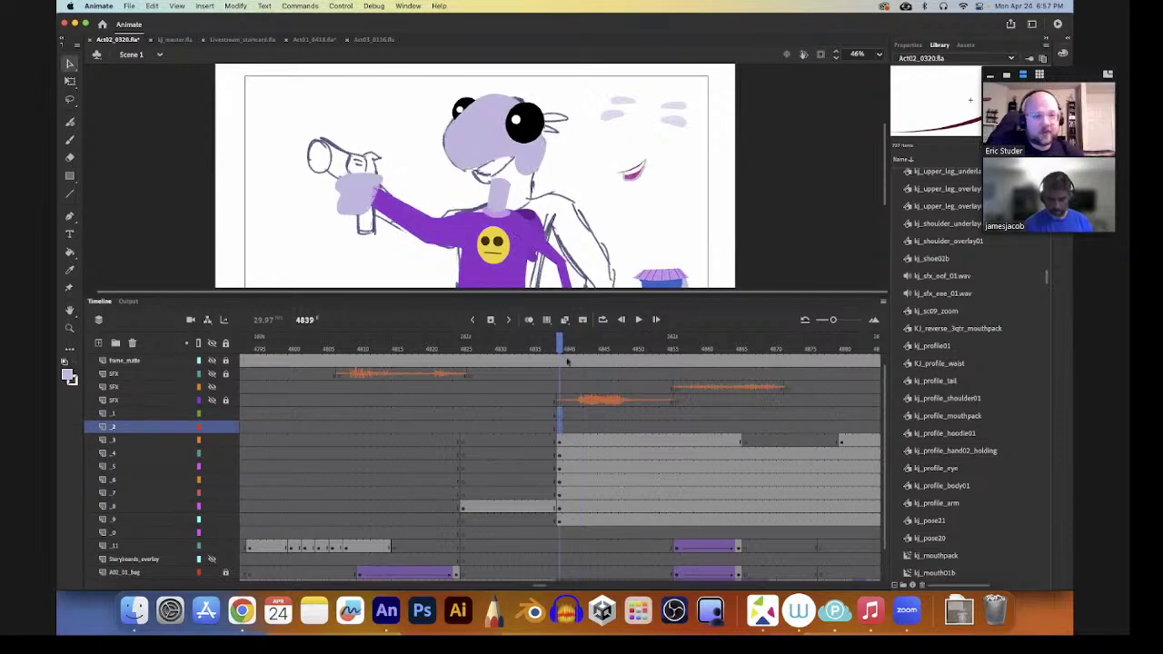
- Cut the mouth graphic from layer _8 and paste it in place on layer _2 at frame 4839
left_click(633, 177)
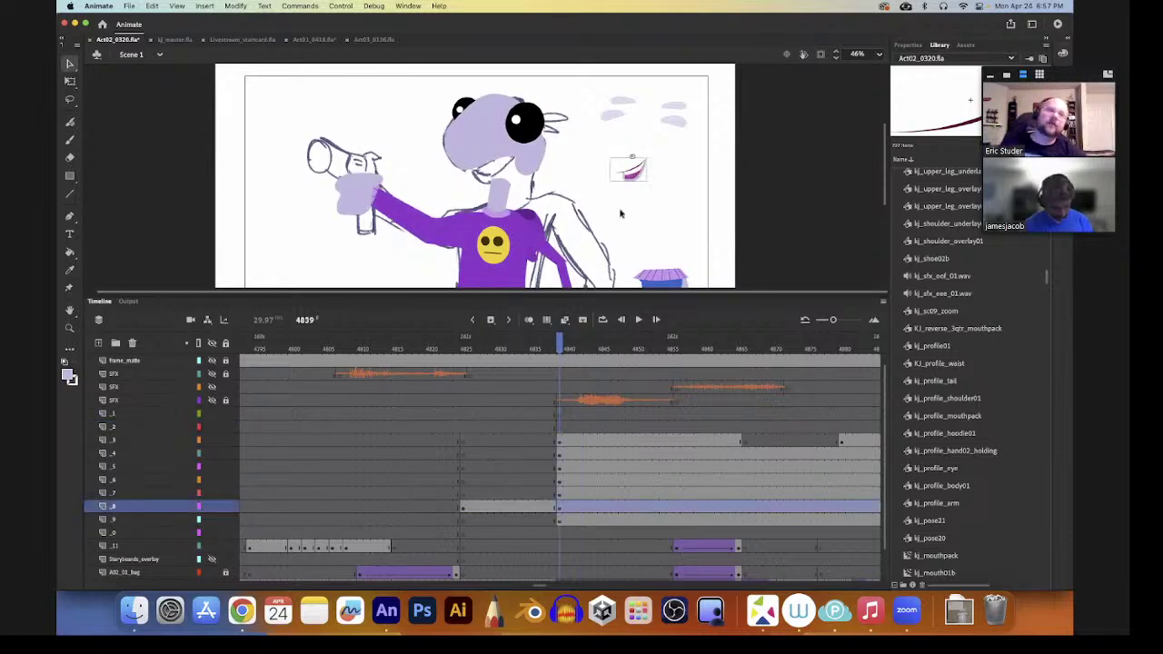
key("Delete")
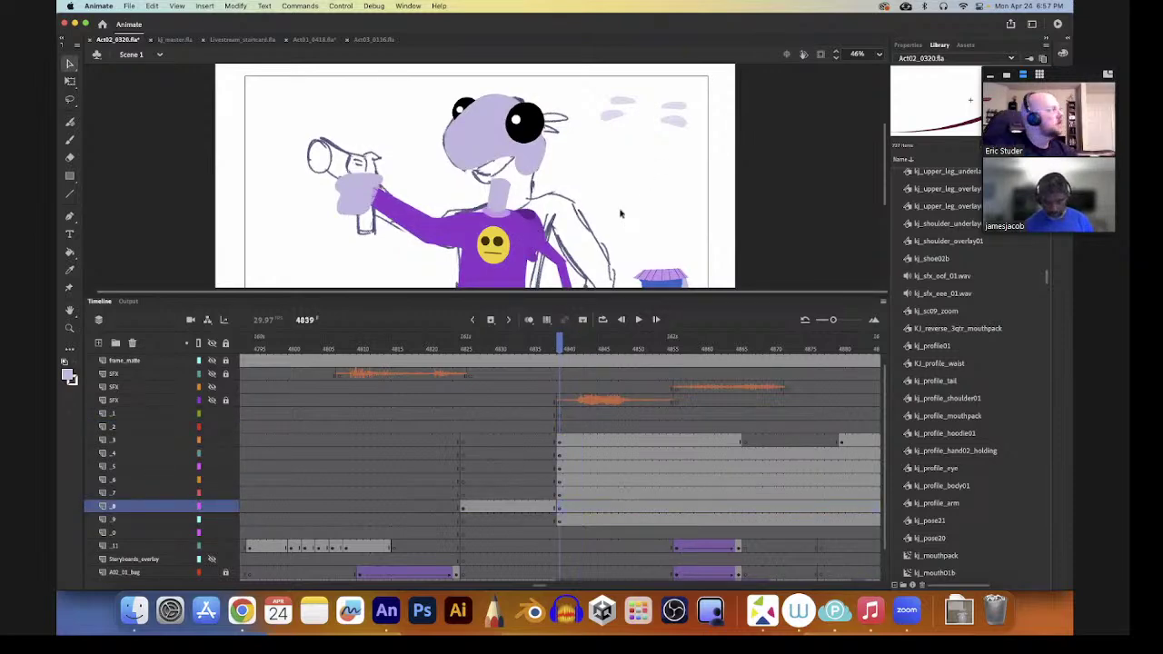
left_click(559, 427)
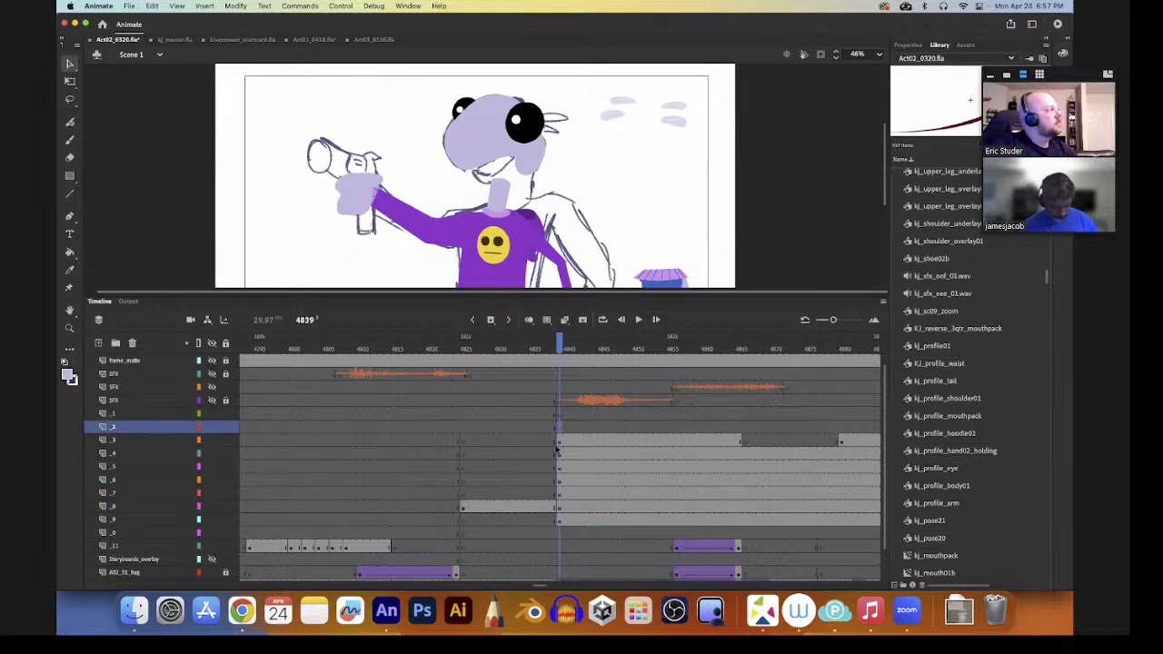
key("super+shift+v")
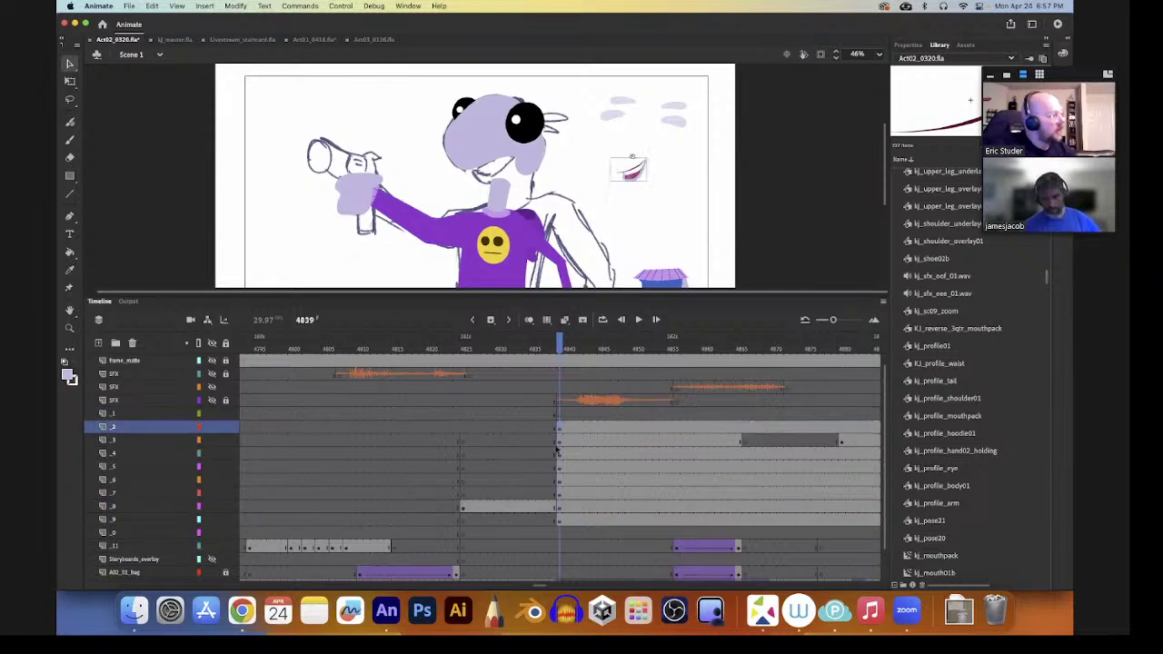
- Move the mouth graphic onto the lower part of the character's head and enlarge it to fit the face
left_click_drag(632, 177, 515, 174)
key("q")
key("v")
key("q")
key("q")
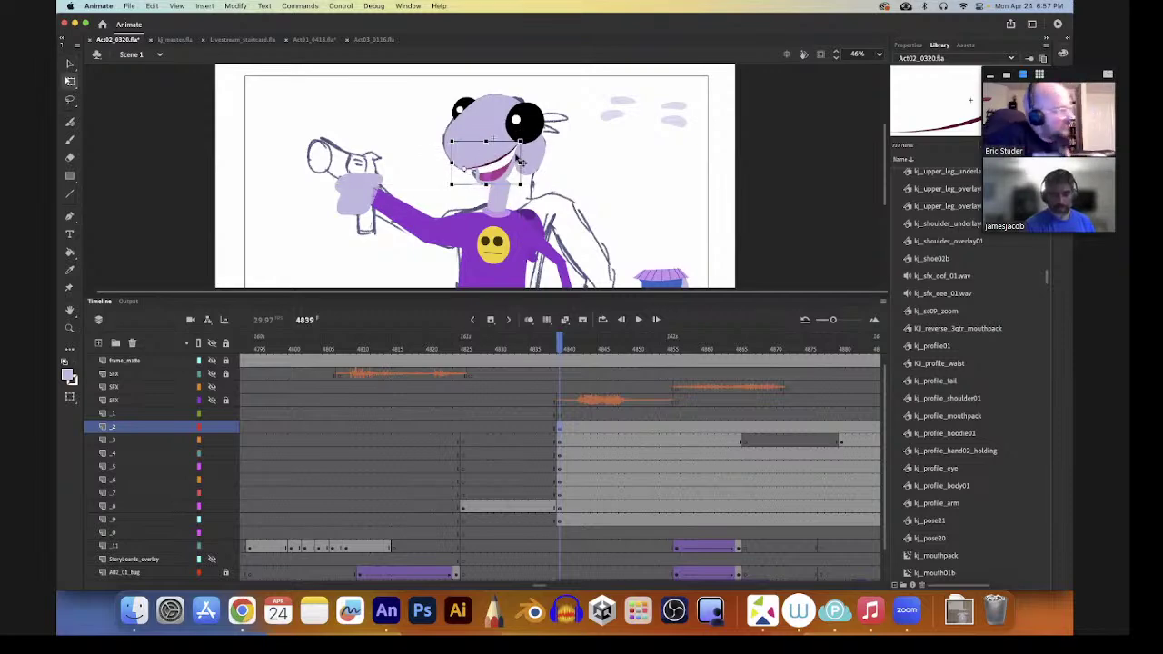
- Skew the mouth graphic downward at its back end and reposition it under the head's upper jaw
left_click_drag(520, 152, 520, 167)
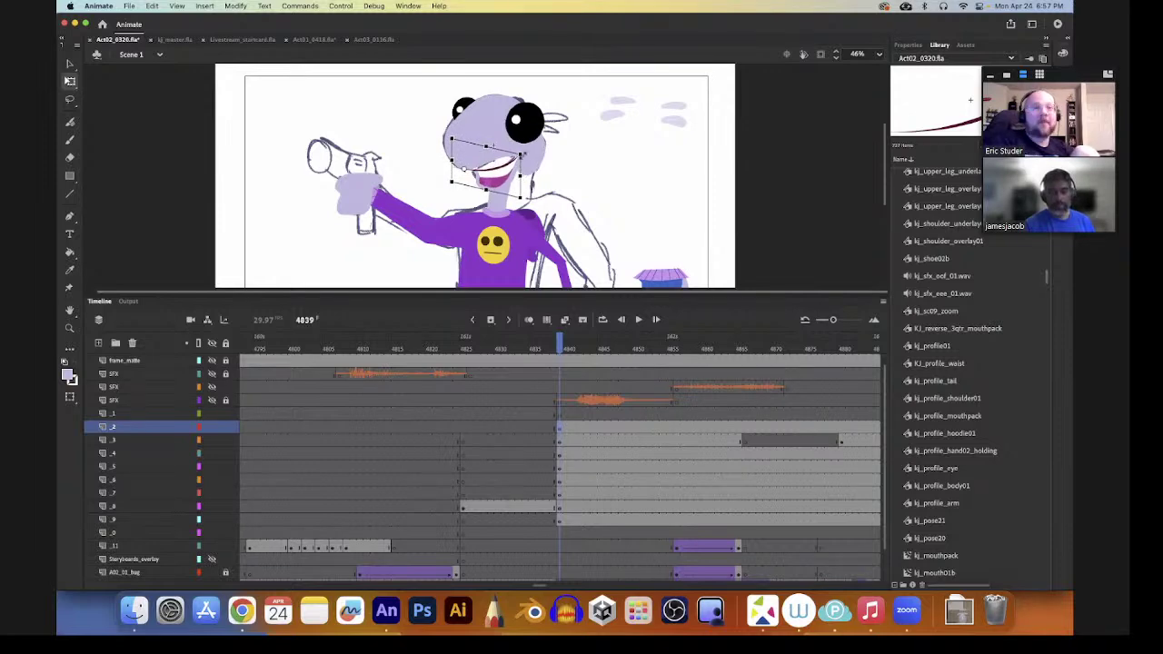
key("v")
left_click_drag(505, 185, 504, 181)
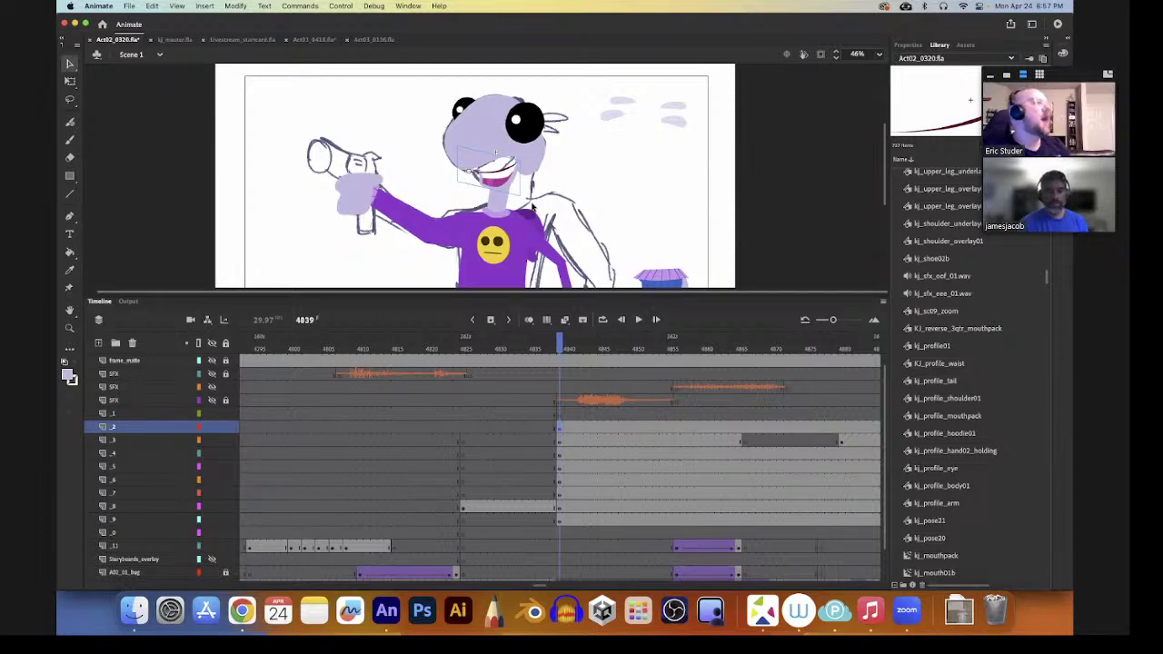
mouse_move(502, 187)
left_mouse_down()
mouse_move(519, 175)
mouse_move(506, 174)
left_mouse_up()
left_click(69, 81)
key("super+shift+a")
key("v")
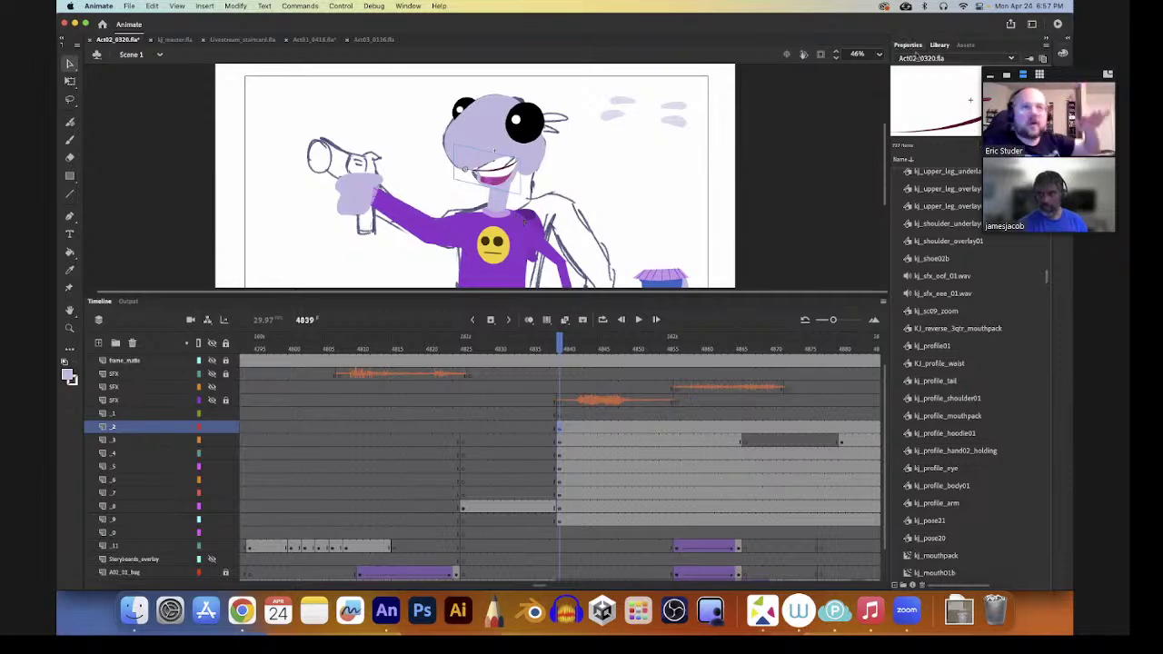
- Change the mouth graphic's first looping frame to a wide-open mouth pose
left_click(908, 44)
left_click_drag(1016, 362, 1022, 361)
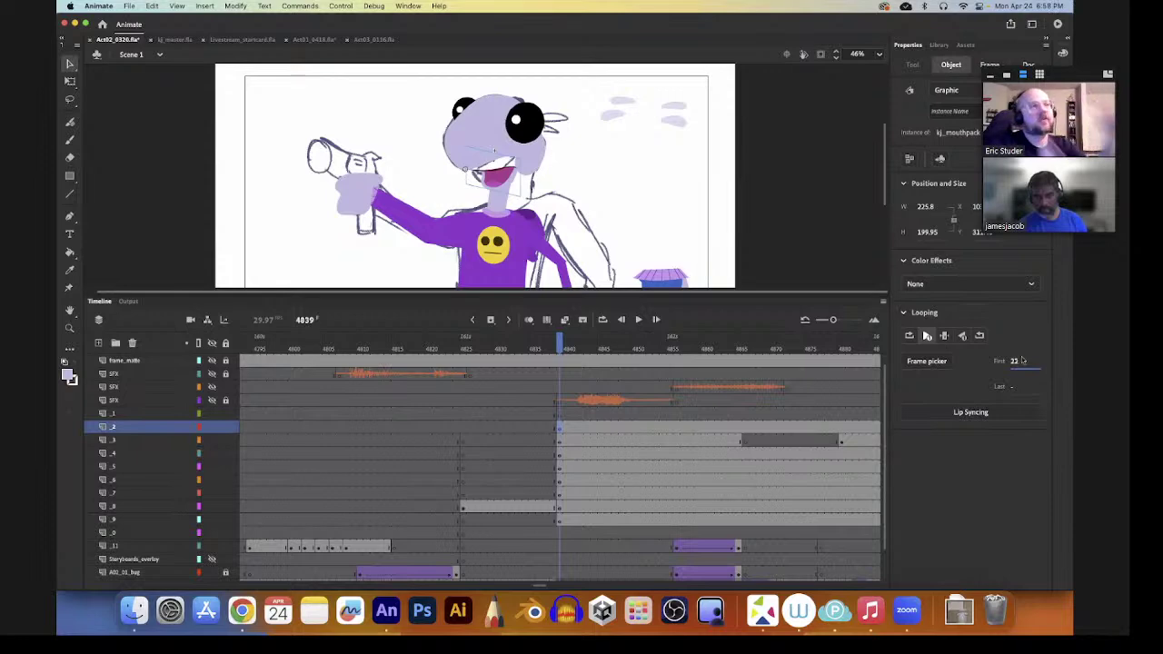
- Group the head shape on layer _4 at frame 4839
left_click(538, 172)
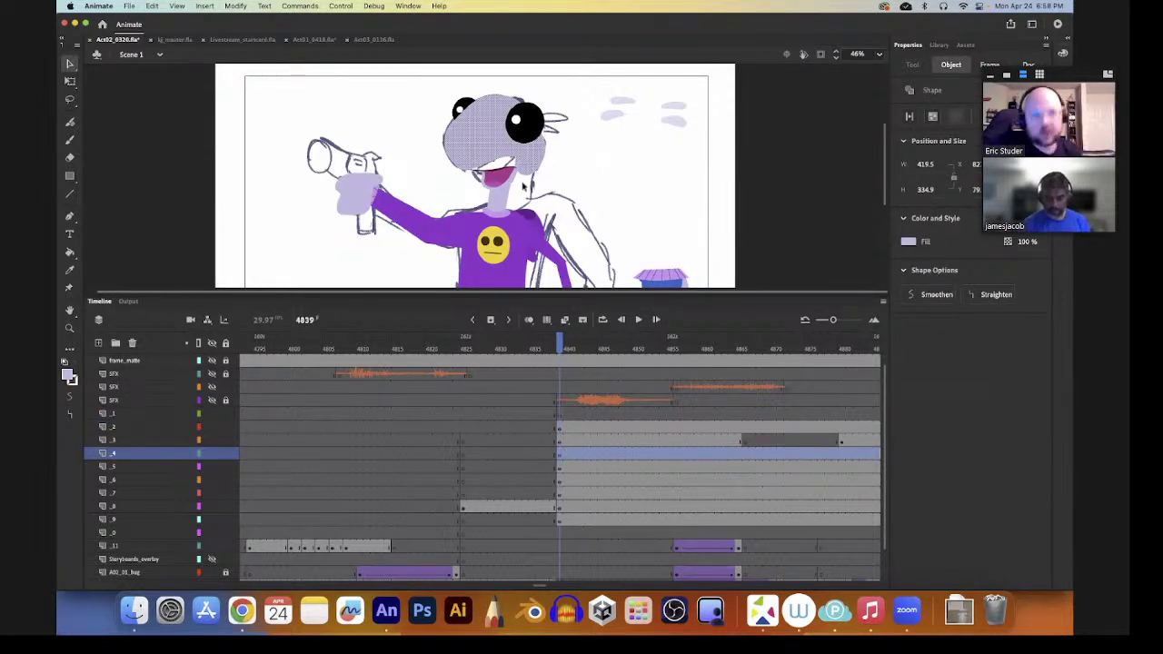
left_click(560, 453)
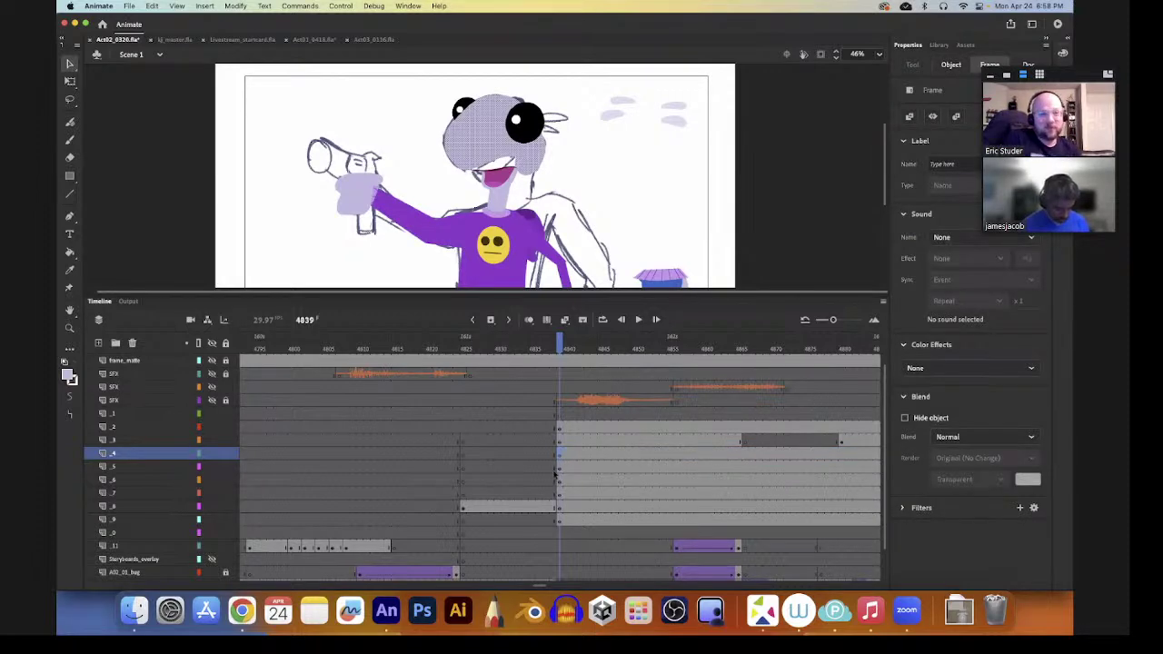
key("super+g")
- Inside the head group, reshape the outline to cover the gap above the mouth and trim the rear jaw lobe, and exit the group
double_click(529, 173)
key("z")
left_click_drag(482, 95, 543, 197)
key("v")
left_click(576, 209)
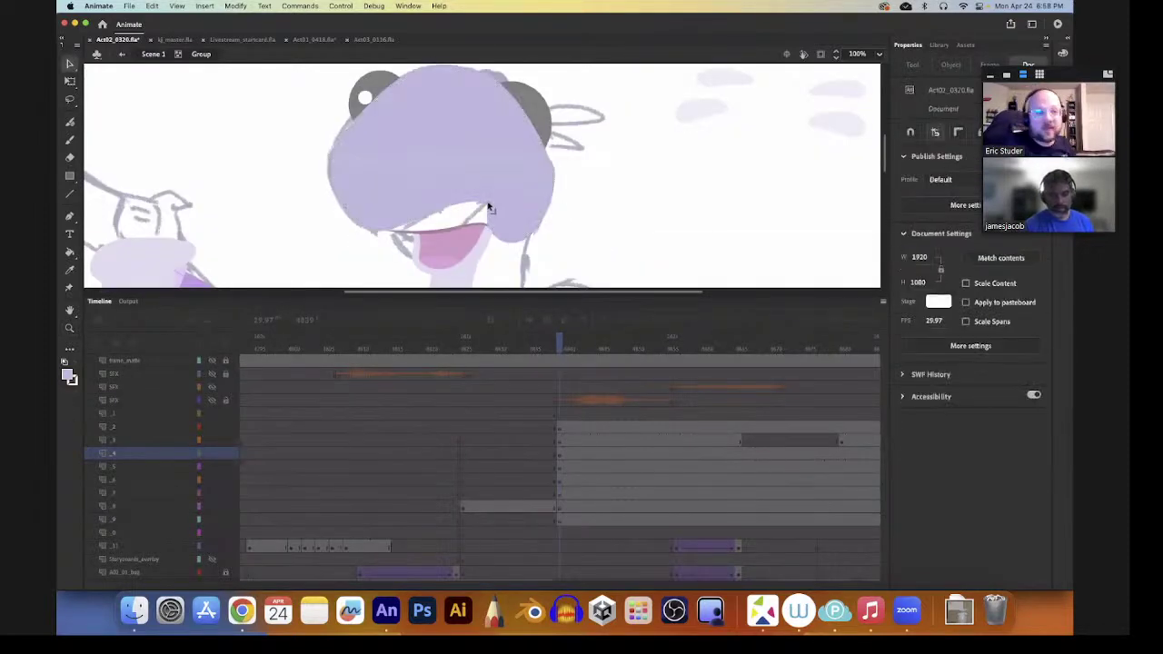
left_click_drag(447, 209, 425, 230)
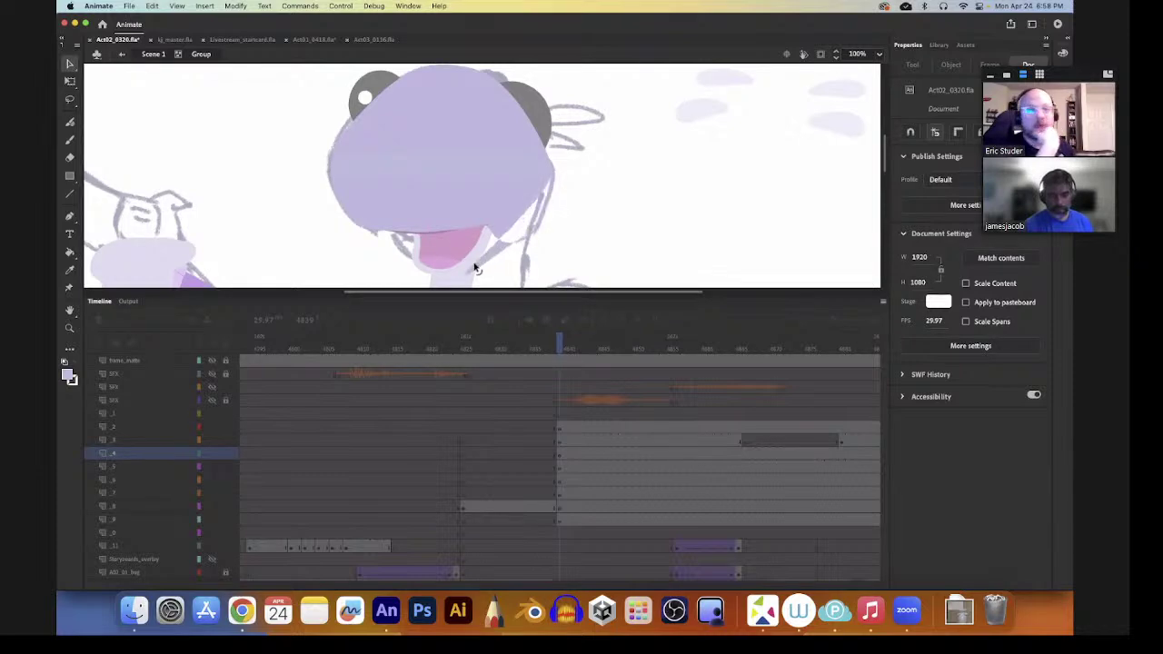
left_click_drag(536, 200, 488, 241)
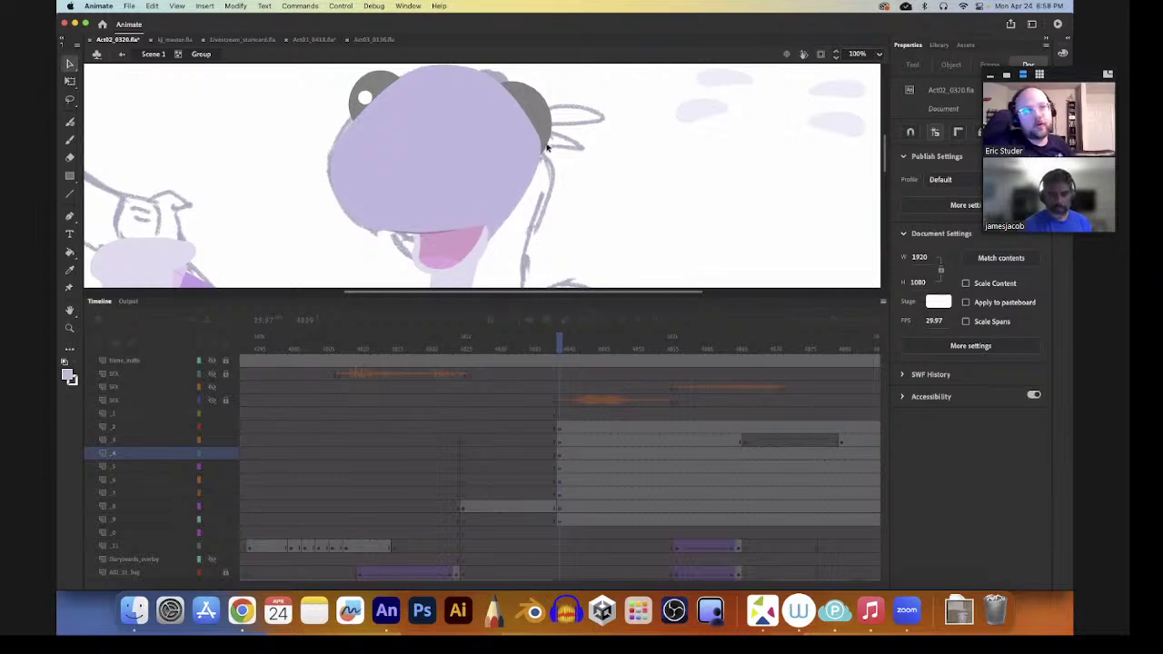
scroll(572, 186, "up", 2)
double_click(573, 212)
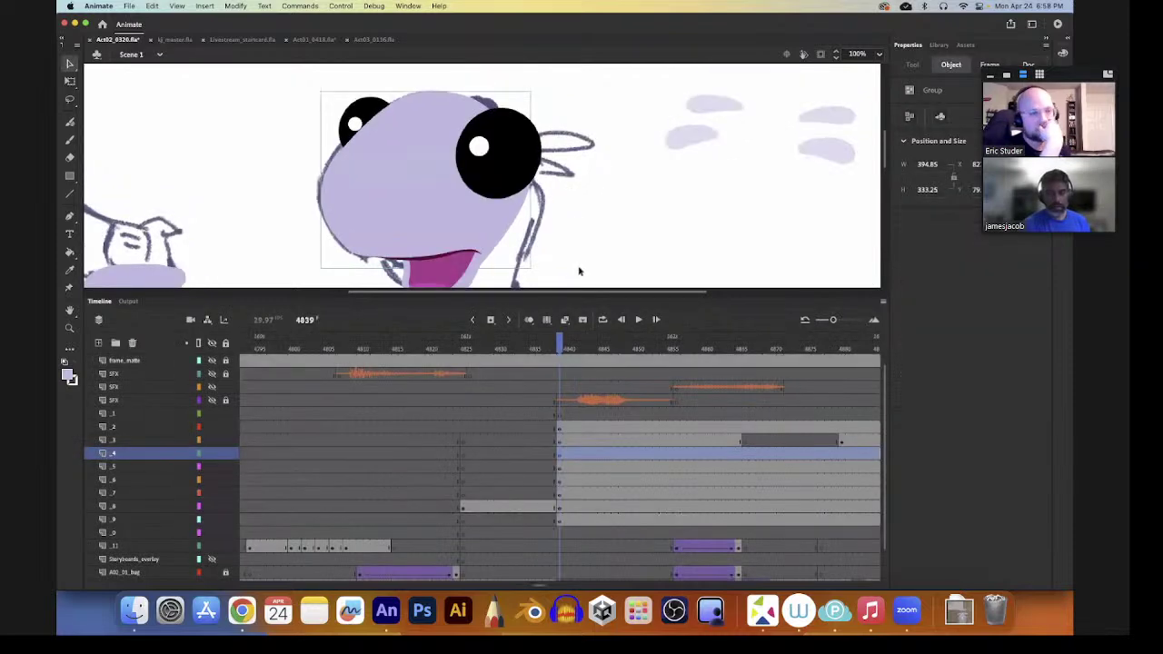
- Inside the head group, extend the head shape down the back of the neck to the shirt collar, and exit the group
key("z")
left_click(565, 229, "alt")
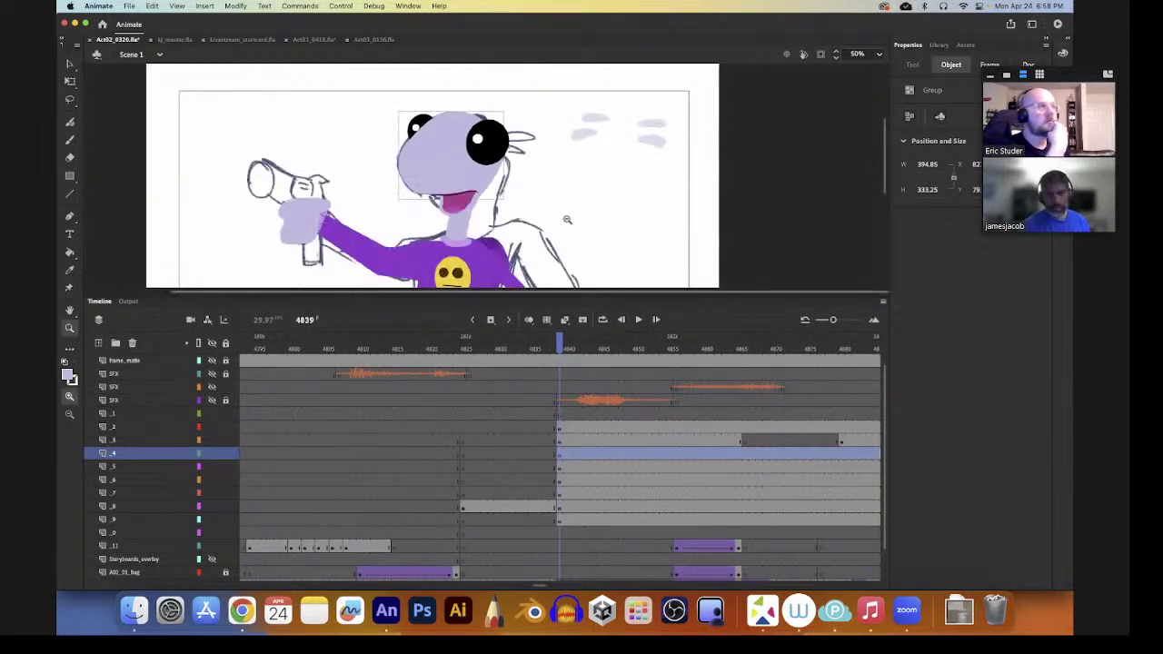
left_click(561, 227, "alt")
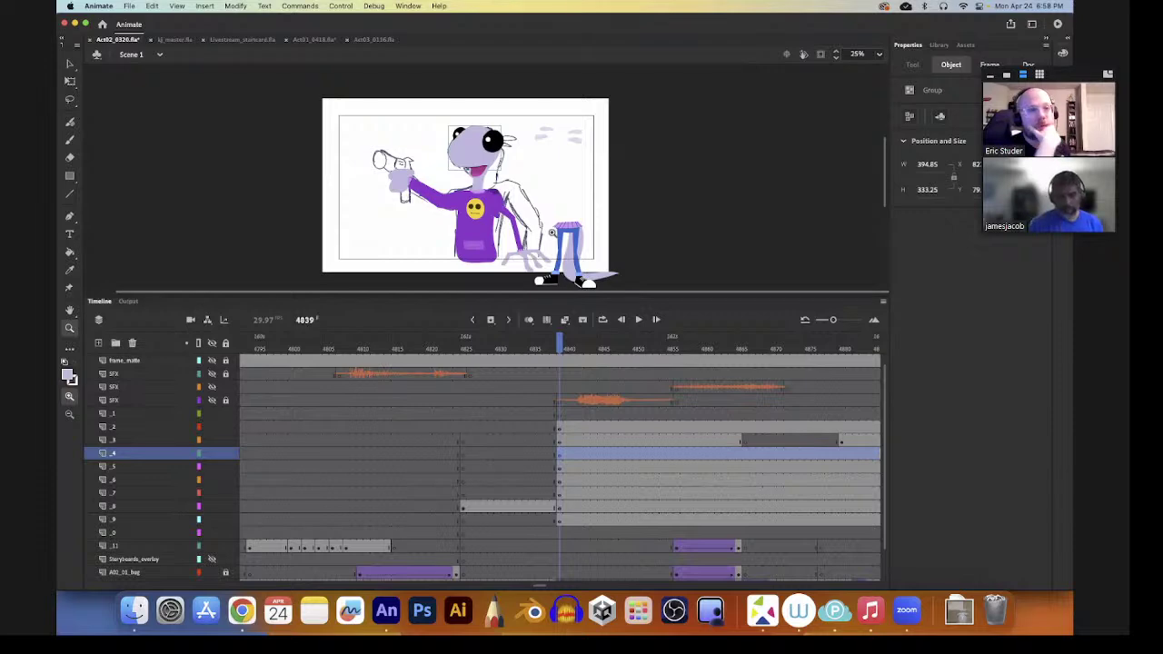
key("v")
key("z")
left_click_drag(461, 111, 537, 181)
key("v")
double_click(505, 176)
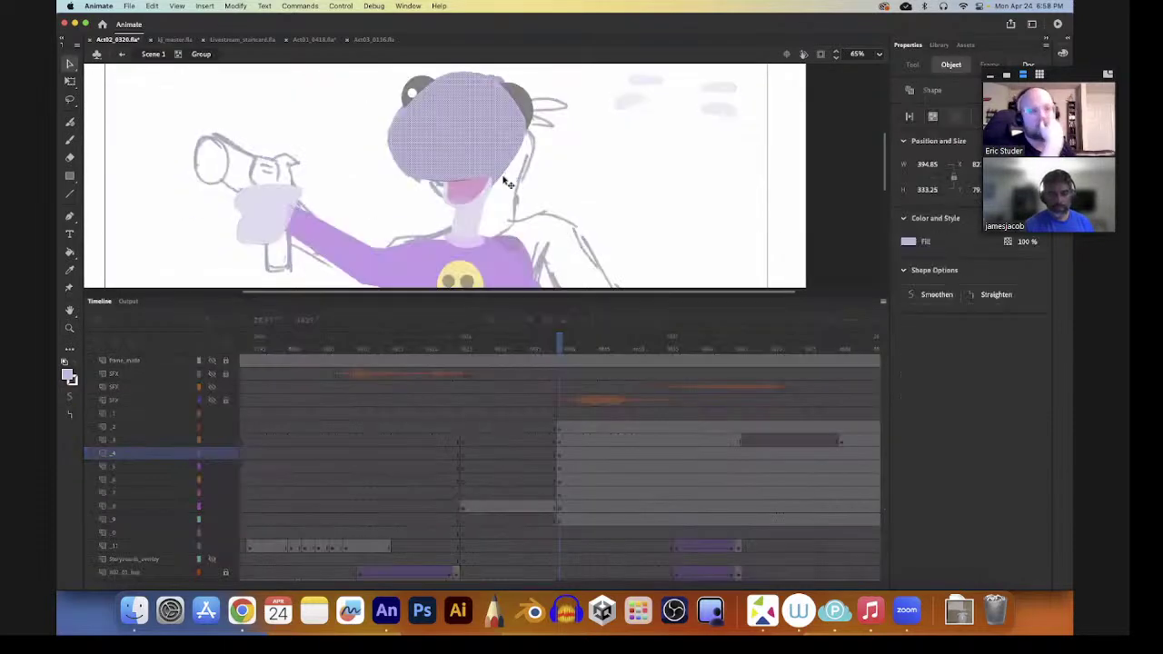
left_click(505, 178)
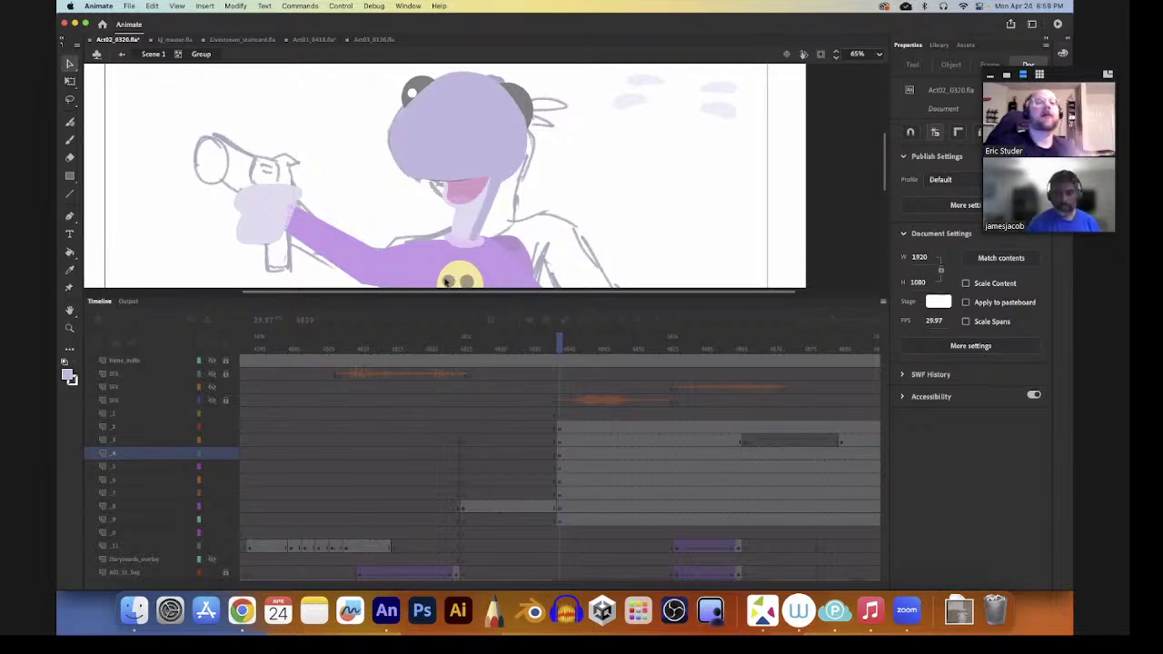
double_click(580, 196)
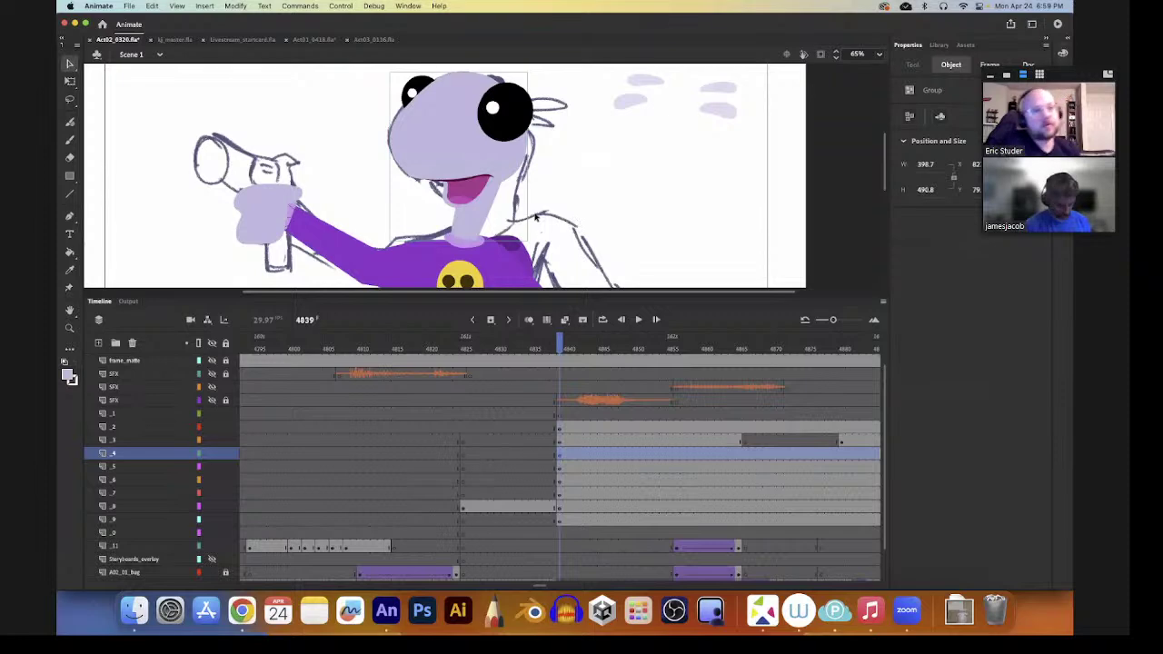
- Select the leg, shoe and tail pieces on layer _8 without the hand and move them off the stage, past its right edge
key("z")
left_click(545, 211, "alt")
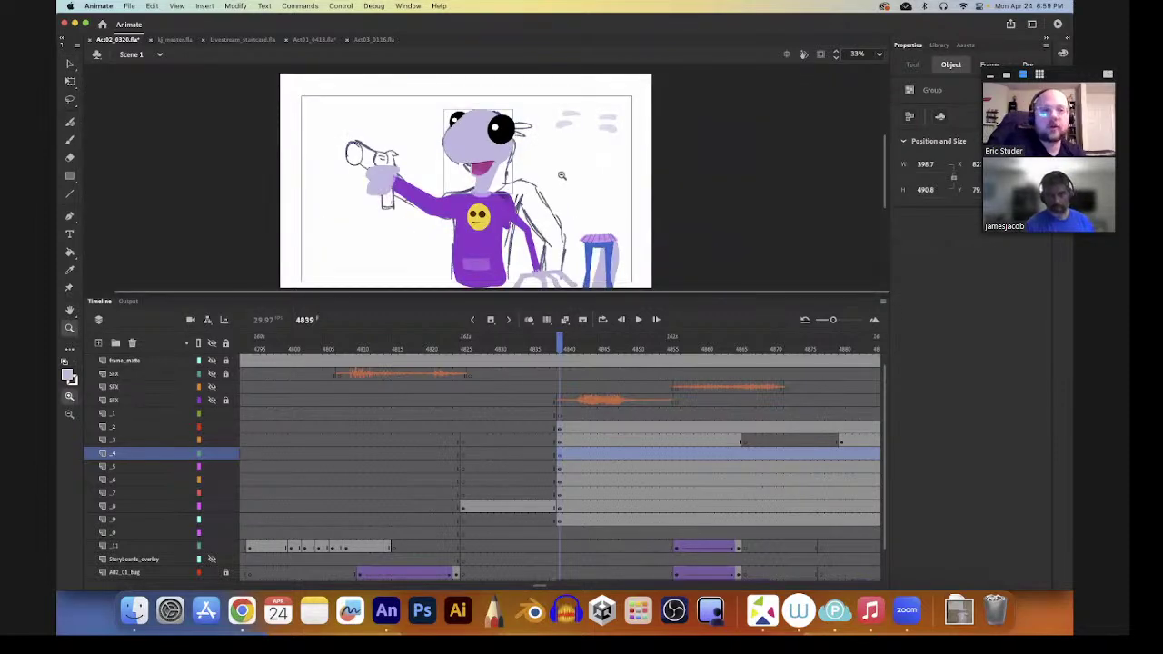
left_click(551, 198, "alt")
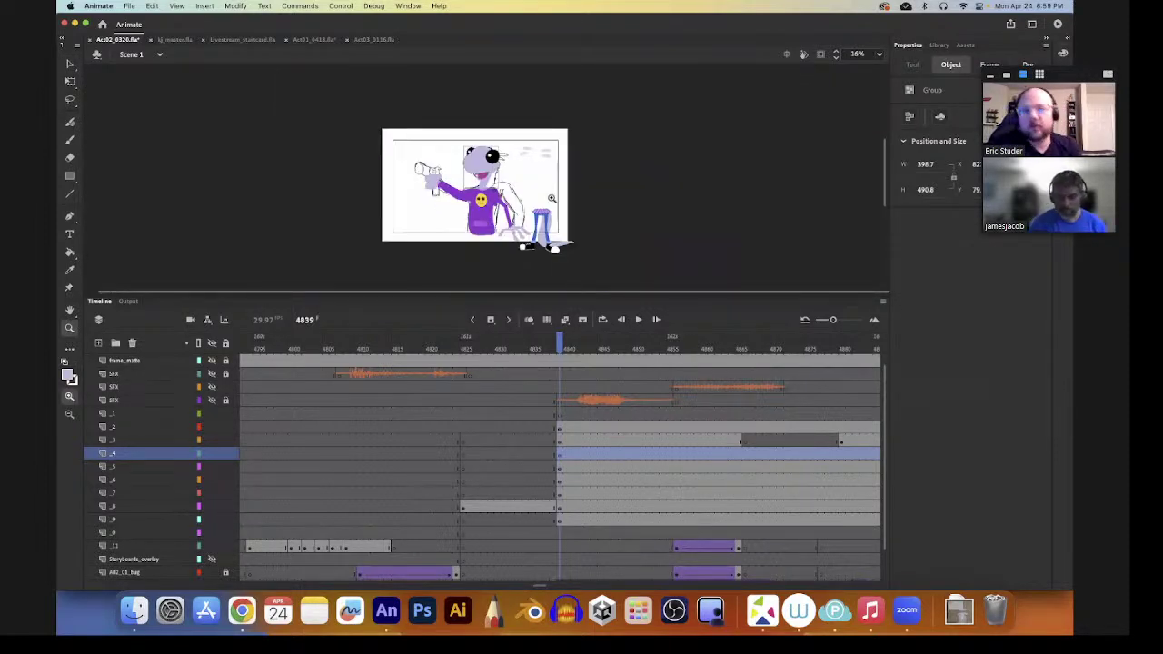
key("v")
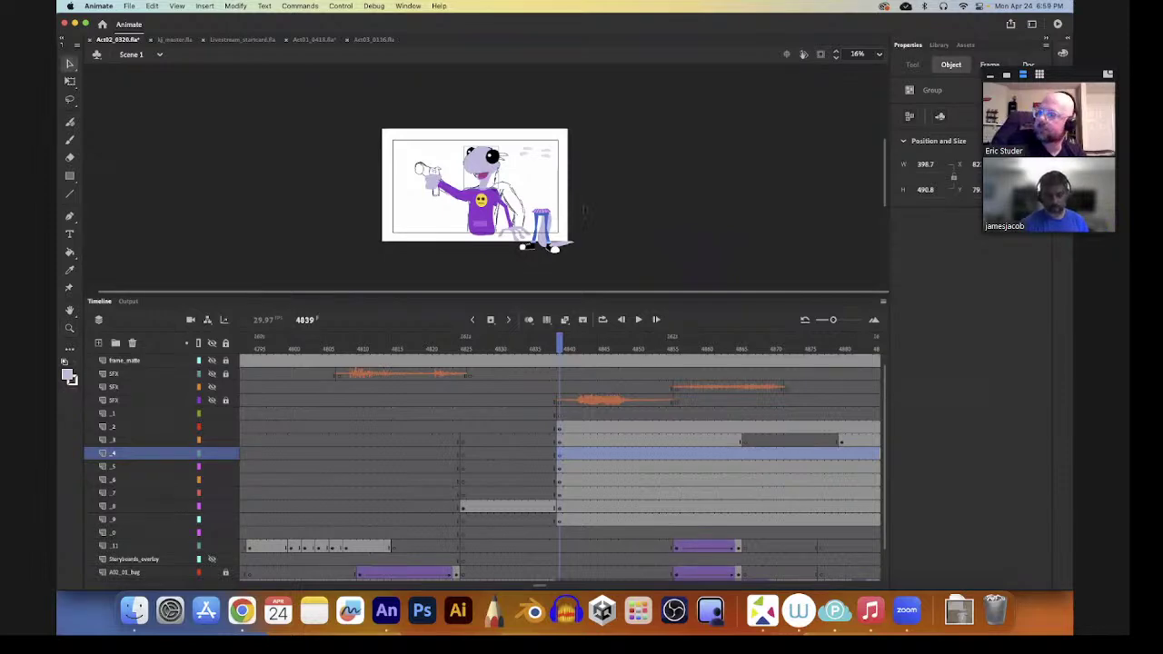
left_click_drag(589, 197, 531, 258)
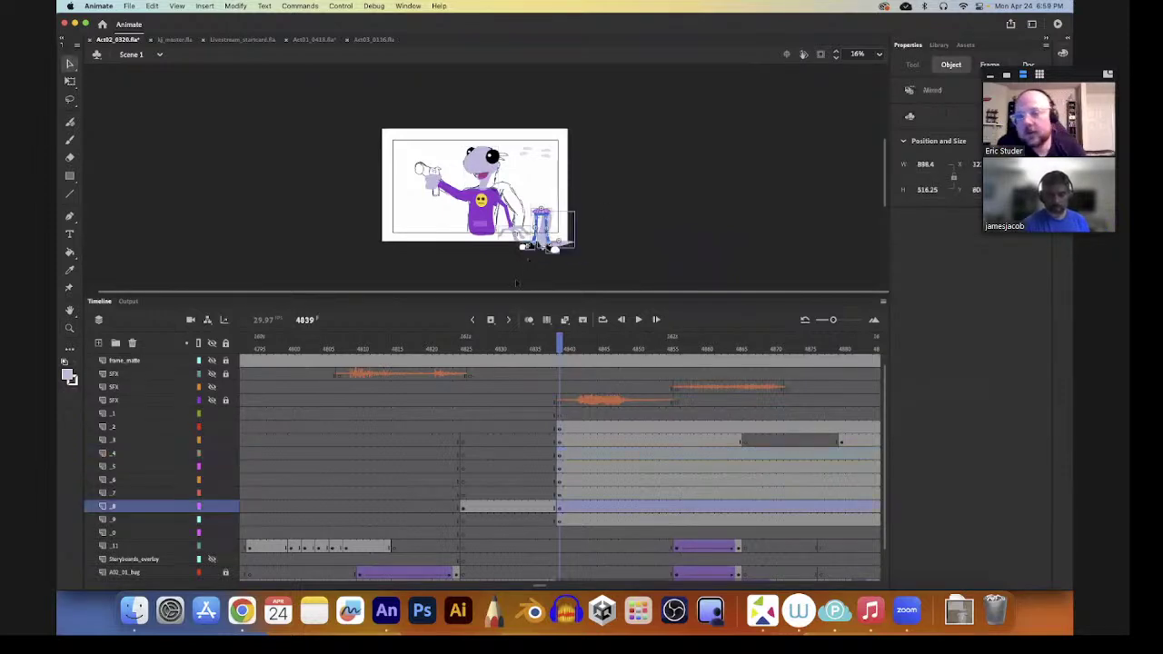
left_click(515, 232, "shift")
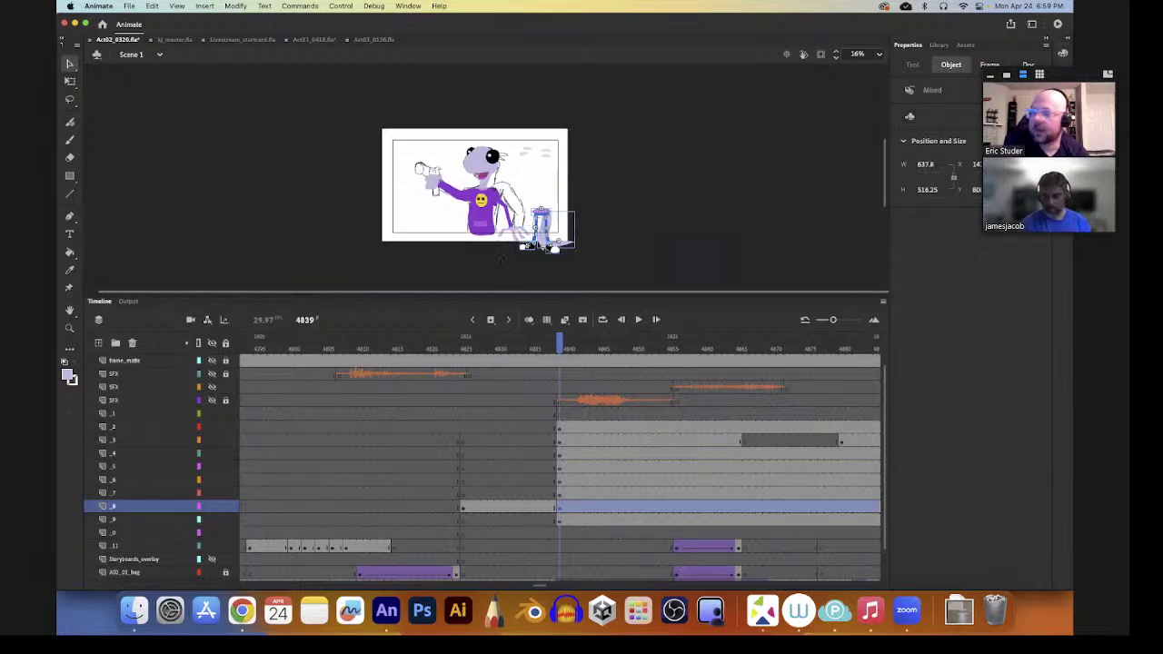
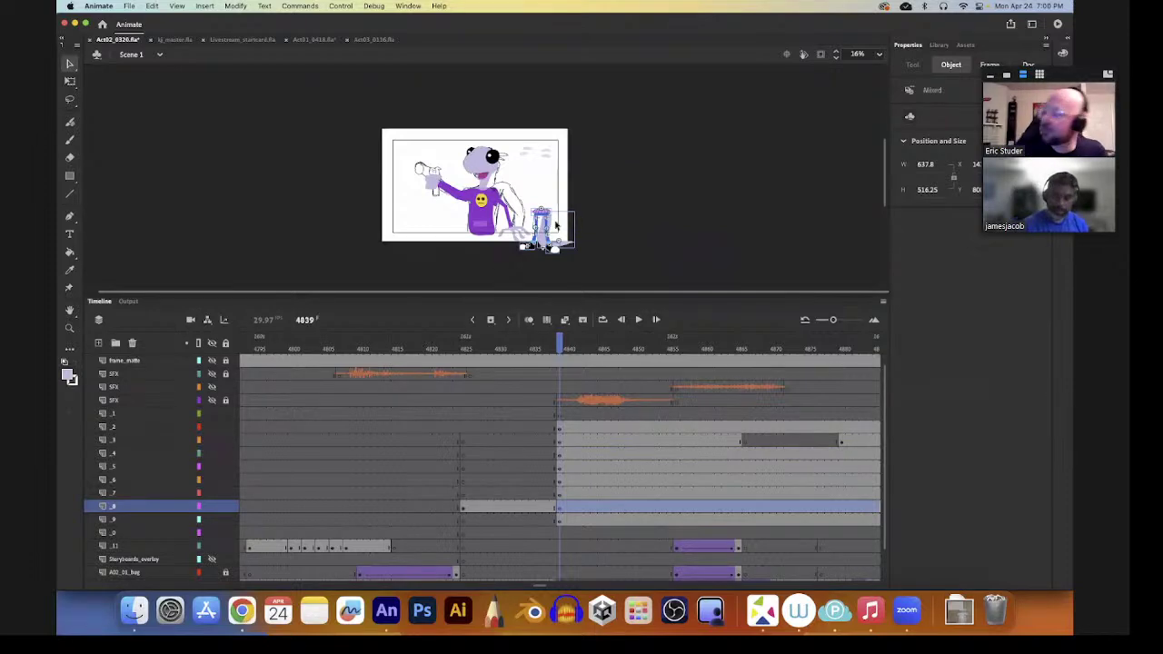
left_click_drag(558, 227, 622, 211)
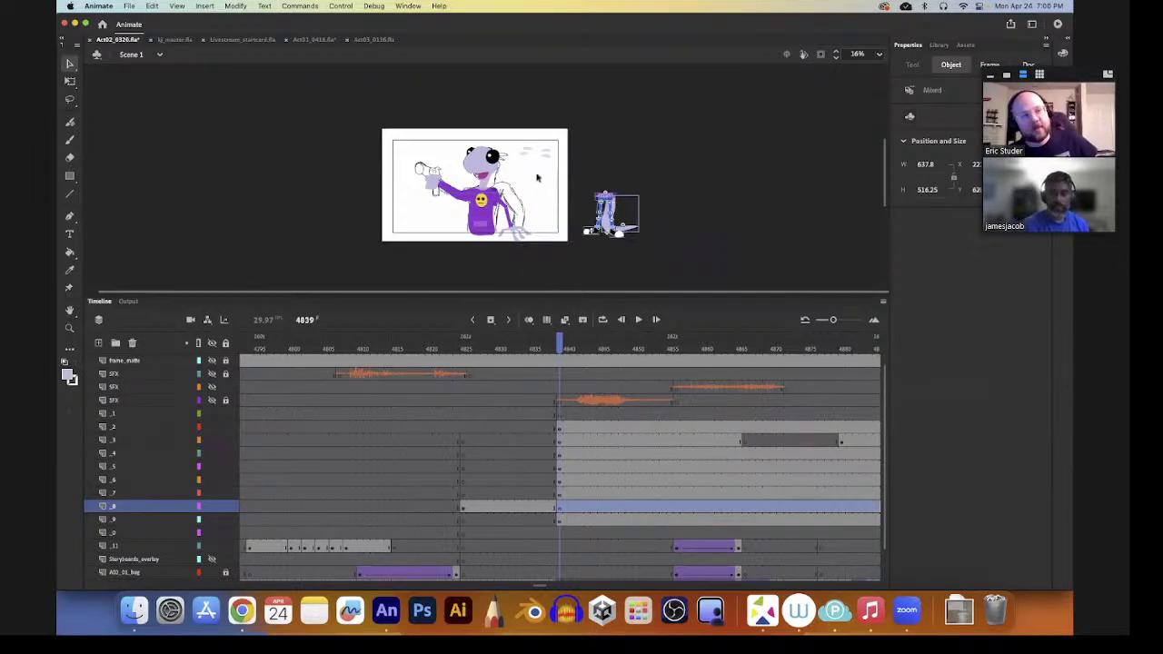
- Transfer the outermost pair of gill shapes from layer _9 to layer _4 at frame 4839, keeping their position
left_click(537, 178)
double_click(550, 152)
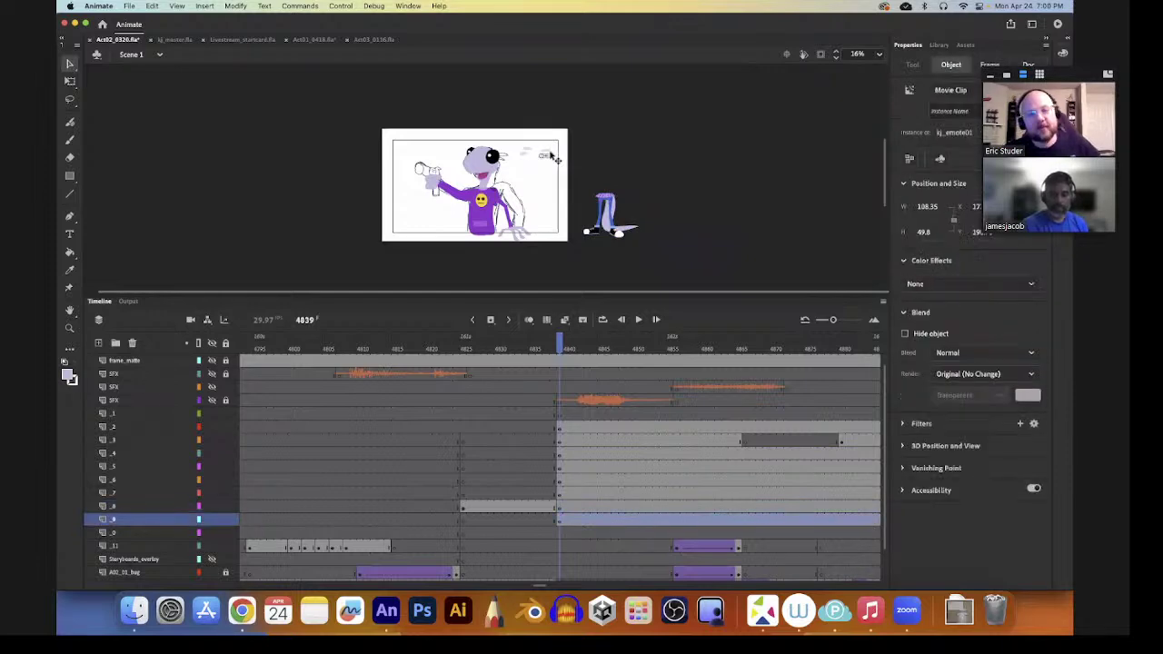
double_click(546, 169)
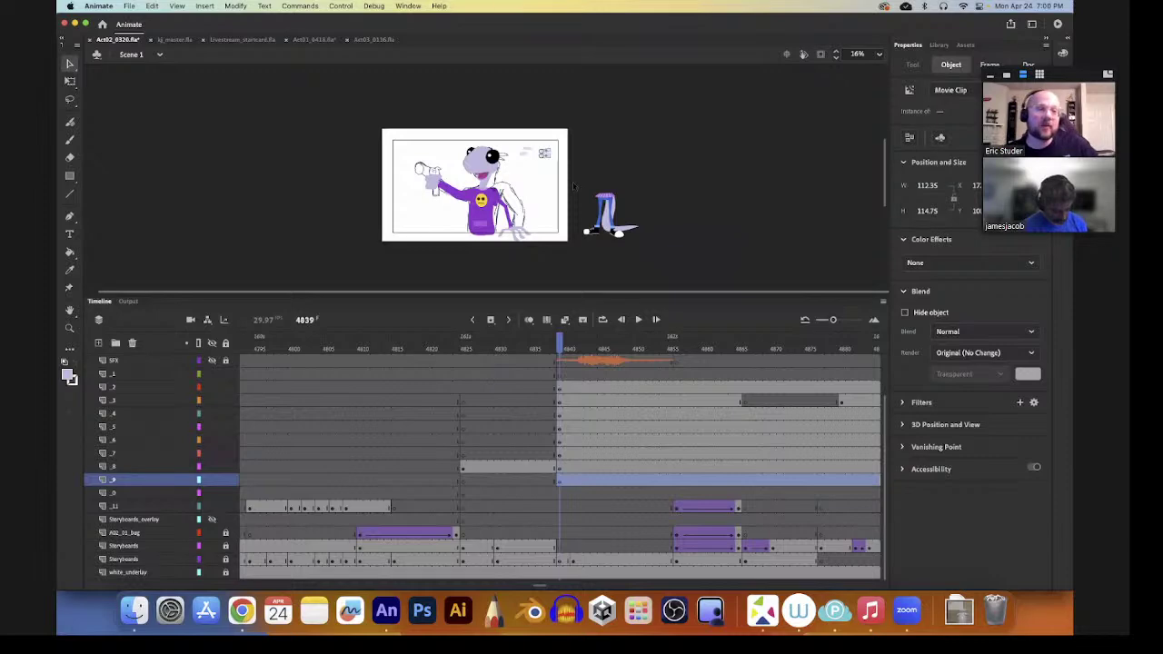
left_click(573, 186)
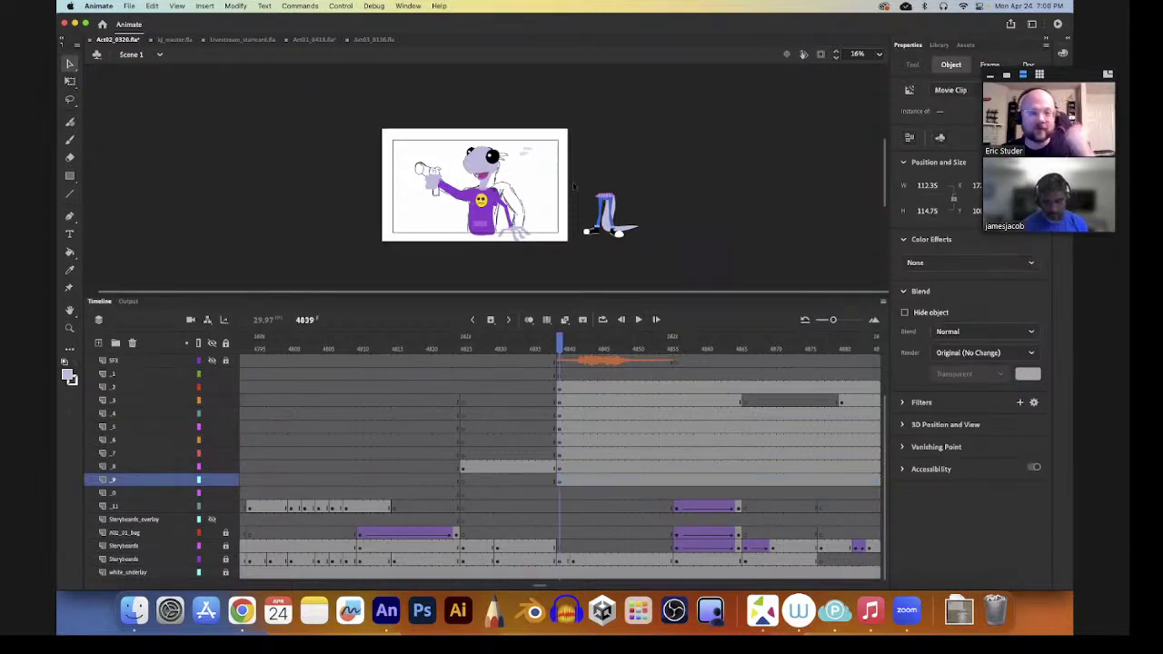
left_click(557, 389)
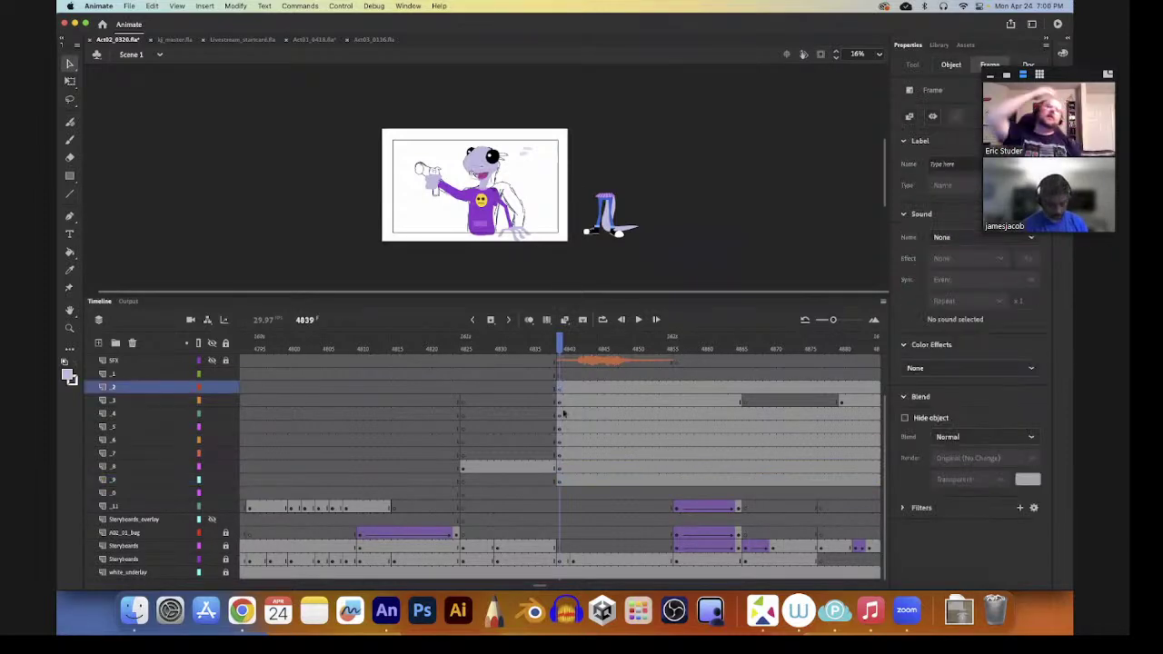
left_click(559, 401)
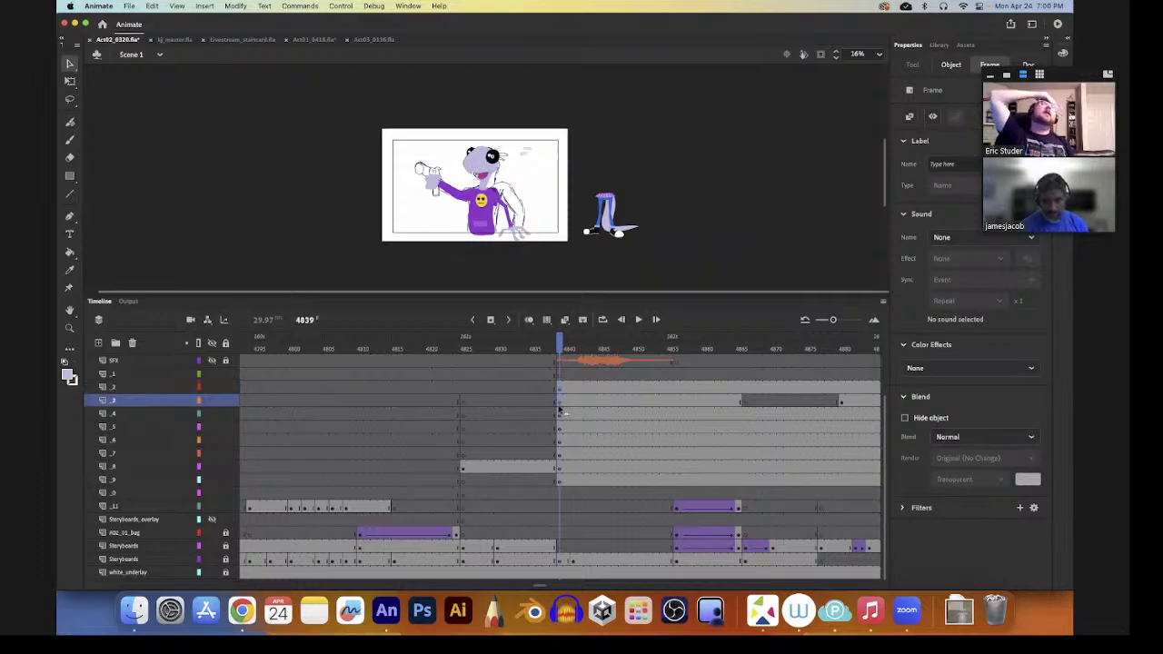
left_click(558, 415)
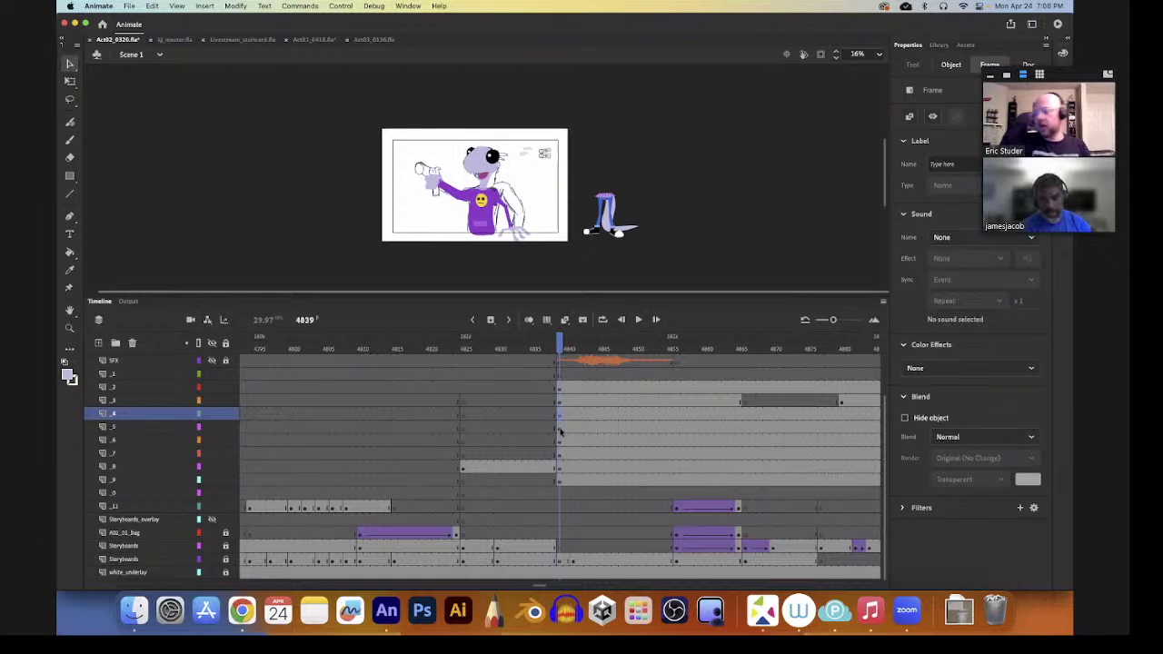
- Enlarge the gill pair on layer _4 to about 194 px wide and place it at the back of the head beside the near eye
left_click(548, 163)
key("q")
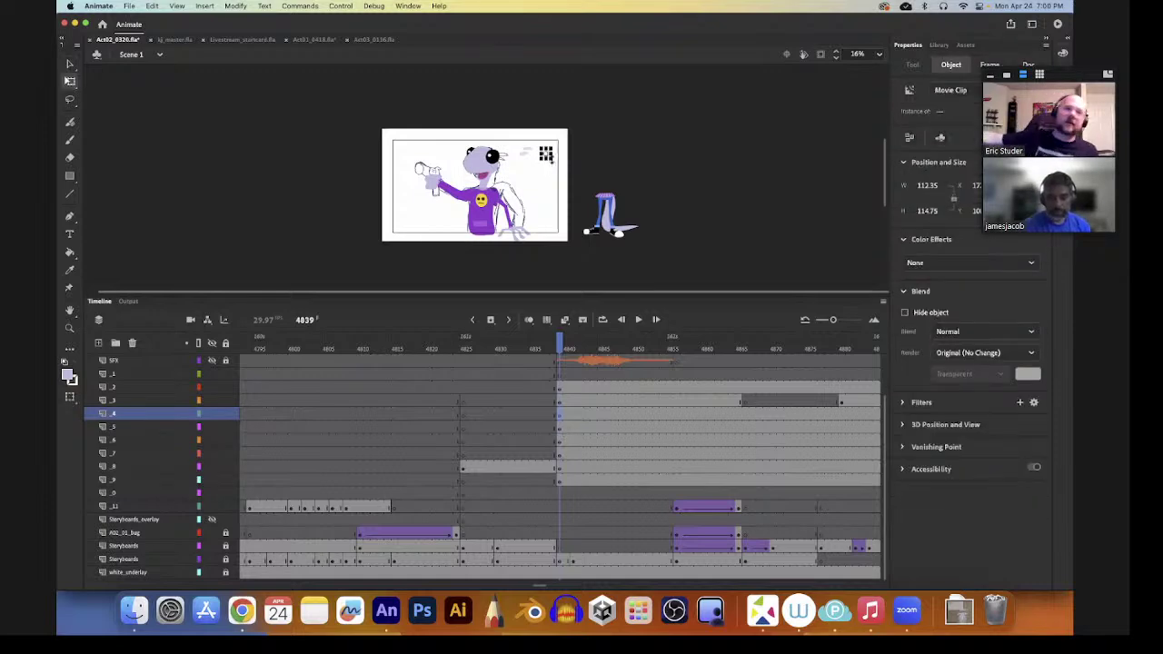
left_click_drag(551, 160, 514, 170)
key("v")
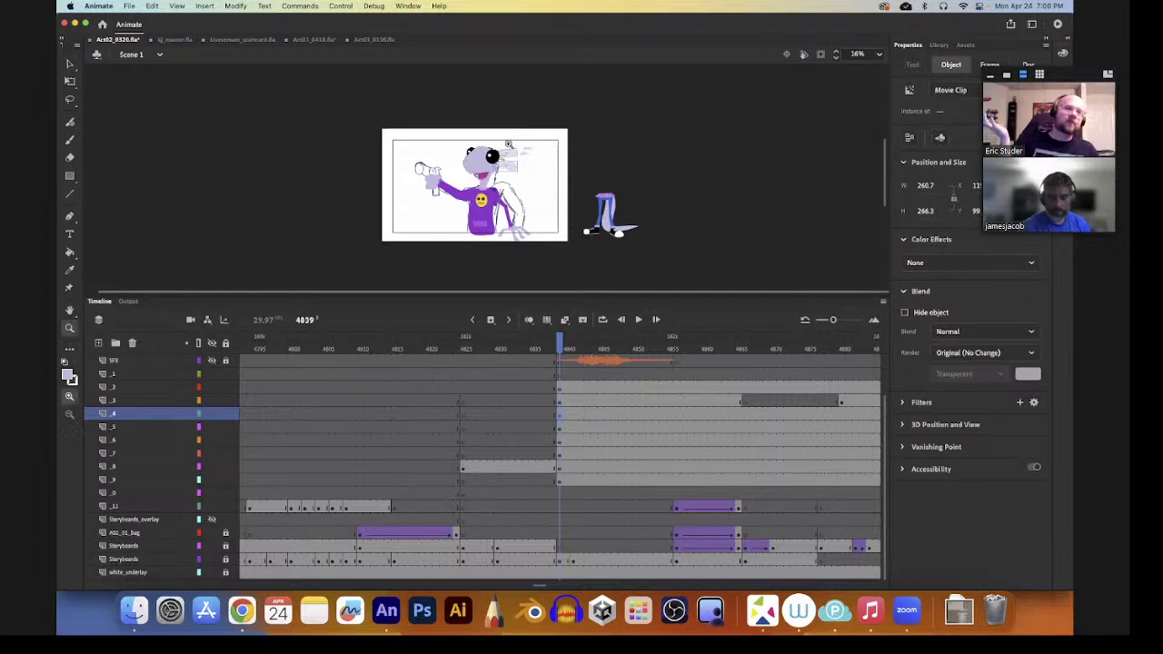
key("z")
left_click_drag(491, 125, 543, 188)
key("q")
left_click_drag(488, 226, 471, 213)
key("v")
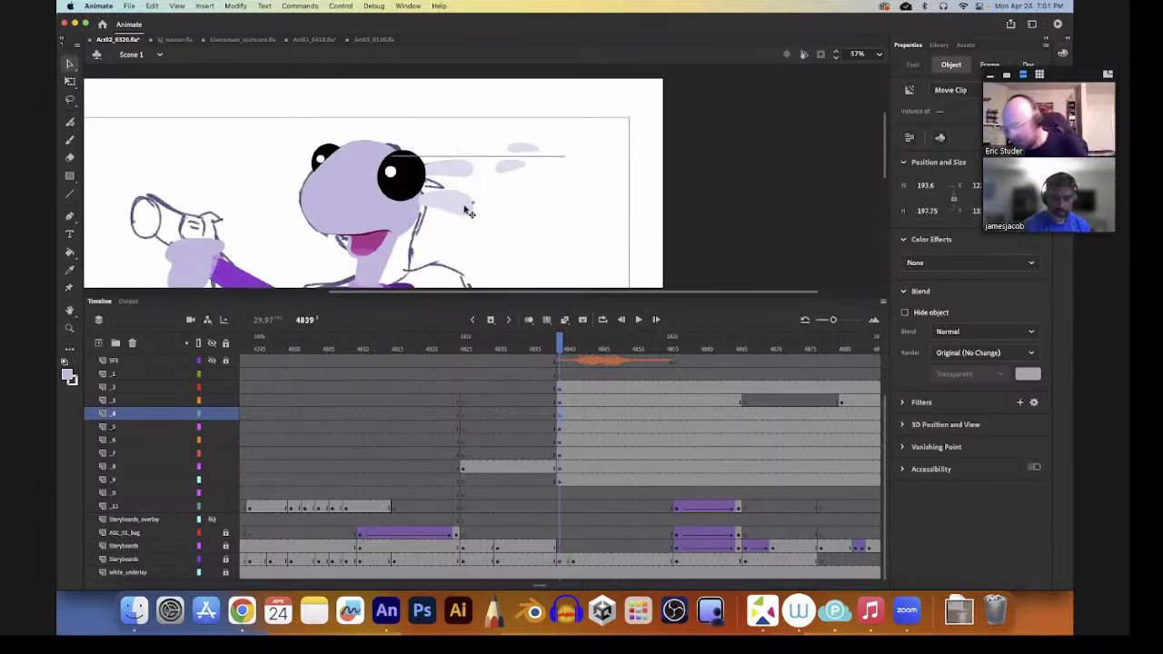
- Rotate the near-side gills so they sweep down from behind the near eye, and shrink the pair to about 185 px wide
key("q")
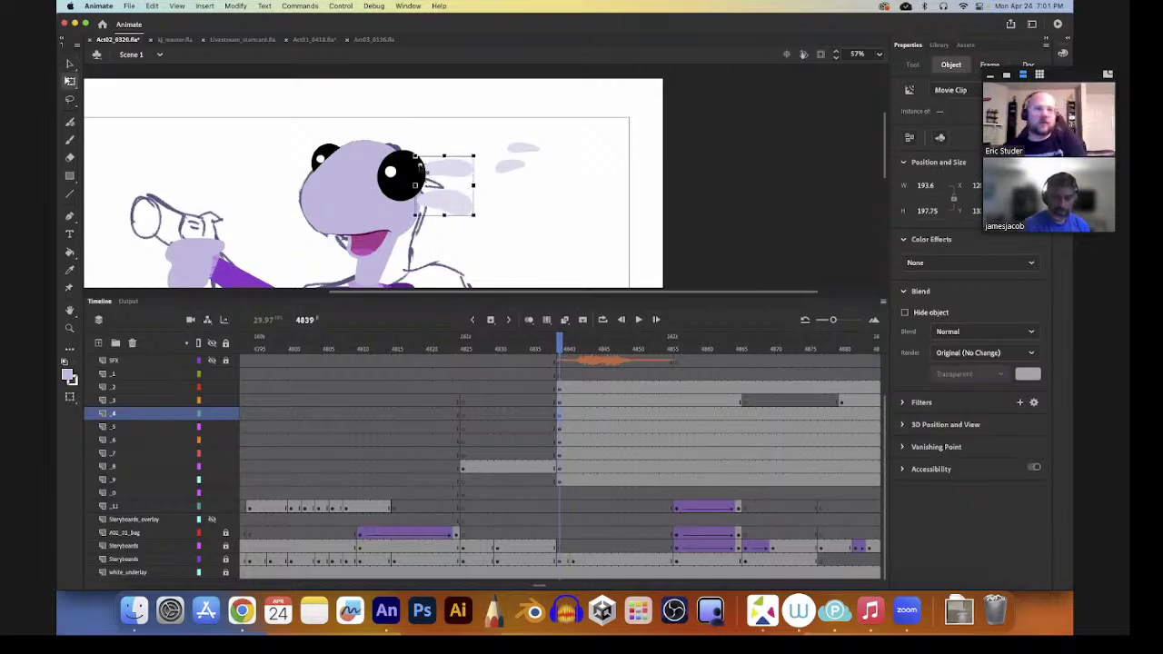
left_click_drag(480, 160, 443, 219)
key("v")
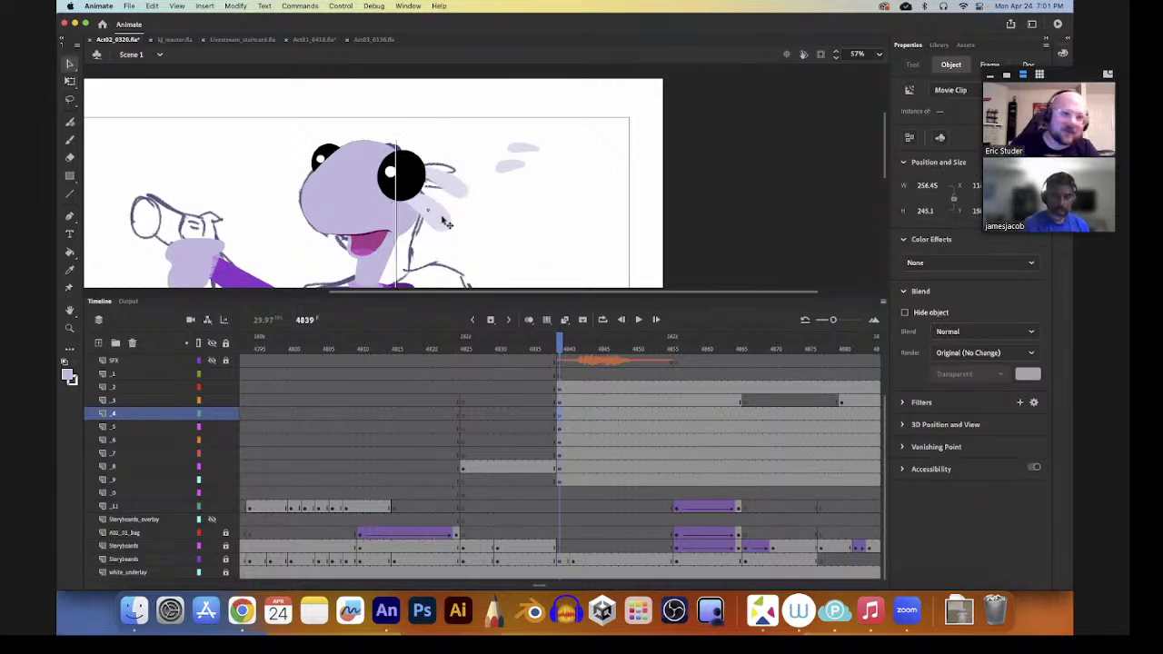
left_click(482, 211)
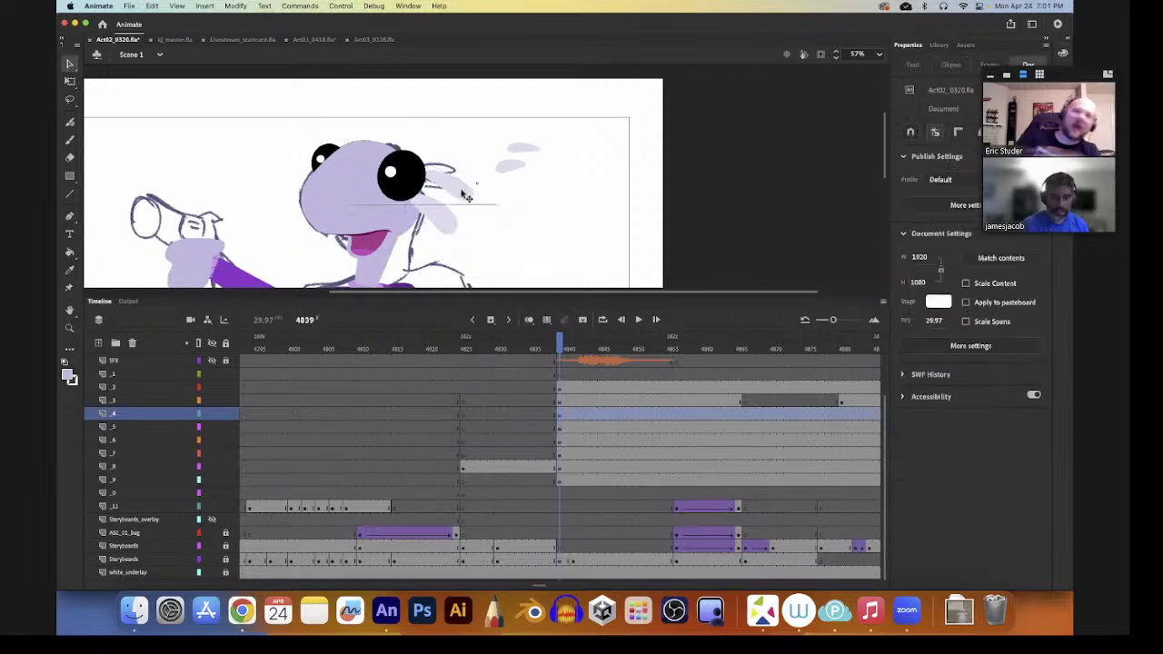
left_click(461, 205)
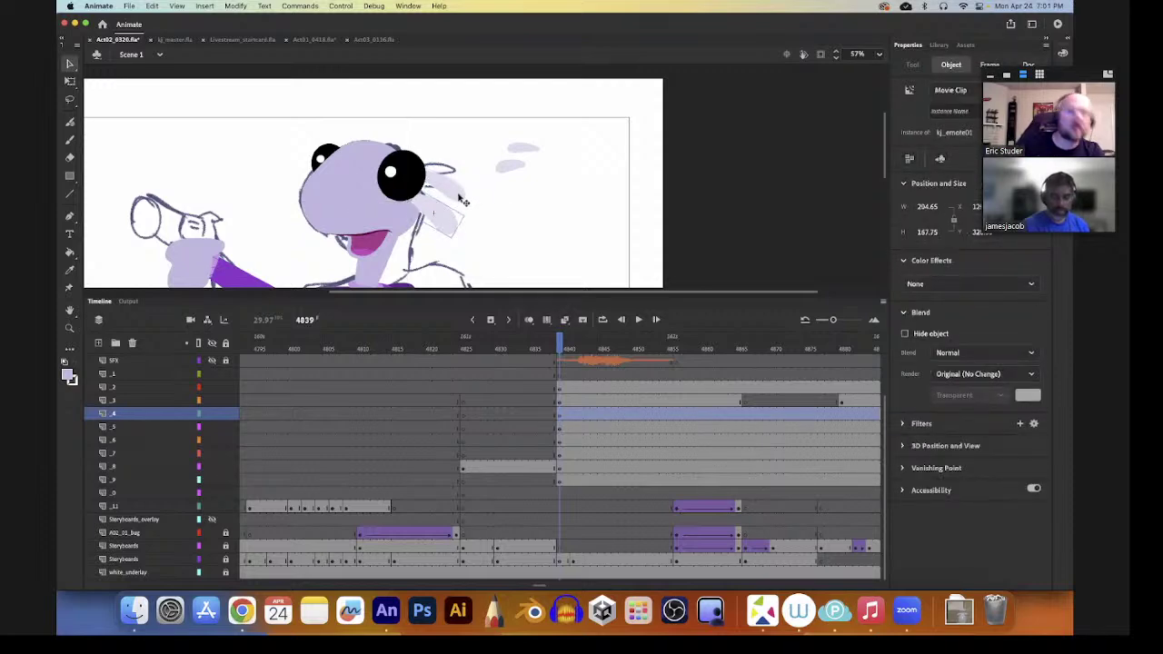
left_click(458, 198, "shift")
key("q")
left_click_drag(466, 238, 461, 226)
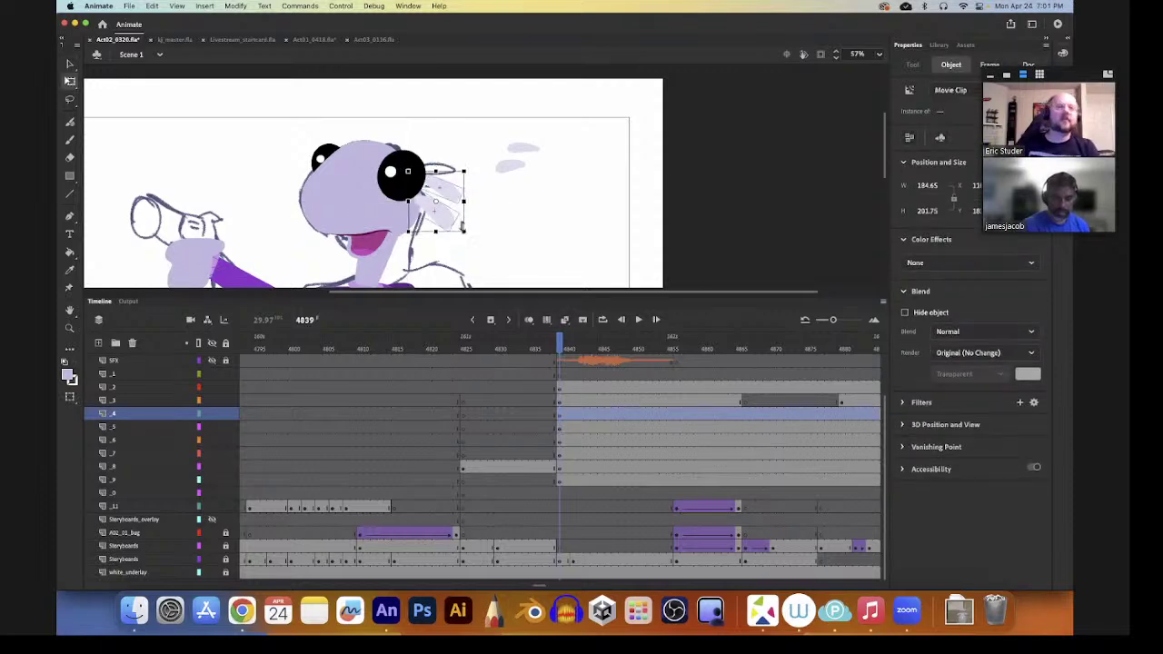
key("v")
- Move the remaining gill pair on layer _9 to the far side of the head, pointing outward beside the far eye
mouse_move(547, 212)
left_mouse_down()
mouse_move(586, 167)
mouse_move(599, 181)
mouse_move(586, 186)
left_mouse_up()
key("q")
left_click_drag(512, 160, 489, 129)
left_click_drag(549, 201, 517, 171)
key("v")
left_click(588, 129)
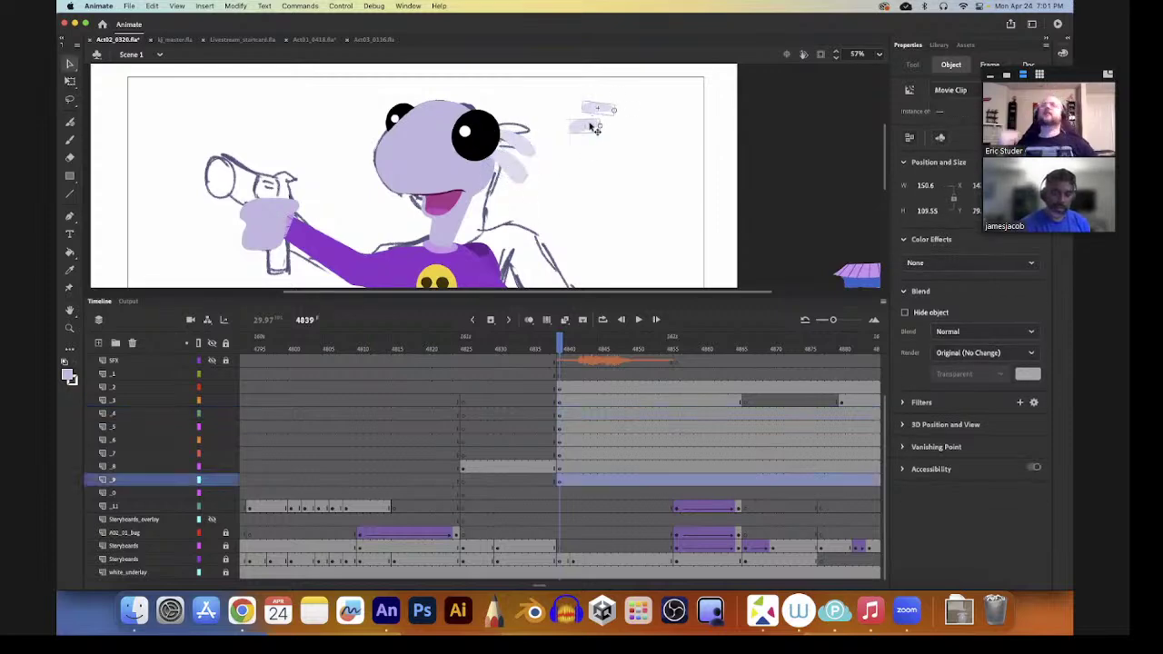
left_click_drag(592, 129, 362, 157)
key("q")
key("v")
left_click(573, 207)
- Select the head group together with the eyes, mouth, neck and both gill pairs, and lower them slightly toward the collar
key("space")
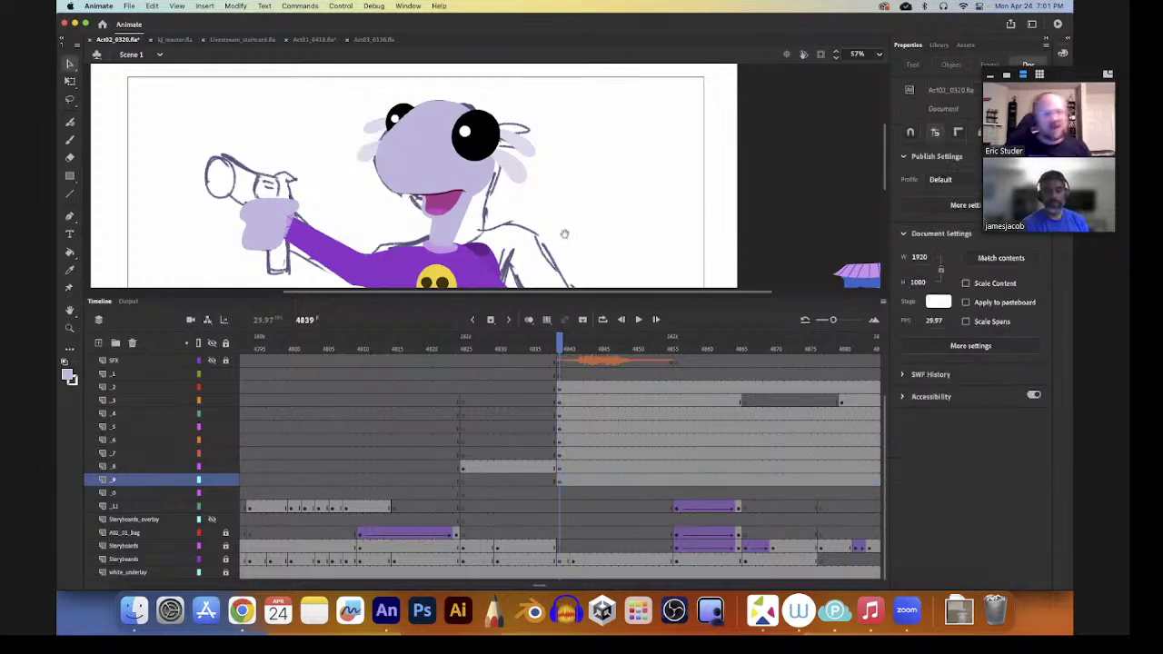
left_click_drag(565, 233, 594, 182)
left_click_drag(530, 162, 525, 209)
left_click_drag(364, 85, 588, 229)
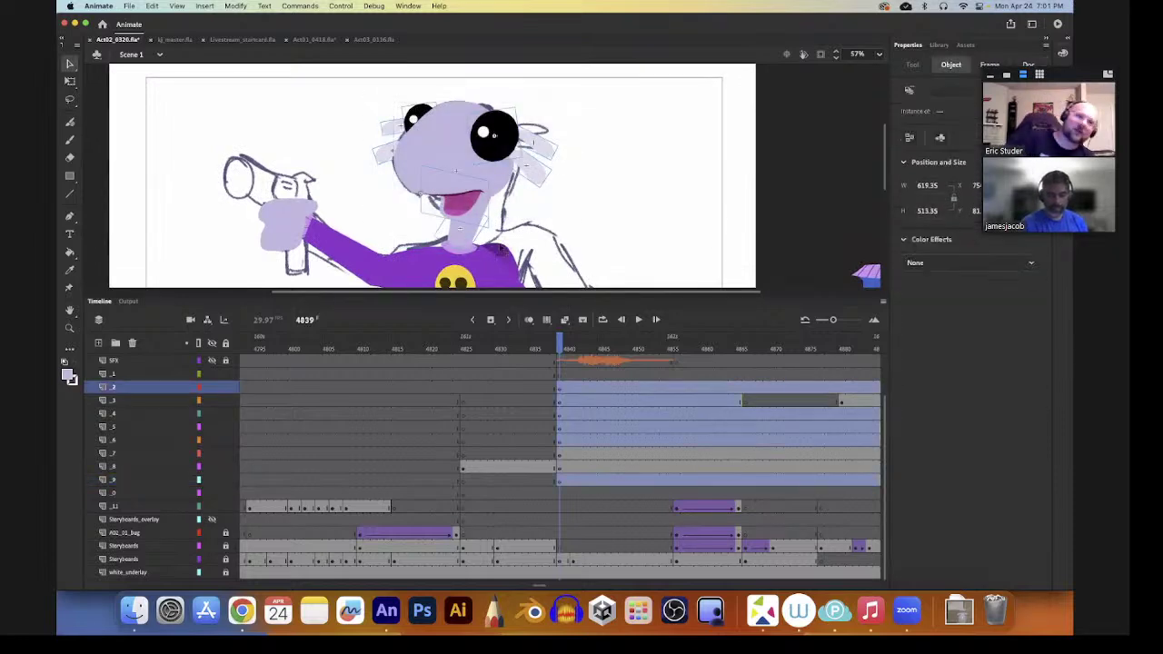
left_click(477, 238)
left_click_drag(361, 89, 571, 208)
left_click(470, 253)
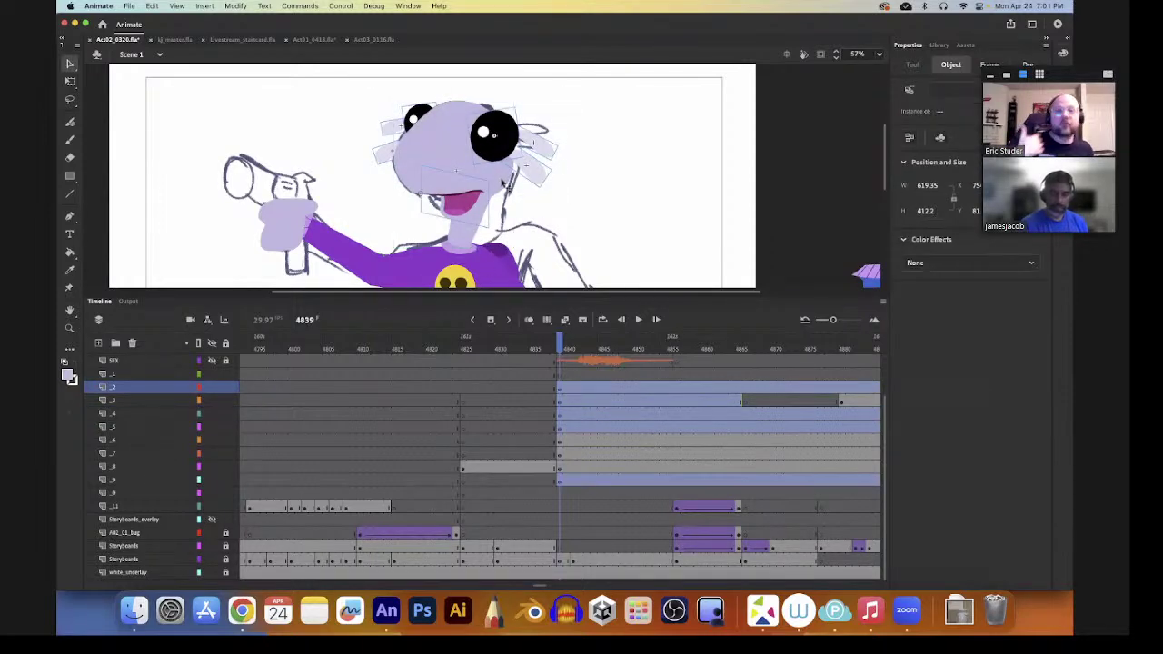
left_click(503, 182)
left_click_drag(360, 95, 574, 211)
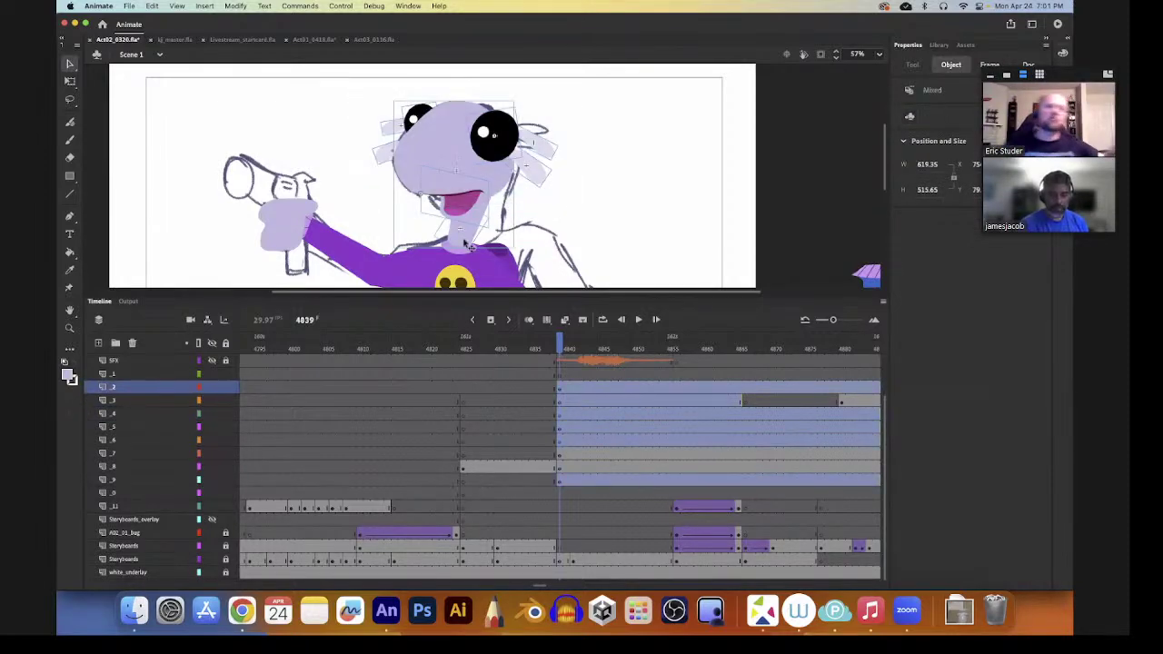
left_click(466, 243)
left_click(472, 247, "shift")
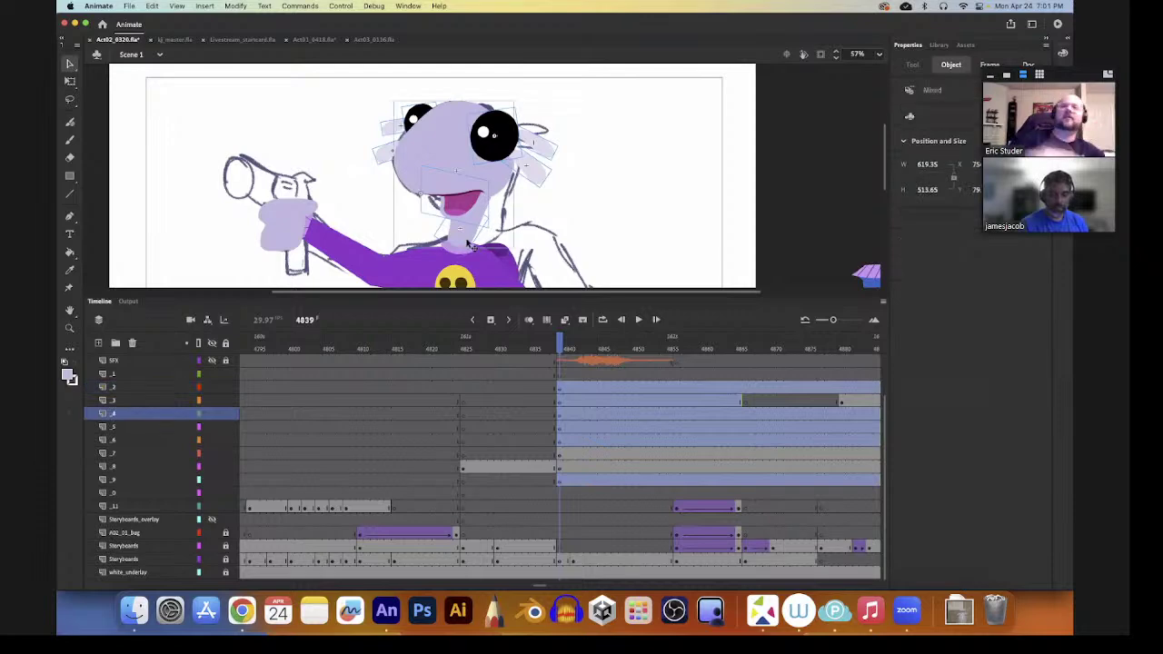
mouse_move(495, 175)
left_mouse_down()
mouse_move(500, 167)
mouse_move(493, 191)
left_mouse_up()
- Inside the head group, erase the base of the neck where it overlaps the shirt collar, and exit the group
left_click_drag(583, 174, 626, 130)
left_click(600, 196)
left_click(509, 216)
double_click(507, 216)
left_click(509, 214)
left_click(511, 216)
key("e")
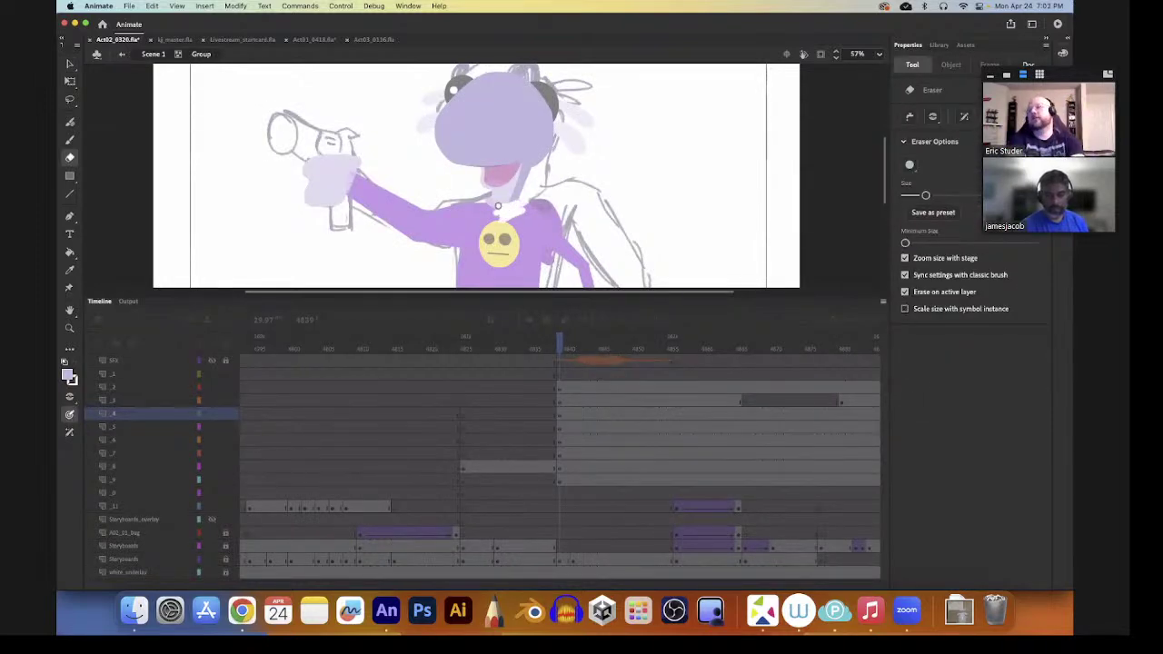
key("v")
double_click(614, 179)
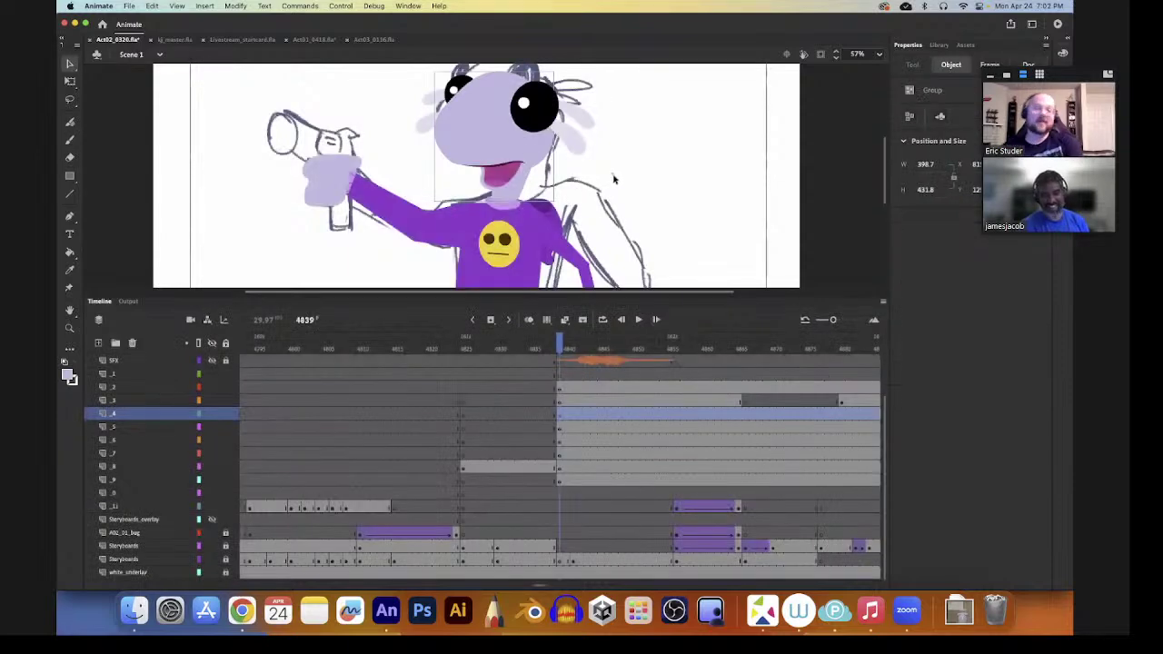
key("z")
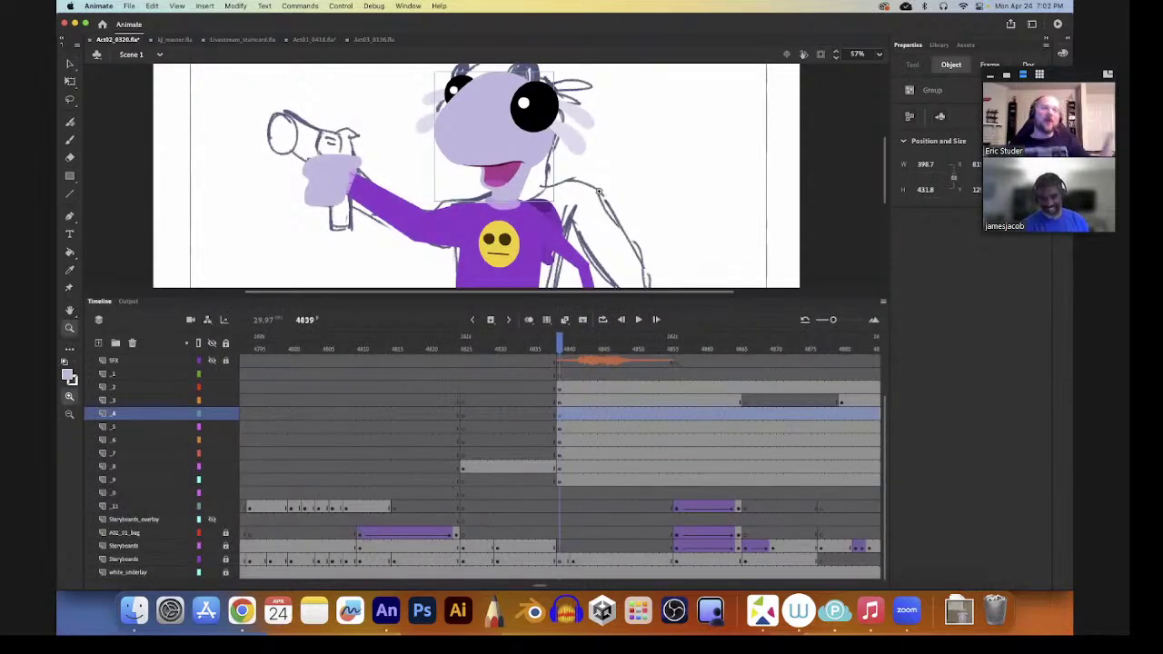
- Inside the head group, reshape the snout outline slightly outward so the head group is about 407 px wide, and exit the group
left_click(588, 198, "alt")
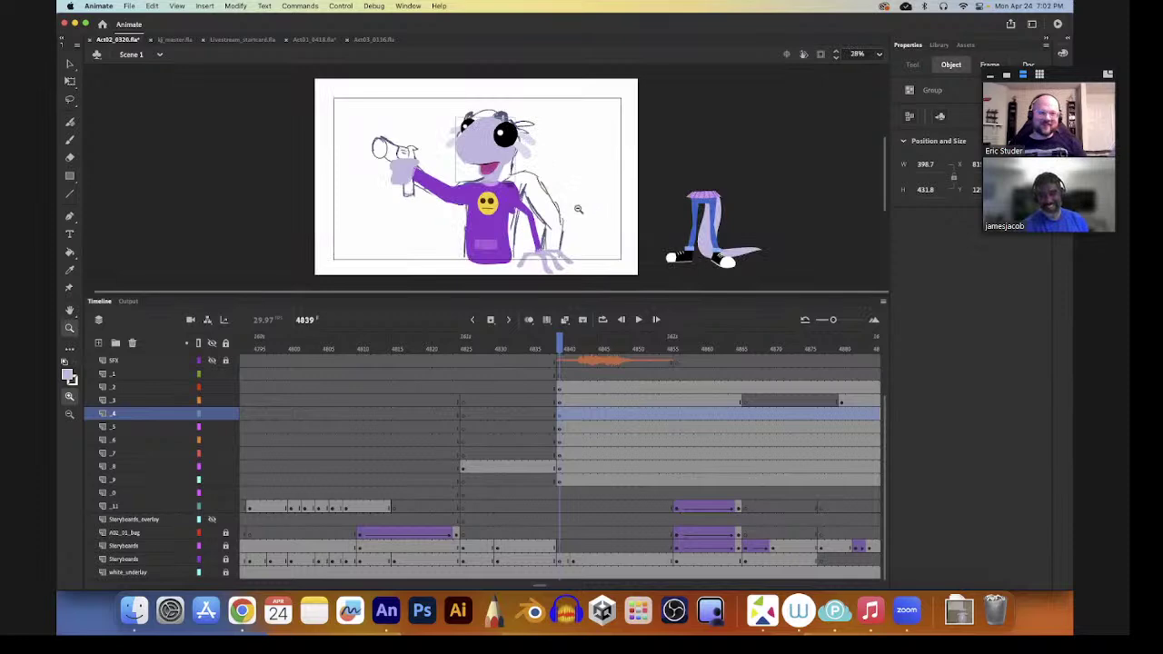
key("v")
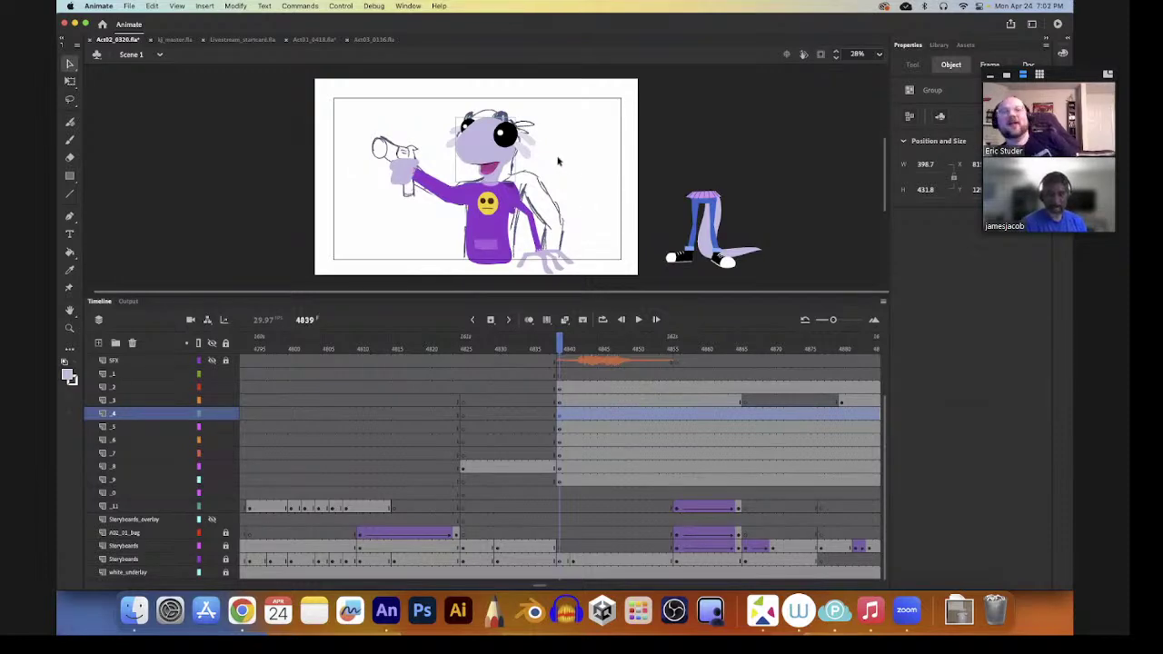
left_click(550, 192)
scroll(550, 193, "down", 2)
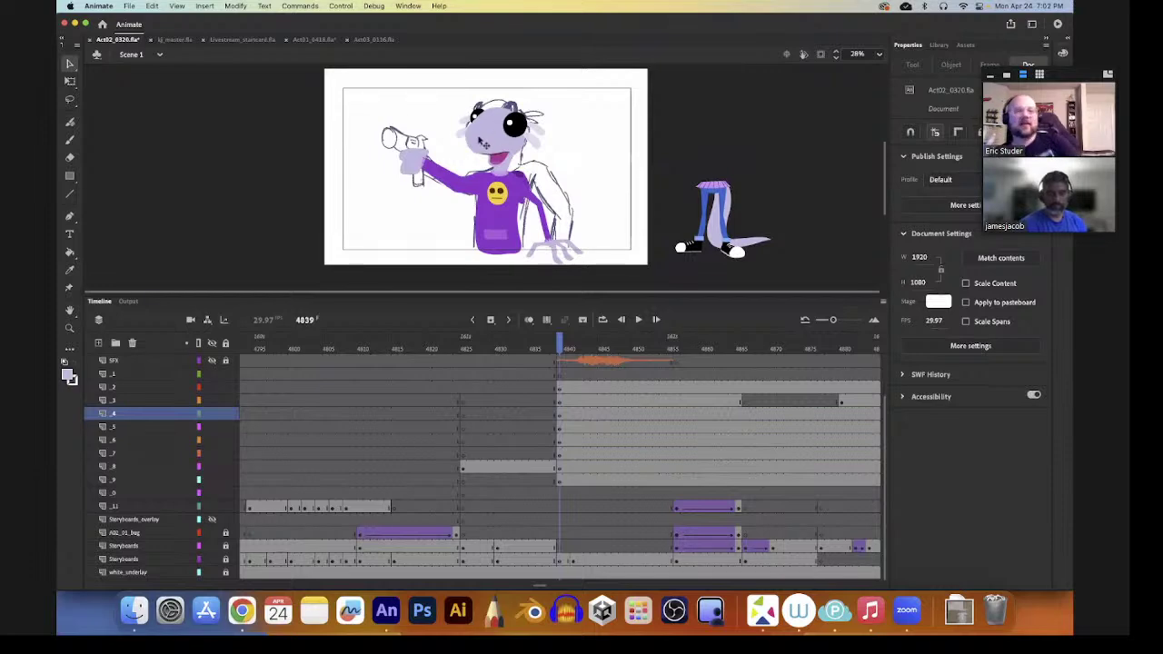
left_click(485, 143)
double_click(487, 144)
left_click(485, 141)
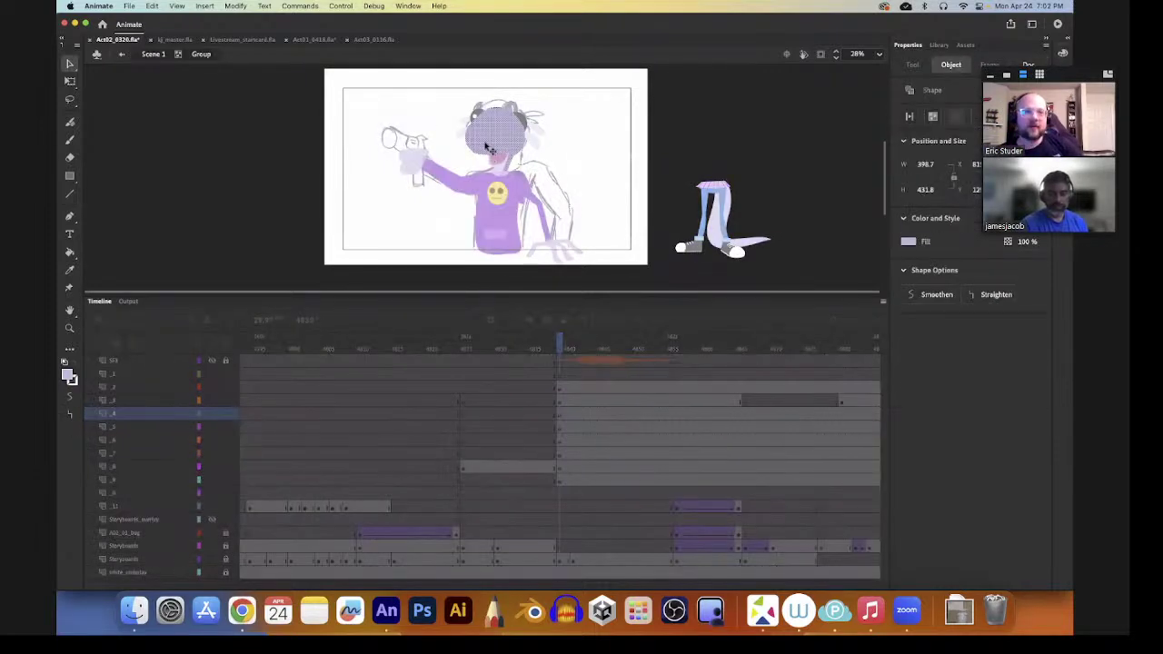
left_click(452, 108)
key("z")
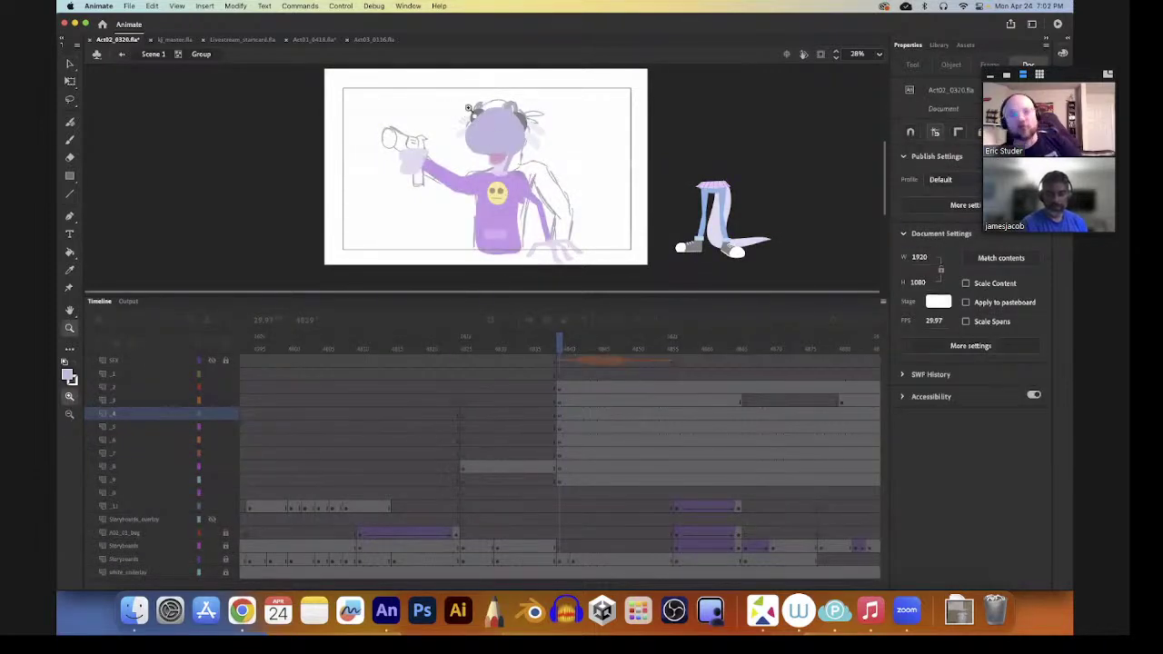
left_click_drag(465, 106, 533, 173)
key("v")
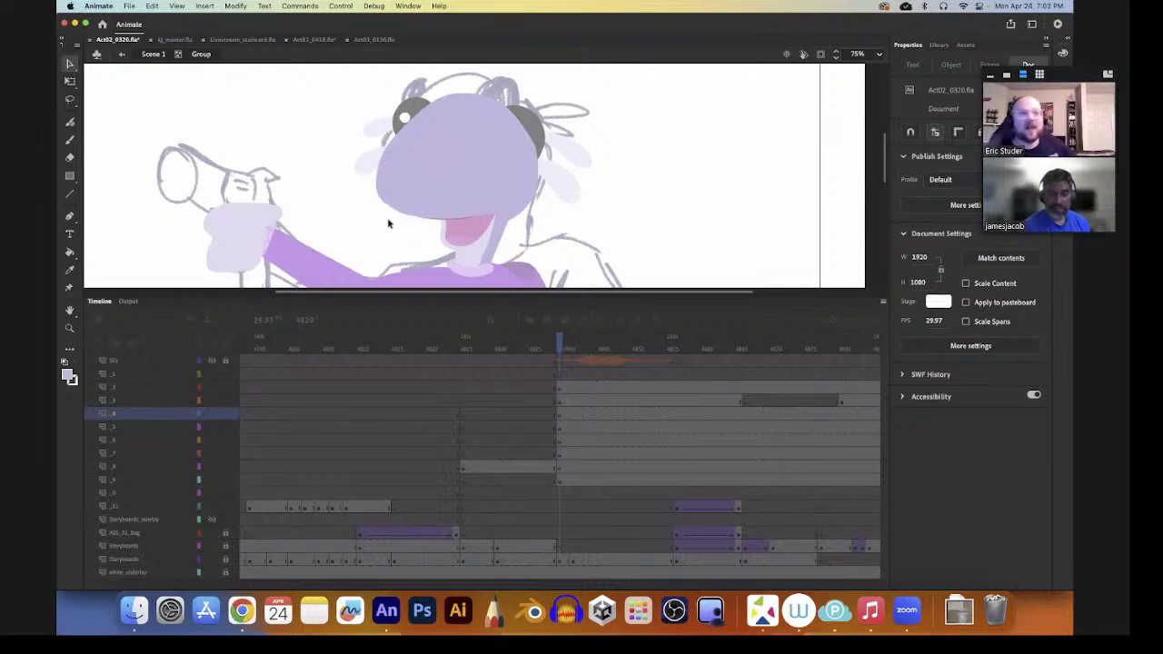
double_click(576, 224)
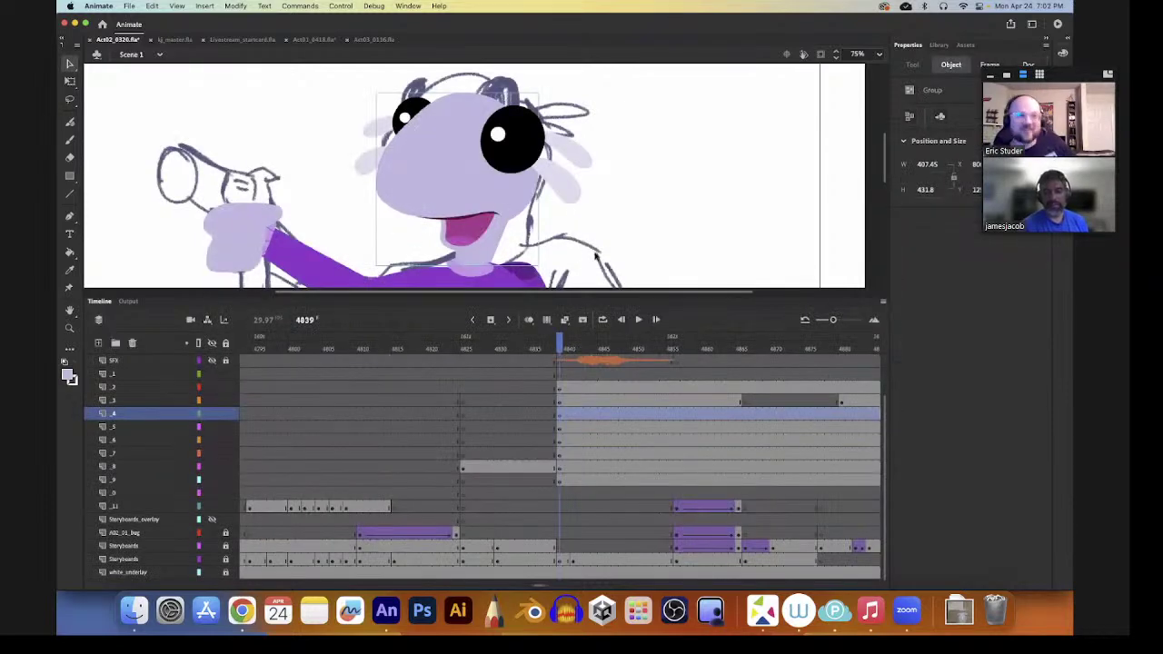
- Squash the outstretched arm shape on layer _8 from above to a height of about 226 px, and deselect it
key("z")
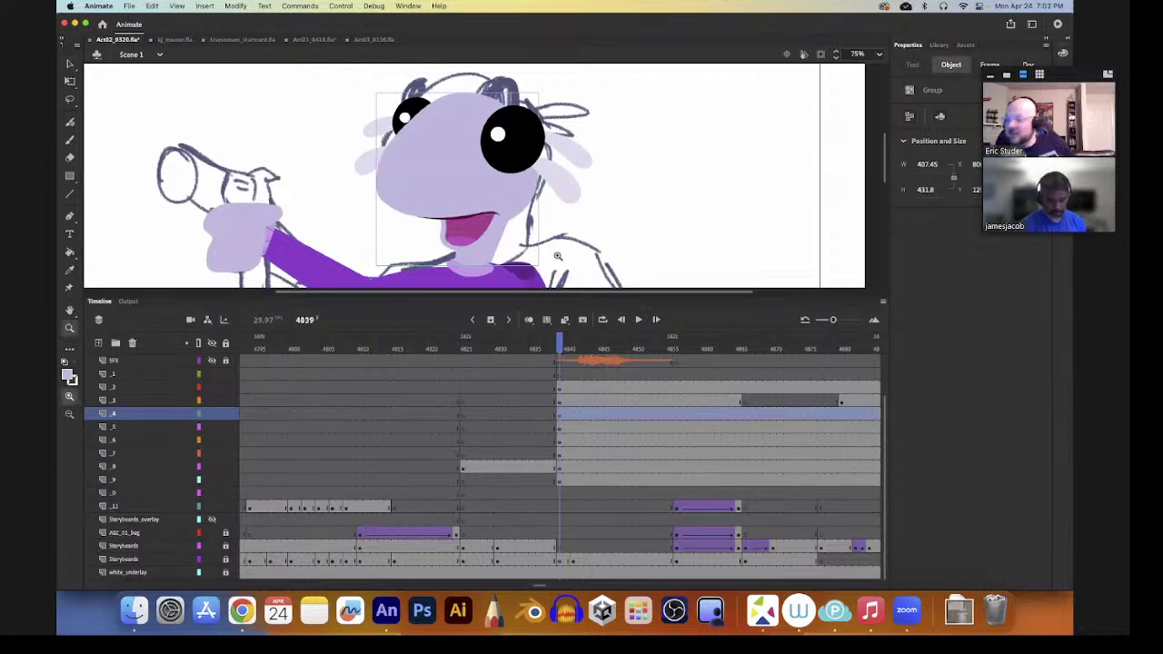
left_click(564, 228, "alt")
left_click(563, 228, "alt")
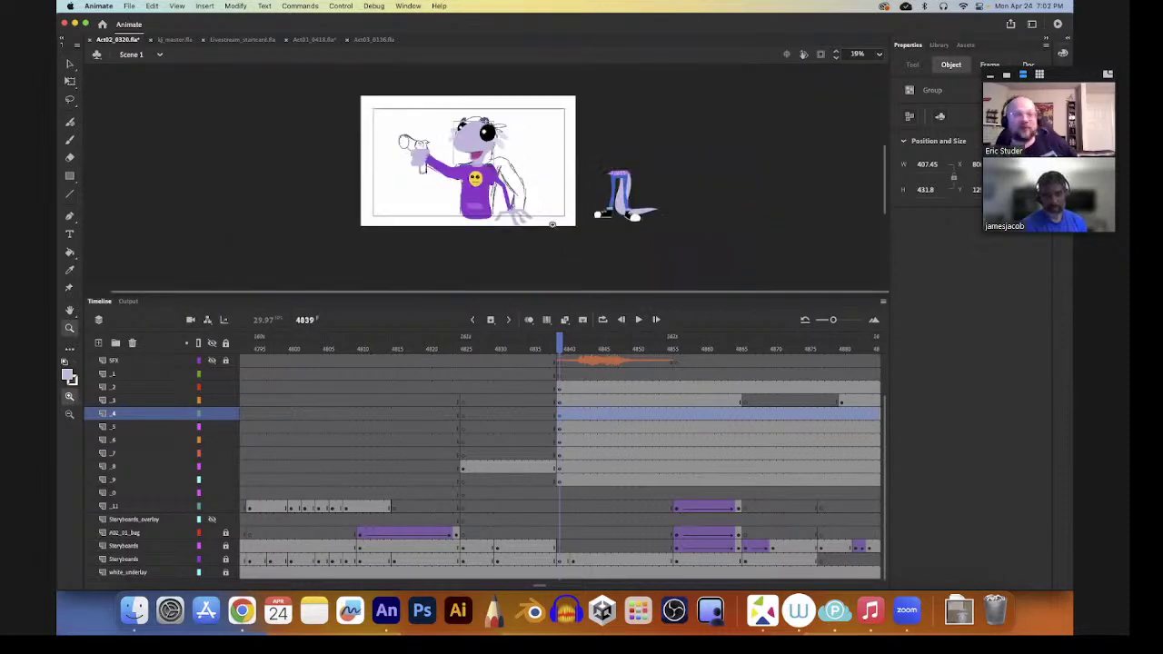
left_click_drag(435, 97, 547, 237)
key("v")
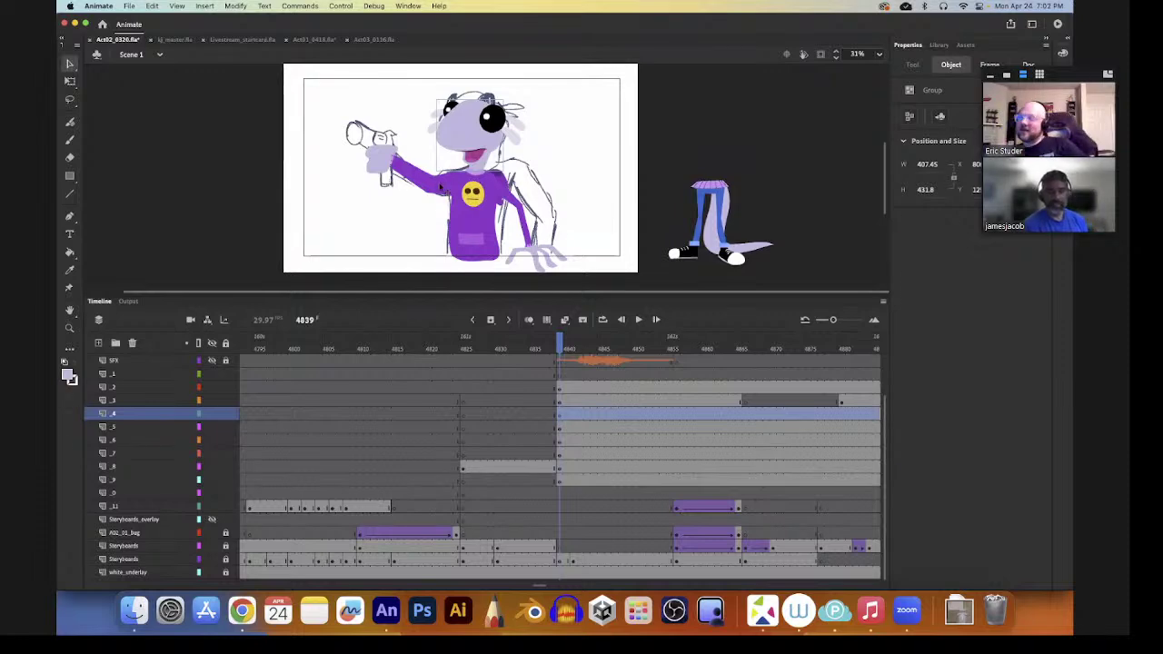
left_click(444, 195)
key("z")
left_click(441, 182)
key("v")
key("q")
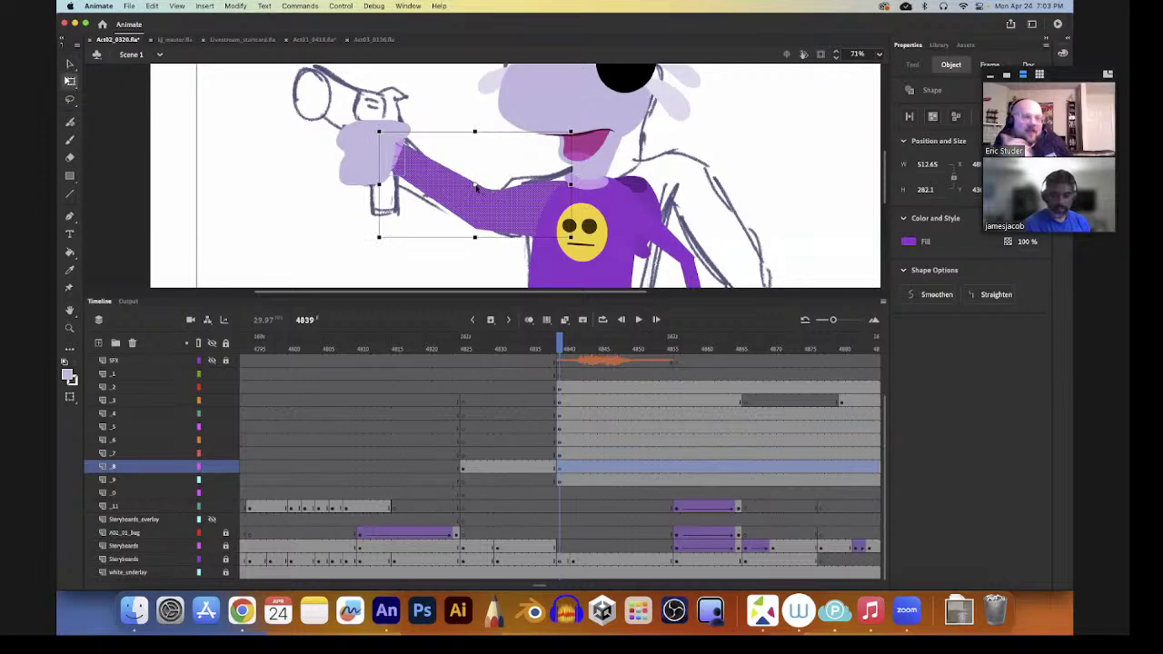
left_click_drag(474, 134, 473, 154)
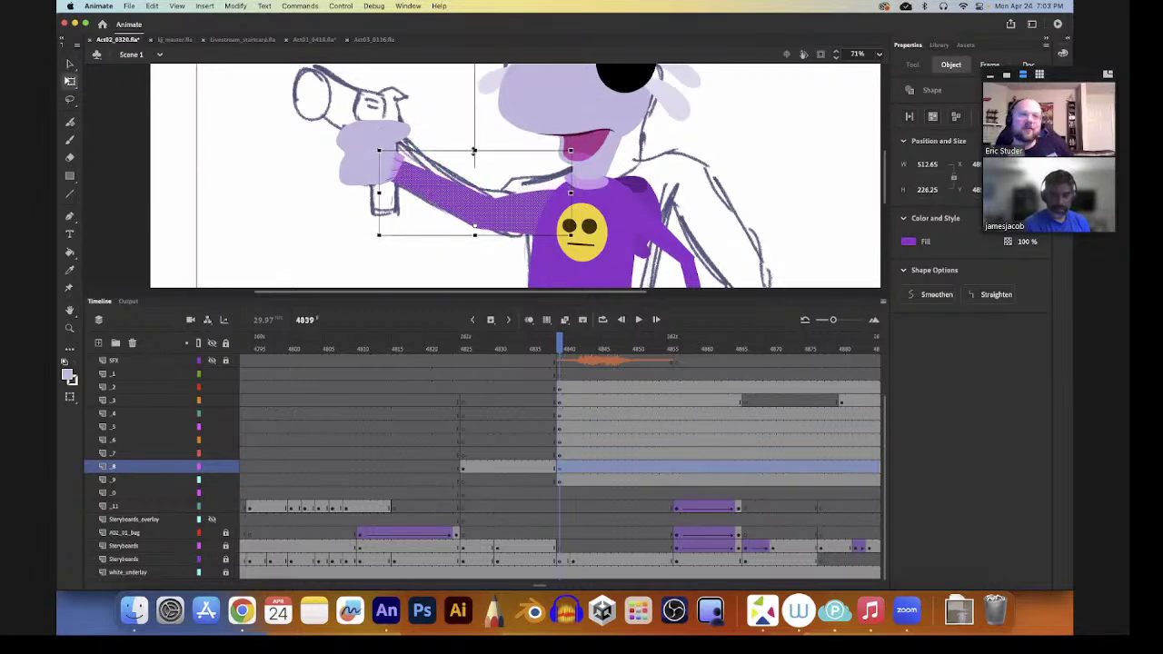
left_click(523, 214)
left_click(472, 121)
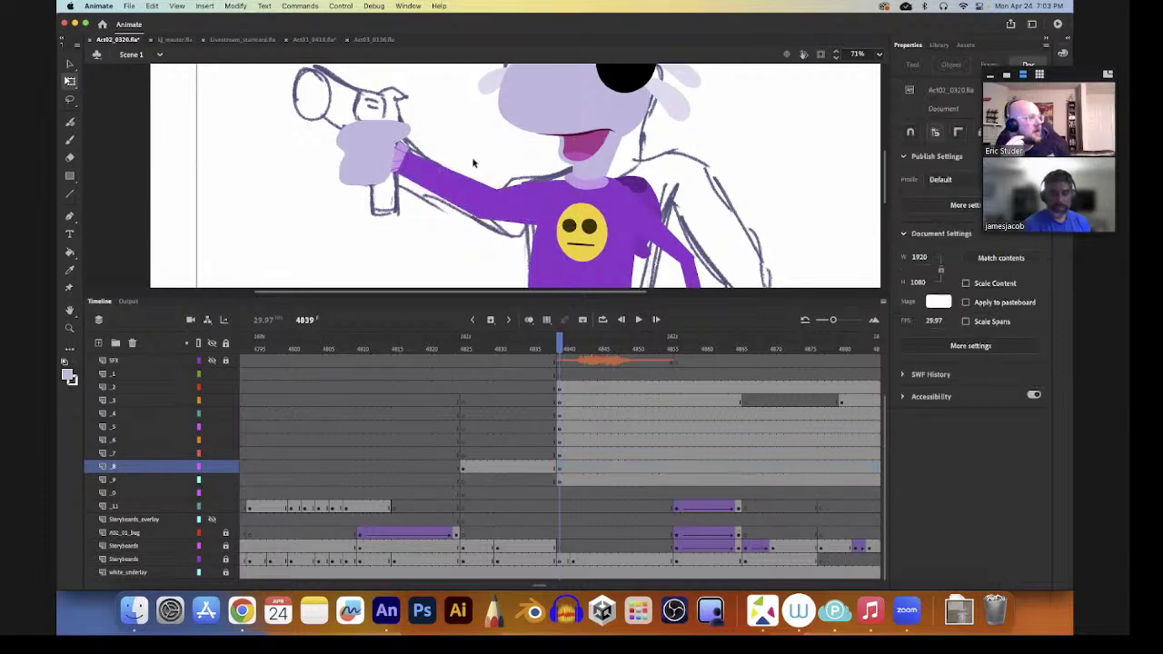
- Search the document's library for a gun asset, and clear the search
scroll(473, 252, "up", 2)
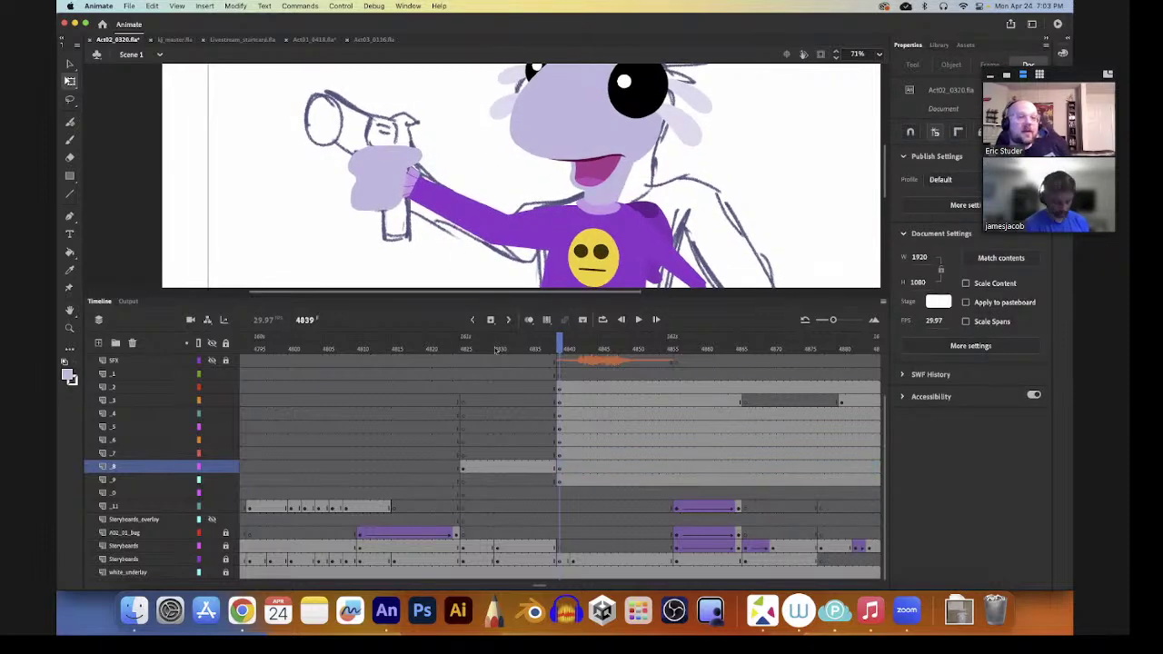
key("z")
left_click(474, 237, "alt")
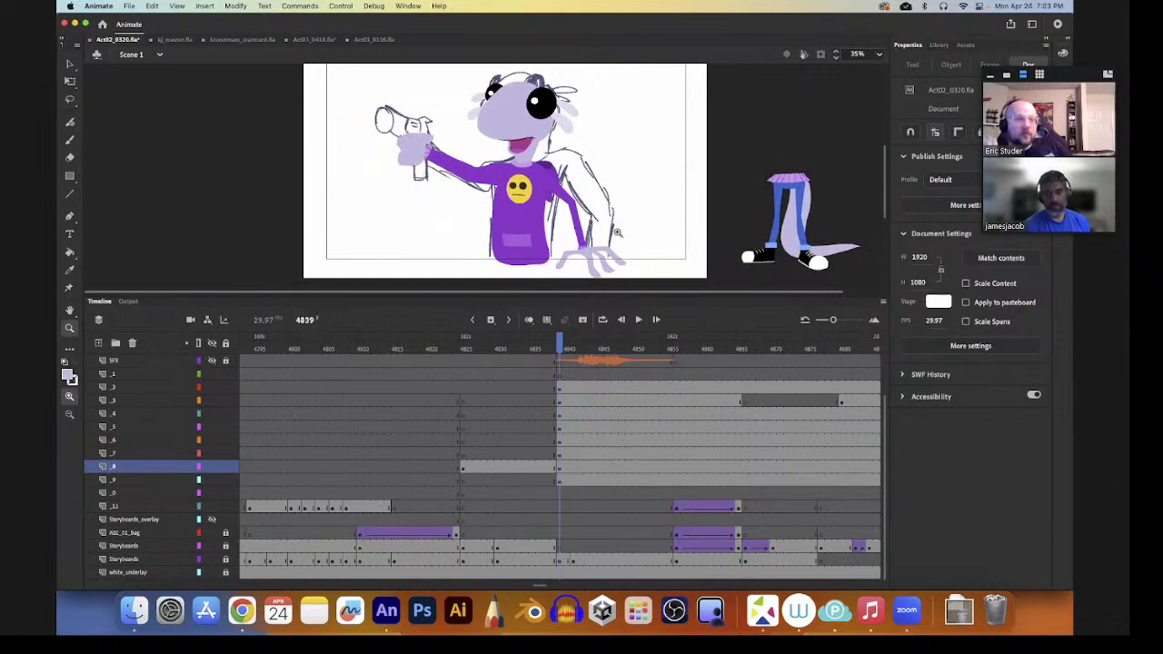
scroll(586, 254, "up", 1)
key("v")
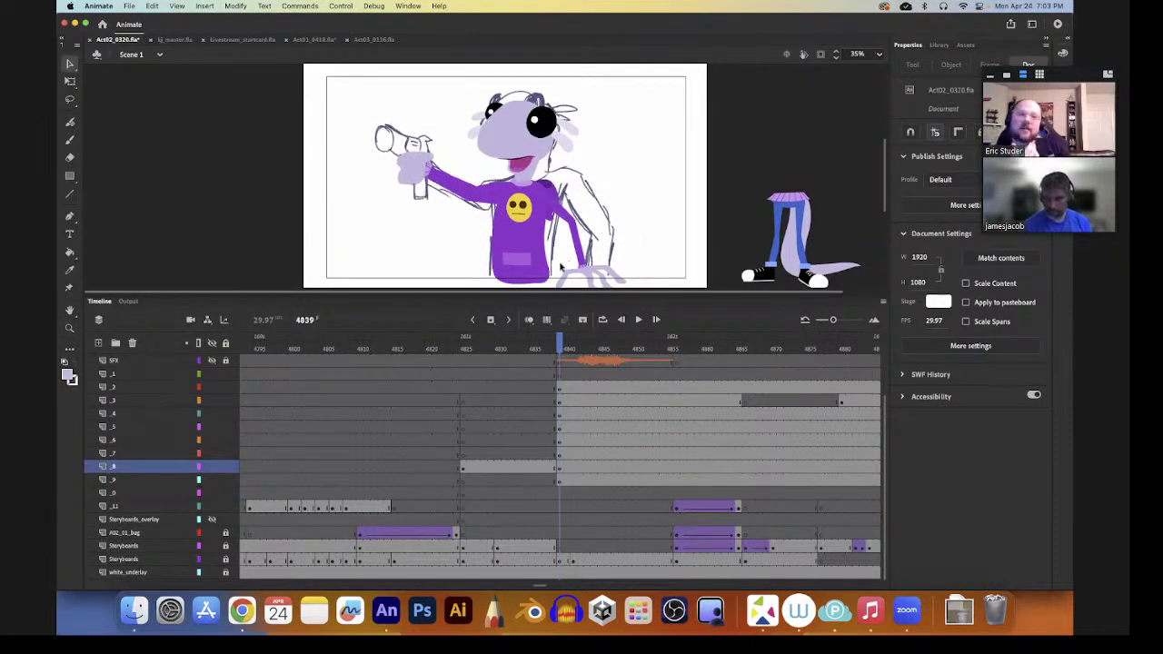
left_click(938, 44)
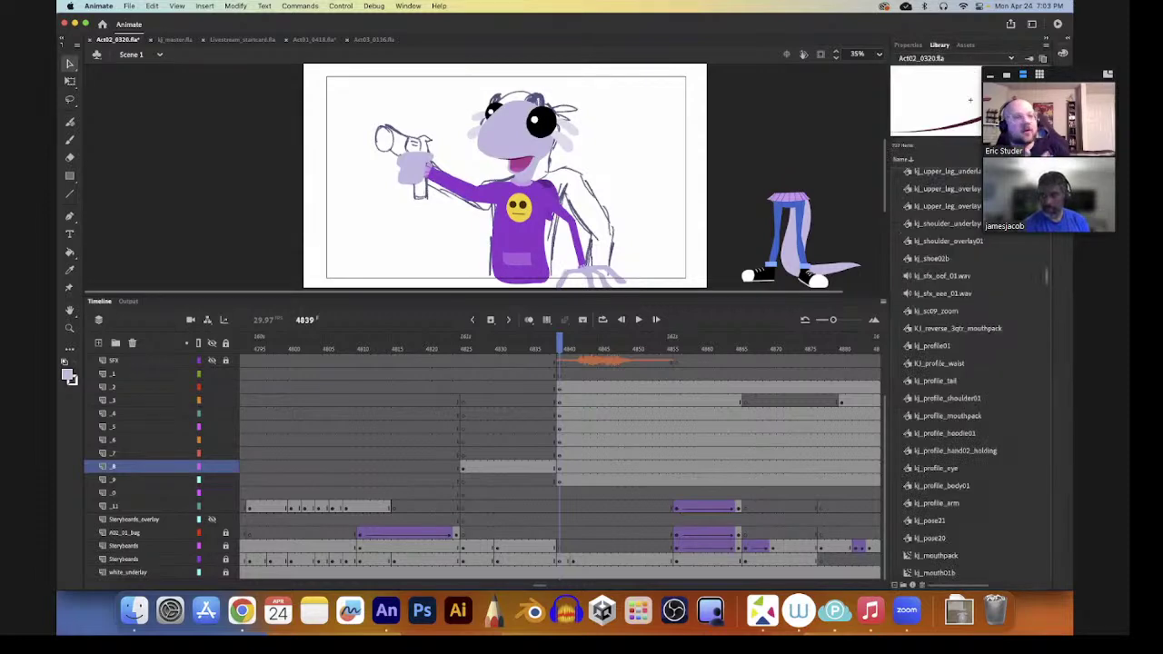
type("gu")
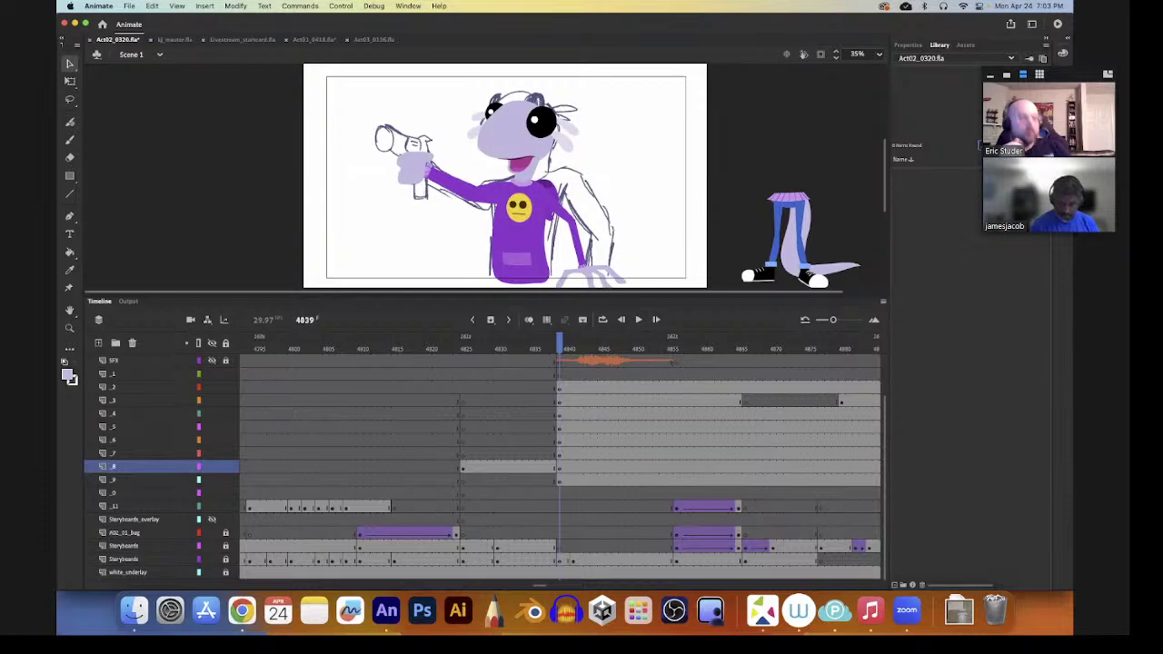
key("BackSpace")
key("BackSpace")
key("BackSpace")
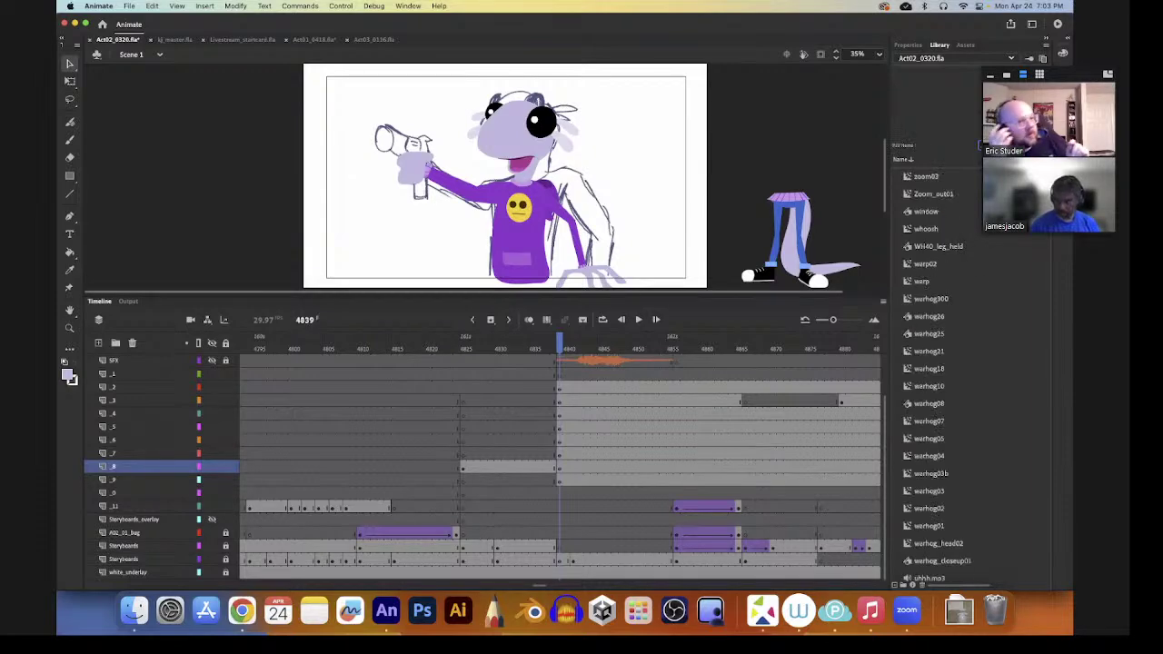
type("gun")
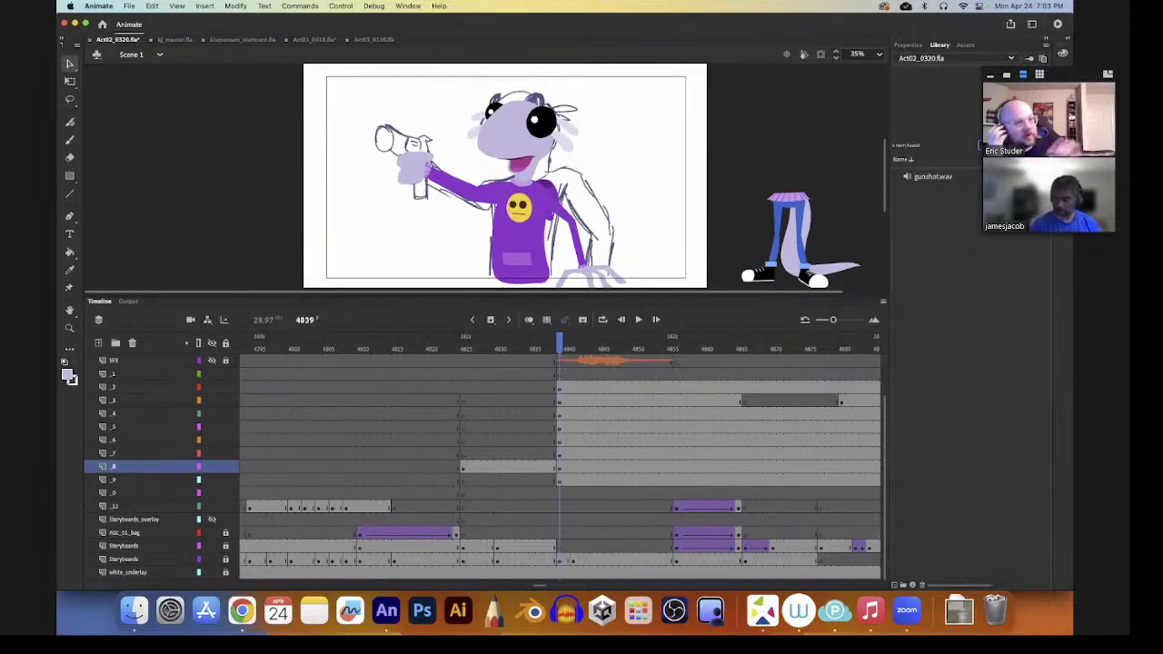
key("BackSpace")
key("BackSpace")
key("BackSpace")
key("BackSpace")
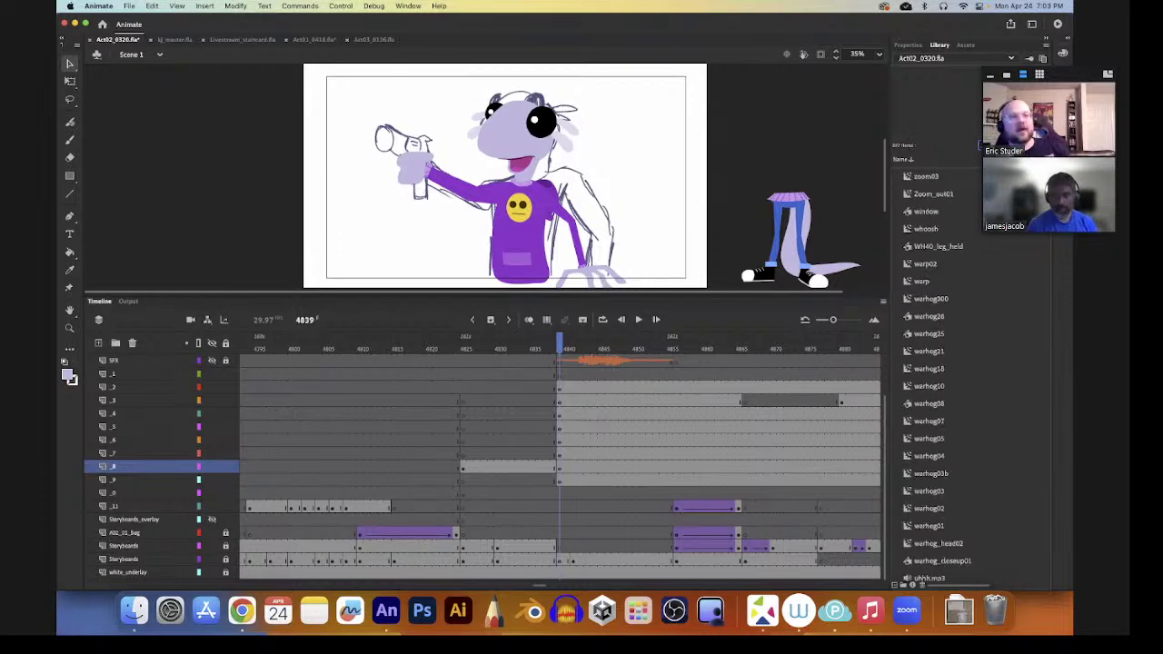
- At frame 4839 on the empty layer above _11, brush the gun's barrel and grip in grey #666666 over the sketch, leaving the muzzle opening unfilled
left_click(560, 493)
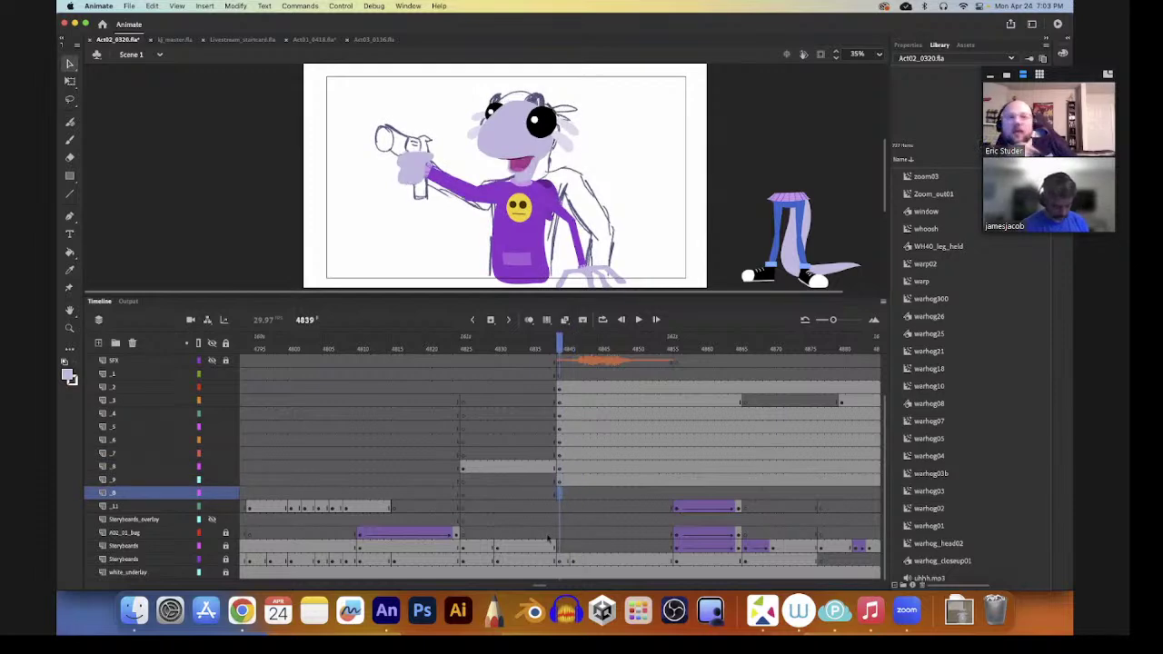
key("i")
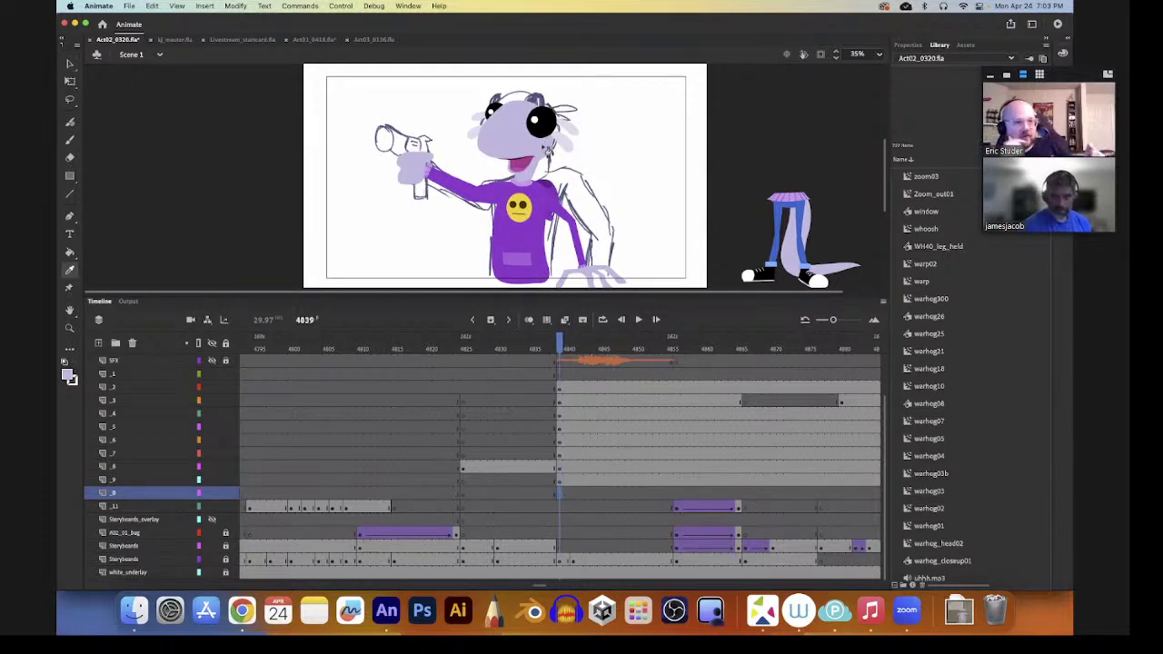
left_click(544, 154)
key("b")
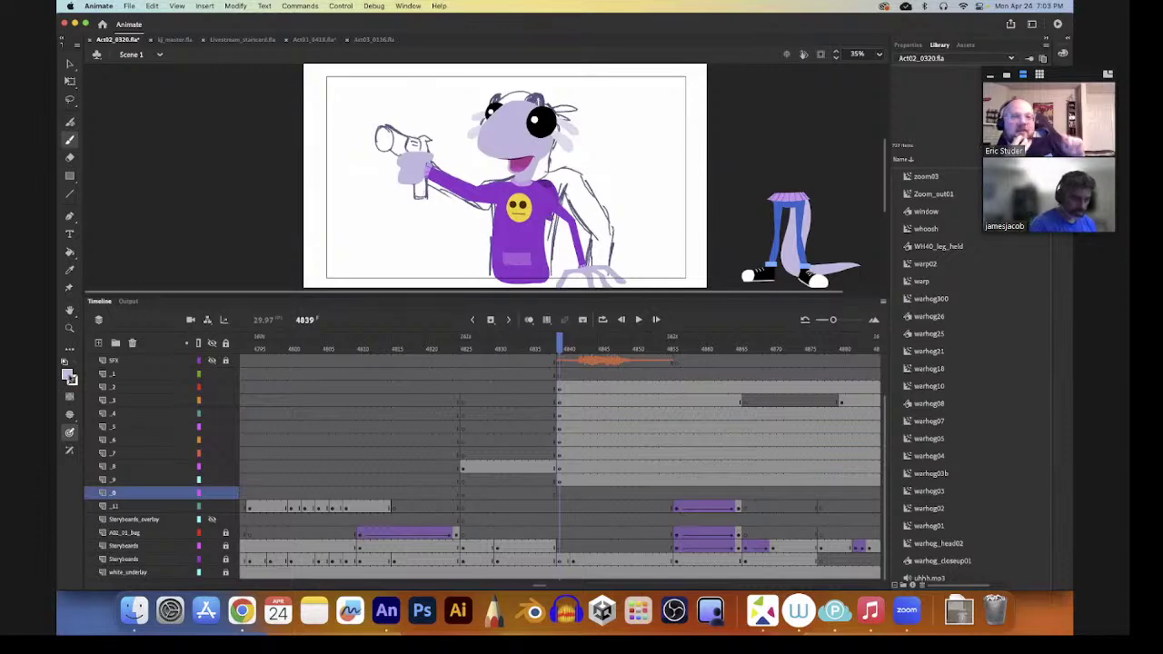
left_click(72, 378)
left_click(120, 180)
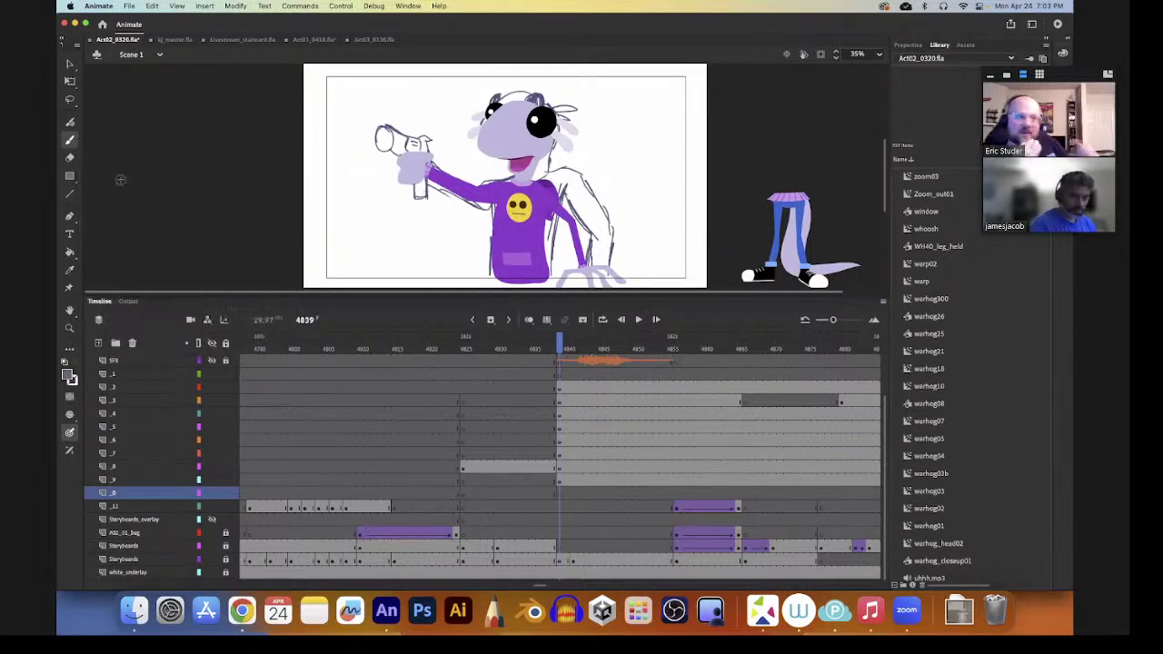
left_click_drag(424, 143, 423, 183)
mouse_move(423, 149)
left_mouse_down()
mouse_move(397, 129)
mouse_move(385, 143)
mouse_move(385, 127)
mouse_move(416, 187)
mouse_move(423, 148)
mouse_move(415, 173)
mouse_move(416, 147)
mouse_move(401, 146)
left_mouse_up()
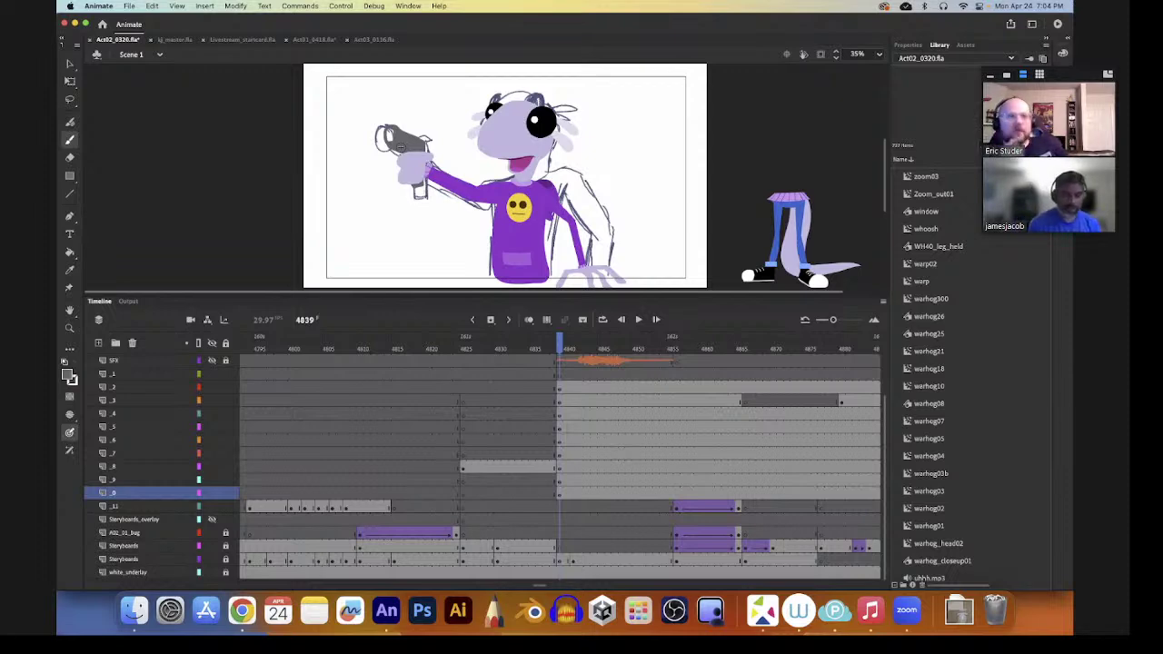
- Try to fill the gun's muzzle opening with grey #666666, and undo the fill
key("z")
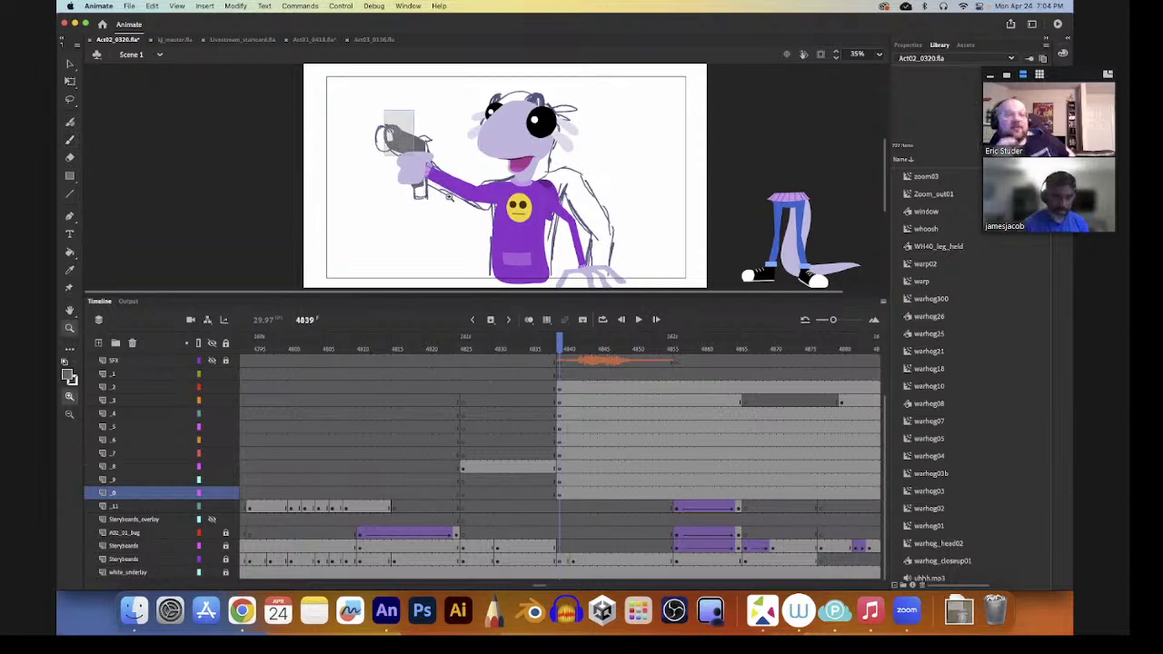
left_click(377, 141)
key("v")
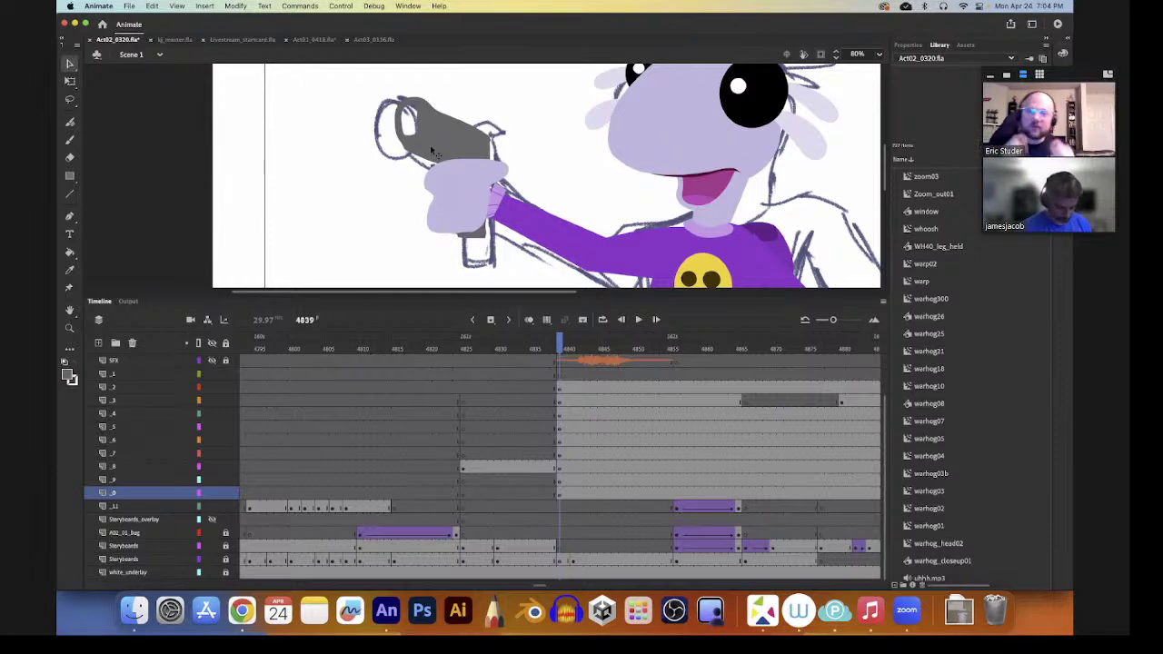
key("k")
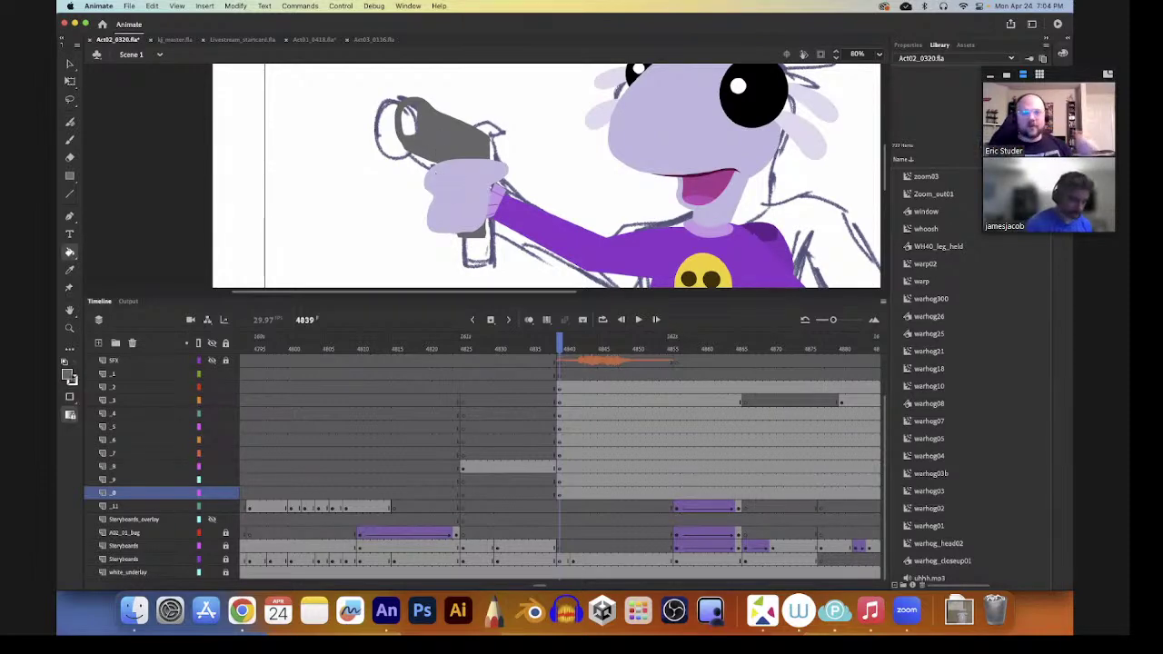
left_click(69, 376)
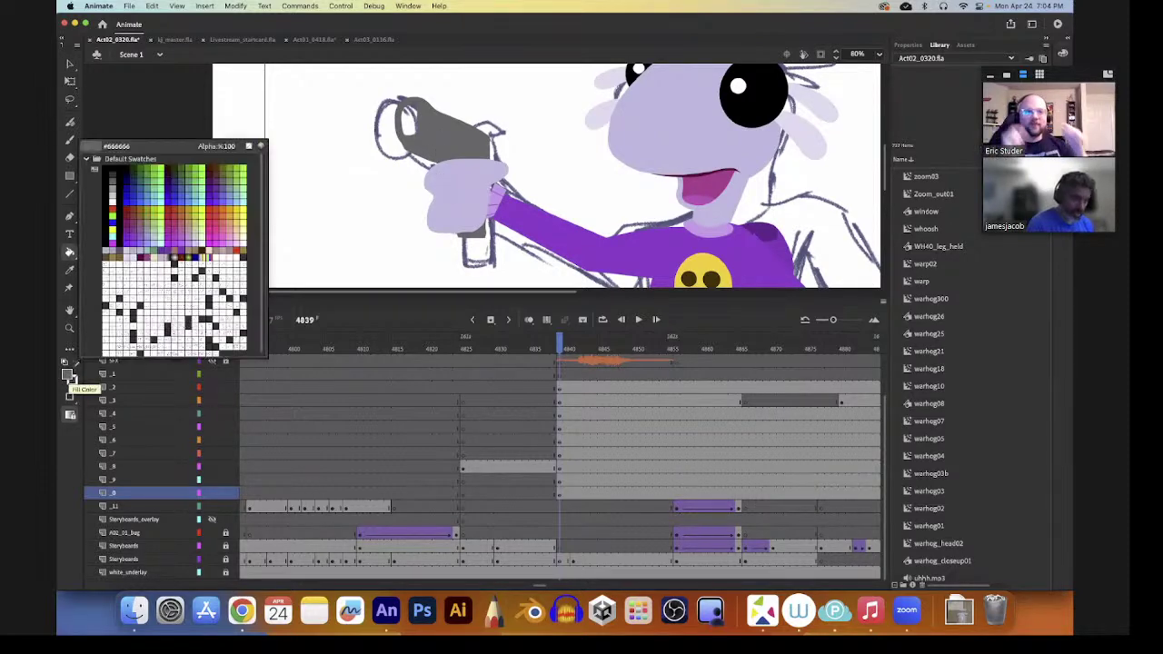
left_click(116, 183)
left_click(410, 127)
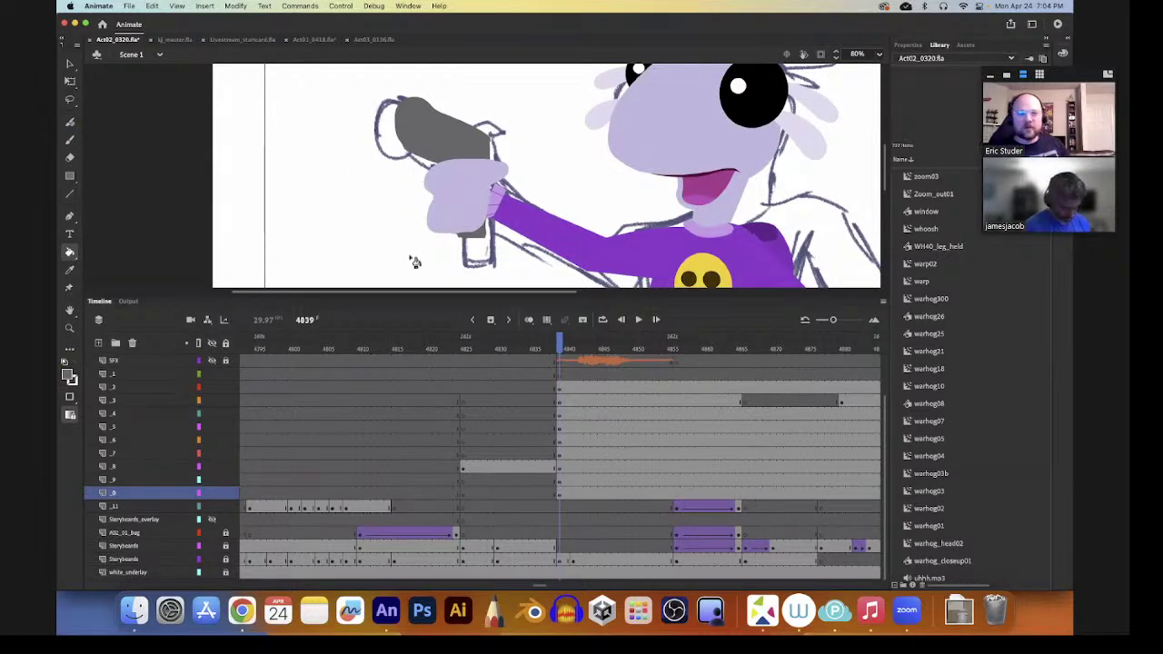
key("super+z")
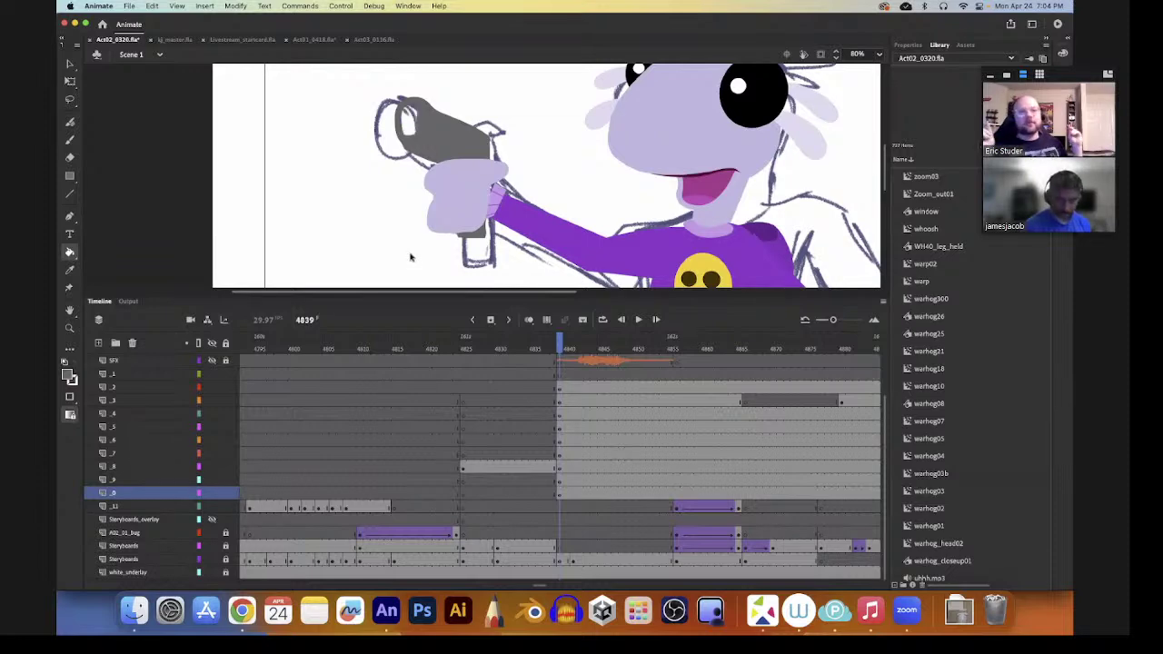
- Fill the gun's muzzle opening with a darker grey than the barrel
left_click(72, 376)
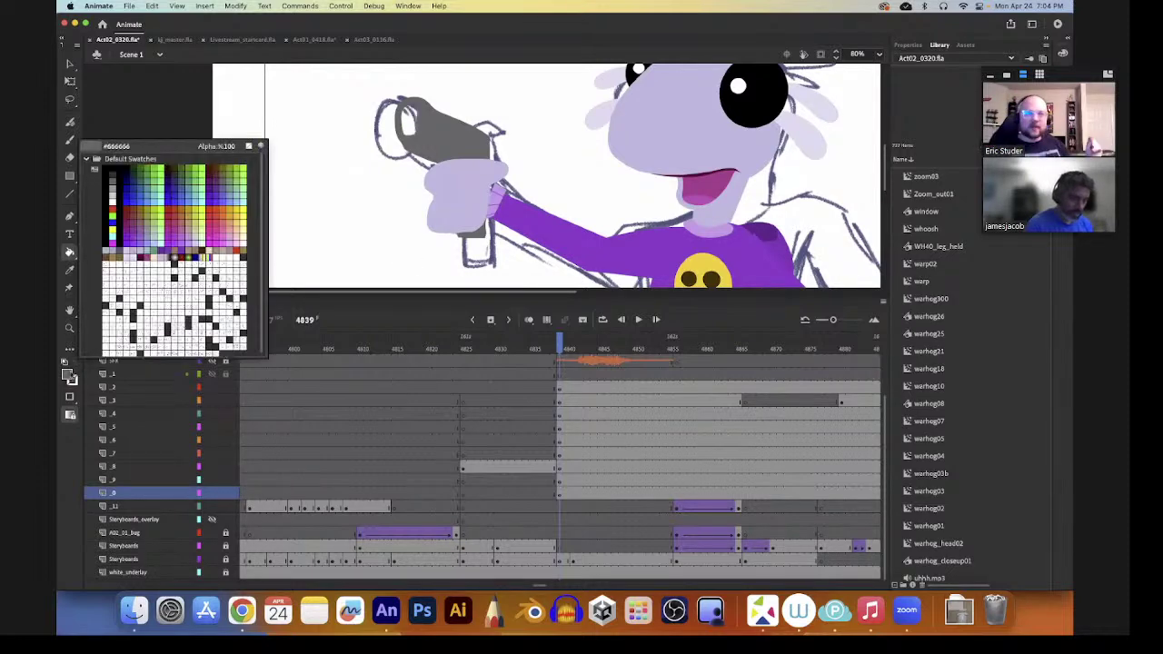
left_click(113, 173)
left_click(408, 123)
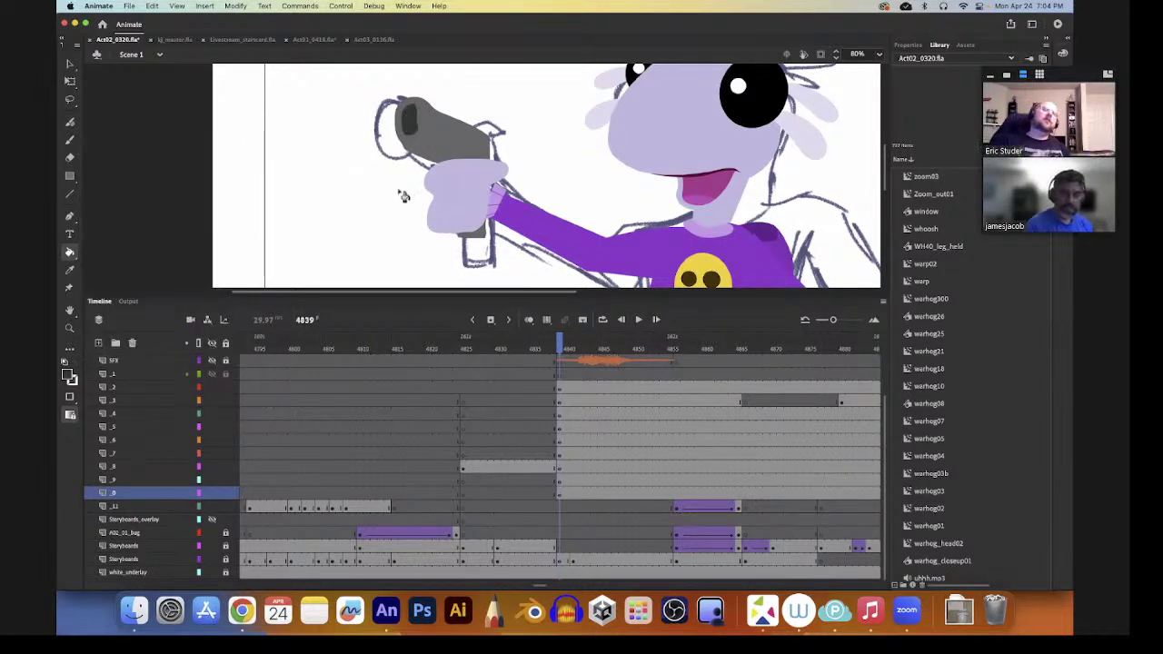
key("z")
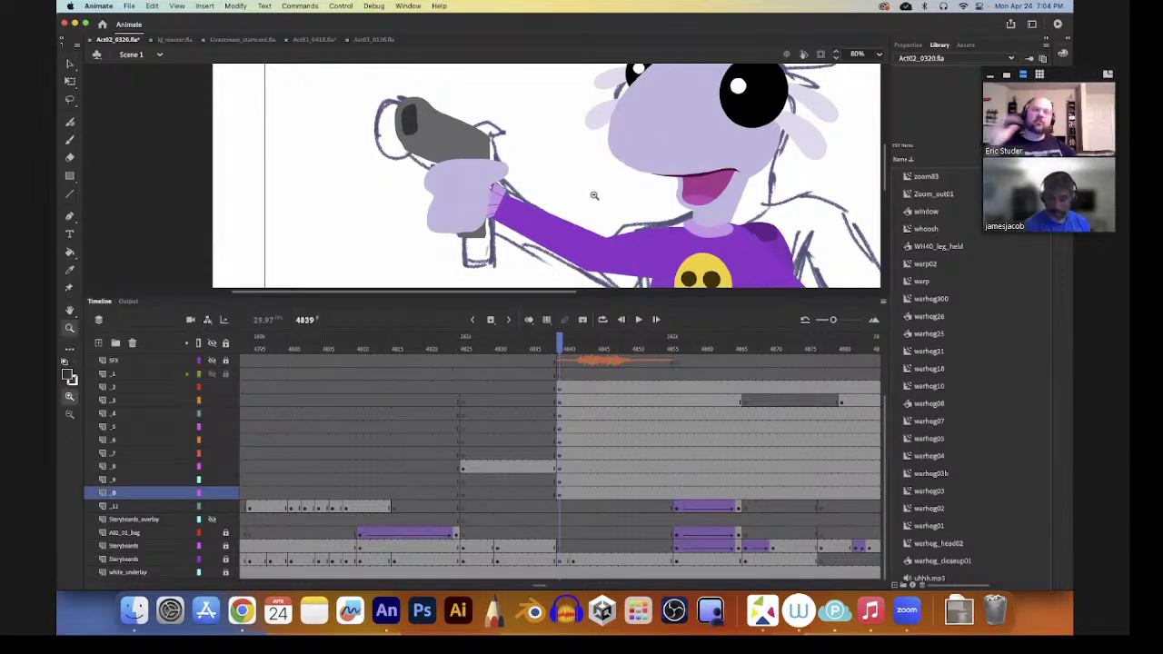
- Save Act02_0320.fla, and look briefly at the character poses in kj_master.fla before returning to the scene
left_click(592, 198, "alt")
left_click(576, 222, "alt")
key("v")
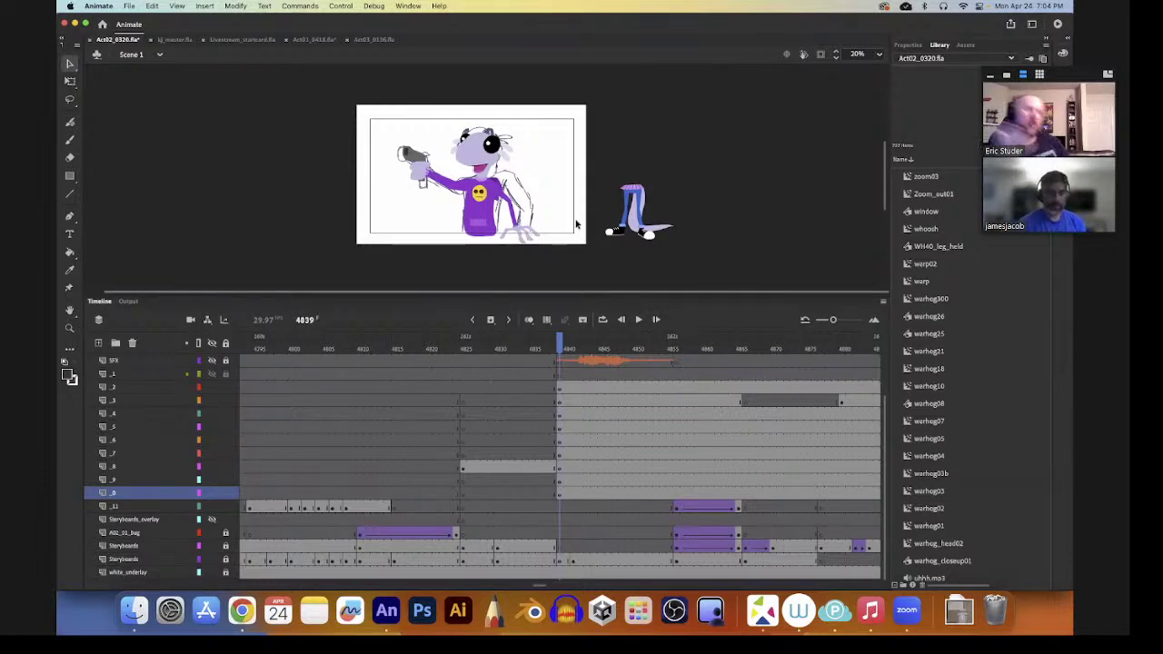
left_click(129, 6)
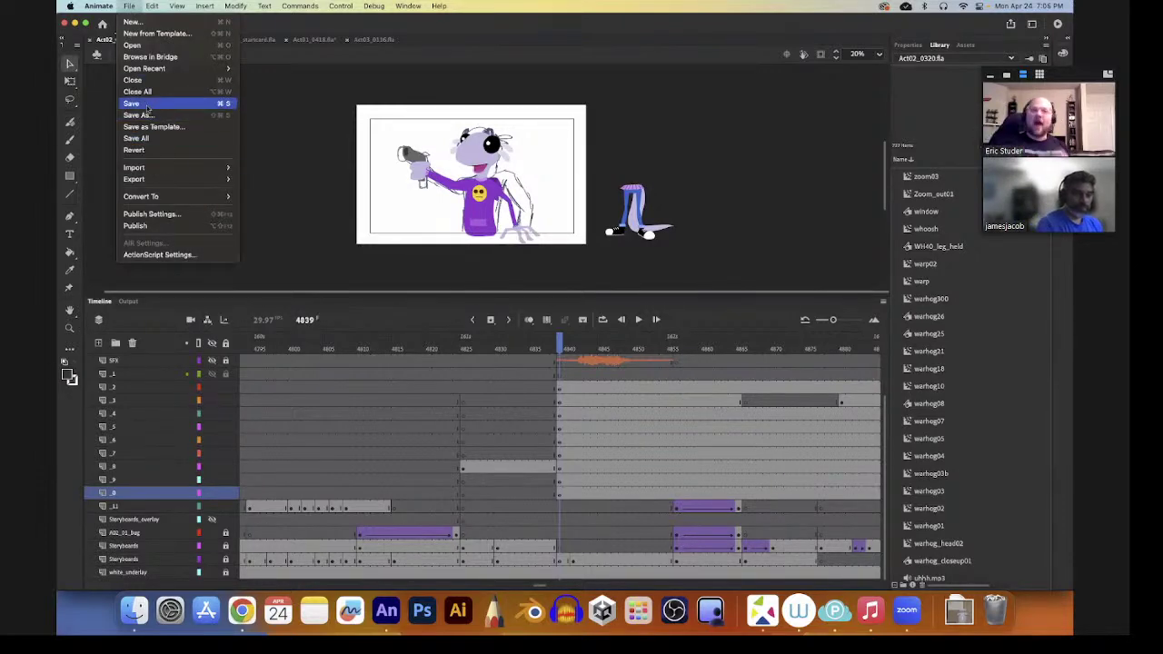
left_click(147, 106)
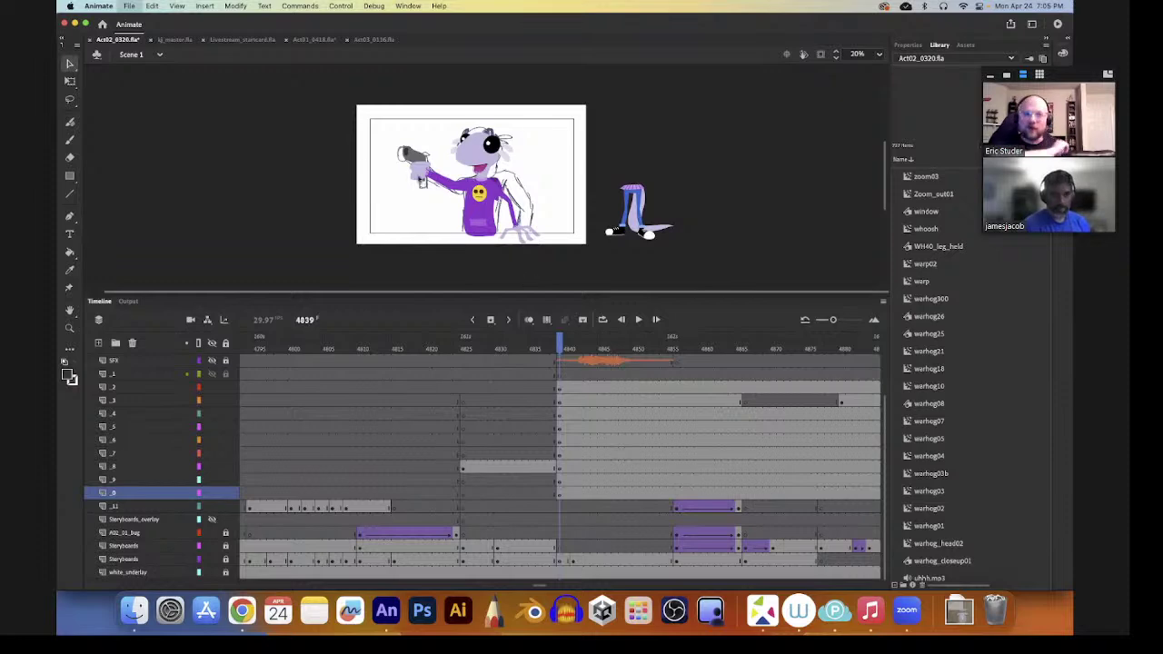
left_click(172, 39)
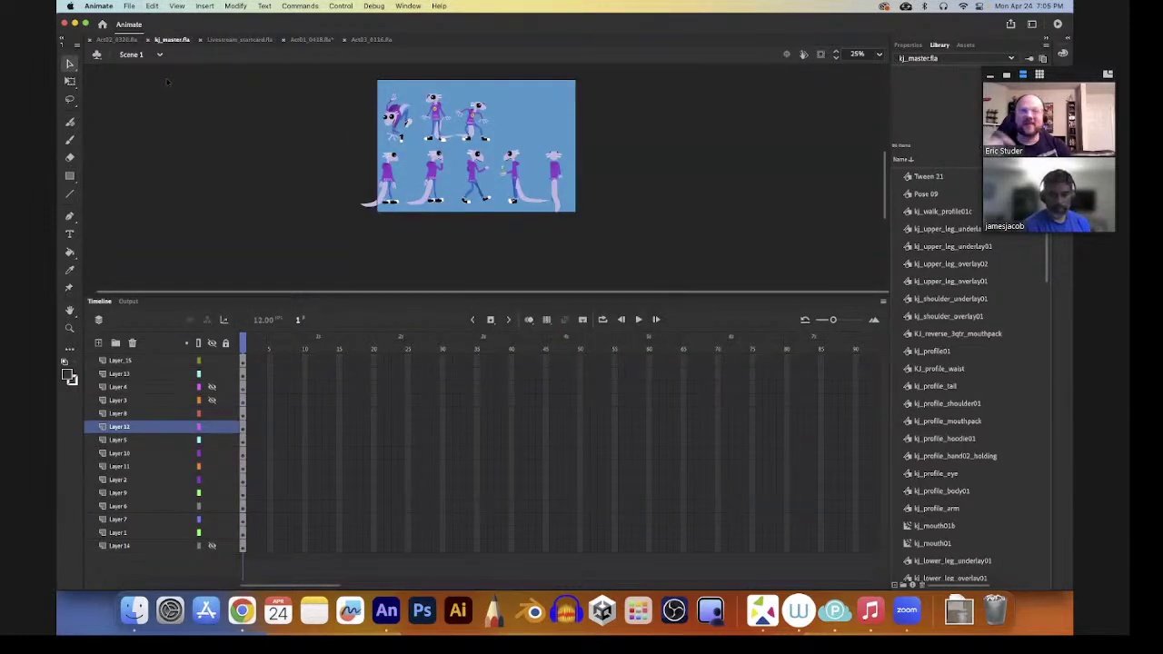
left_click(127, 40)
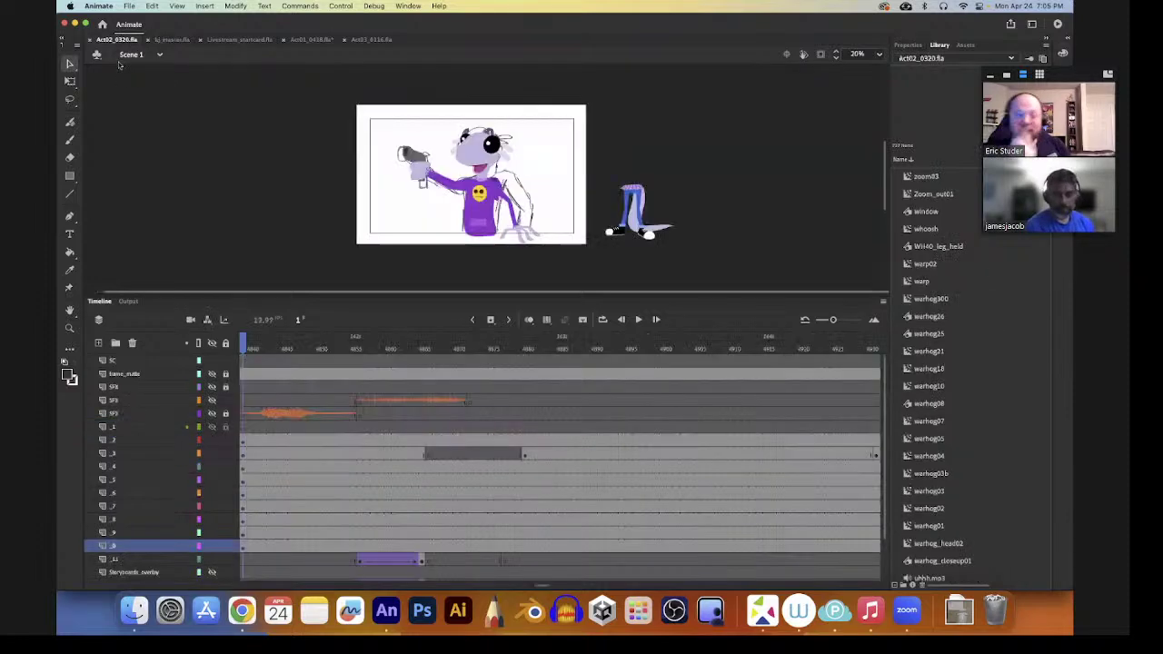
- Nudge the forearm of the outstretched arm on layer _8 slightly toward the hand holding the gun
key("z")
left_click_drag(429, 150, 491, 212)
key("v")
left_click(491, 189)
left_click(496, 164)
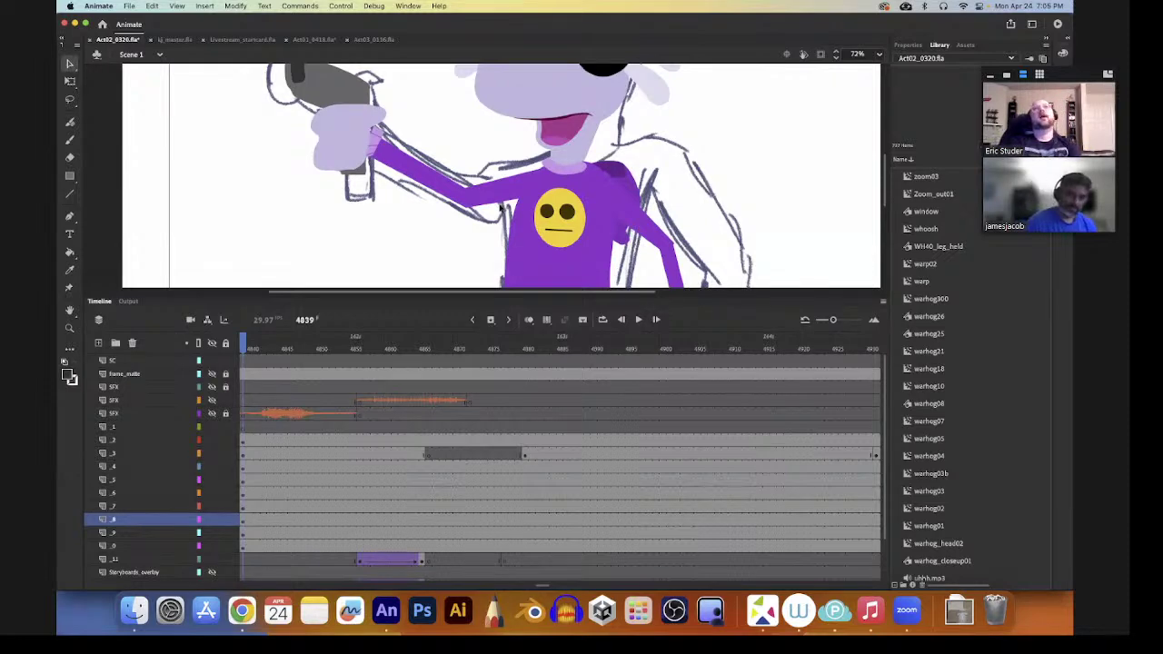
left_click_drag(380, 138, 376, 140)
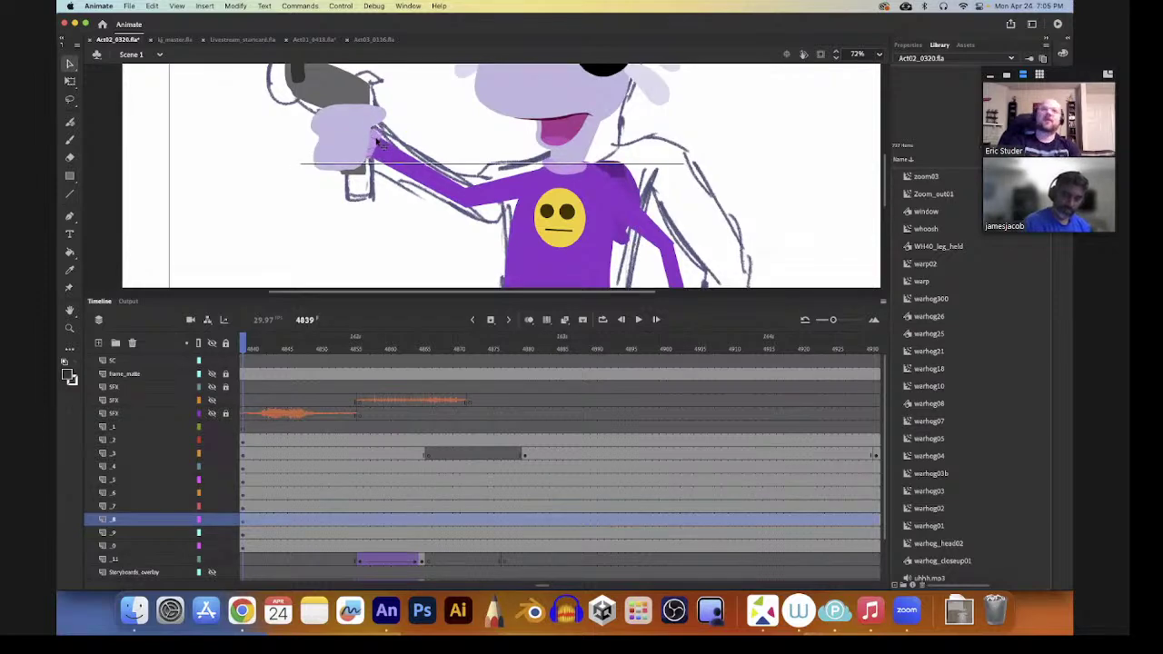
left_click(379, 143)
left_click(678, 182)
key("z")
left_click(674, 233, "alt")
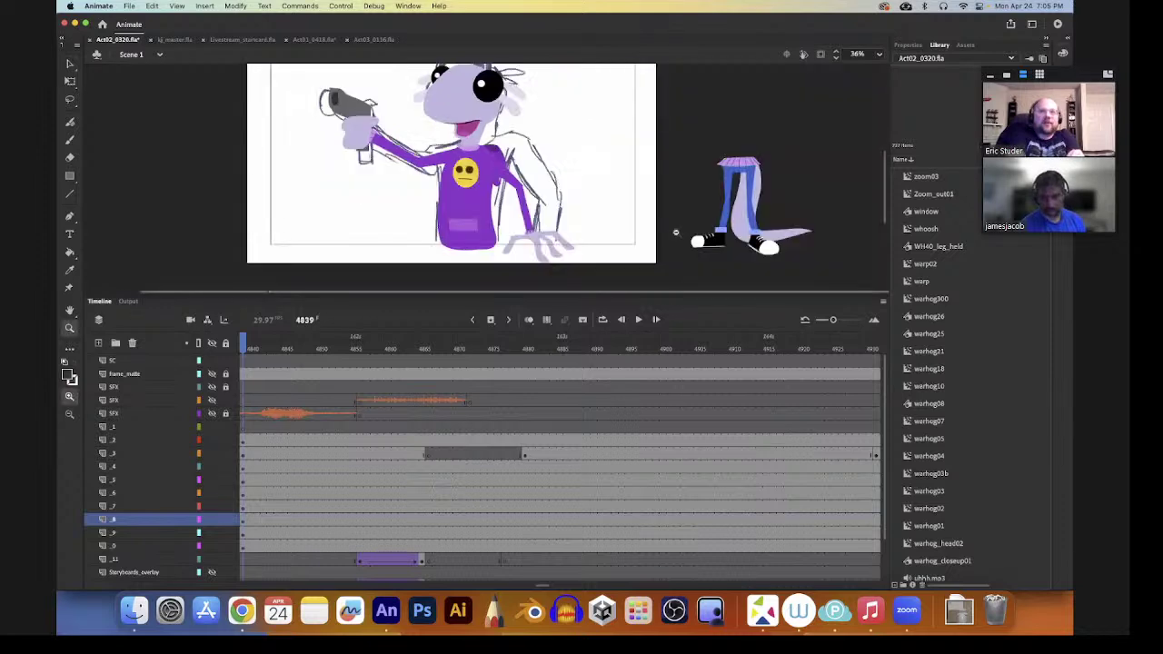
left_click(620, 238, "alt")
key("v")
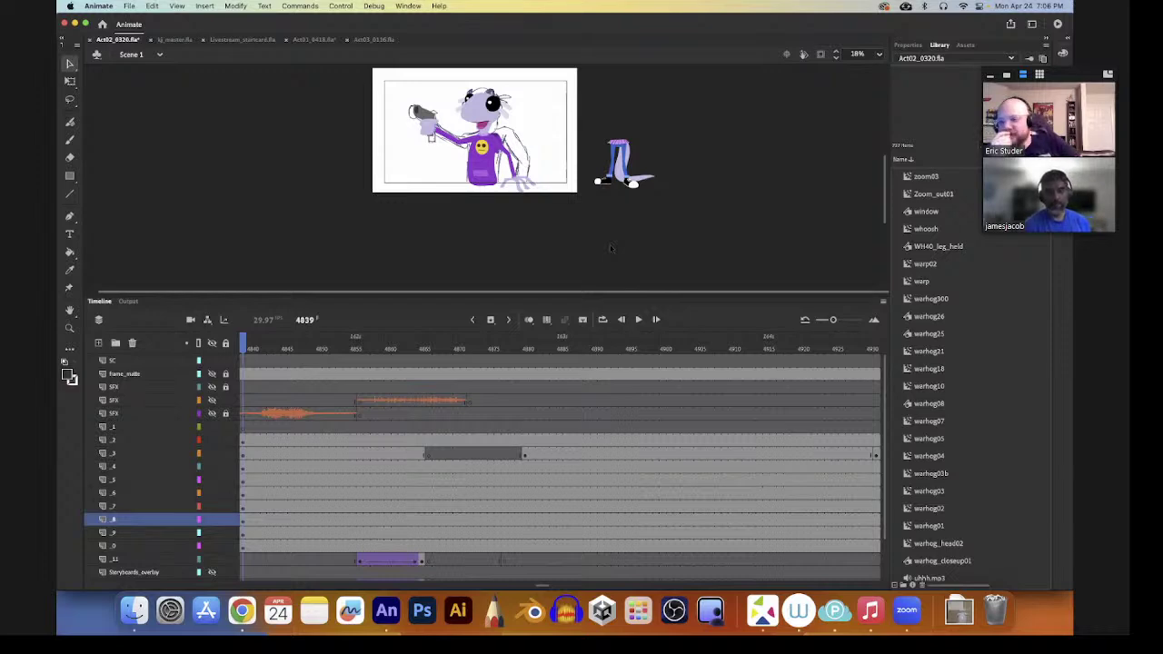
- Move the yellow face emblem slightly lower on the character's purple hoodie
left_click(488, 156)
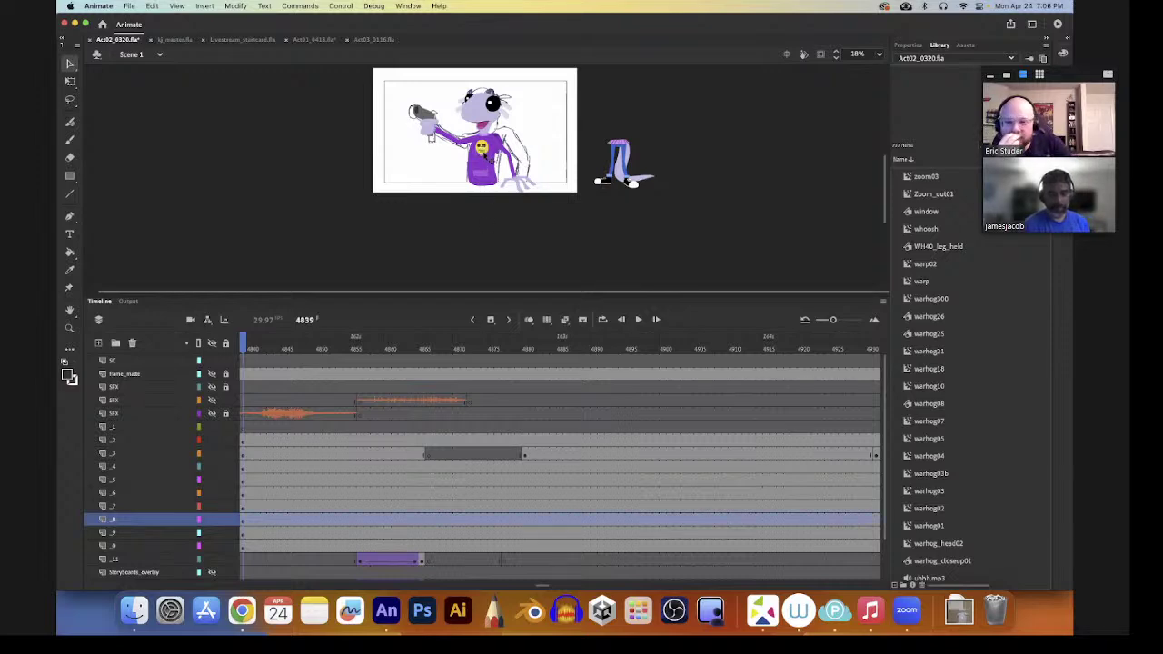
left_click_drag(488, 156, 487, 160)
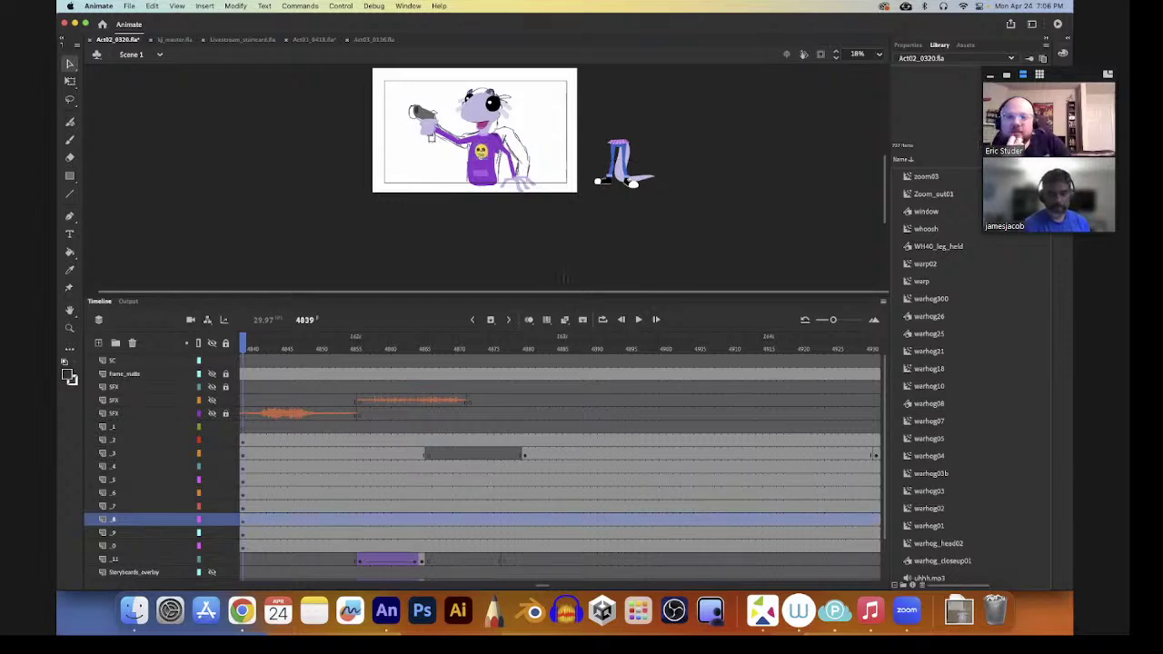
left_click(605, 224)
- Examine what layer _8 holds by showing its contents as outlines, and restore the filled display
key("z")
left_click_drag(432, 107, 536, 157)
left_click_drag(608, 227, 610, 188)
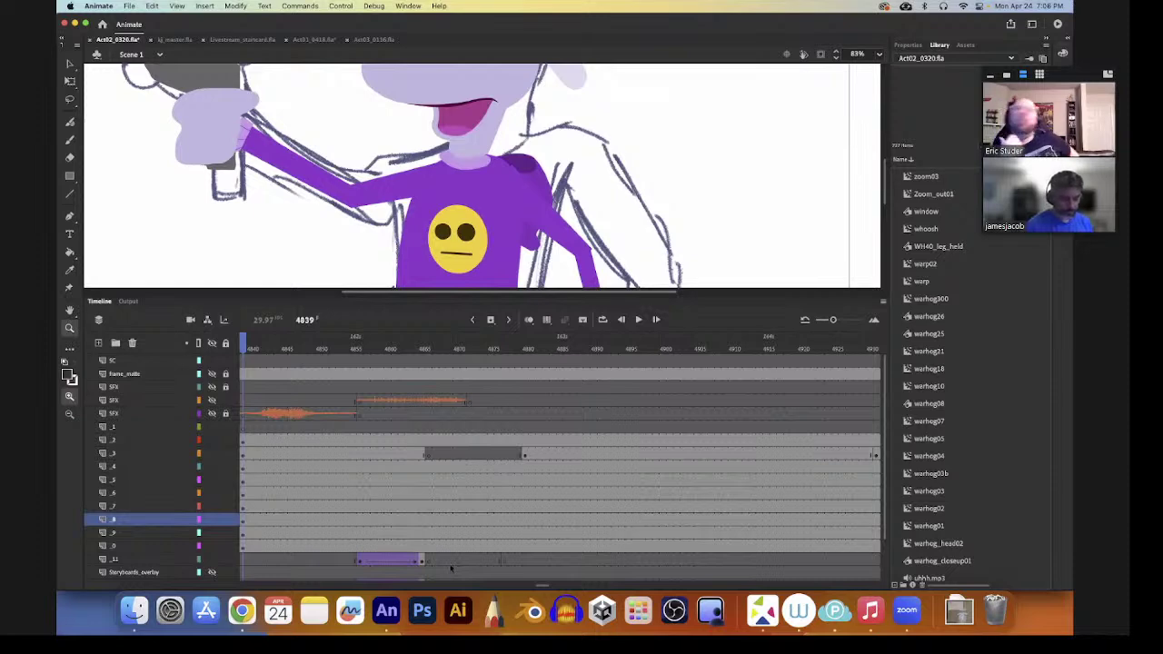
left_click(199, 441)
left_click(199, 440)
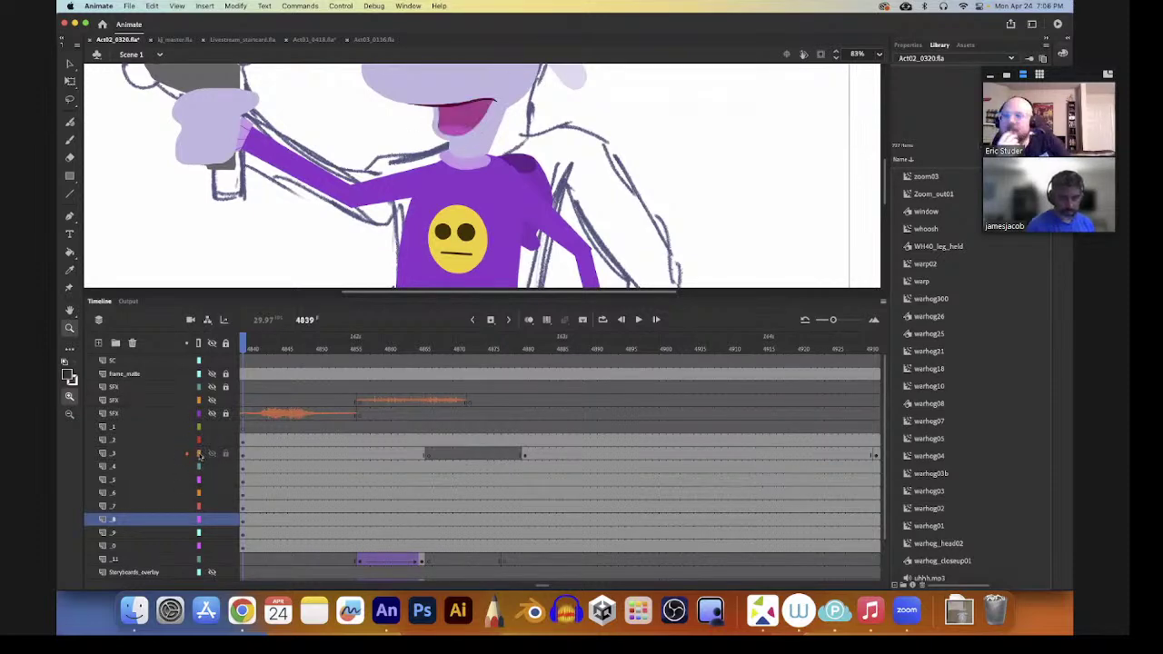
key("v")
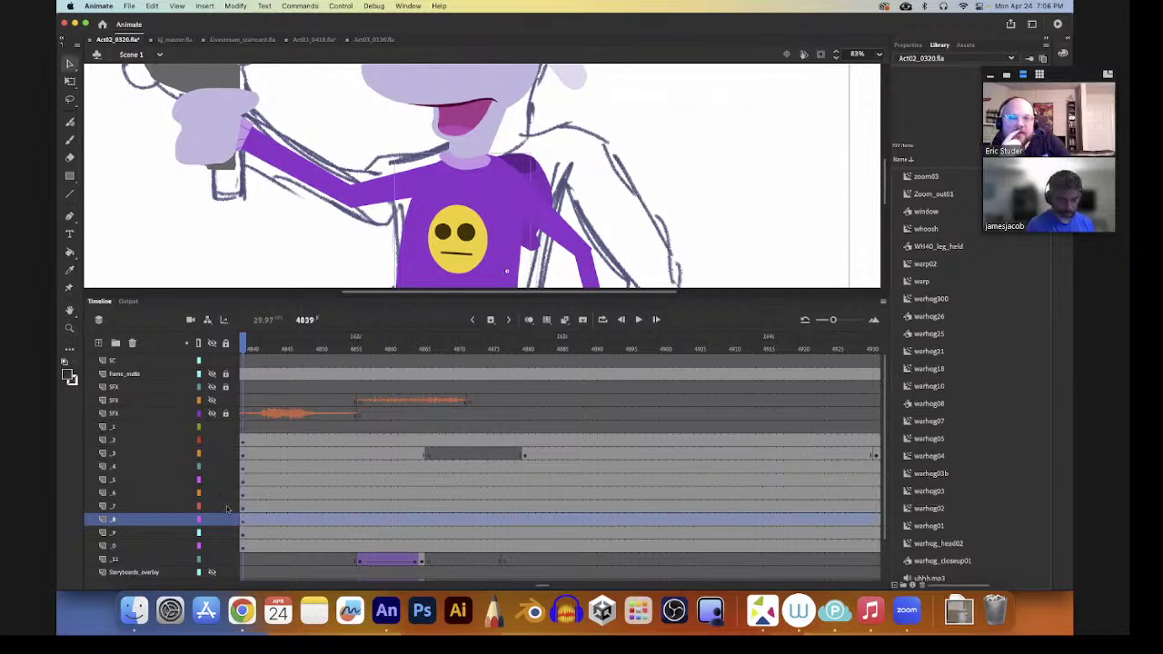
left_click(198, 520)
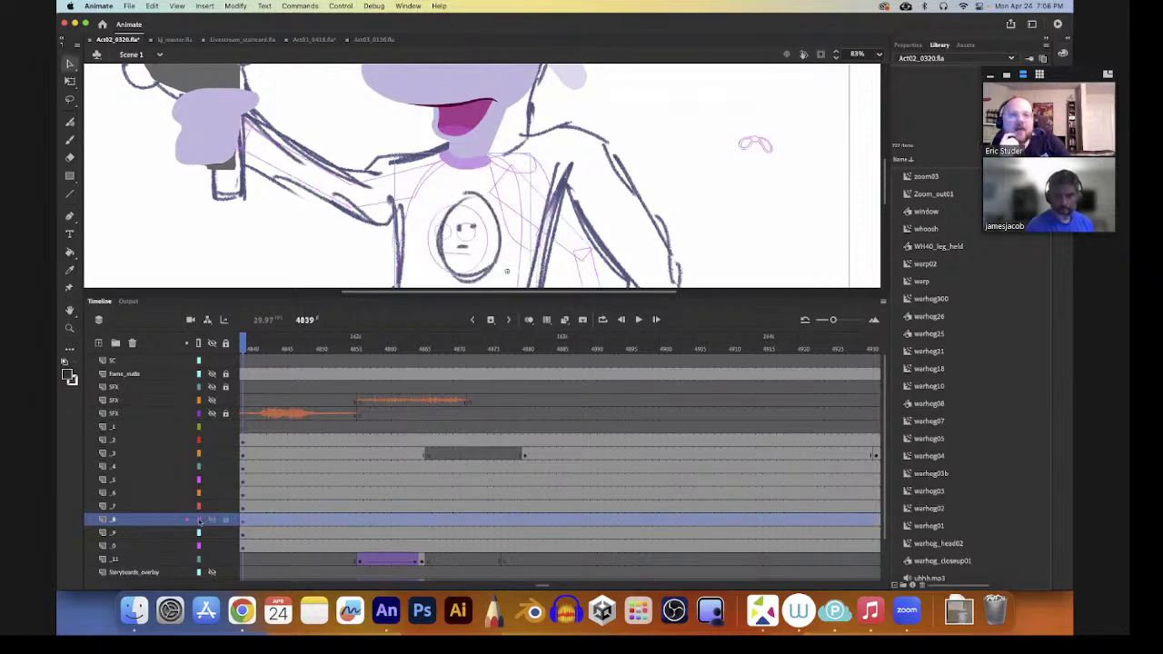
left_click(199, 519)
key("z")
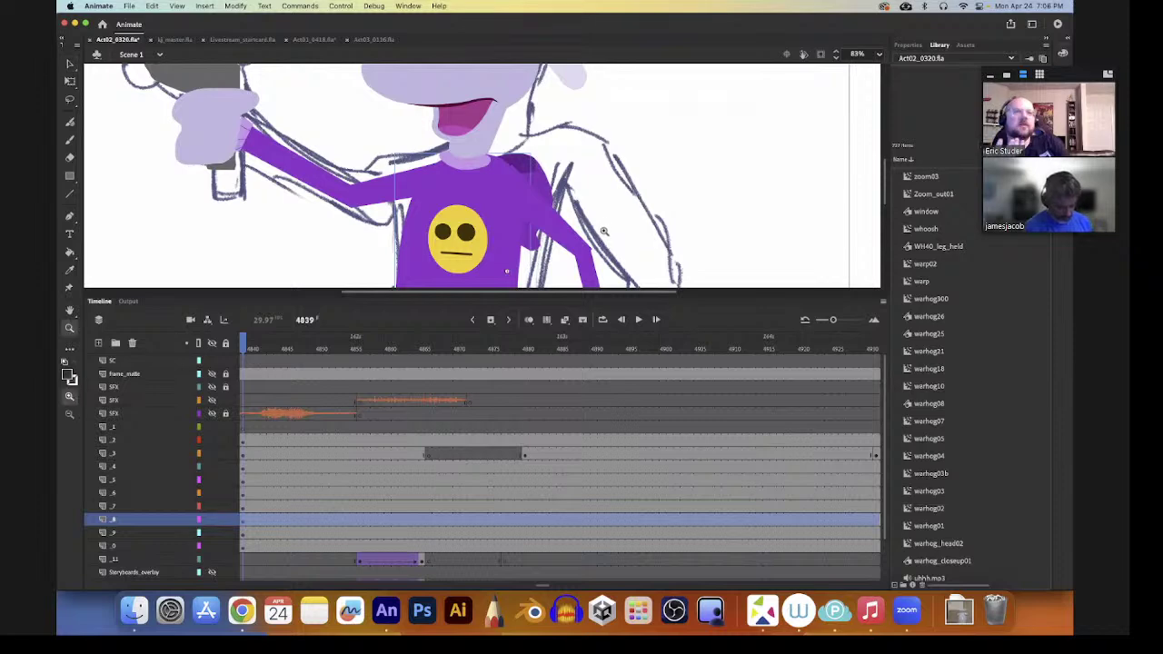
left_click(603, 231, "alt")
left_click(601, 232, "alt")
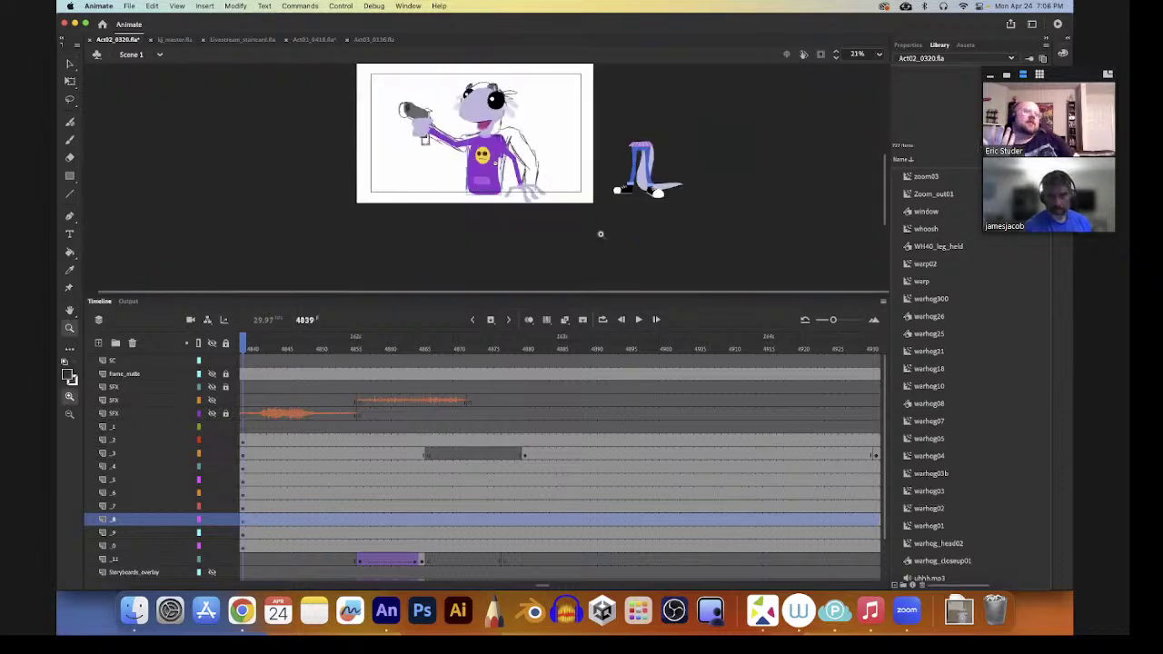
key("v")
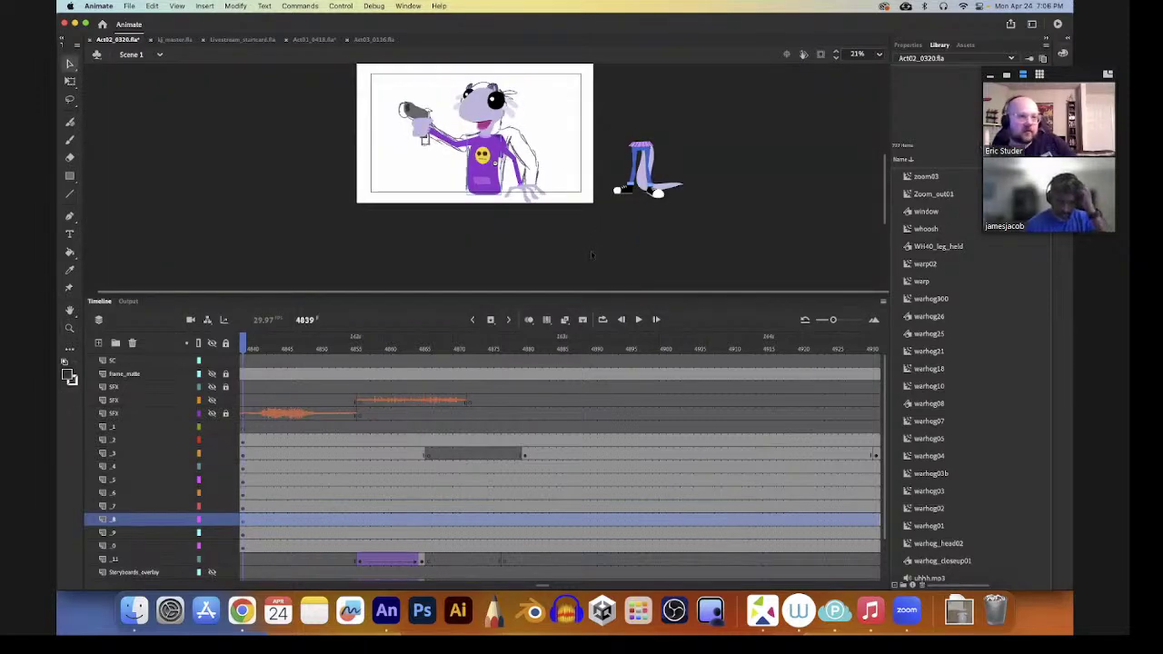
- Switch to kj_master.fla and find the white drawstring bow on the hoodie of the lunging character in the upper row
left_click(174, 40)
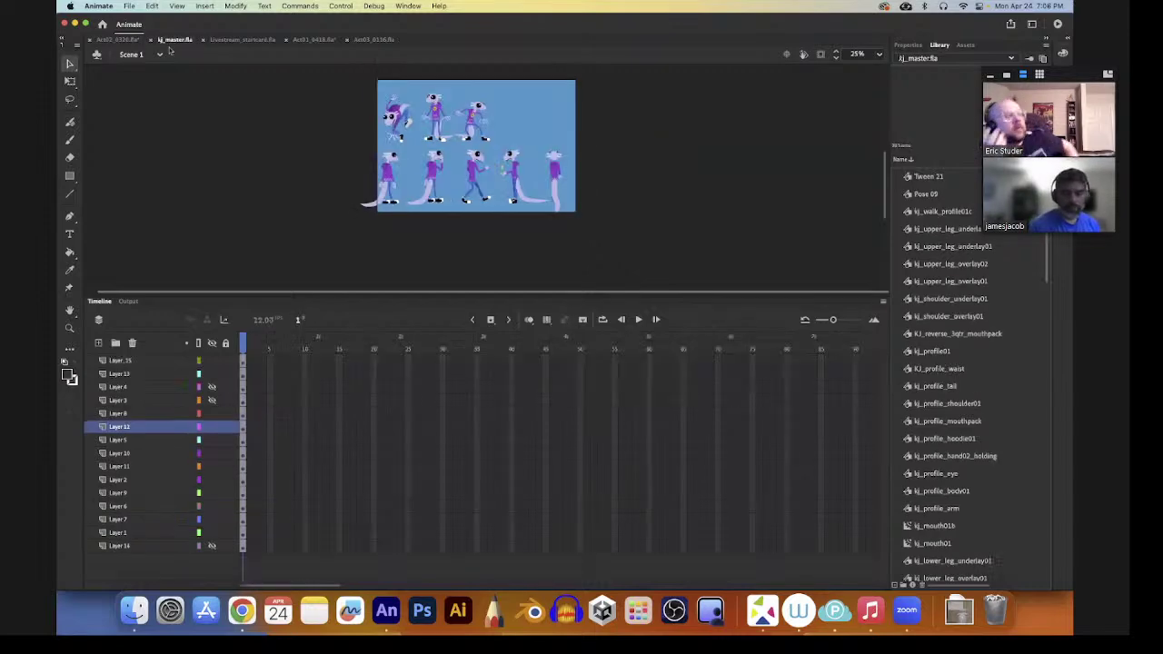
key("z")
left_click_drag(467, 104, 485, 127)
key("v")
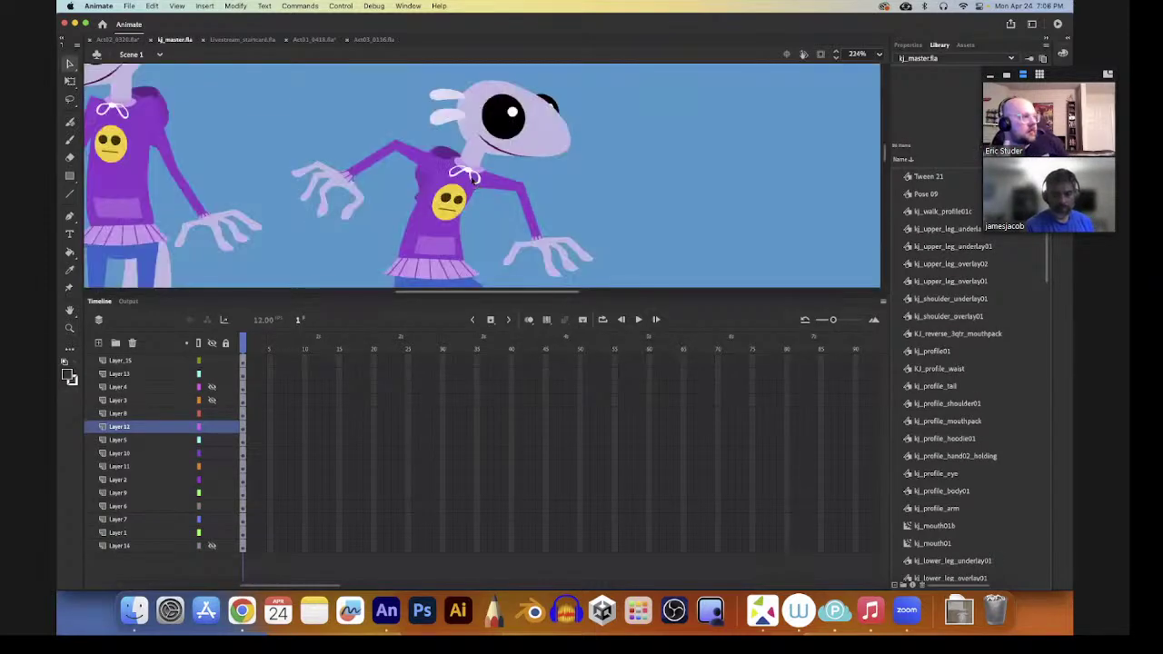
left_click_drag(511, 184, 533, 169)
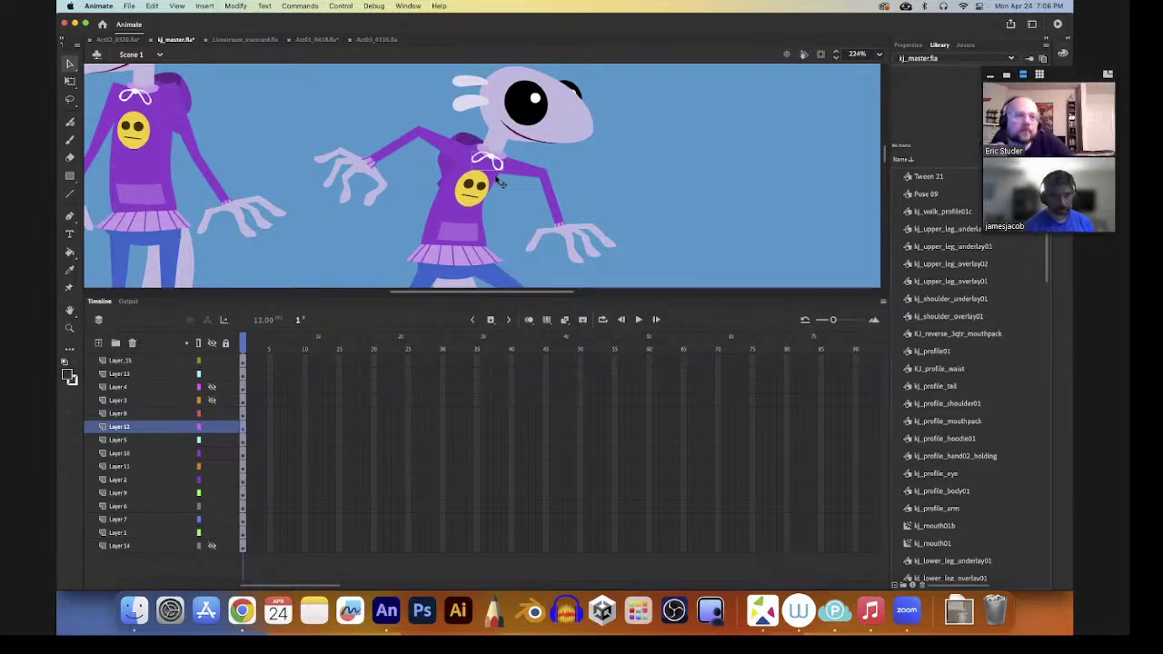
- Return to Act02_0320.fla and select frame 4839 on layer _6 to hold the hoodie's drawstring bow
left_click(116, 39)
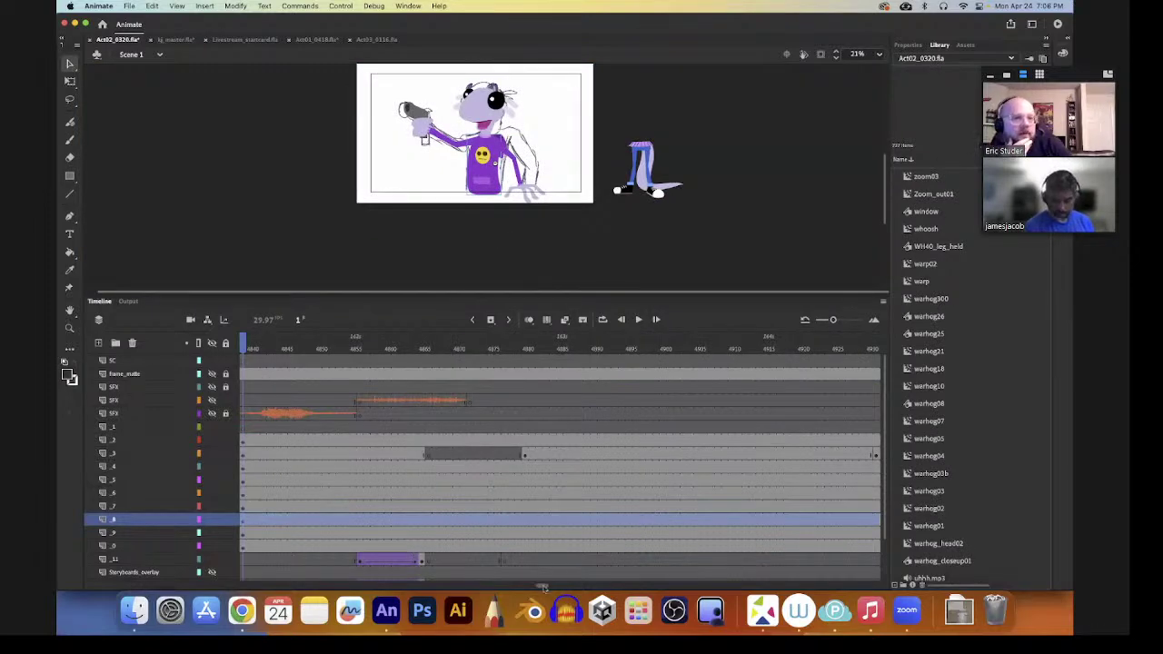
scroll(454, 536, "left", 5)
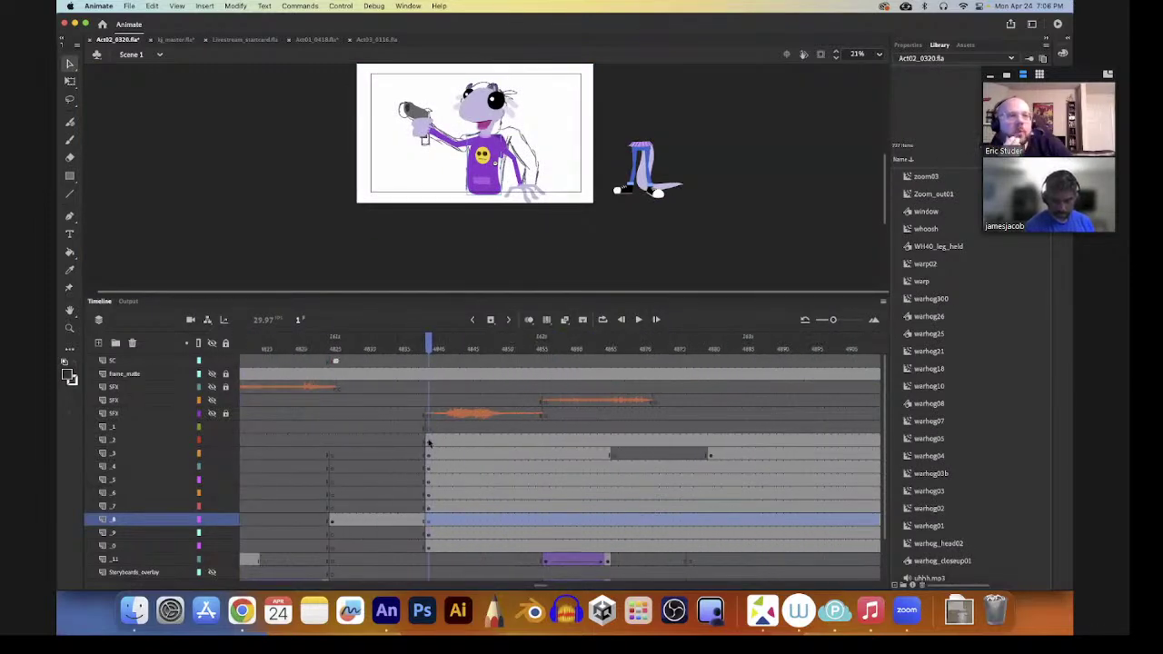
left_click(430, 442)
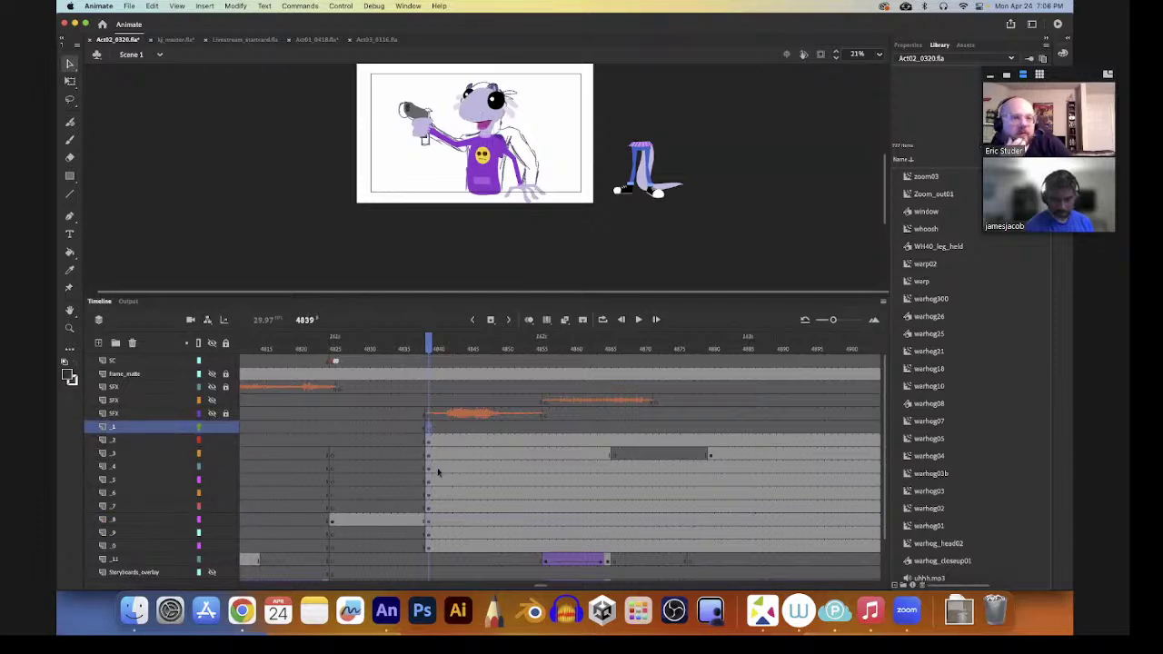
left_click(428, 469)
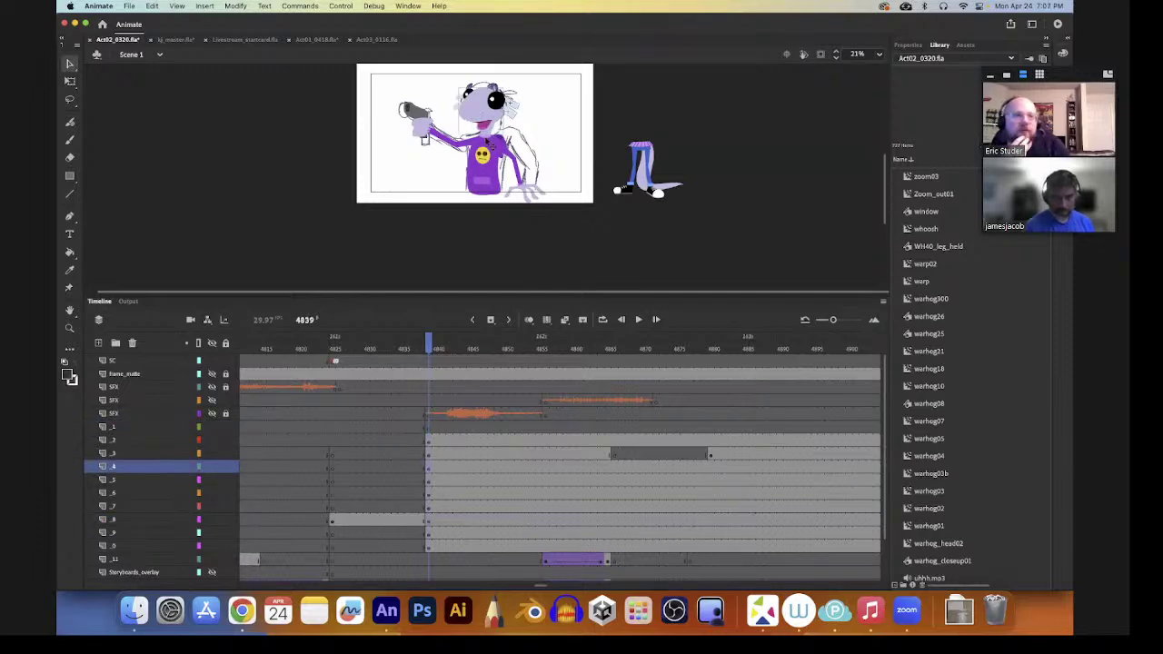
left_click(488, 138)
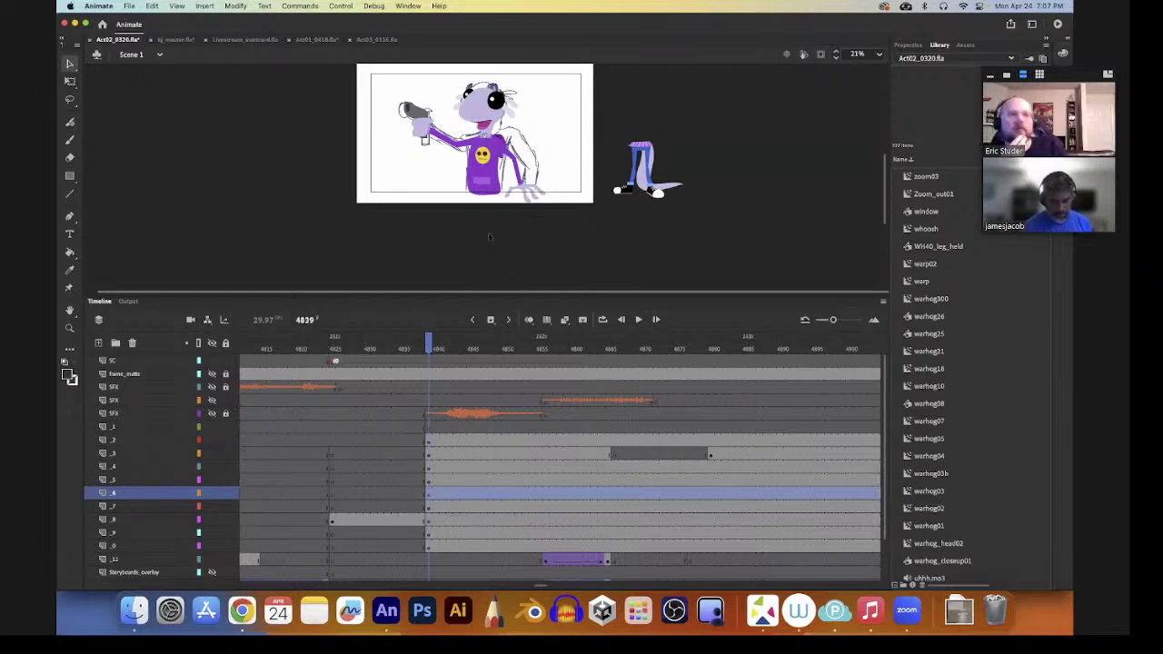
left_click(444, 497)
left_click(428, 495)
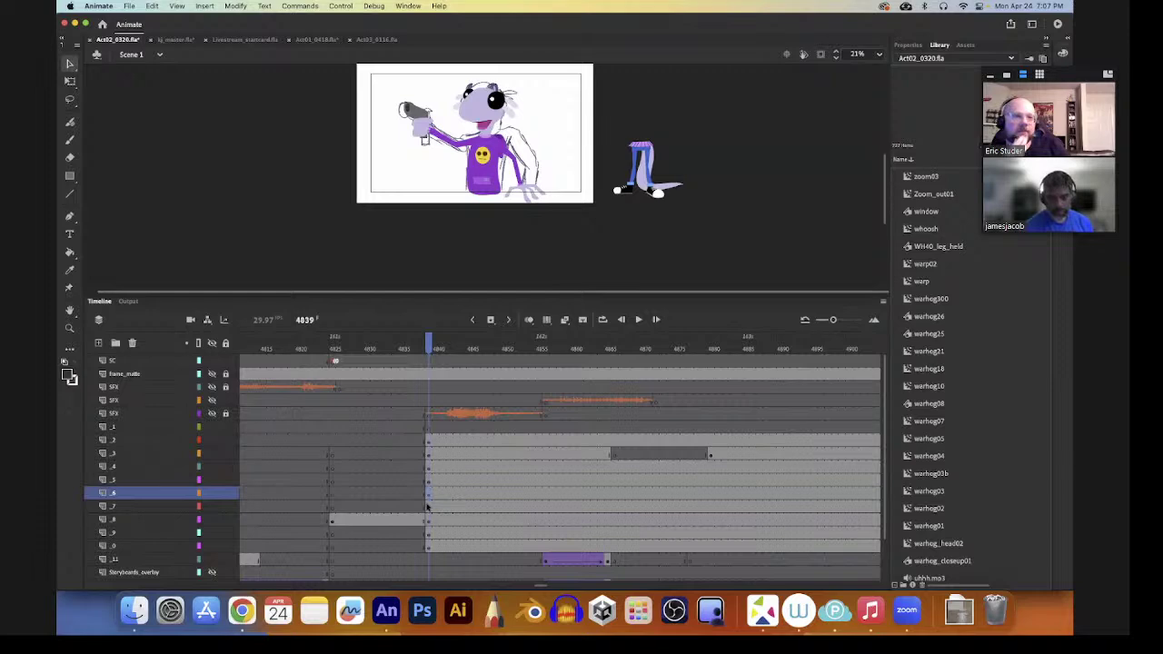
- Place the white drawstring bow at the hoodie's collar on layer _6 and rotate it to sit nearly level beneath the neck
key("z")
left_click_drag(467, 150, 490, 132)
key("q")
key("v")
key("q")
key("v")
key("q")
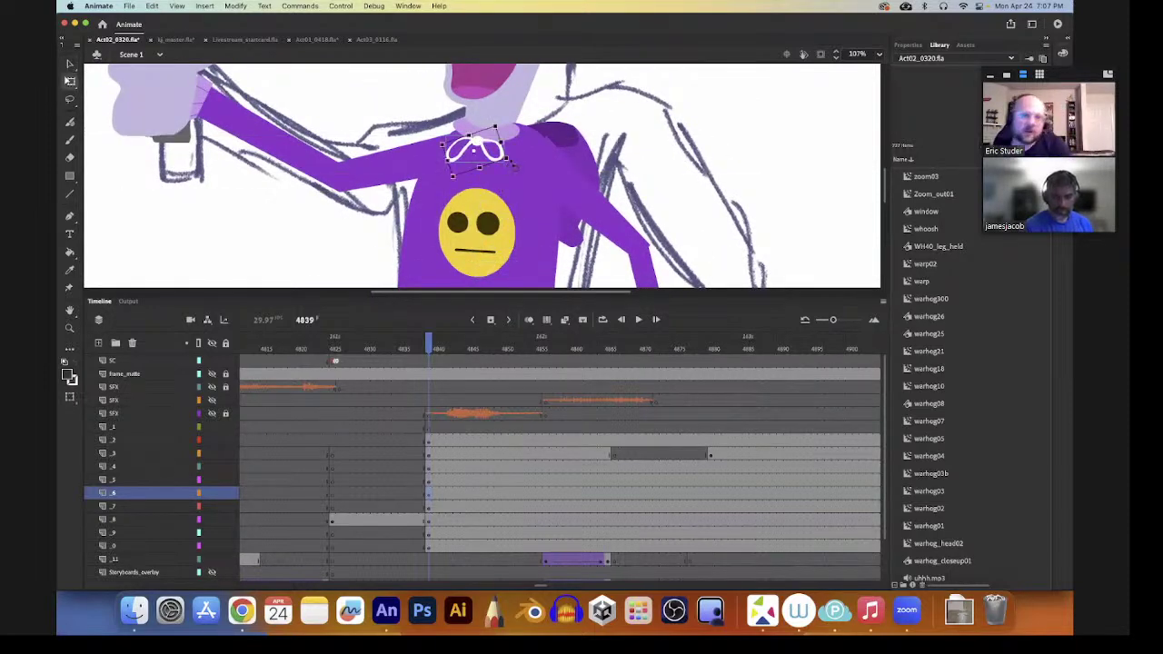
left_click_drag(500, 142, 448, 160)
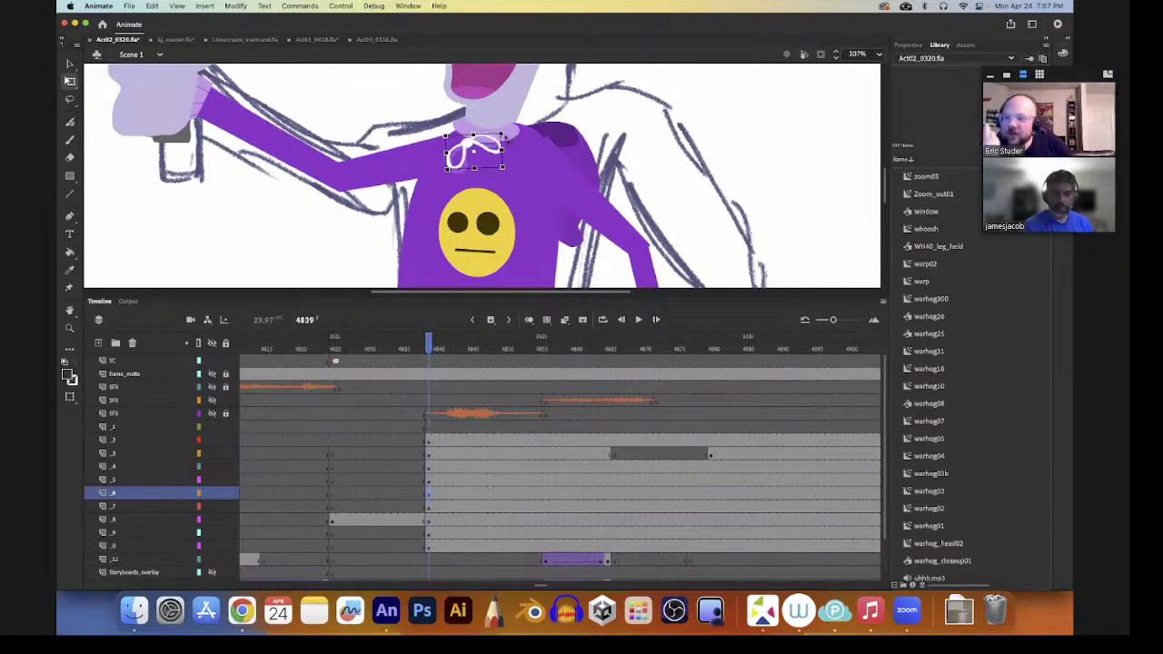
left_click(507, 156)
left_click(497, 163)
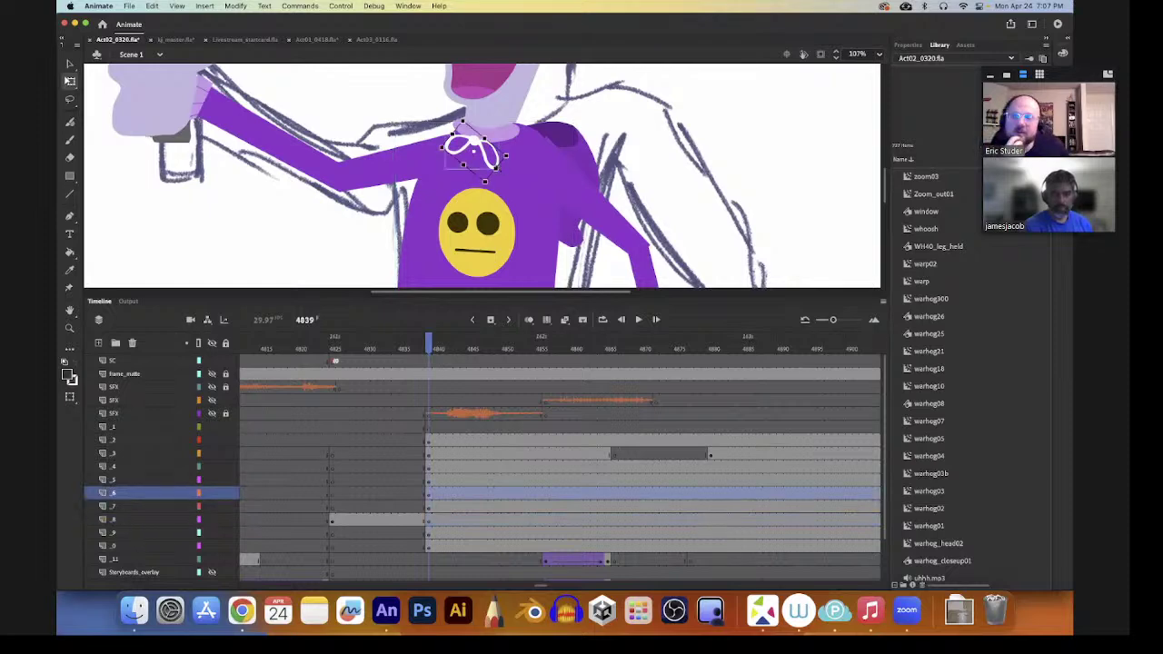
left_click_drag(512, 159, 514, 151)
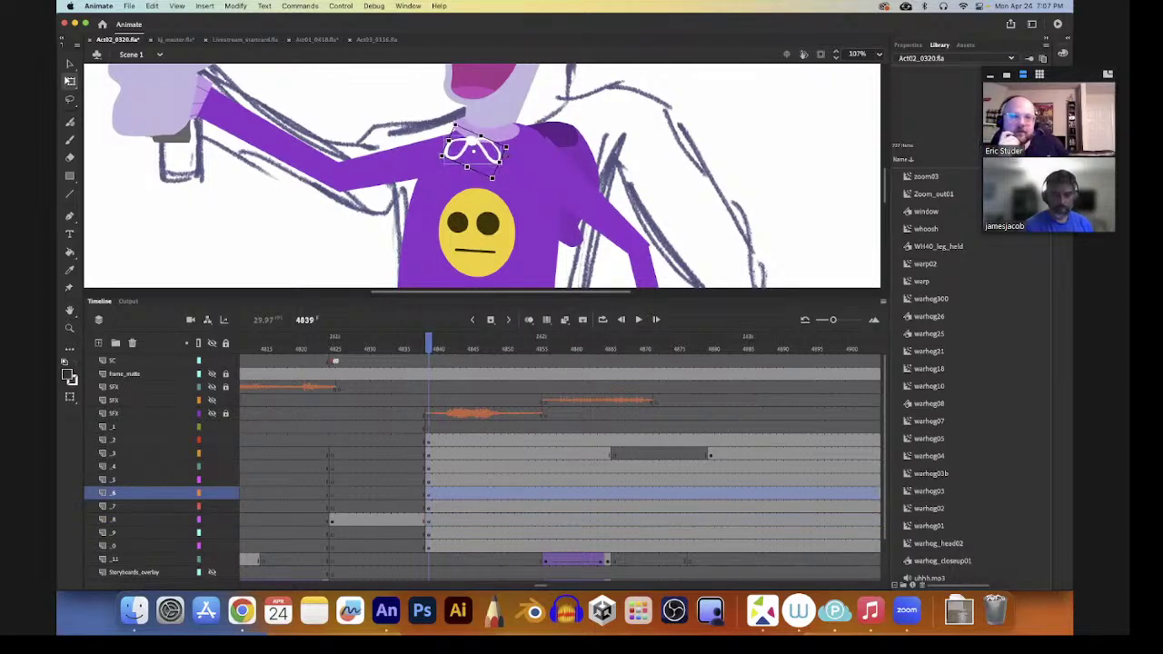
key("v")
- Check the bow against the whole pose and nudge it slightly sideways and down on the collar
key("z")
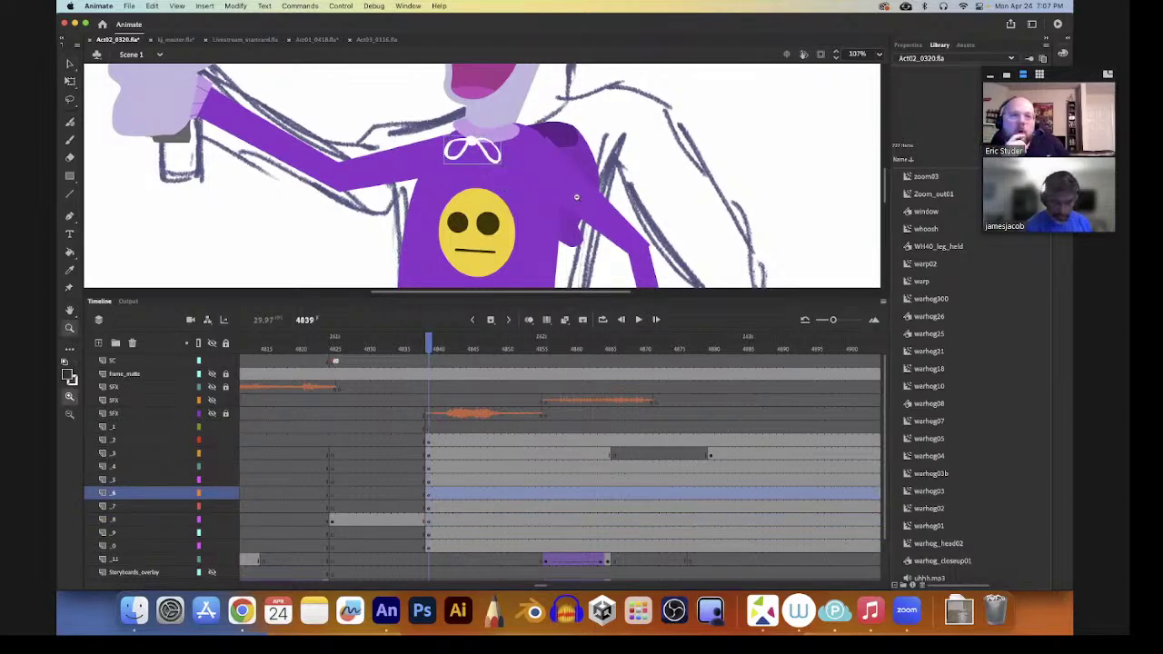
left_click(573, 208, "alt")
left_click(570, 213, "alt")
key("v")
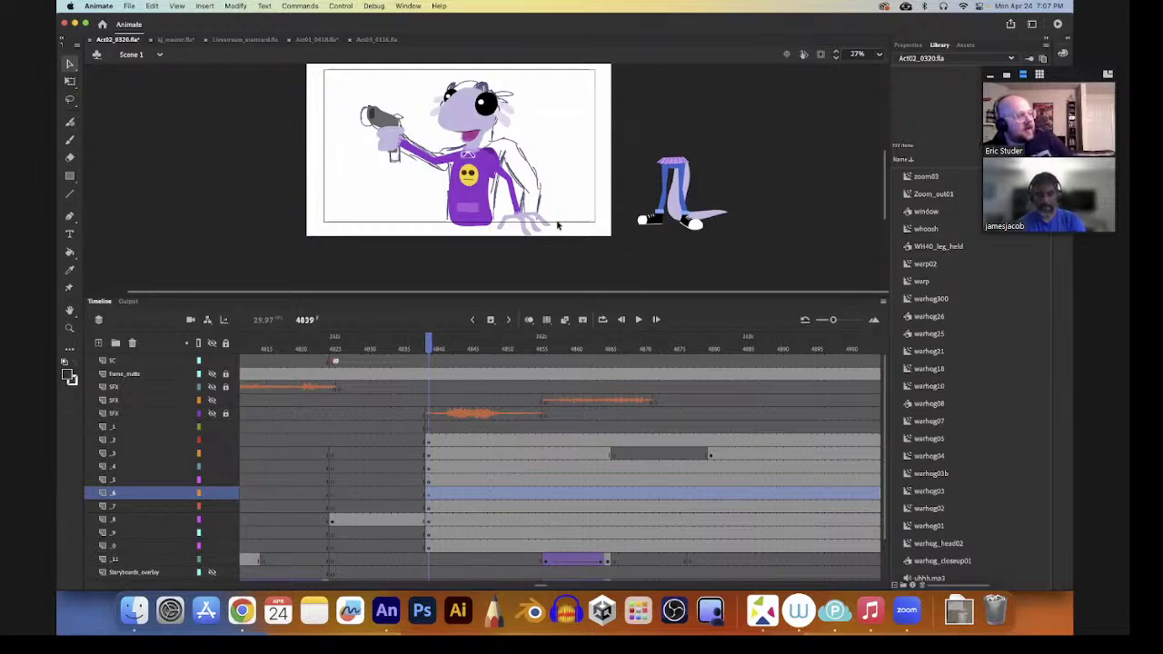
key("z")
left_click_drag(441, 118, 493, 210)
key("q")
key("v")
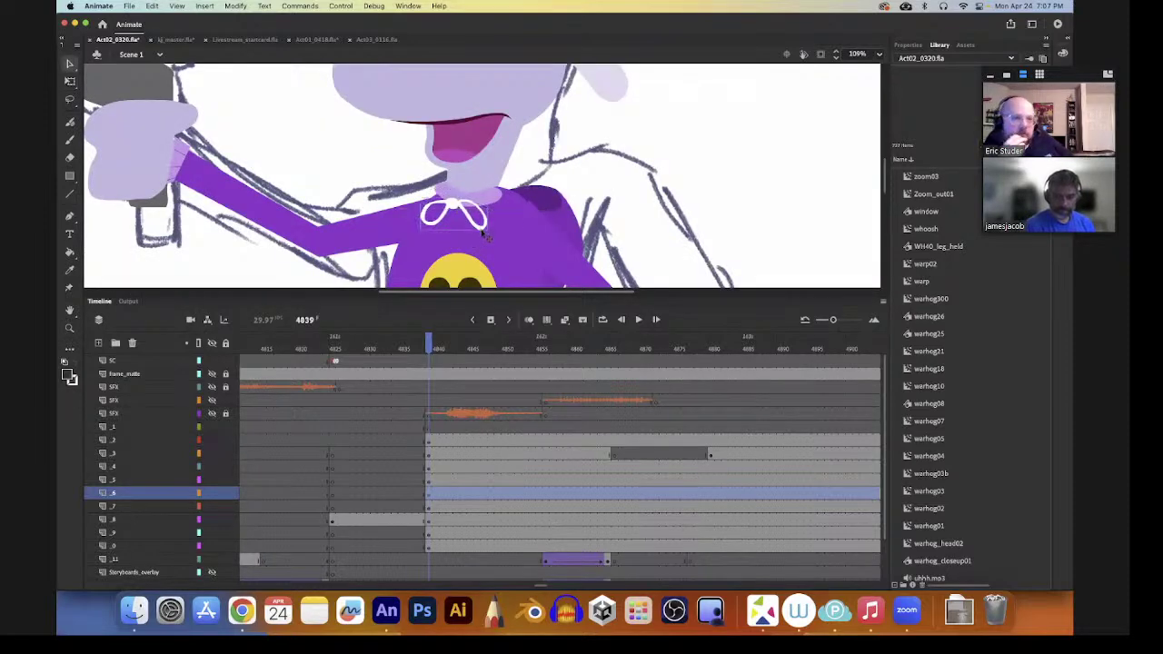
key("z")
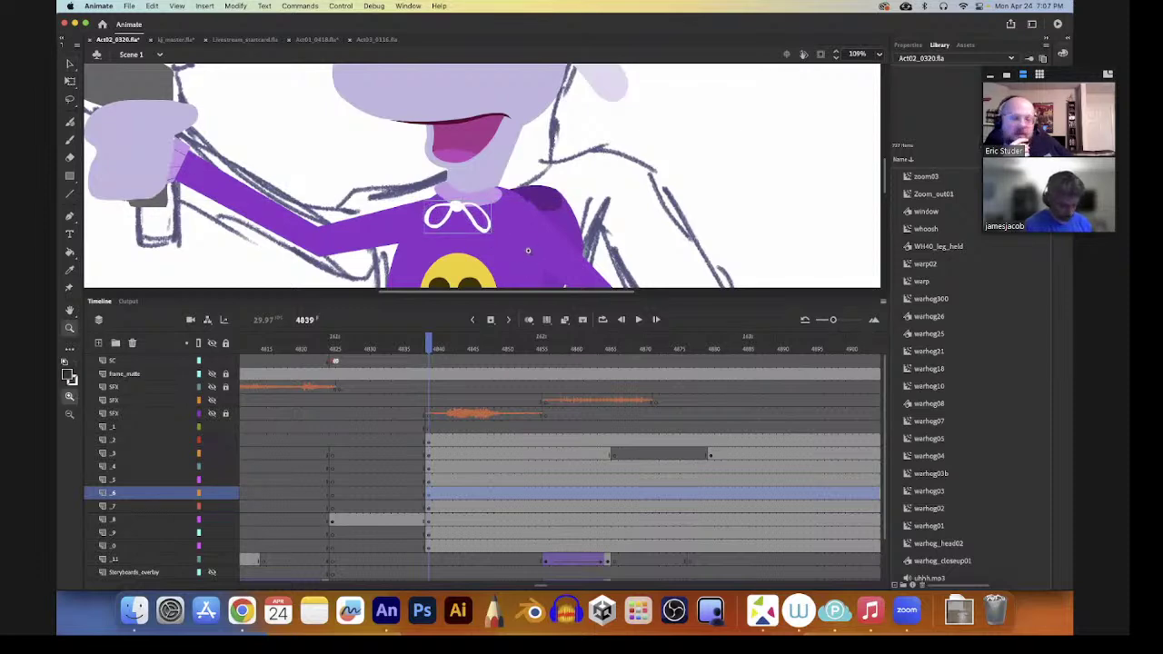
- View the full character pose and save Act02_0320.fla
left_click(532, 250, "alt")
left_click(534, 238, "alt")
left_click_drag(605, 220, 585, 266)
key("v")
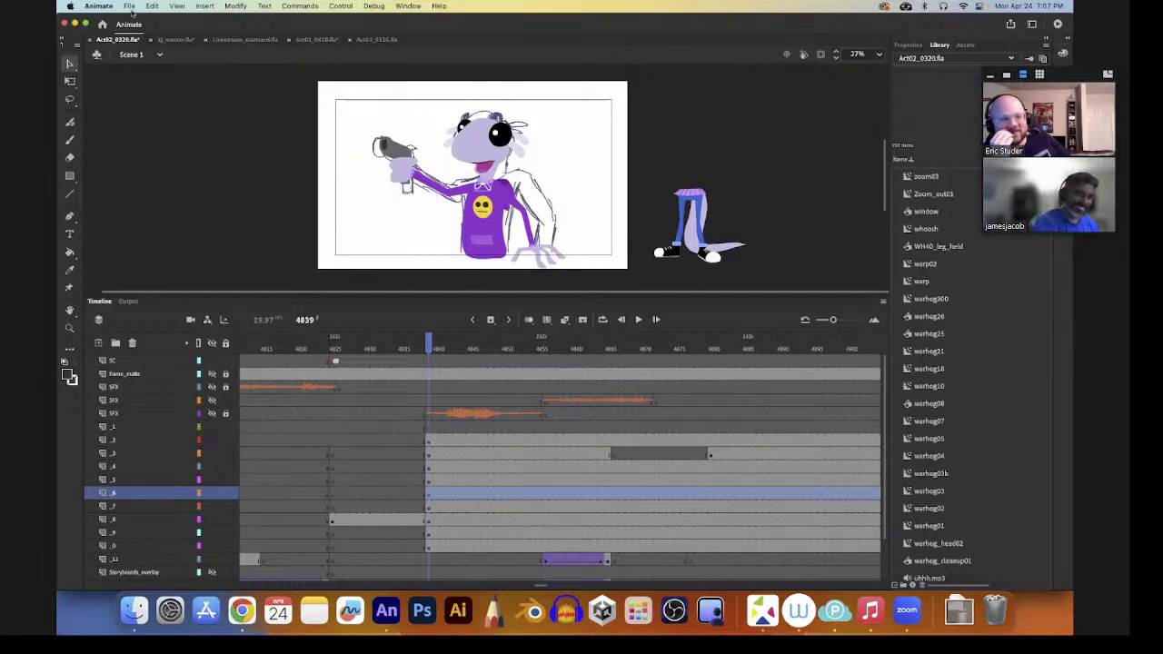
left_click(130, 6)
left_click(132, 103)
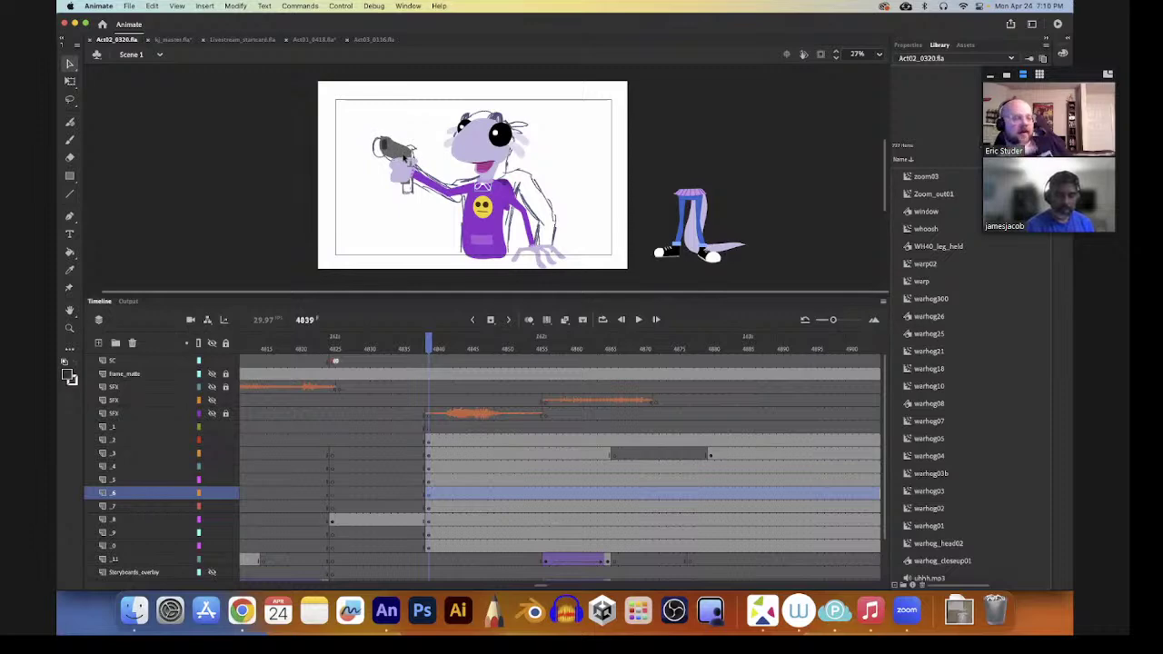
- Choose a light grey fill and brush a small panel on the rear of the gun's barrel on layer _0
left_click(407, 160)
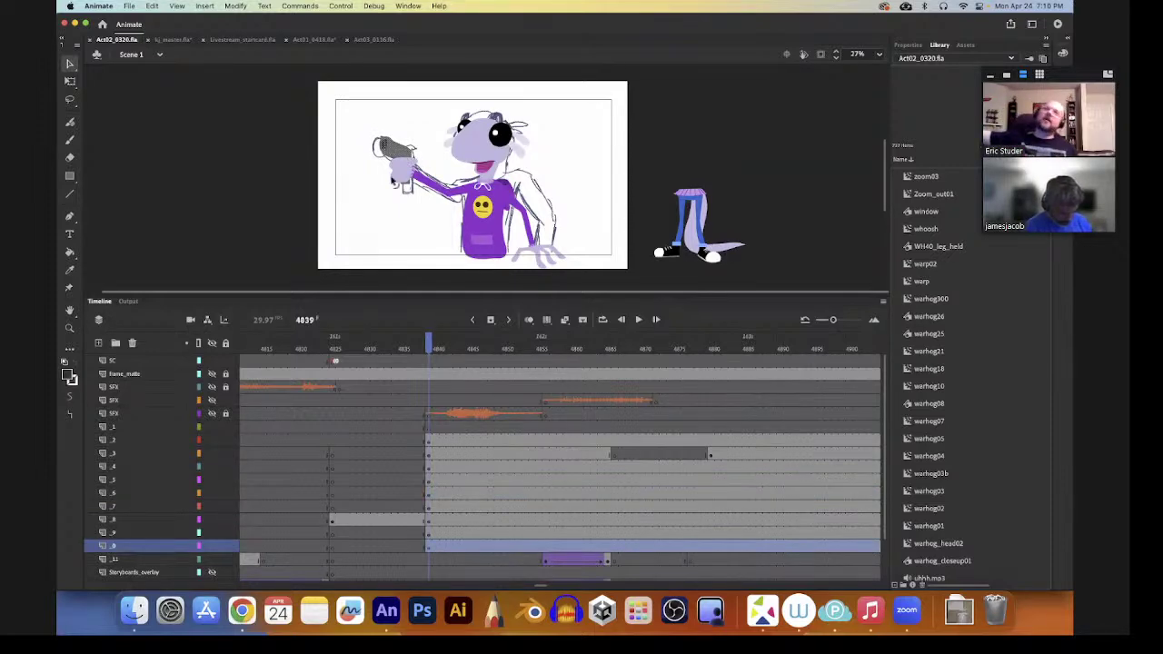
left_click(391, 180)
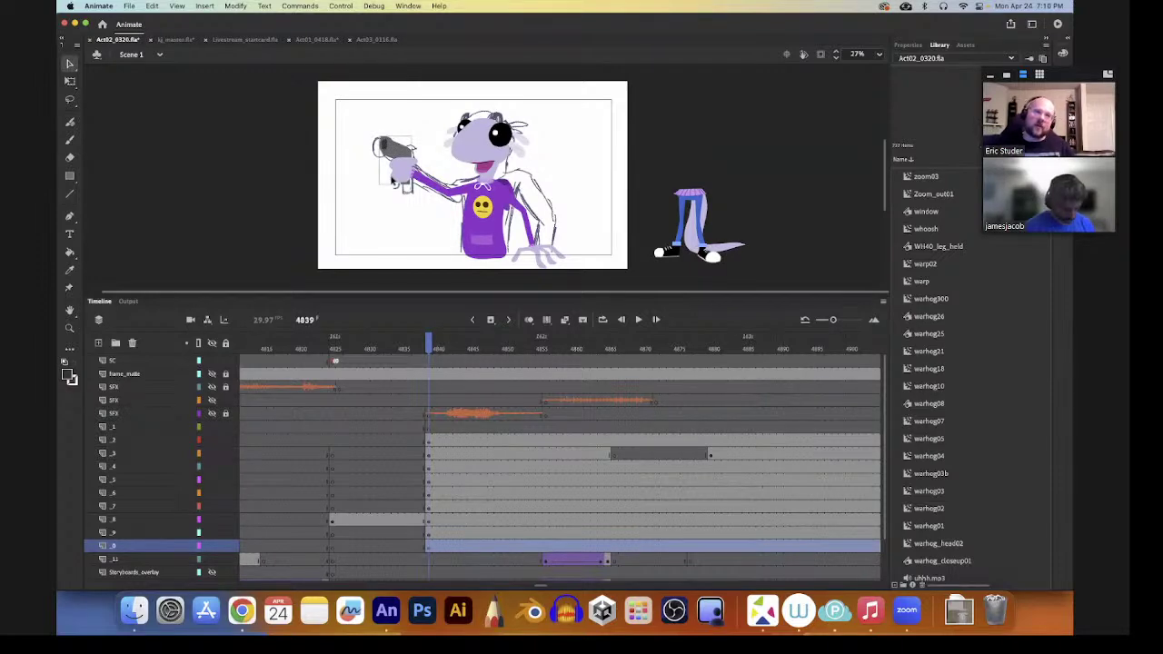
key("z")
left_click_drag(382, 116, 432, 213)
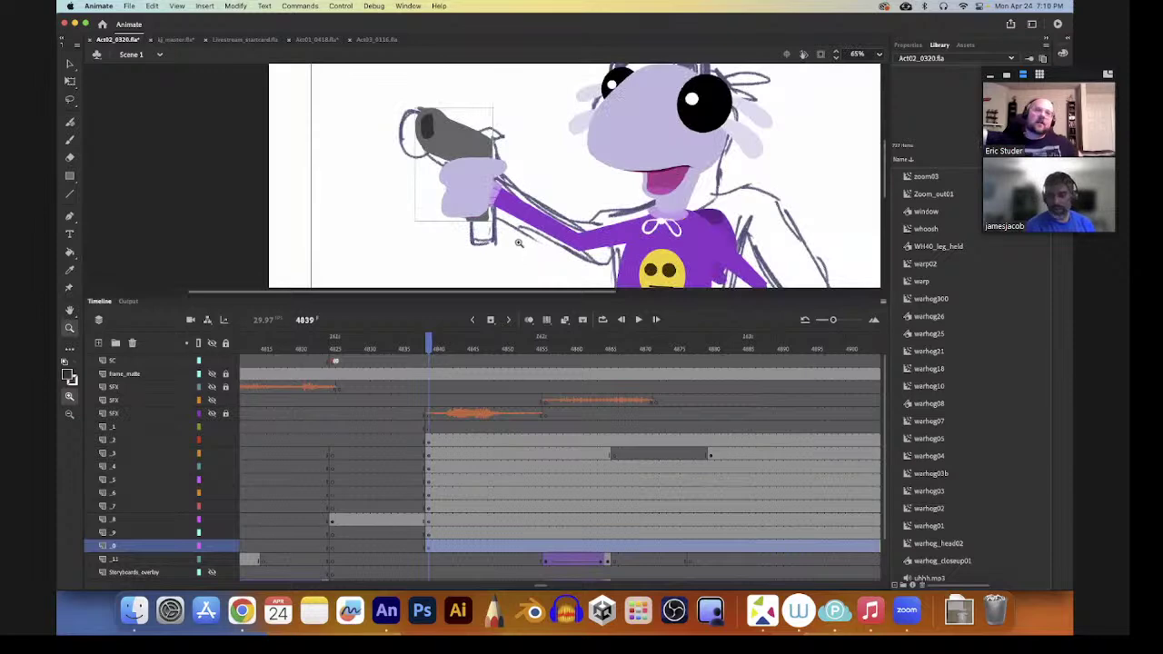
key("v")
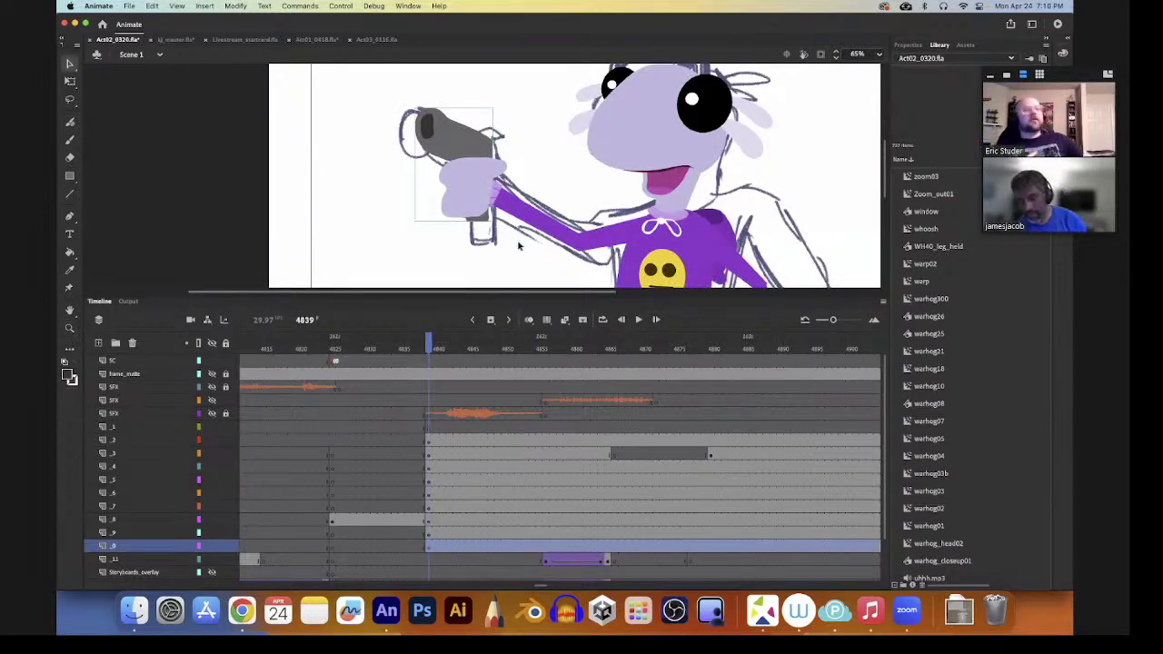
left_click(514, 179)
key("i")
left_click(471, 146)
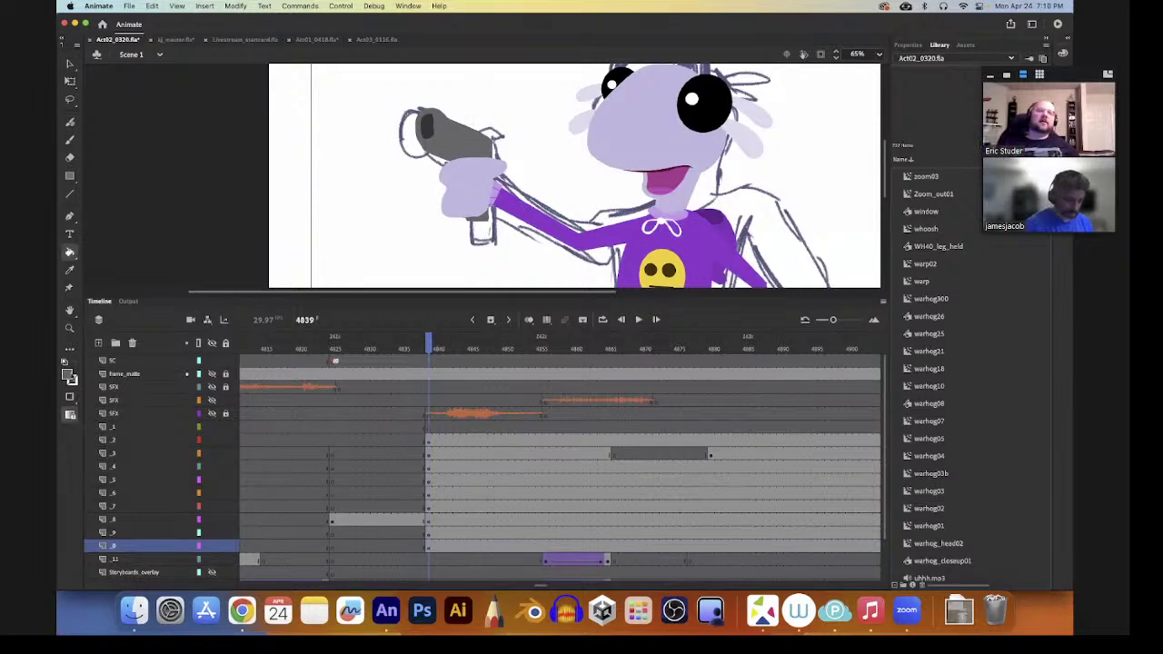
left_click(71, 375)
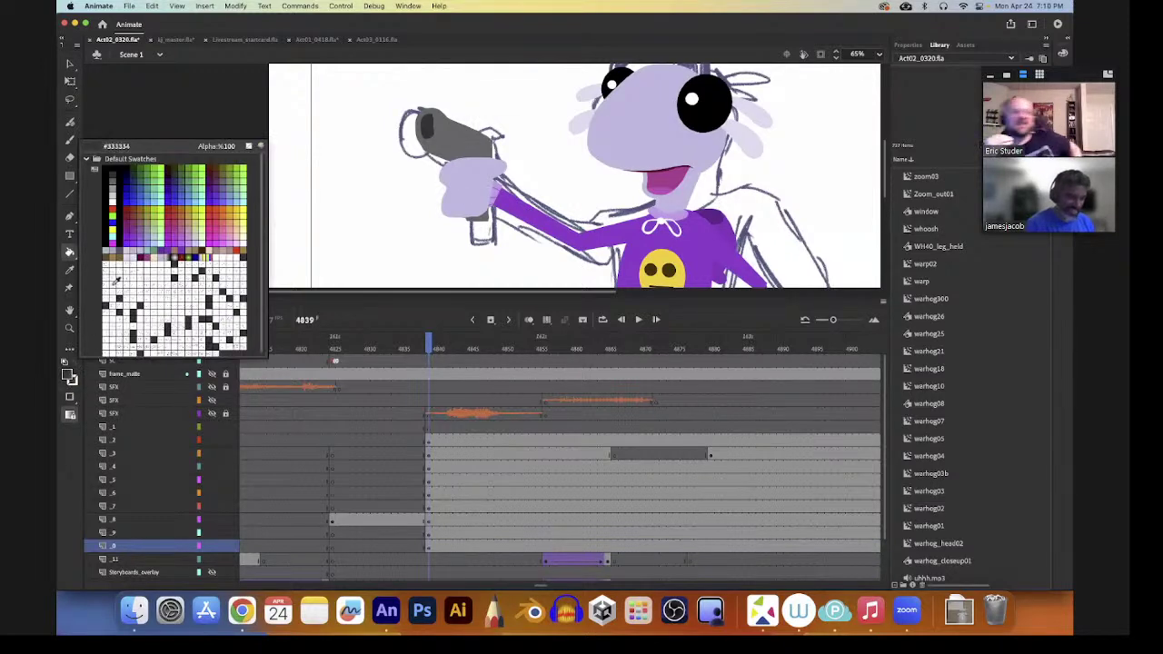
left_click(114, 191)
key("b")
mouse_move(458, 132)
left_mouse_down()
mouse_move(456, 144)
mouse_move(477, 148)
left_mouse_up()
key("super+z")
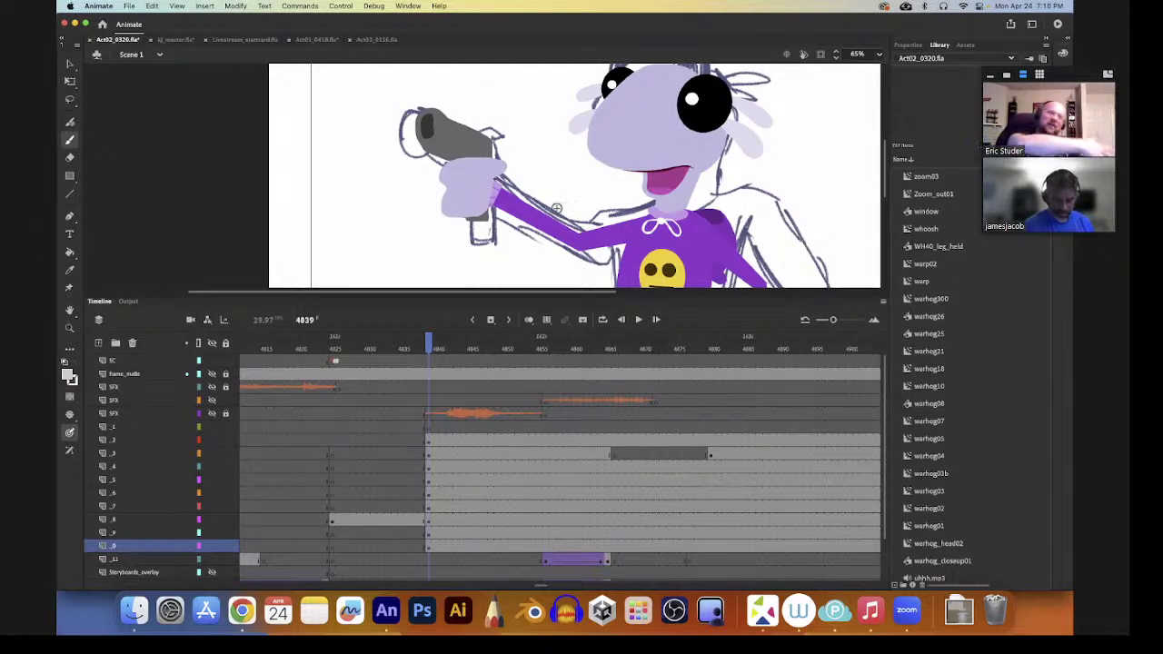
- Clear layer _0's artwork at frame 4839 to check its contents, restore it, and toggle the layer's outline view on and off
key("v")
left_click(430, 549)
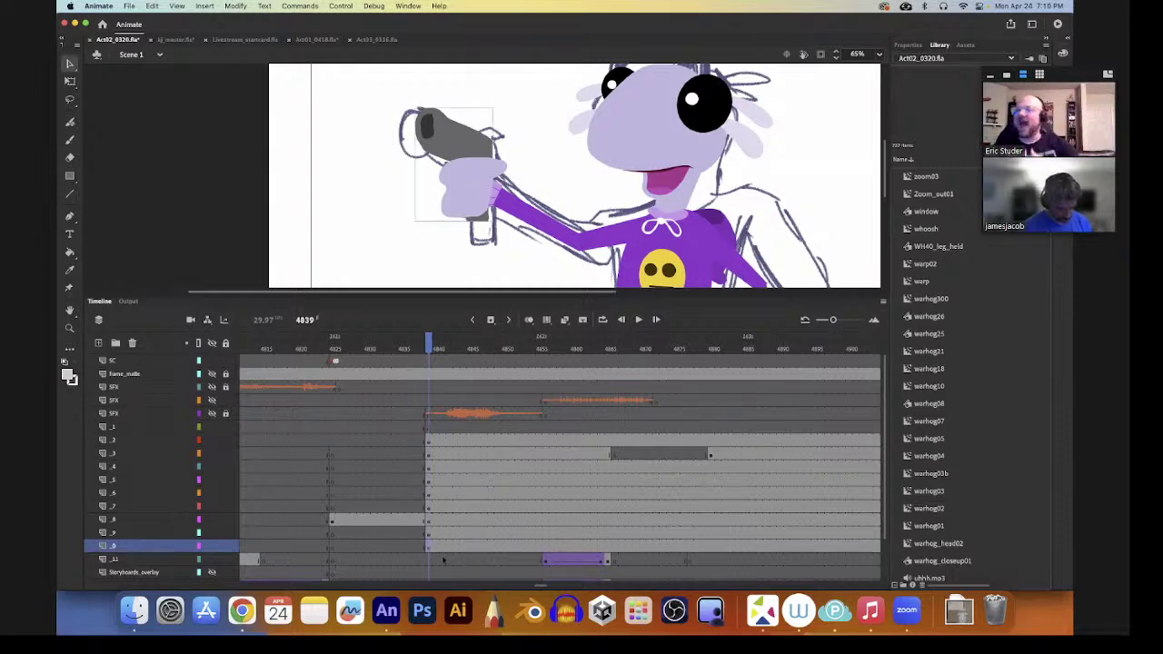
key("Delete")
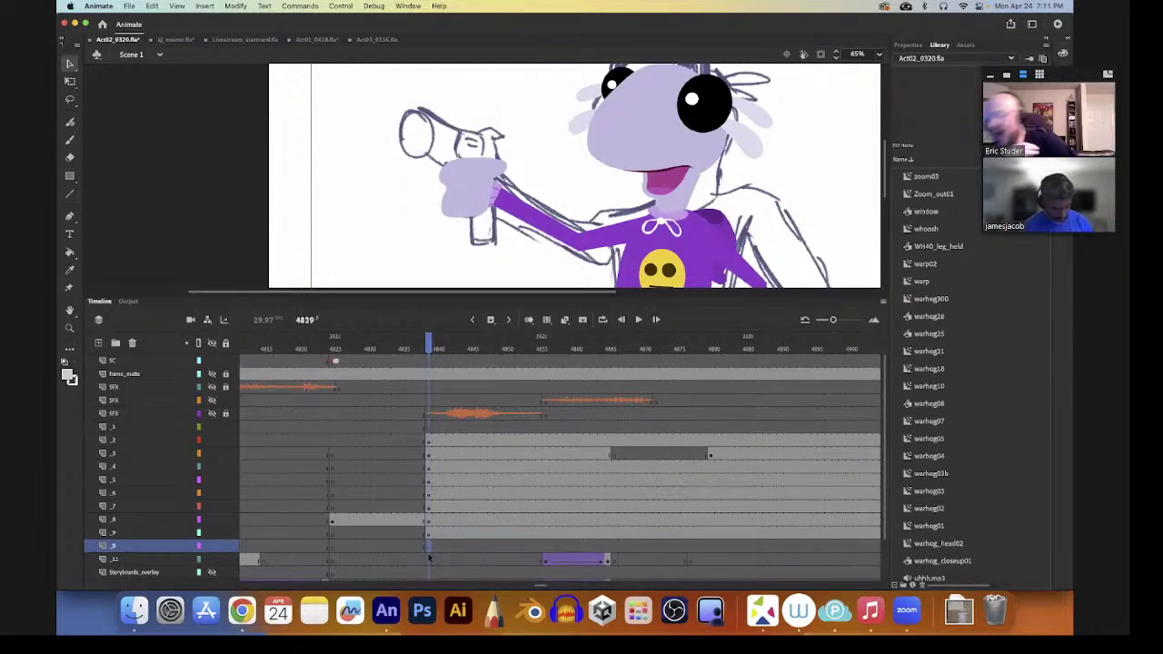
key("super+z")
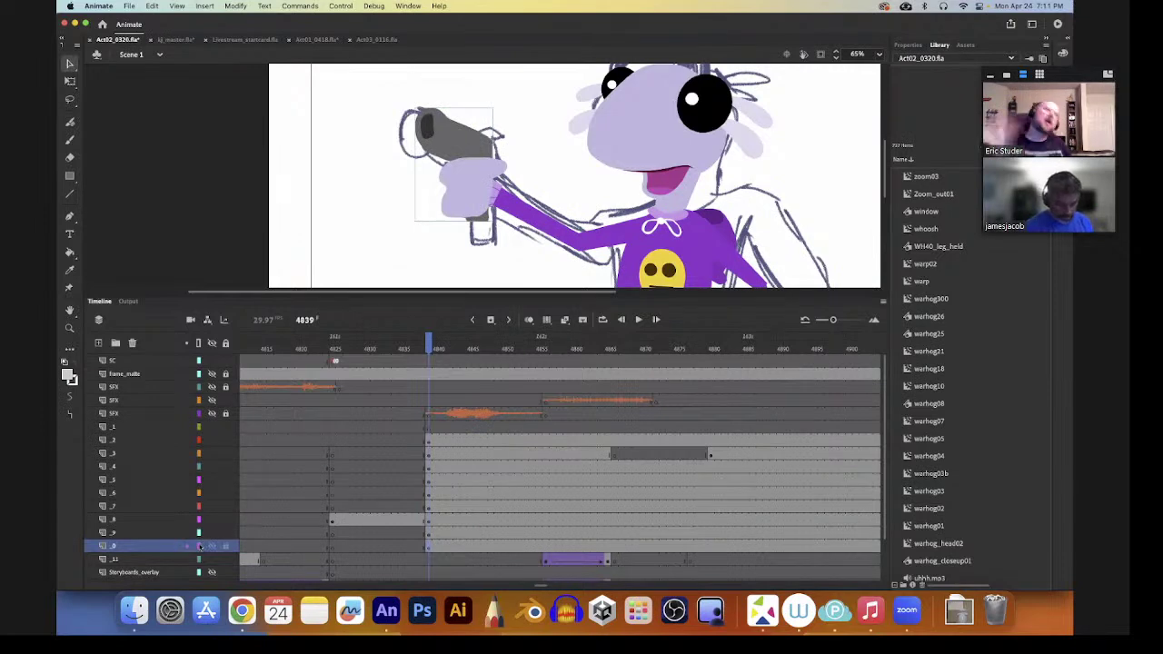
left_click(200, 545)
left_click(200, 545)
- Move the gun aside to uncover the light grey panel, return it beneath the panel, and shift the panel toward the gun's rear
left_click(394, 264)
left_click_drag(483, 148, 419, 183)
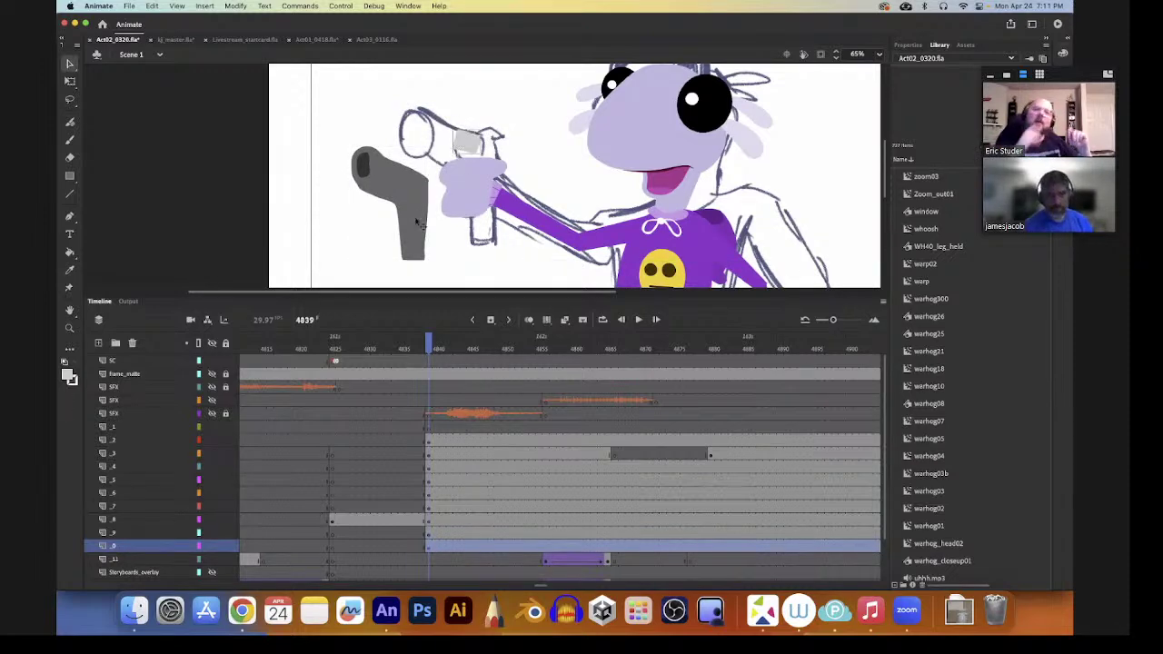
left_click_drag(420, 249, 487, 212)
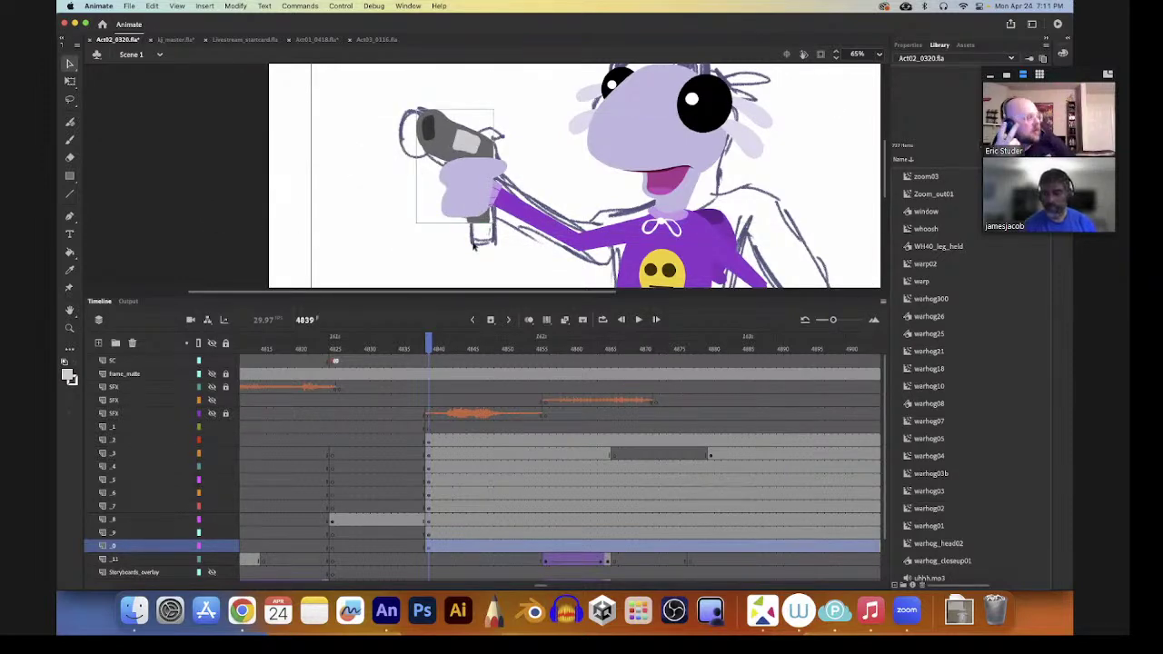
left_click_drag(469, 143, 486, 153)
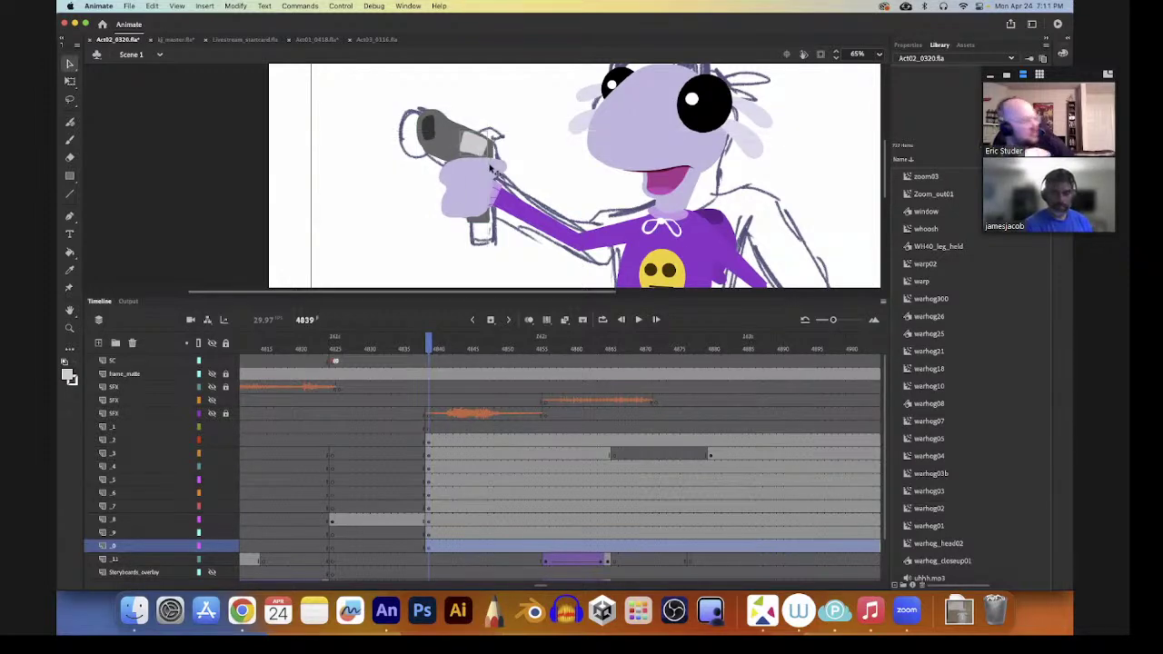
- Open the gun's group for editing and reshape the barrel's underside to remove the notch where it meets the grip
key("z")
left_click_drag(451, 95, 575, 210)
key("v")
left_click(450, 154)
double_click(452, 155)
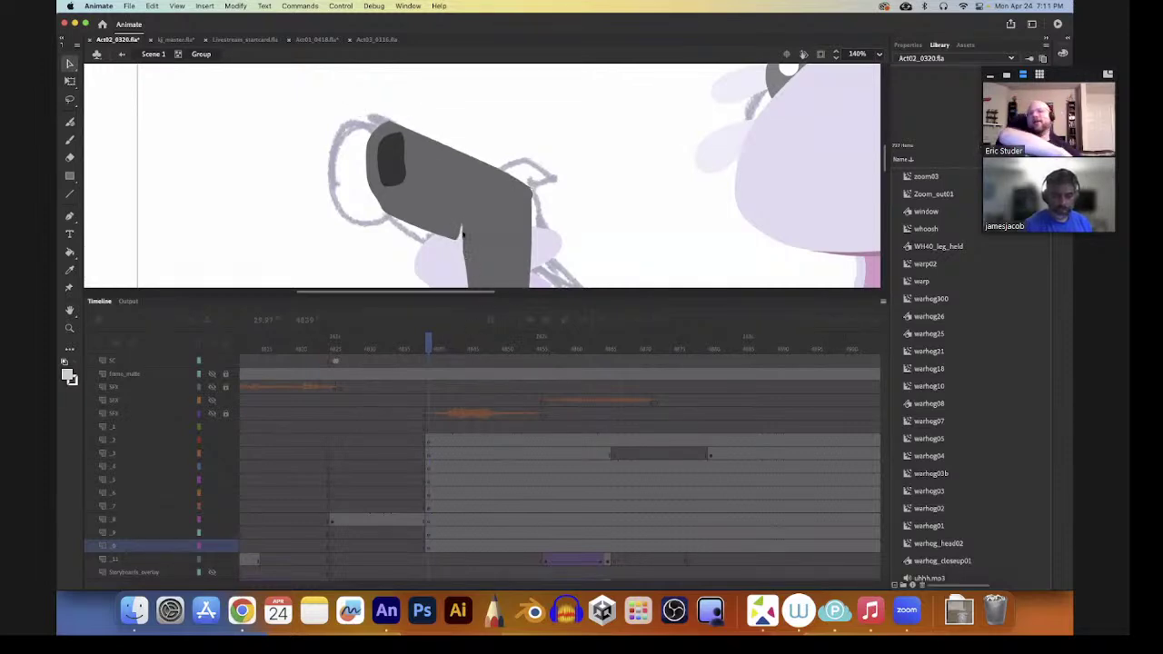
left_click_drag(458, 238, 405, 205)
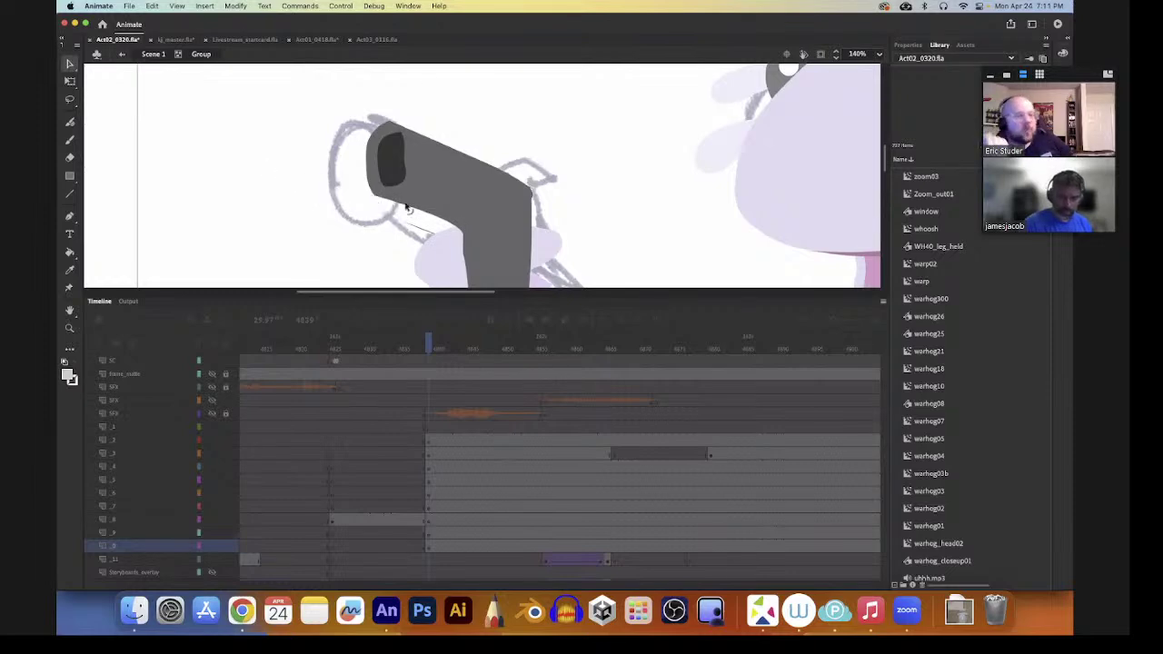
left_click_drag(422, 255, 440, 226)
scroll(464, 252, "down", 5)
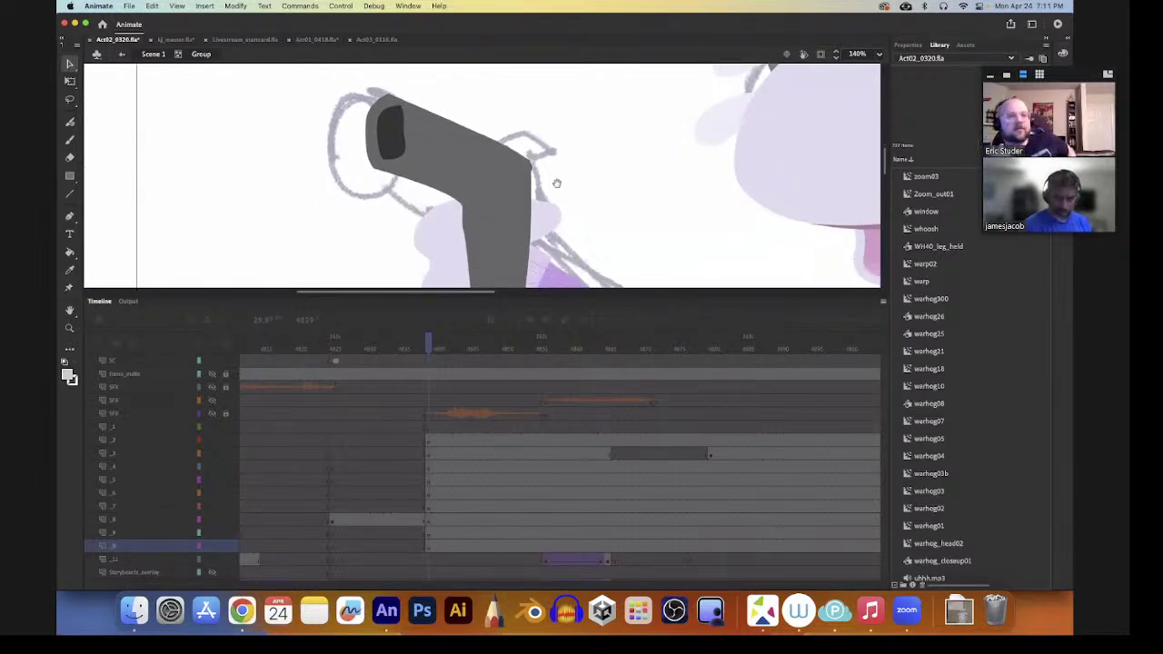
- Reshape the bottom of the gun's grip into a squared-off end and adjust the upper rear corner of the gun
left_click_drag(469, 268, 528, 258)
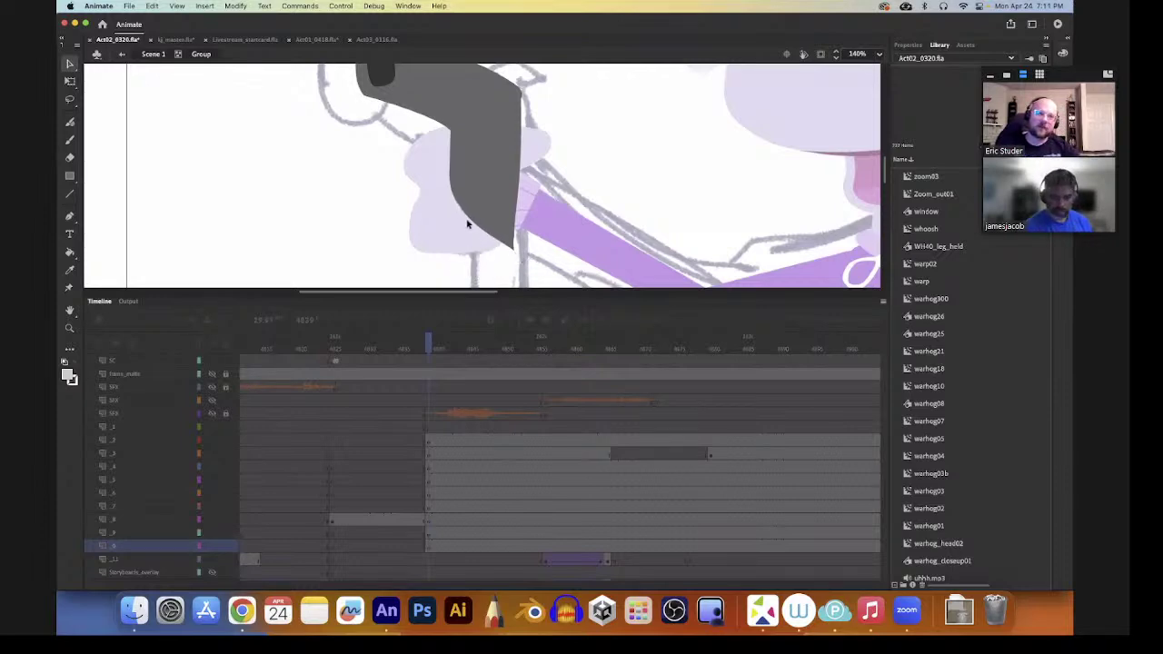
left_click_drag(457, 203, 513, 257)
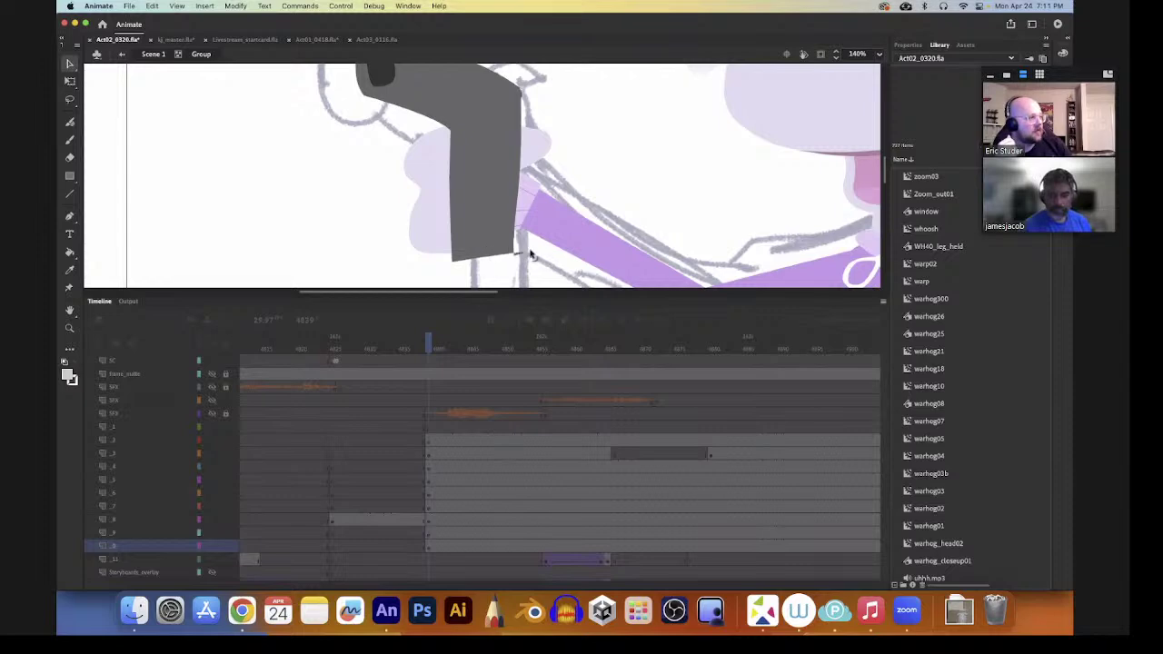
left_click_drag(490, 257, 493, 261)
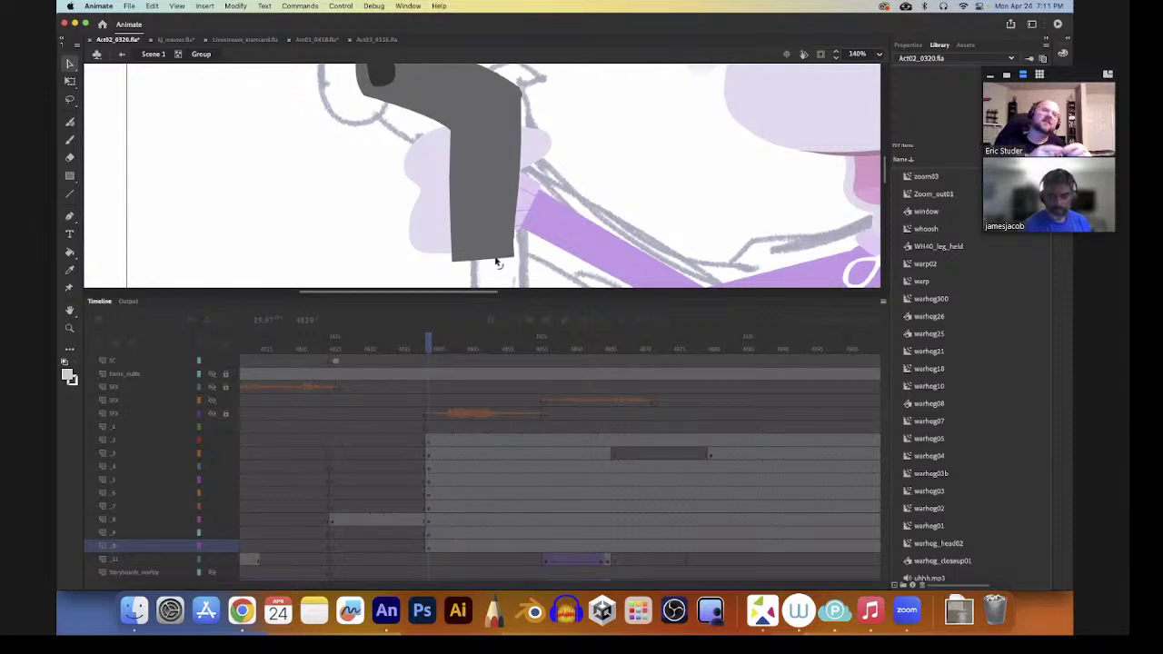
key("space")
left_click_drag(543, 215, 535, 249)
left_click_drag(512, 127, 508, 116)
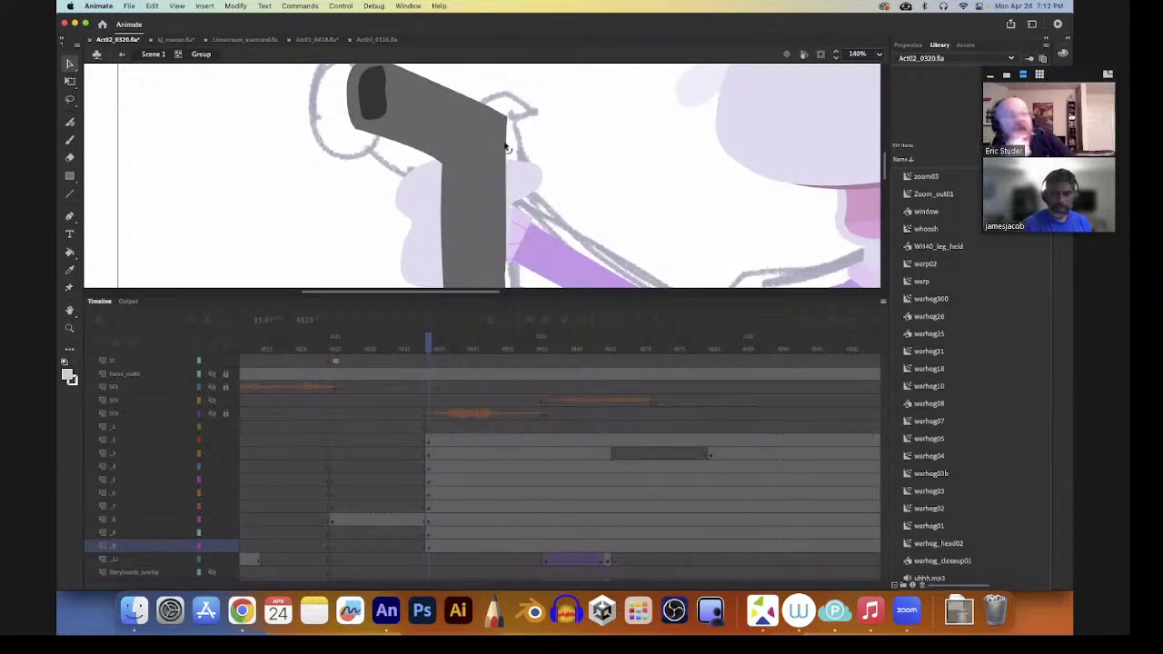
- Shift the dark muzzle opening toward the barrel's front edge and fill the gap it leaves with the gun's sampled grey
scroll(543, 193, "up", 2)
left_click(399, 147)
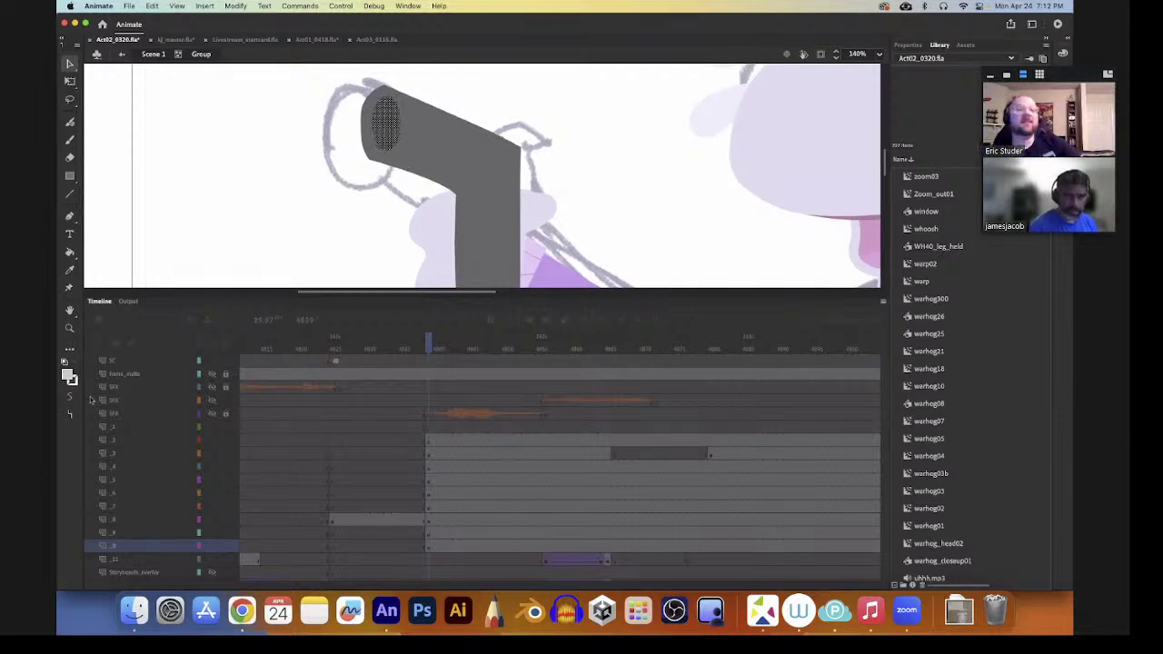
left_click_drag(389, 143, 384, 144)
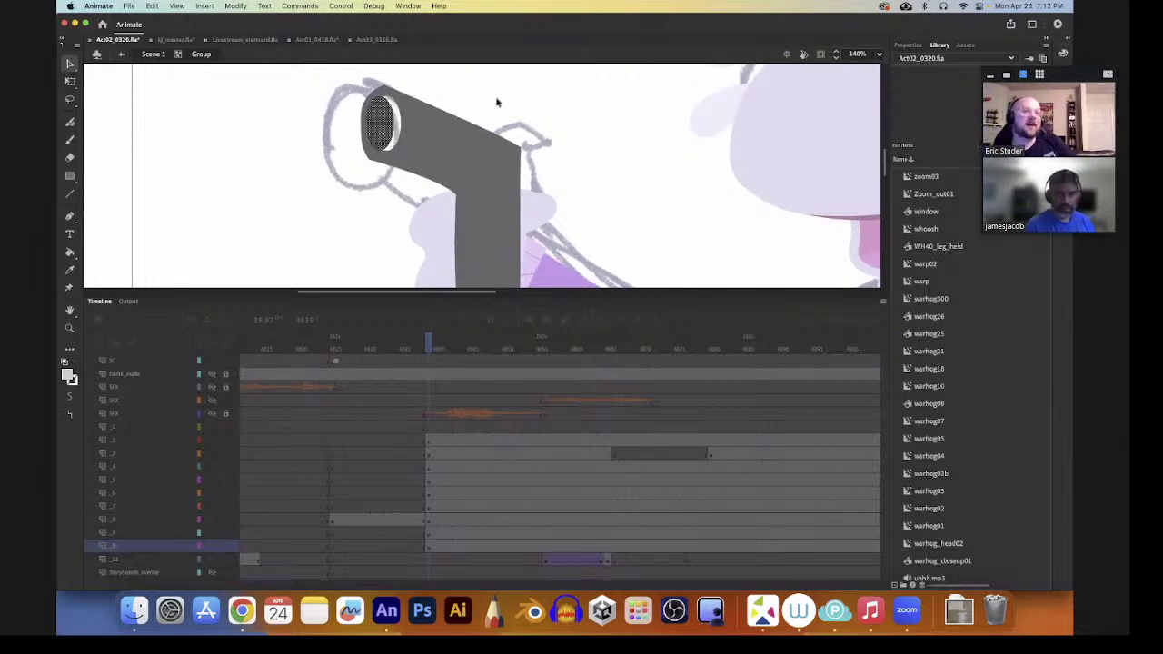
left_click(497, 101)
key("i")
left_click(444, 143)
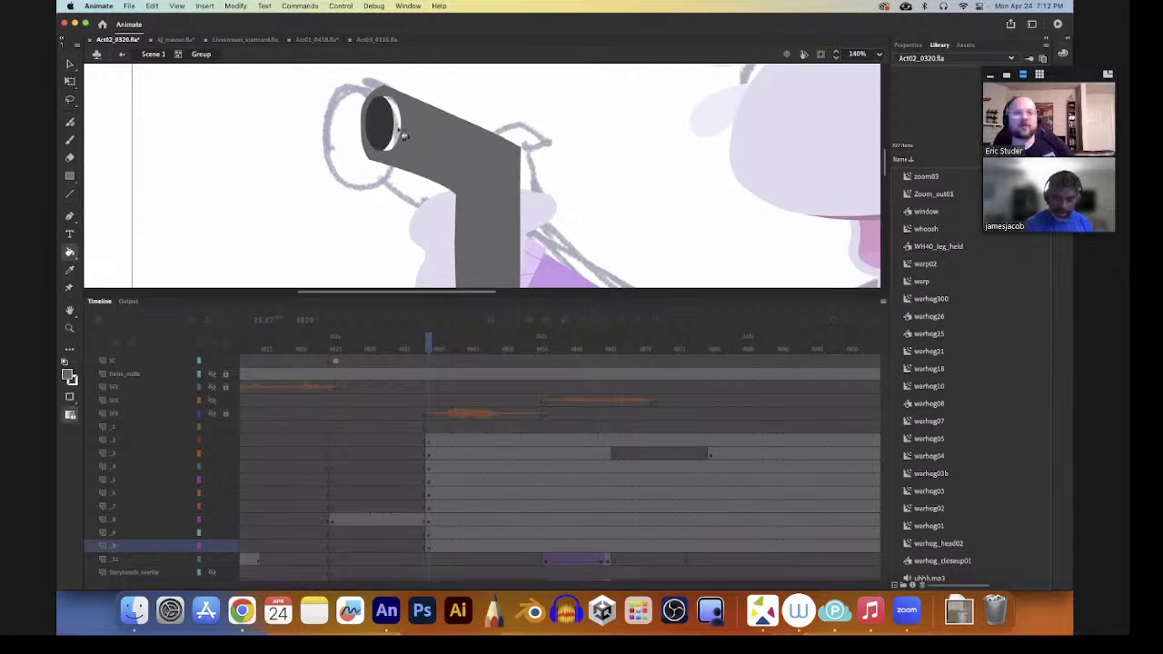
scroll(465, 155, "down", 3)
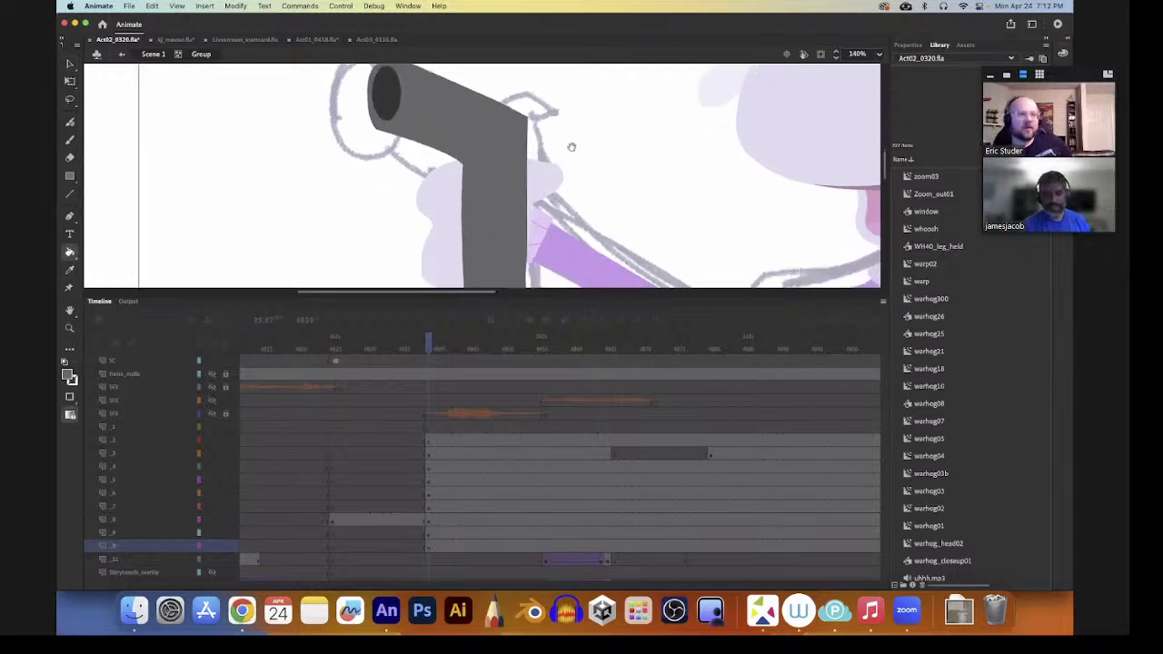
- Straighten the barrel's underside into a sharp corner at the grip and return to Scene 1
key("v")
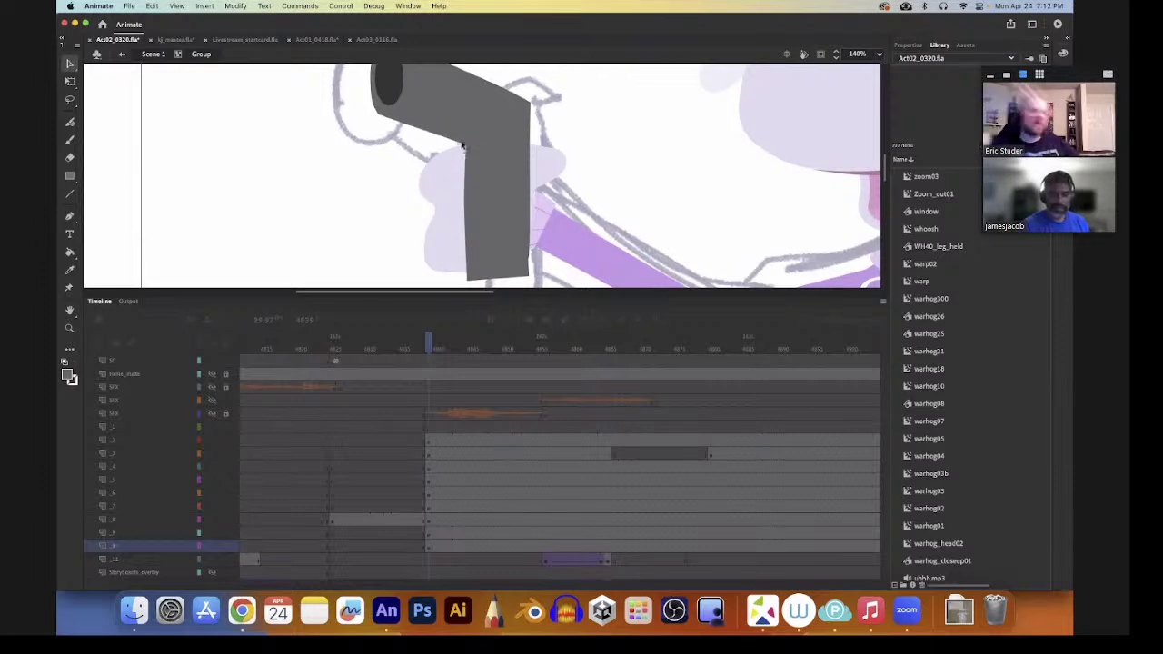
scroll(545, 156, "up", 3)
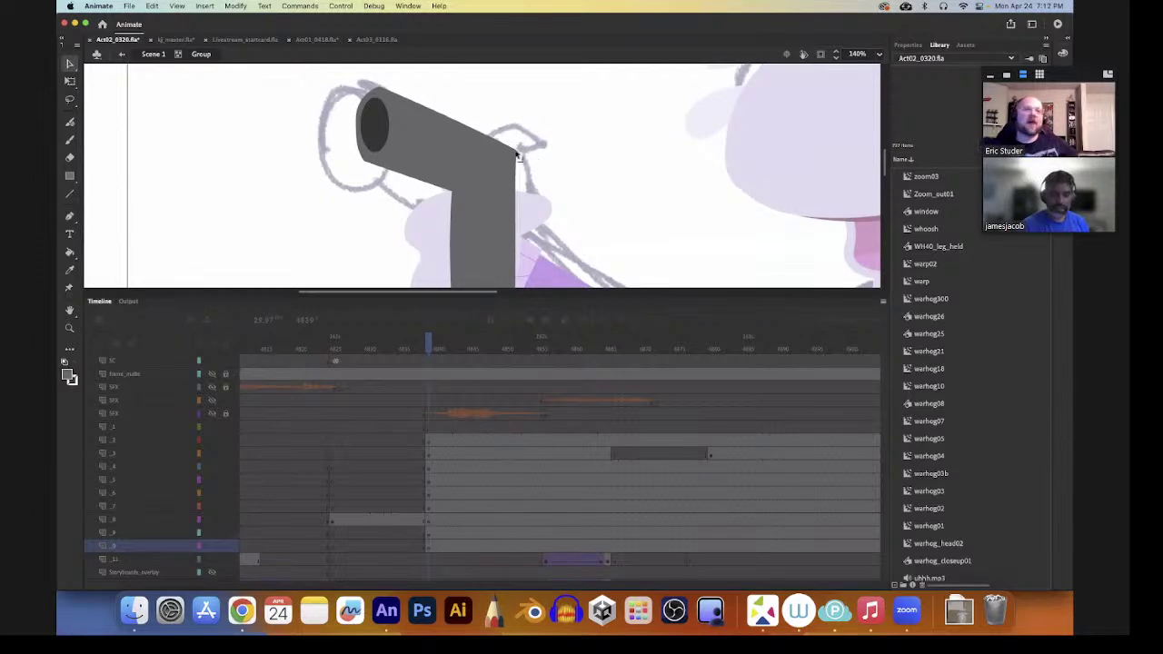
double_click(563, 169)
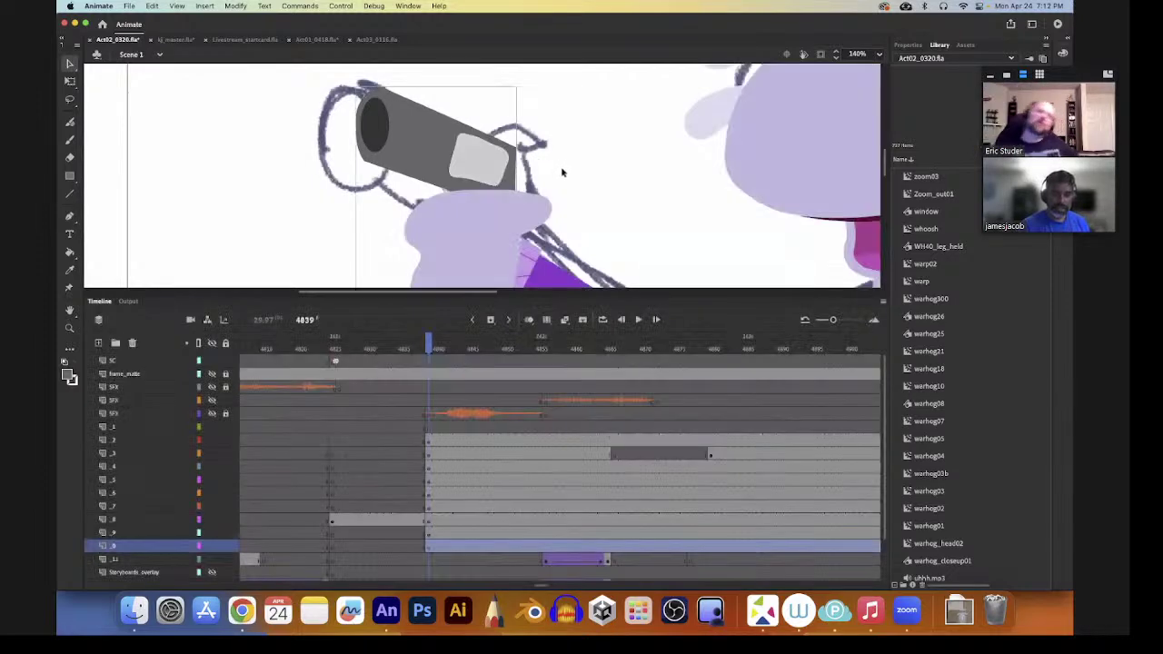
- Open the light grey panel's group, reshape its rounded edges into a straight-sided parallelogram, and return to Scene 1
scroll(538, 172, "left", 2)
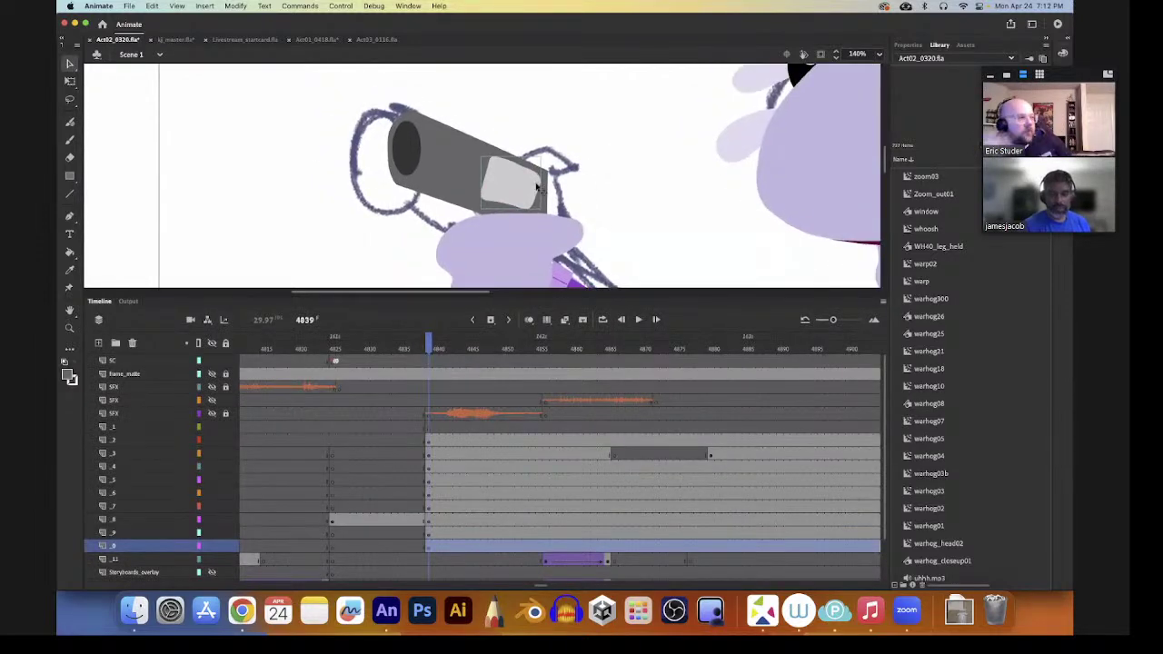
double_click(540, 193)
left_click(538, 195)
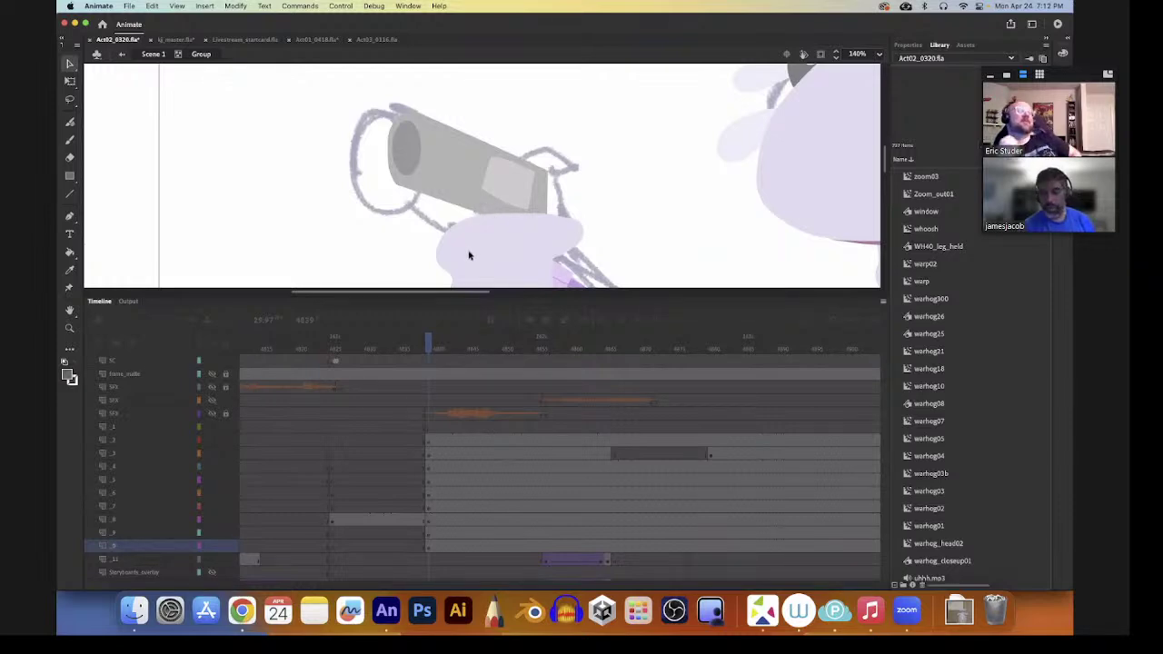
left_click(498, 202)
key("Escape")
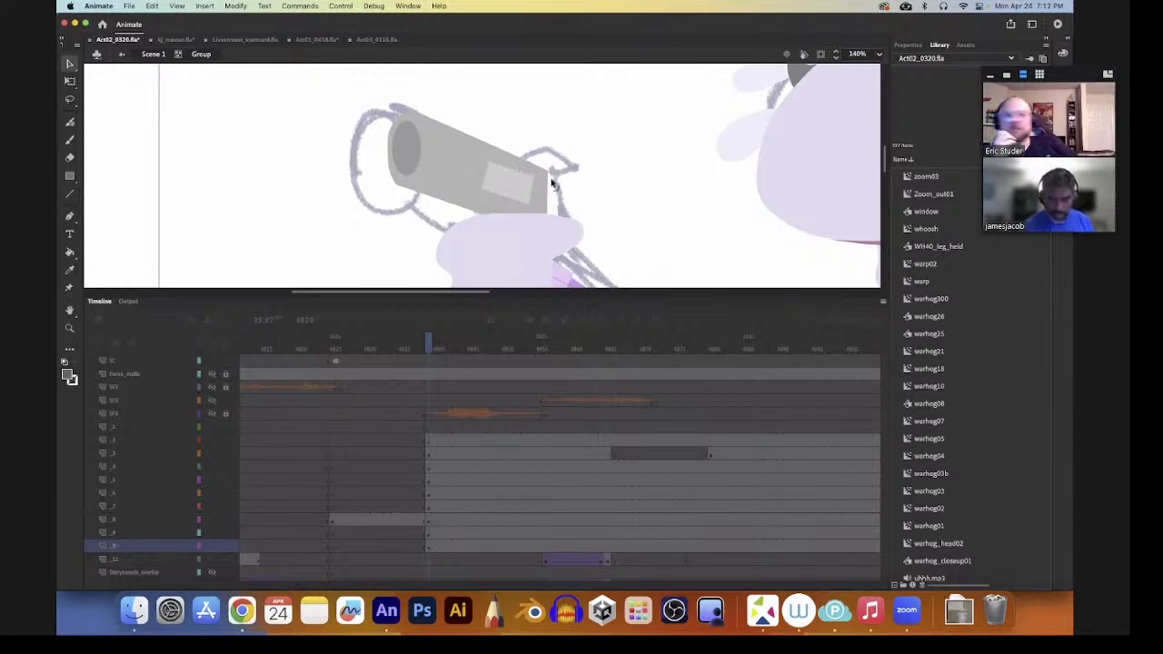
double_click(630, 223)
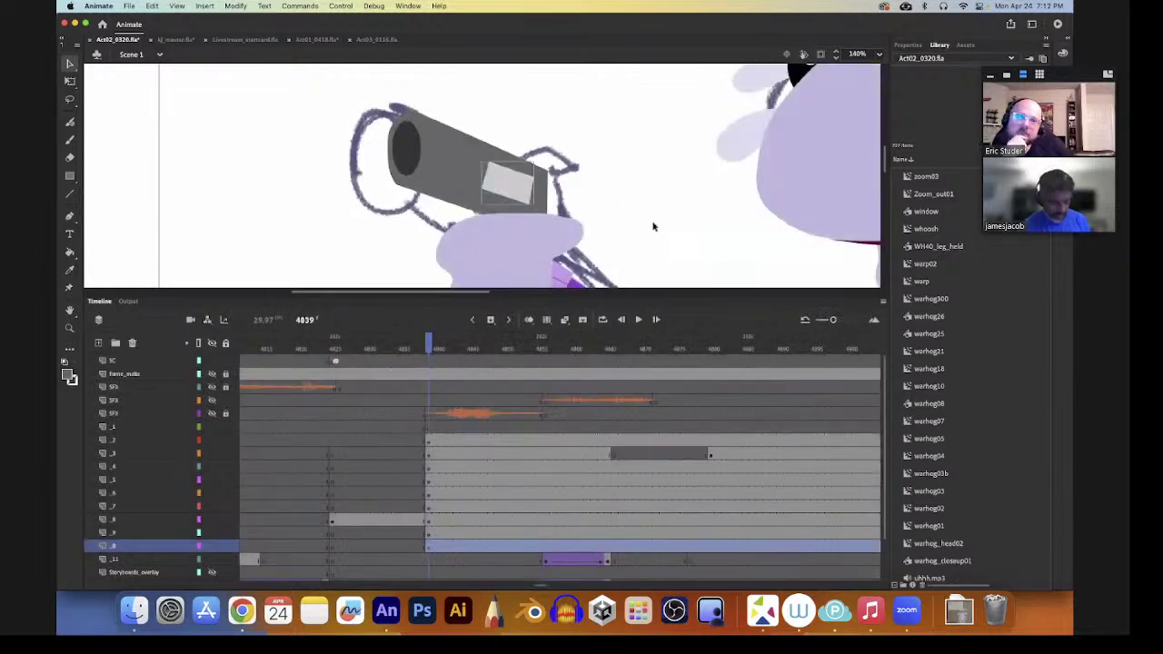
- Clear the selection and check the reshaped gun against the whole pose
key("z")
left_click(663, 199, "alt")
left_click(626, 214, "alt")
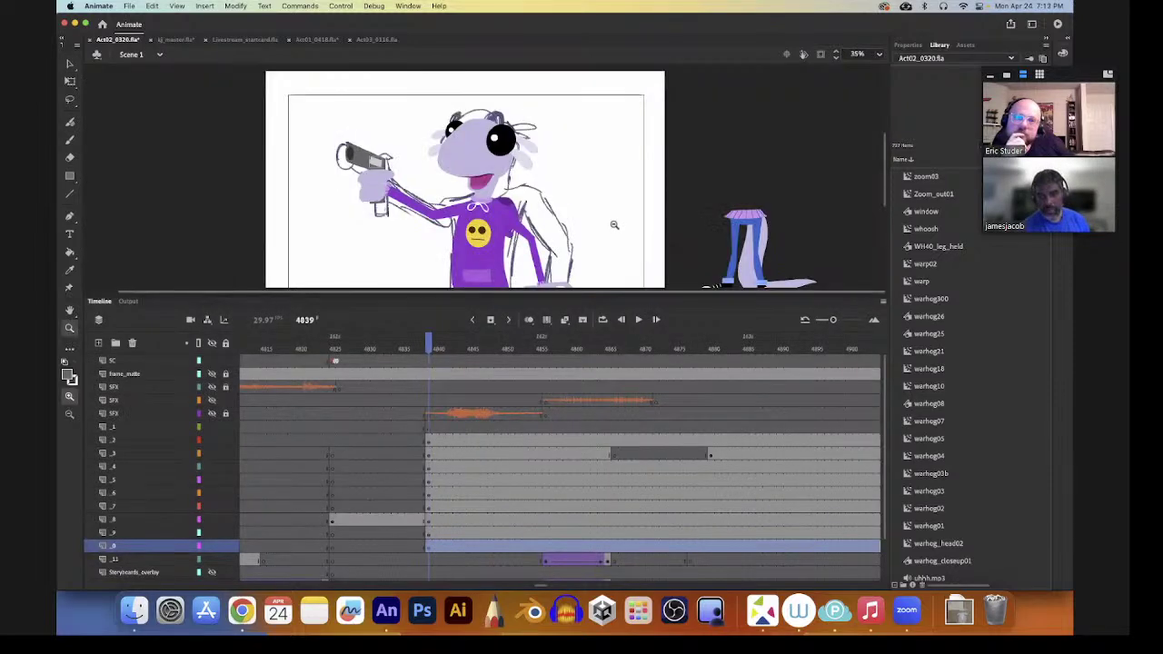
left_click(616, 227, "alt")
key("v")
left_click(560, 247)
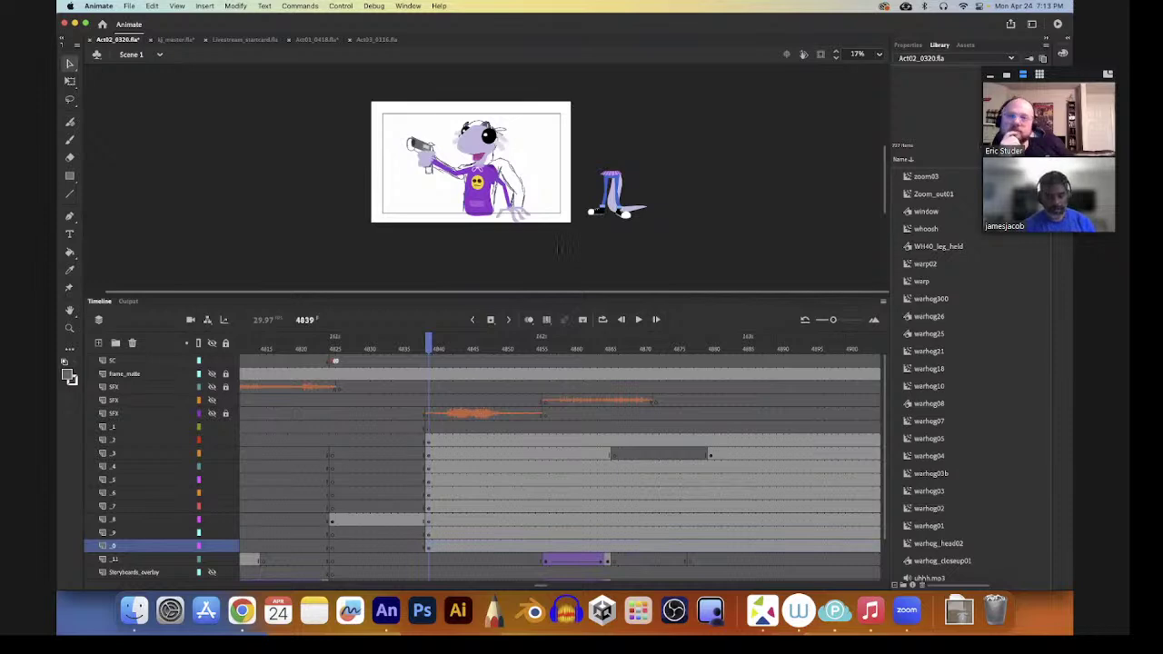
- Compare the gun-pointing pose with the character model poses in kj_master.fla, and return to Act02_0320.fla
mouse_move(429, 347)
left_mouse_down()
mouse_move(416, 351)
mouse_move(430, 358)
mouse_move(411, 356)
mouse_move(428, 360)
left_mouse_up()
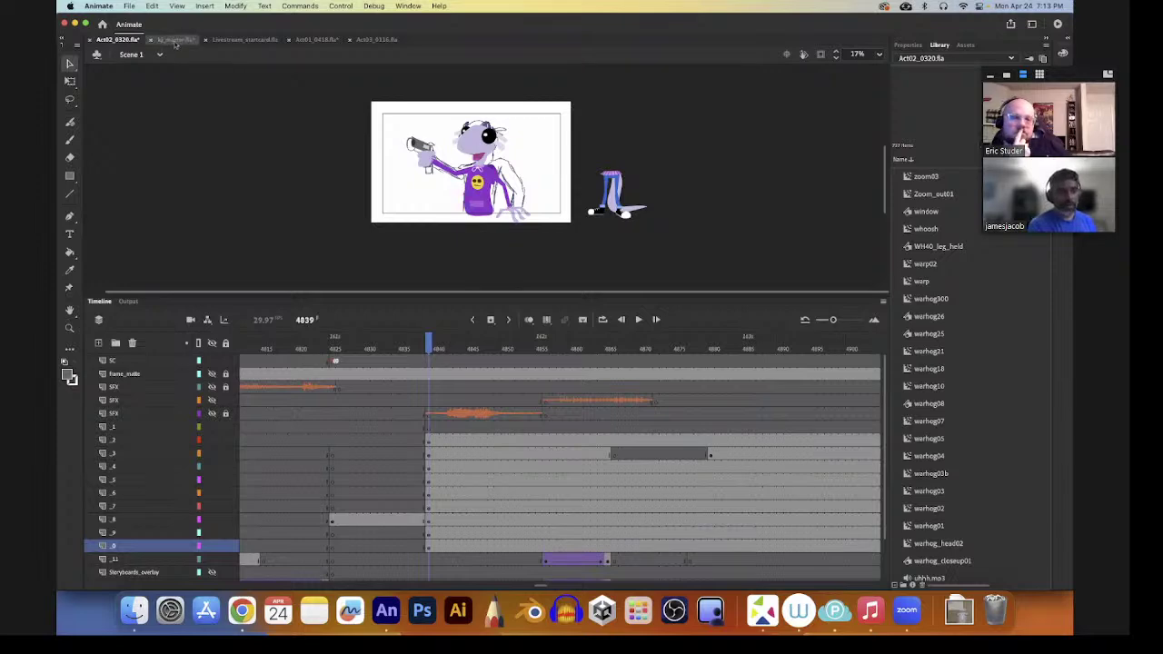
left_click(175, 40)
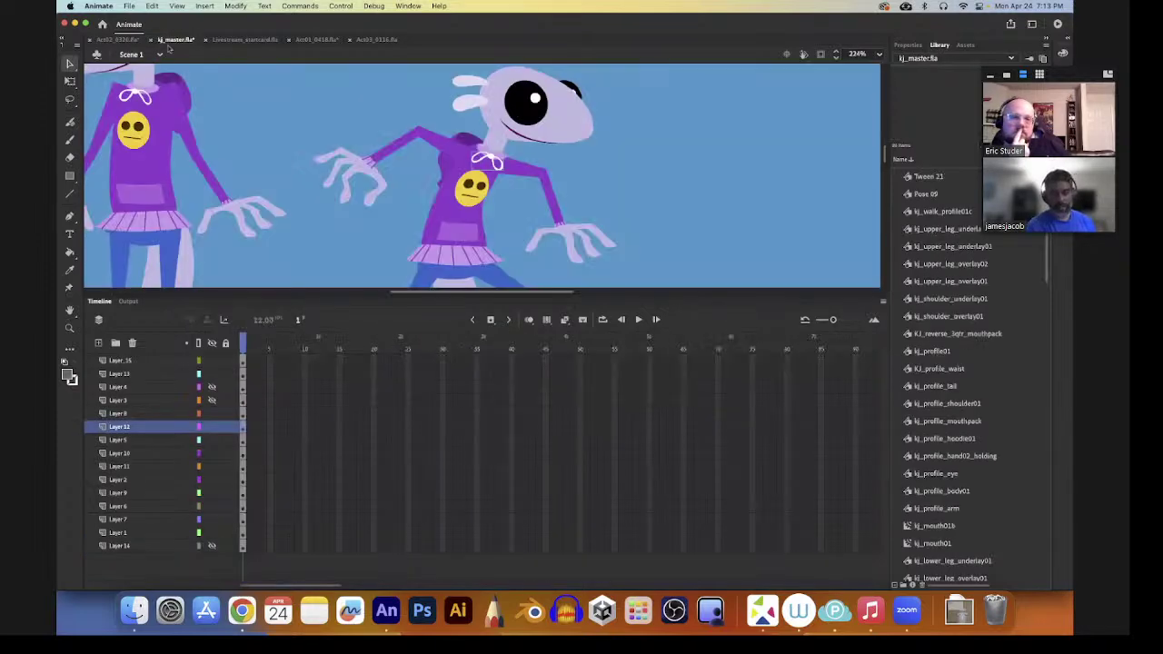
key("z")
left_click(604, 202, "alt")
left_click(586, 220, "alt")
left_click_drag(584, 239, 591, 179)
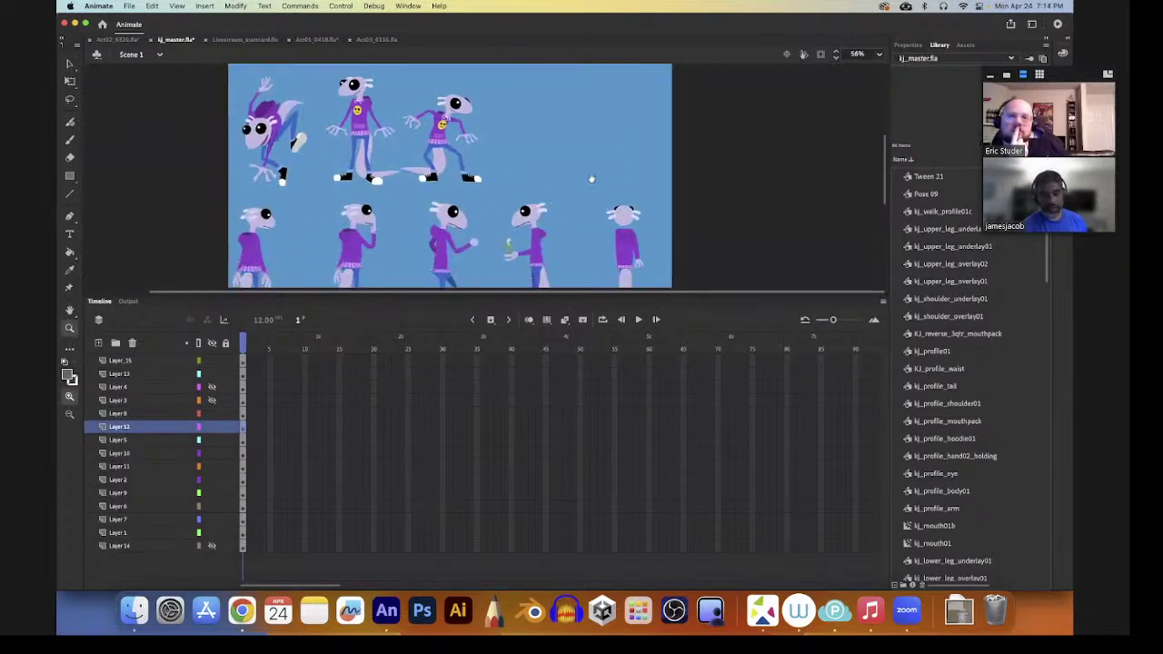
key("v")
left_click(116, 40)
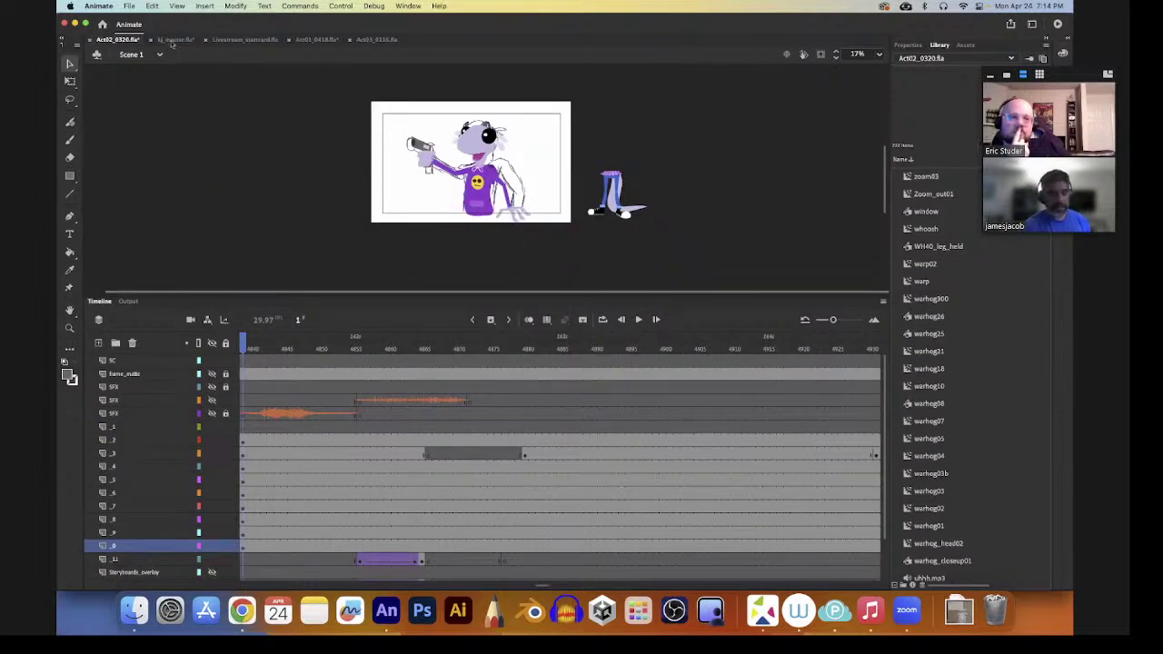
left_click(174, 40)
scroll(574, 167, "up", 2)
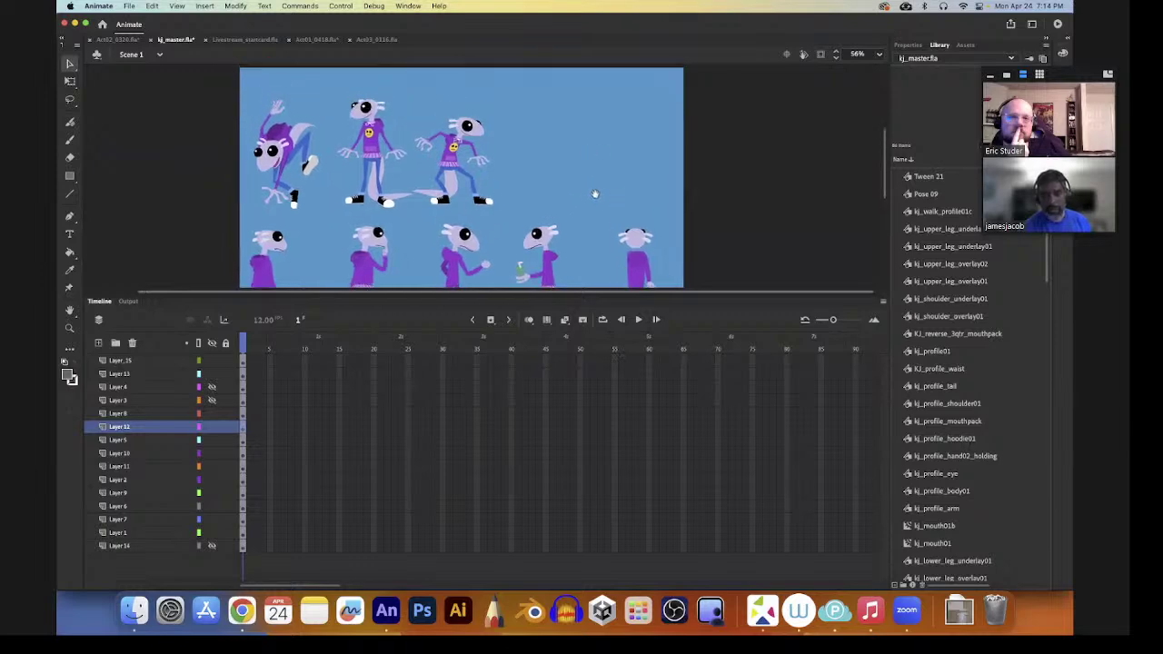
left_click(116, 40)
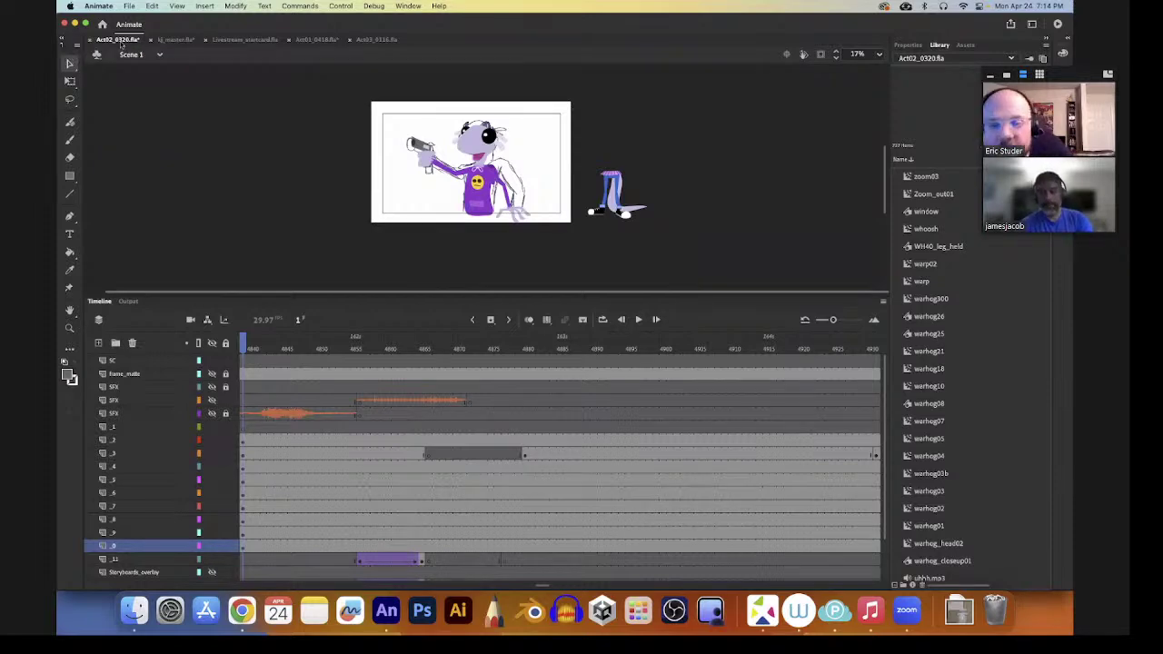
left_click(175, 40)
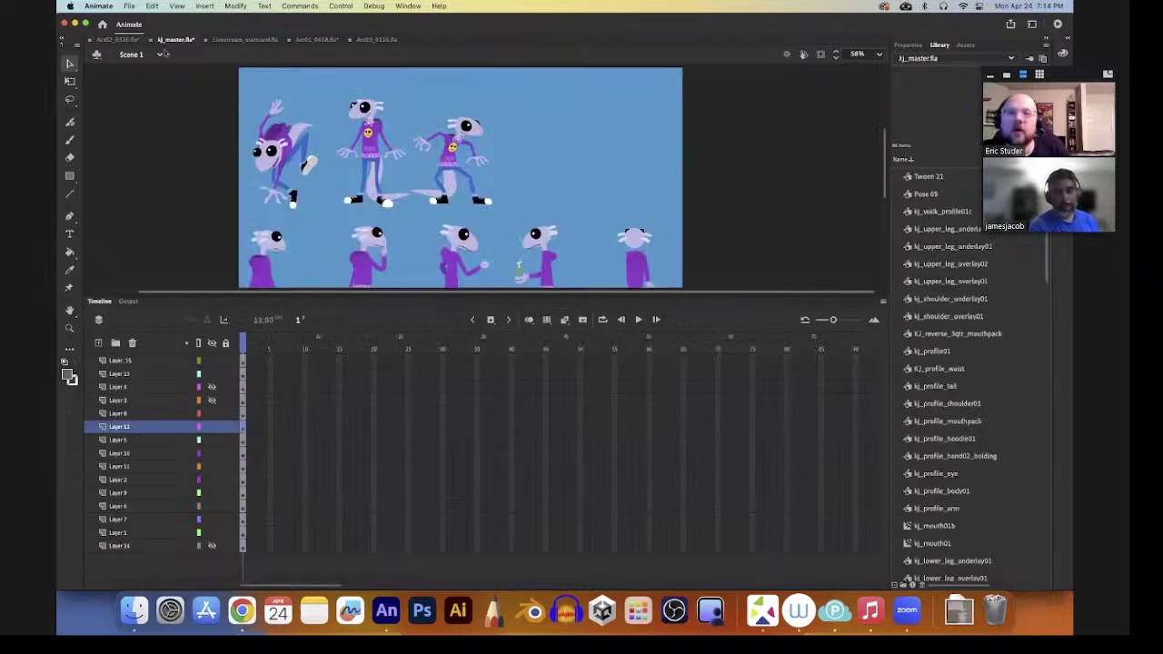
left_click(117, 40)
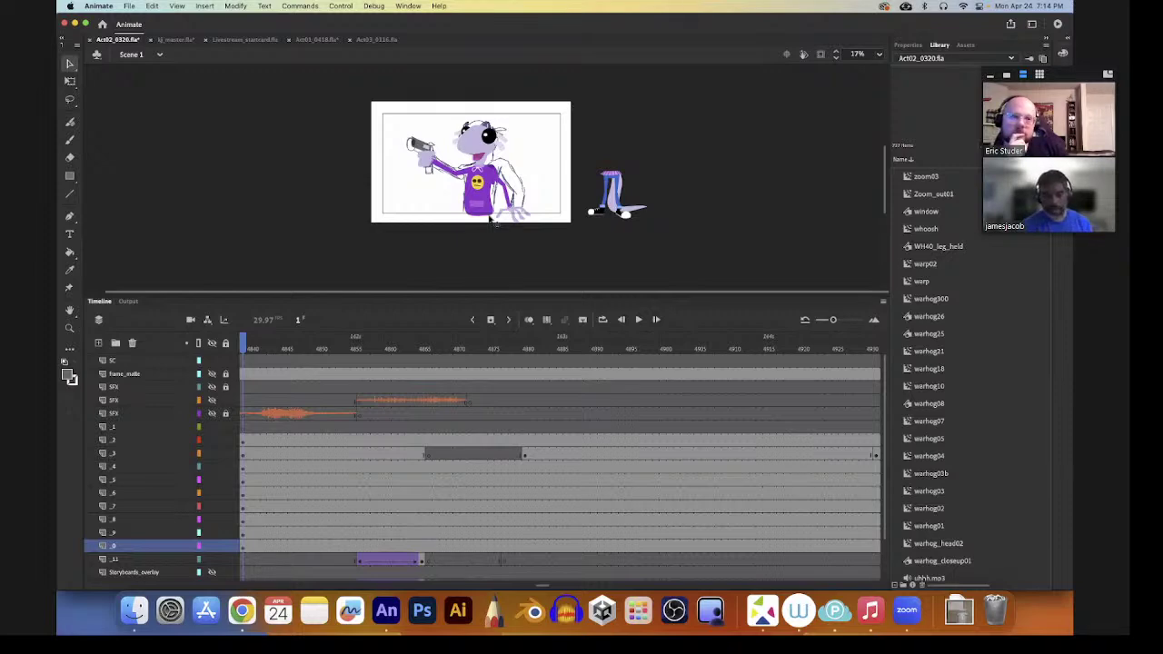
- Try alternative mouth shapes on the character's mouthpack graphic by setting its first frame to 25, 23, 21 and 24
left_click(484, 162)
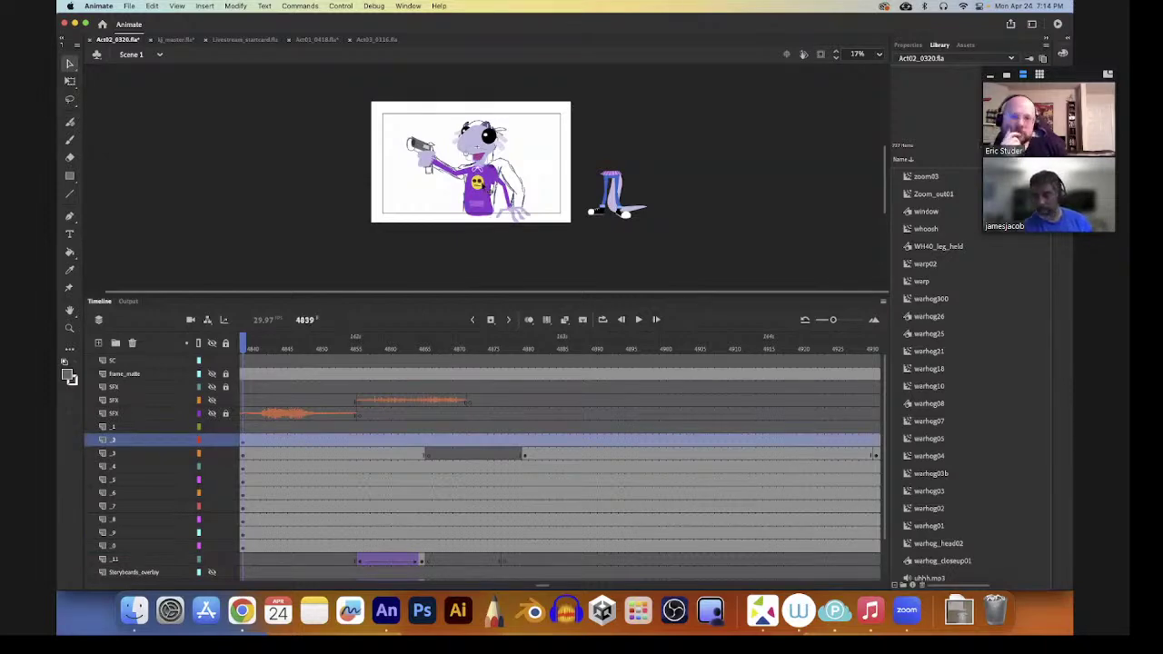
left_click(908, 44)
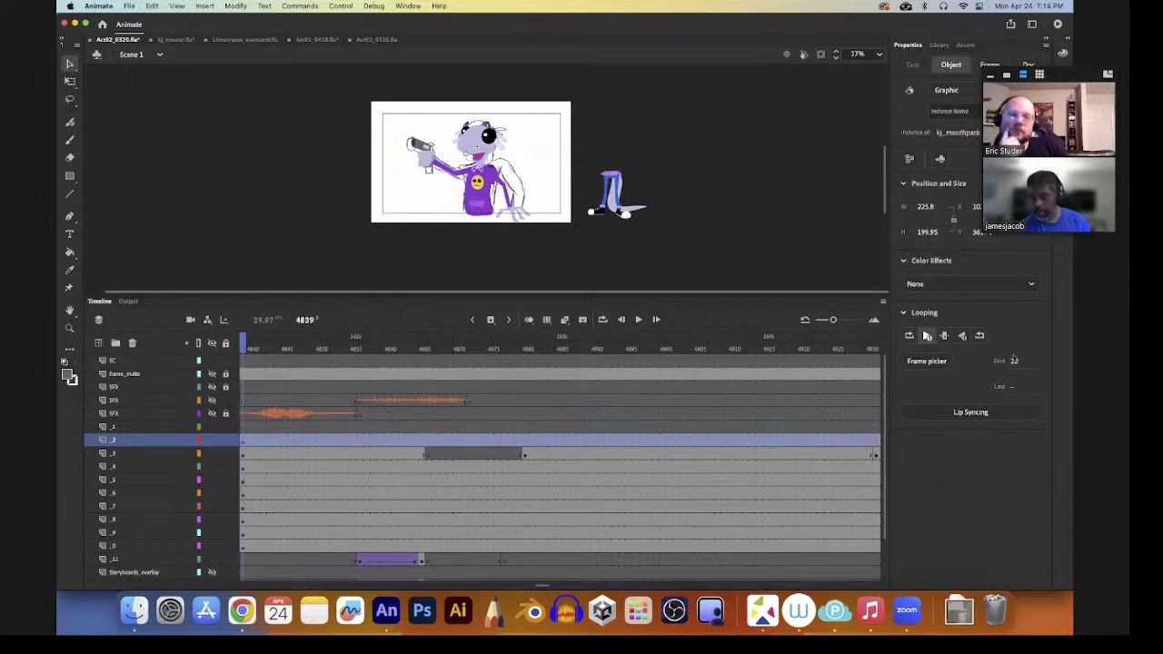
left_click(1014, 361)
type("25")
key("Return")
left_click_drag(1019, 362, 1017, 362)
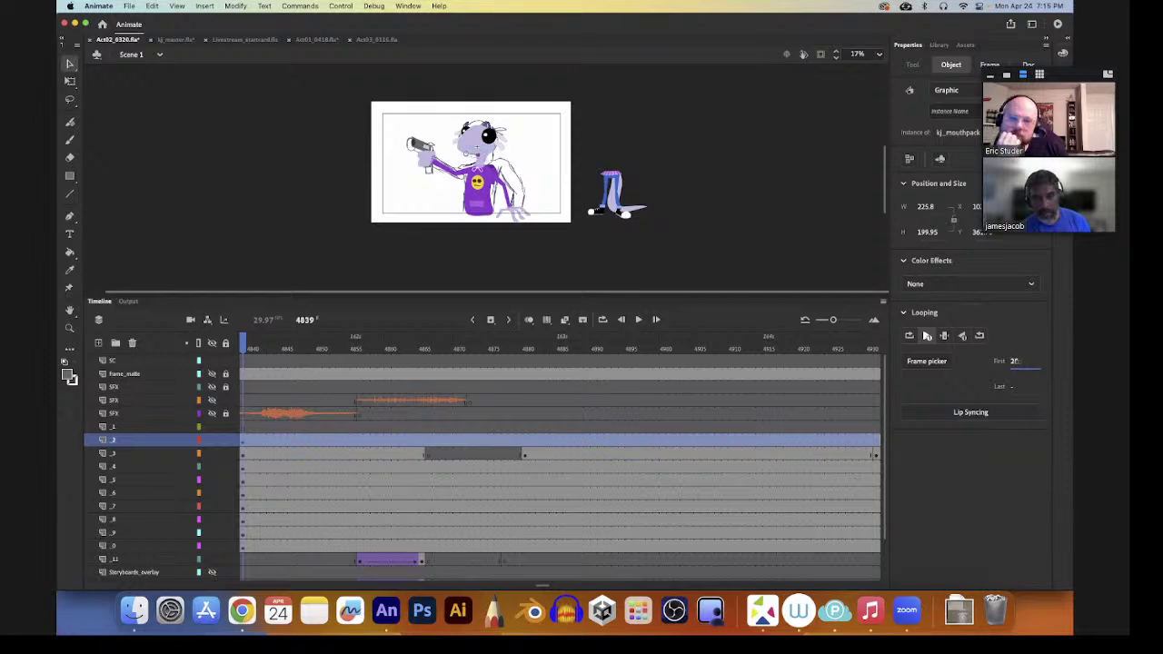
key("BackSpace")
type("3")
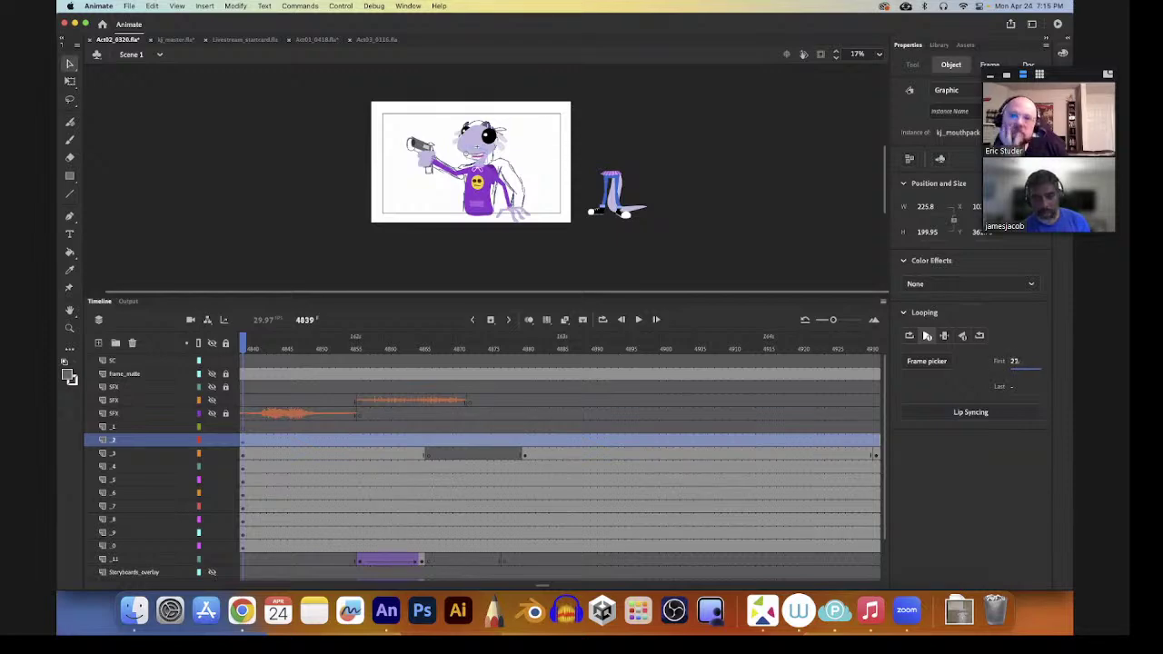
key("BackSpace")
type("1")
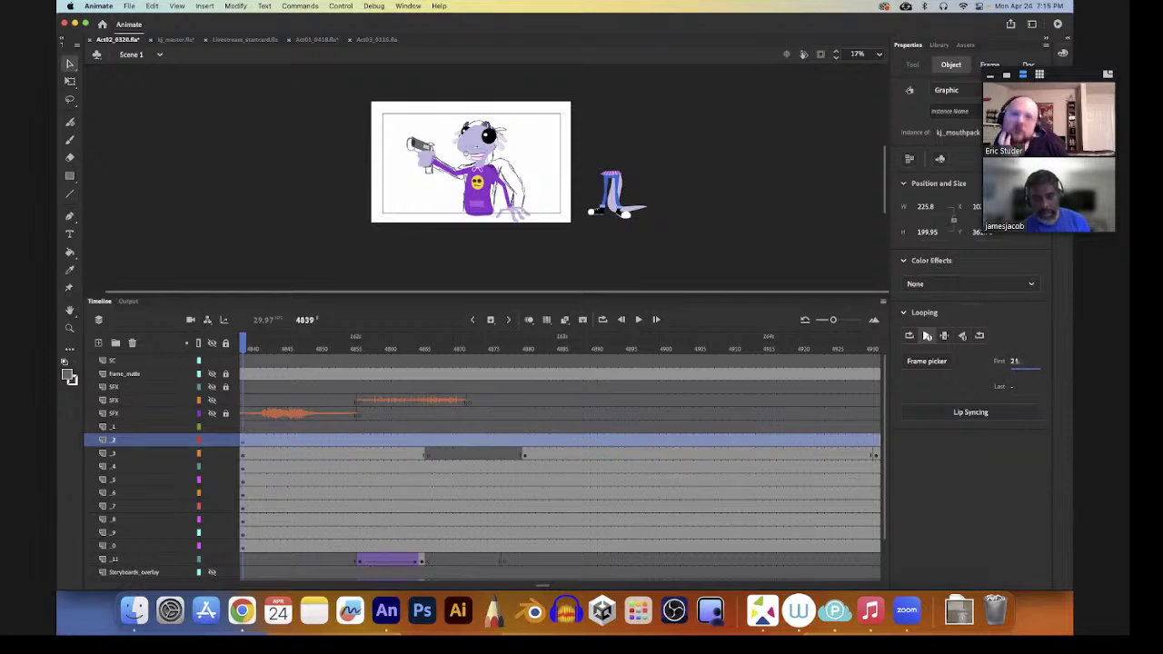
key("BackSpace")
type("4")
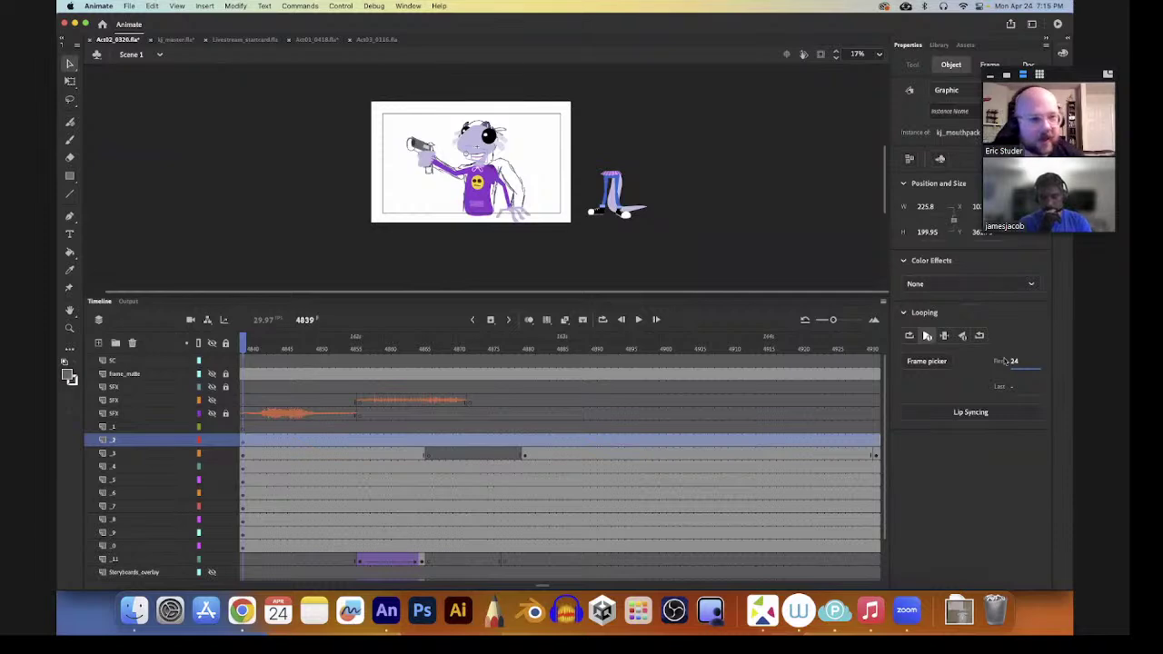
- Try first frame 28 on the mouthpack graphic, go back to 21, and clear the selection
key("BackSpace")
type("1")
key("BackSpace")
type("8")
left_click_drag(1013, 361, 1013, 362)
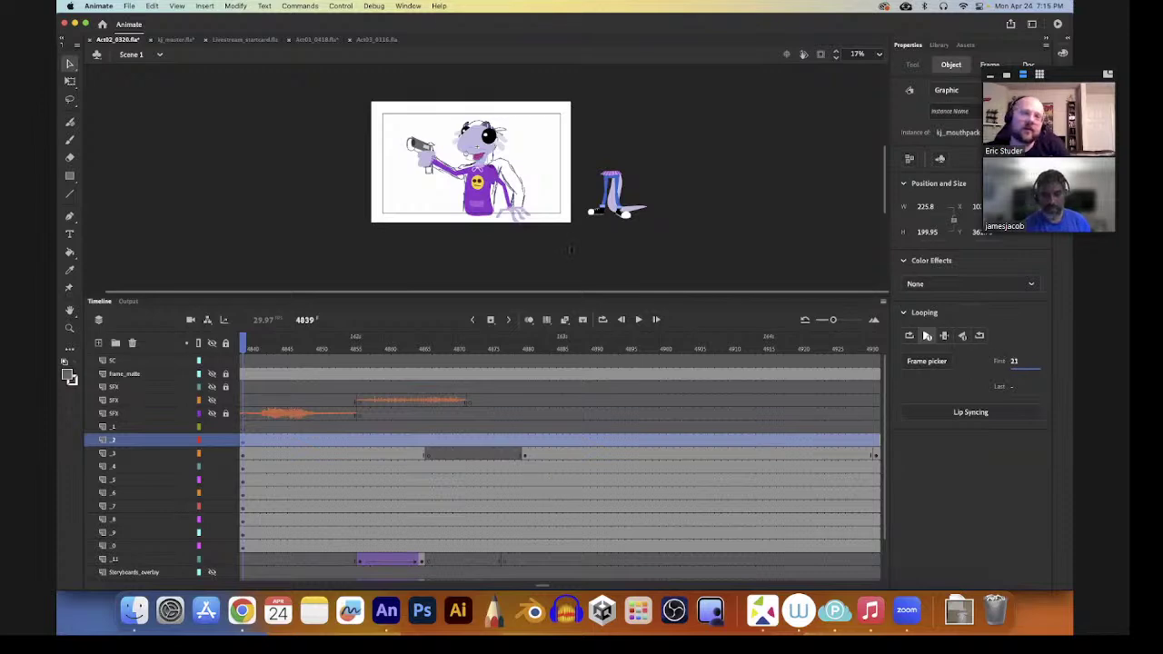
left_click(558, 263)
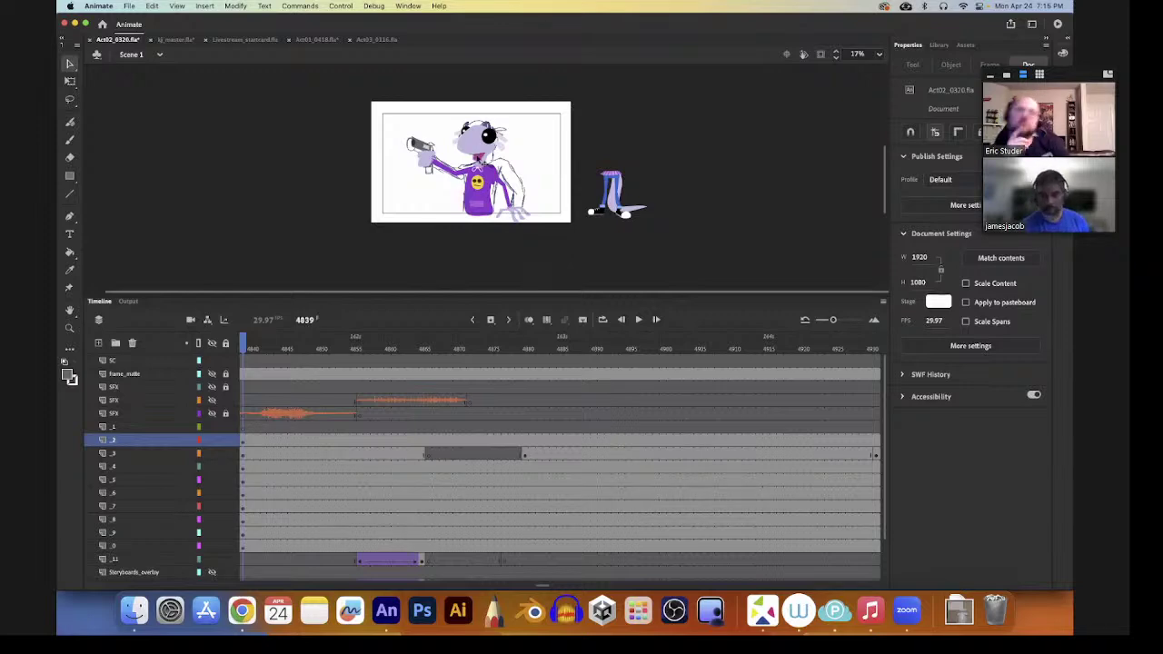
- Reselect the mouthpack graphic, try first frame 18, and settle on first frame 21 for the open mouth
left_click(481, 161)
left_click(1013, 361)
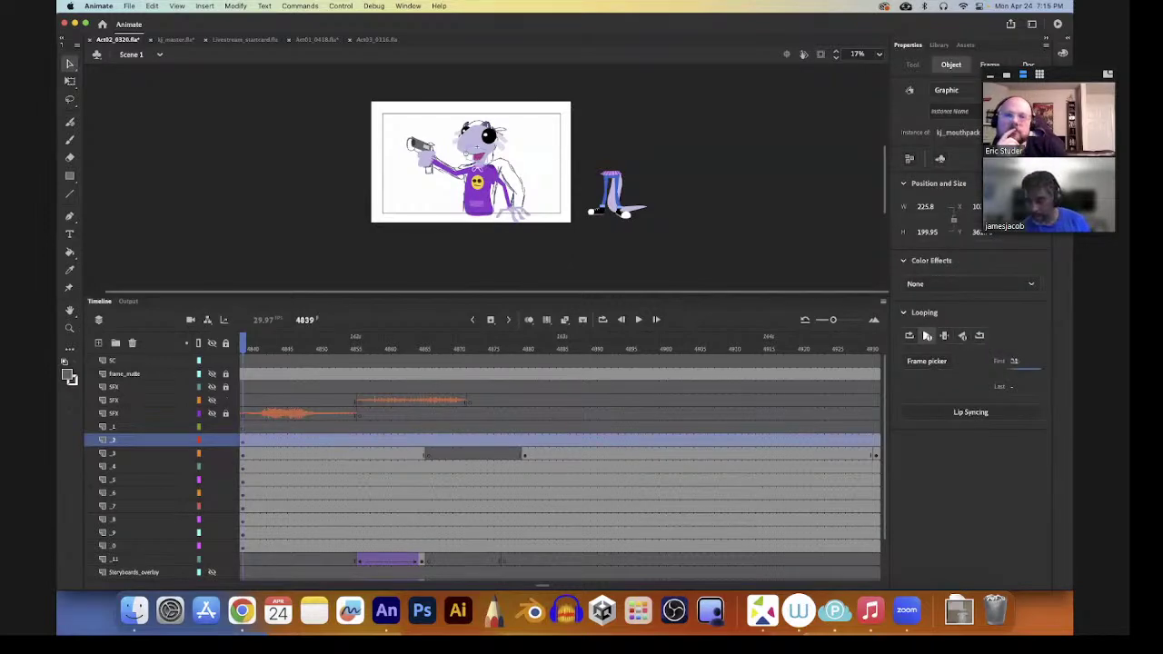
type("18")
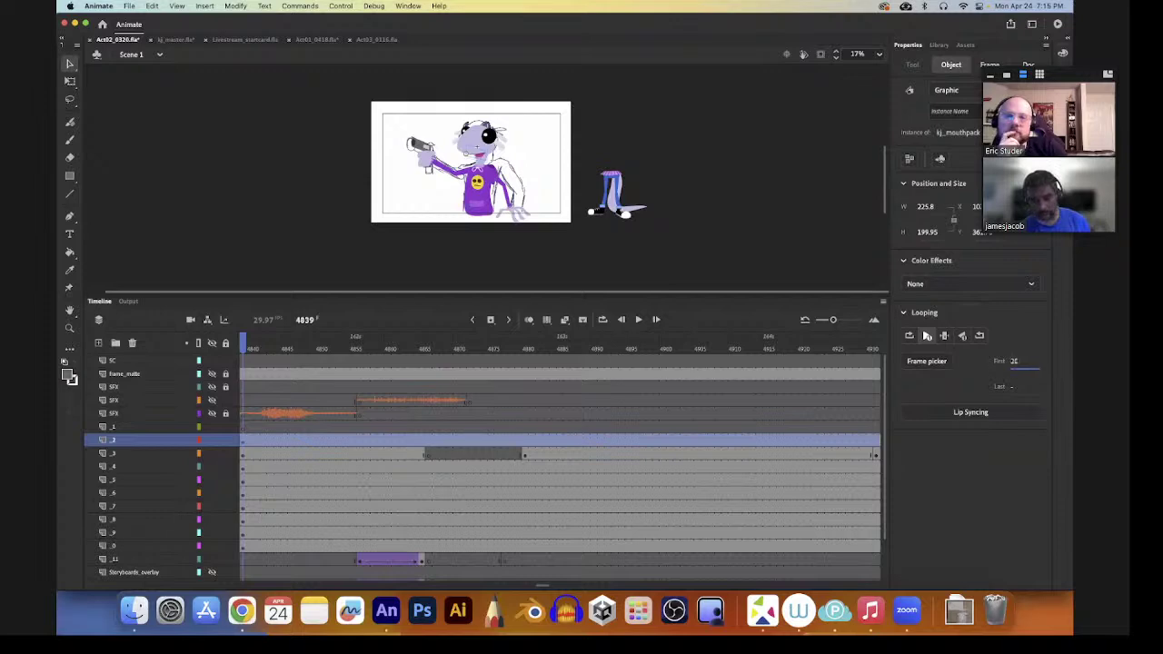
key("BackSpace")
key("BackSpace")
type("21")
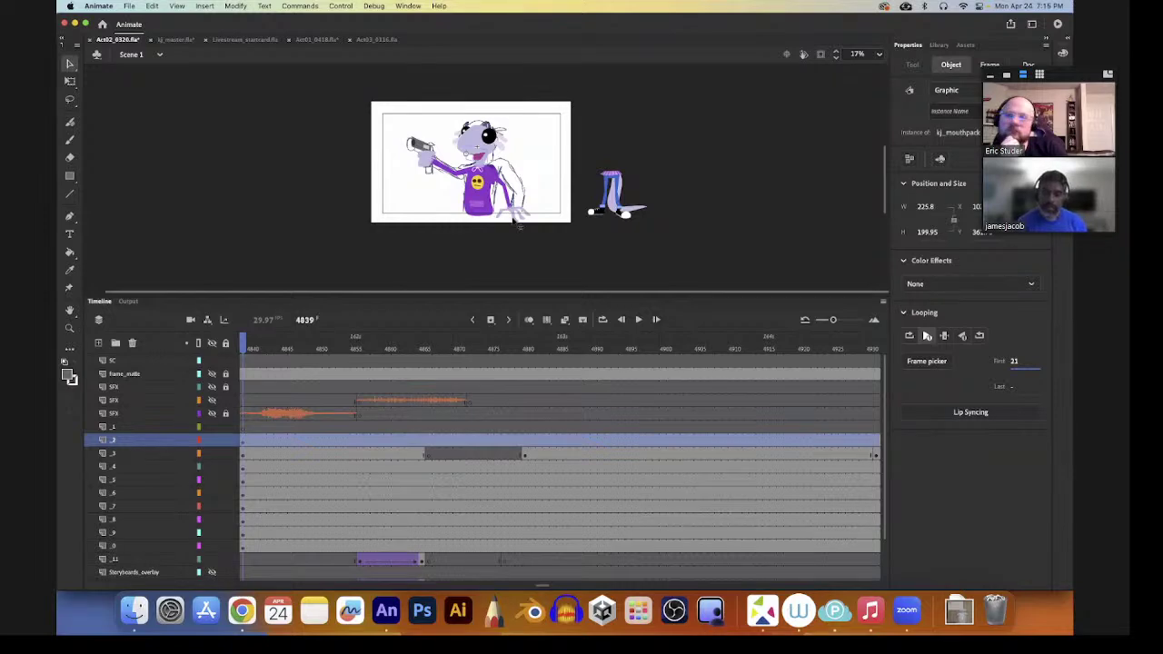
- Clear the mouth selection, frame the whole pose closely on the stage, and save Act02_0320.fla
left_click(534, 174)
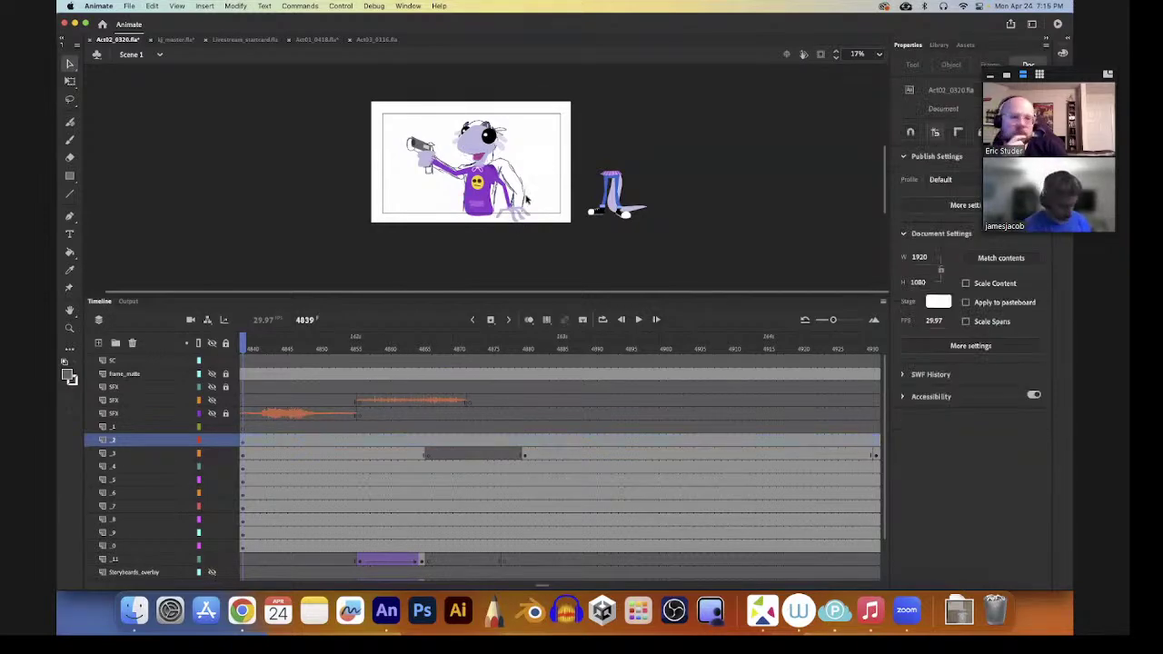
left_click_drag(432, 86, 586, 220)
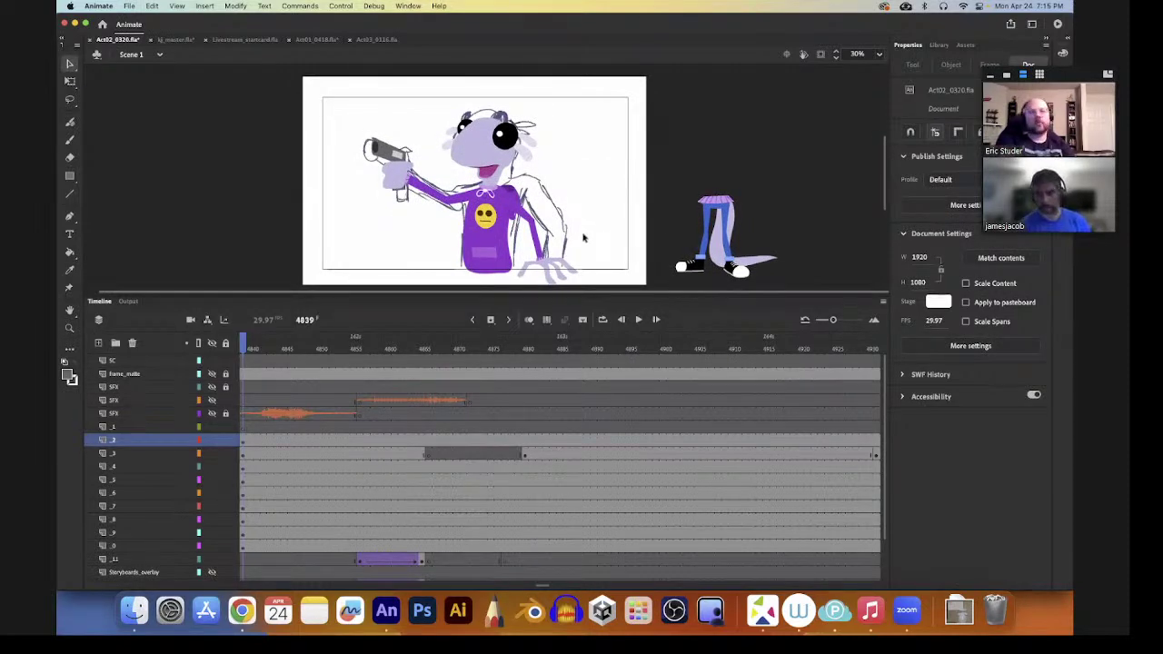
key("super+s")
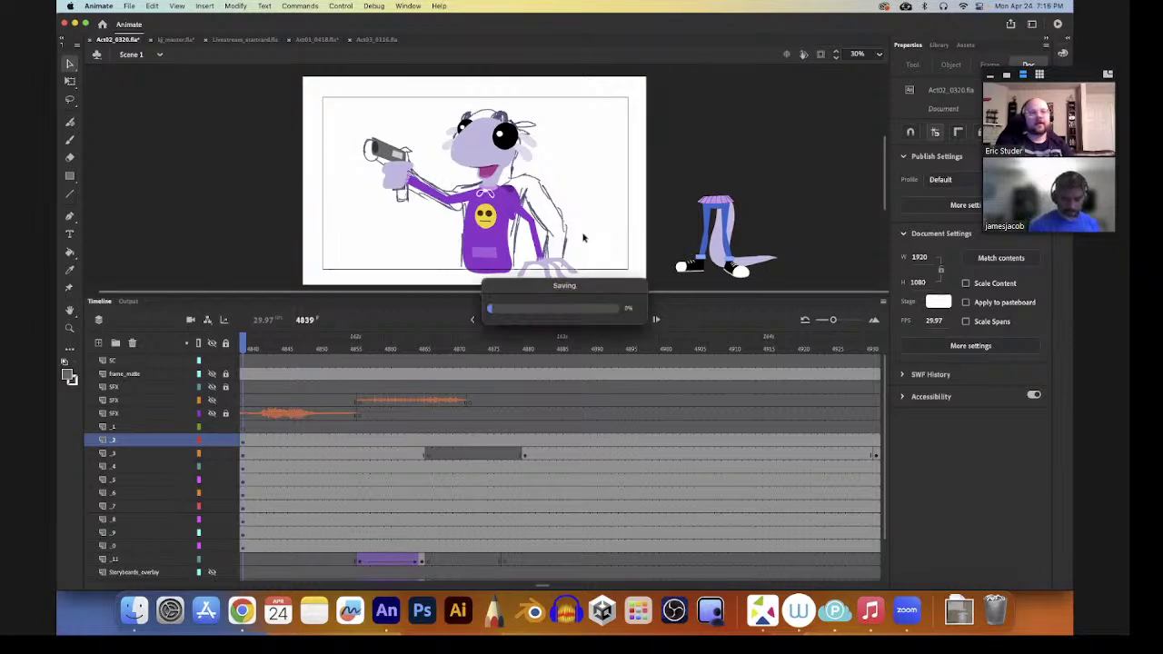
- Inspect the pose's artwork across its layers at frame 4839 and group the loose gun-arm sleeve shape on layer _8
left_click_drag(543, 585, 541, 587)
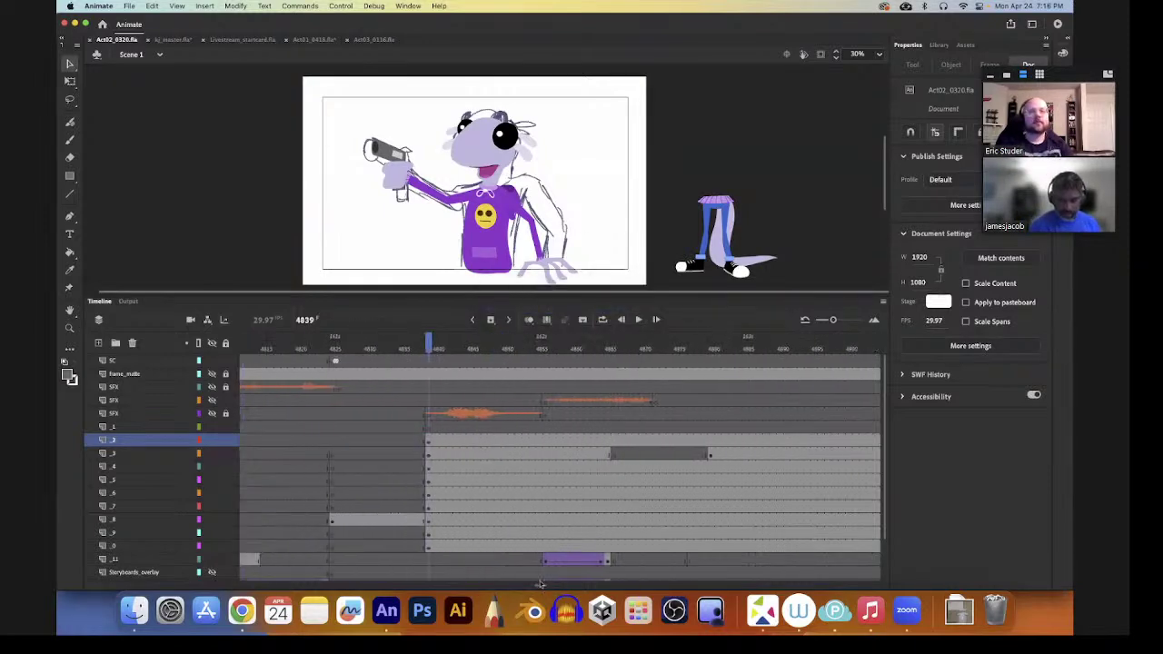
left_click_drag(428, 442, 429, 490)
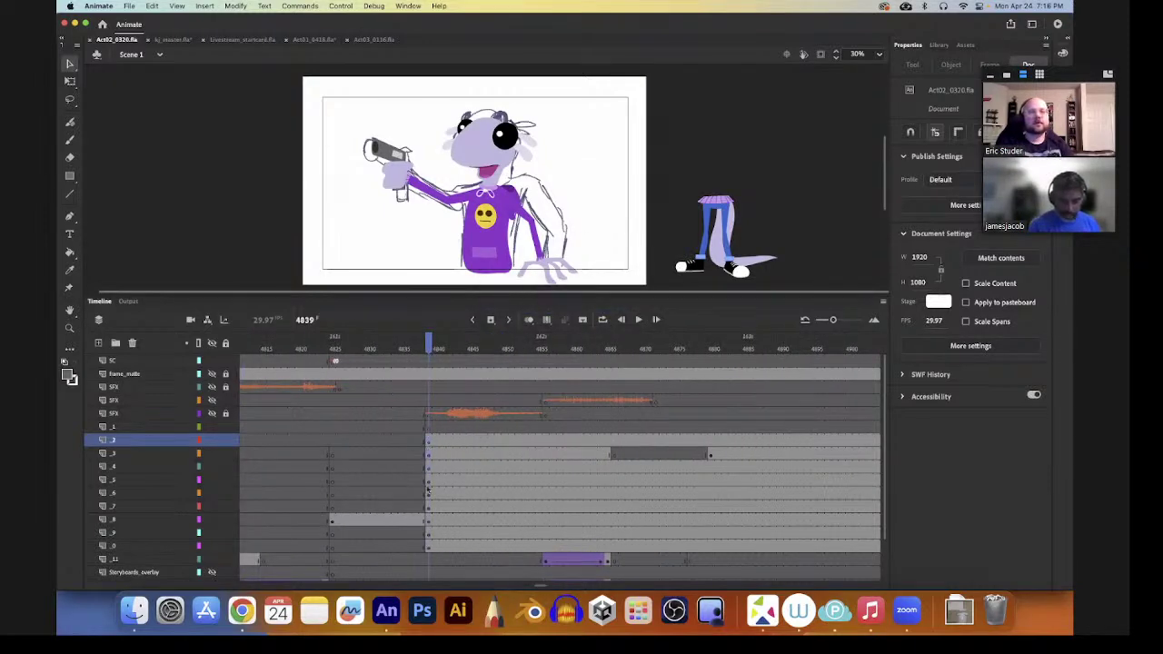
left_click(427, 548)
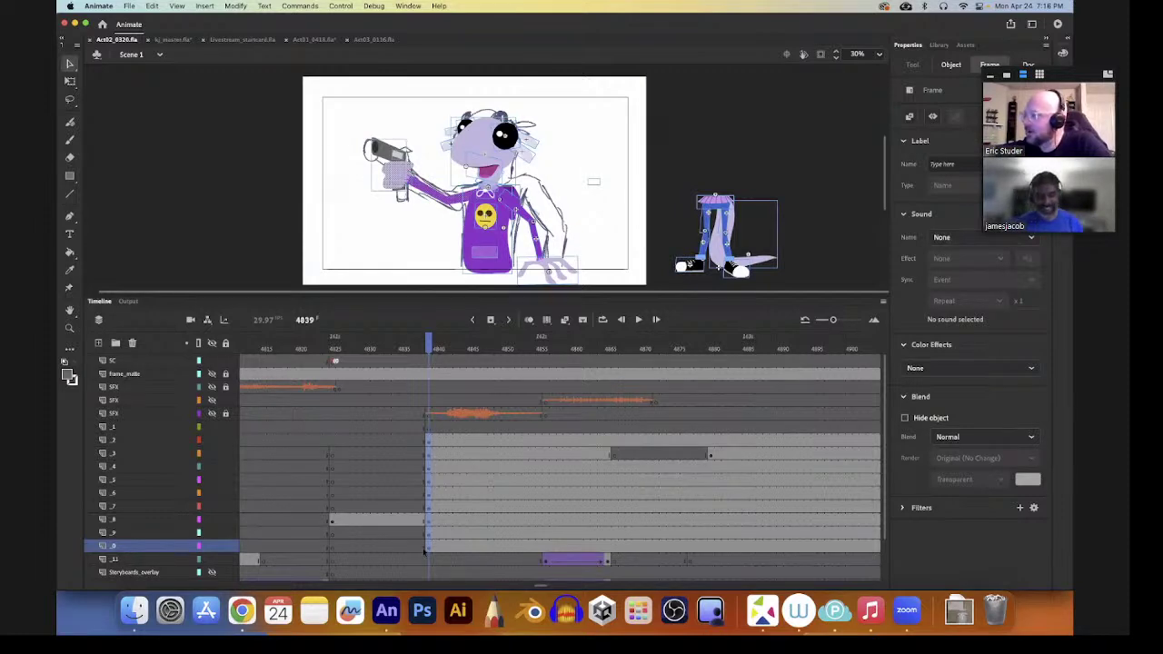
left_click(587, 225)
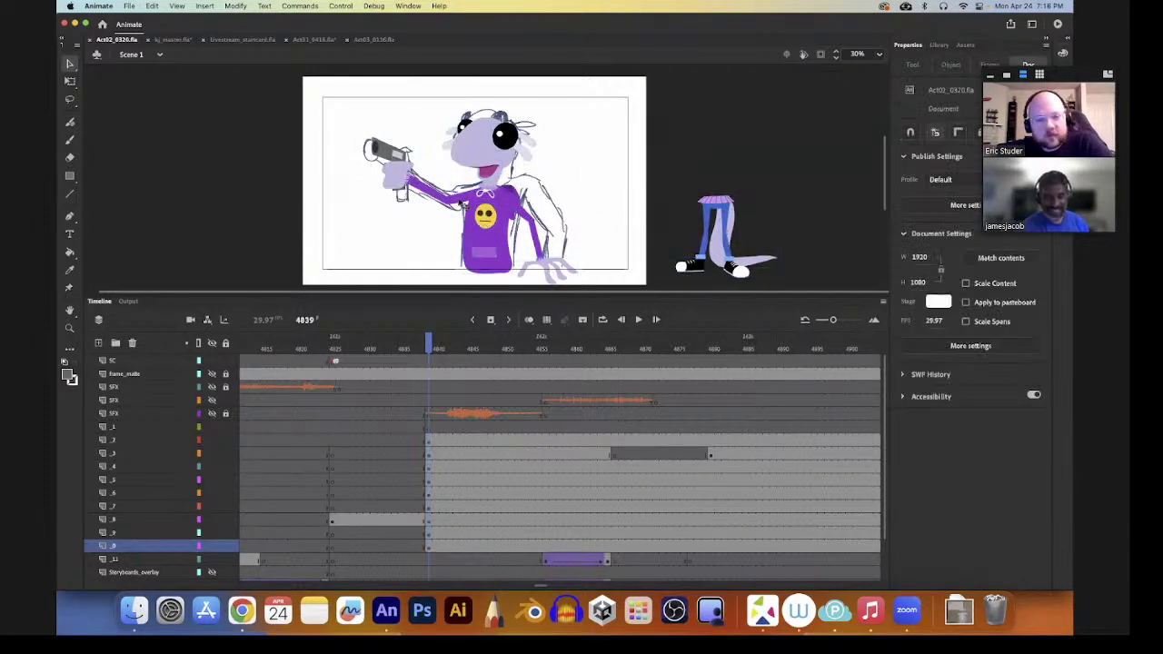
left_click(449, 218)
key("super+g")
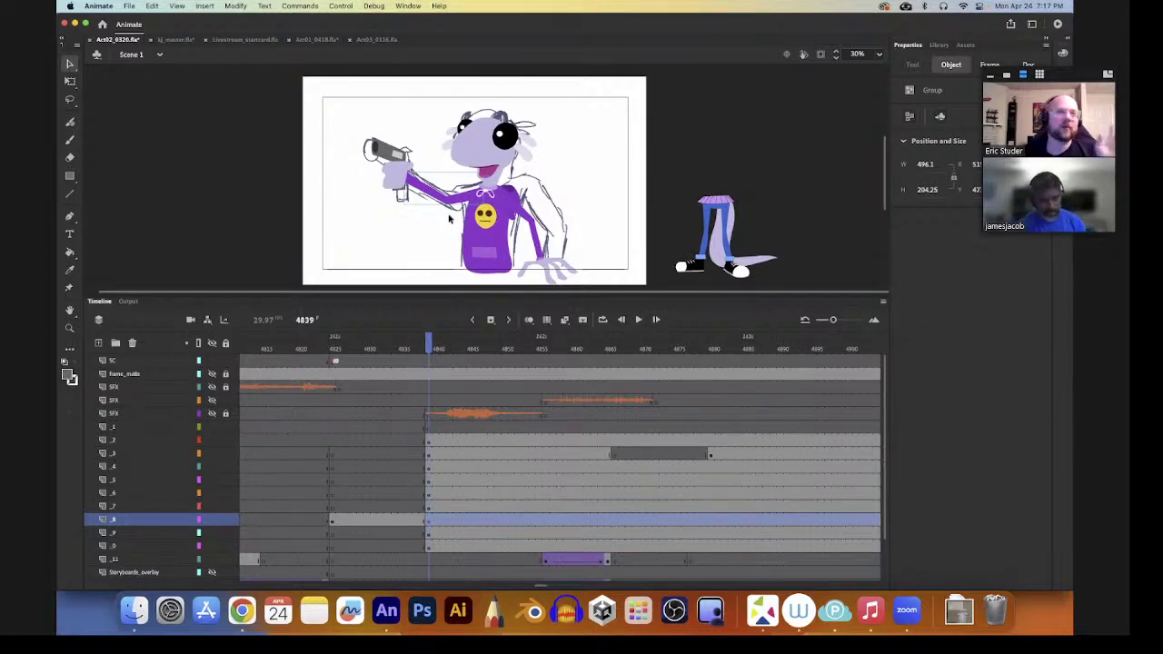
- Select the pose's keyframes at frame 4839 to find loose shapes, and group the gun hand's shape on layer _7
left_click(433, 443)
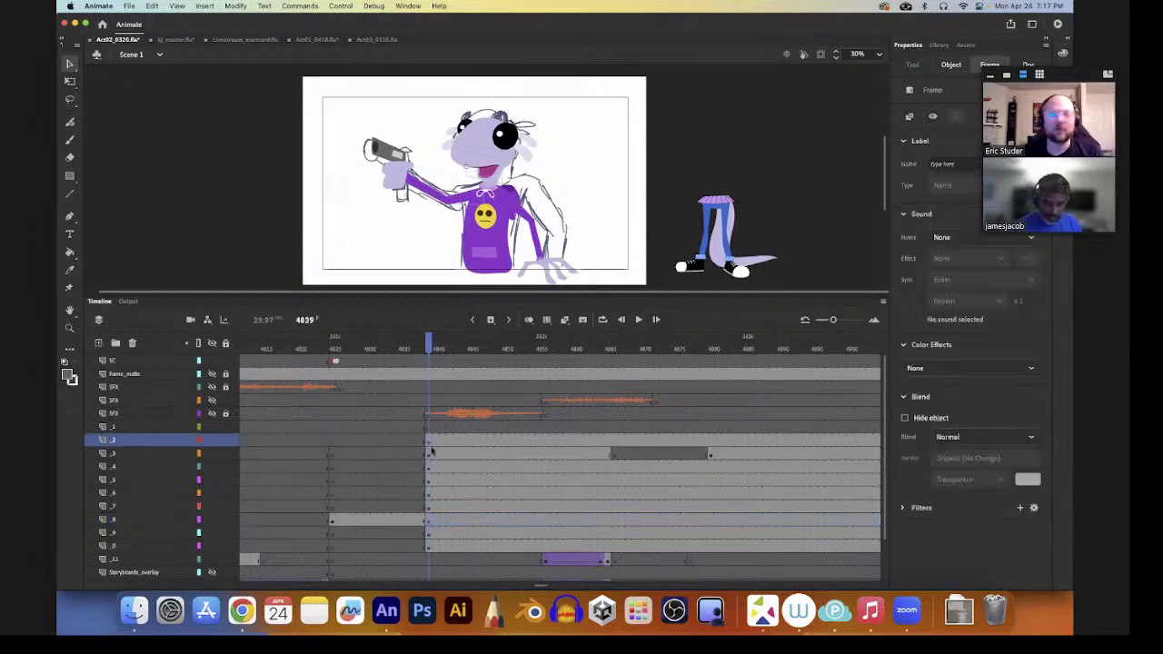
left_click(428, 445)
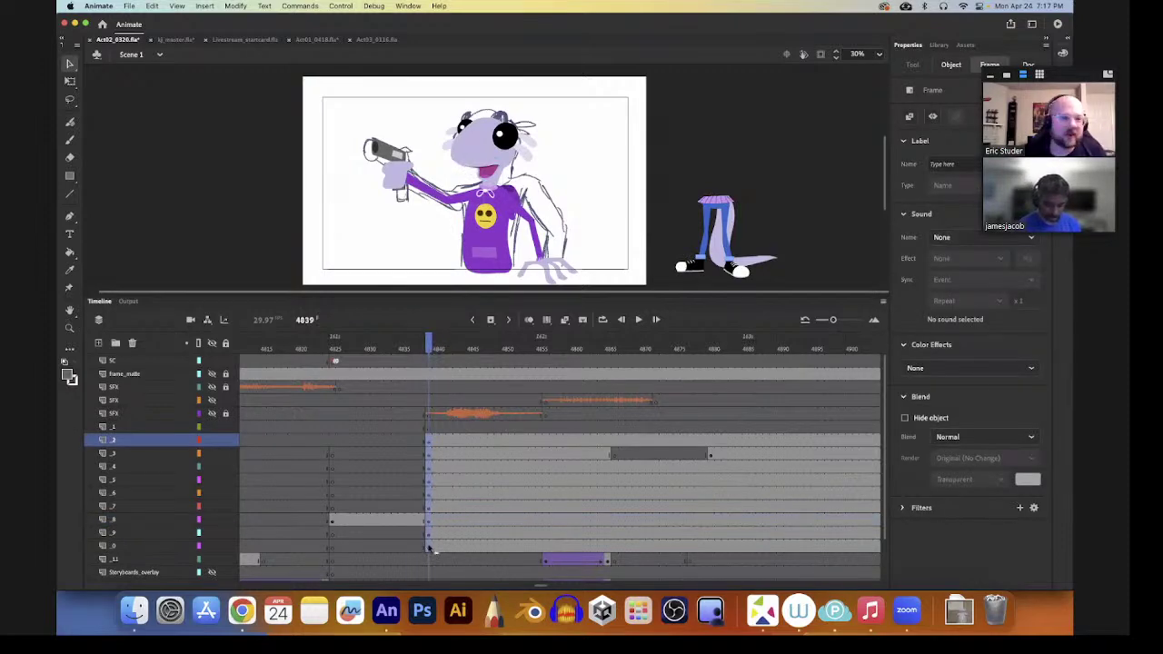
left_click(428, 547)
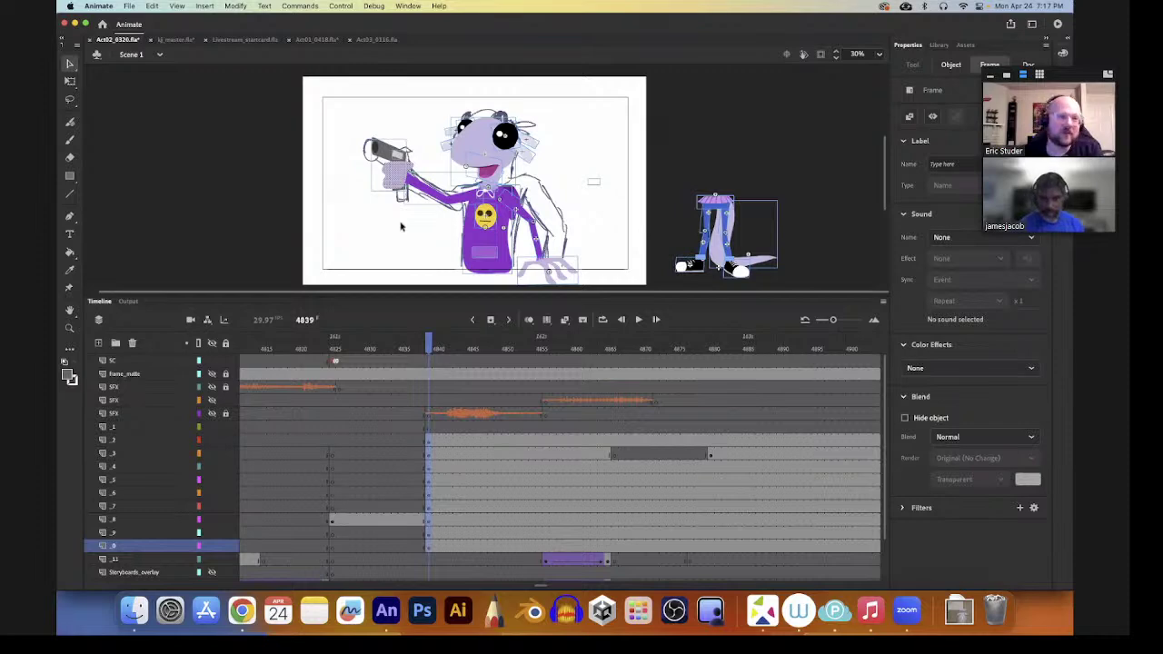
left_click(402, 227)
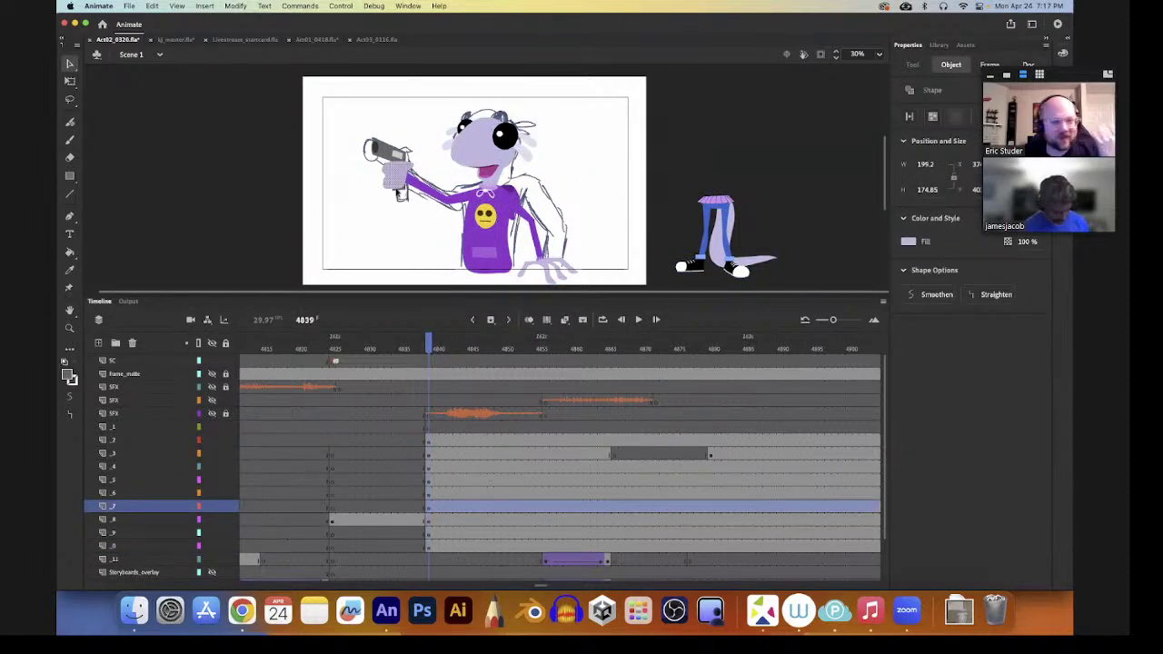
key("super+g")
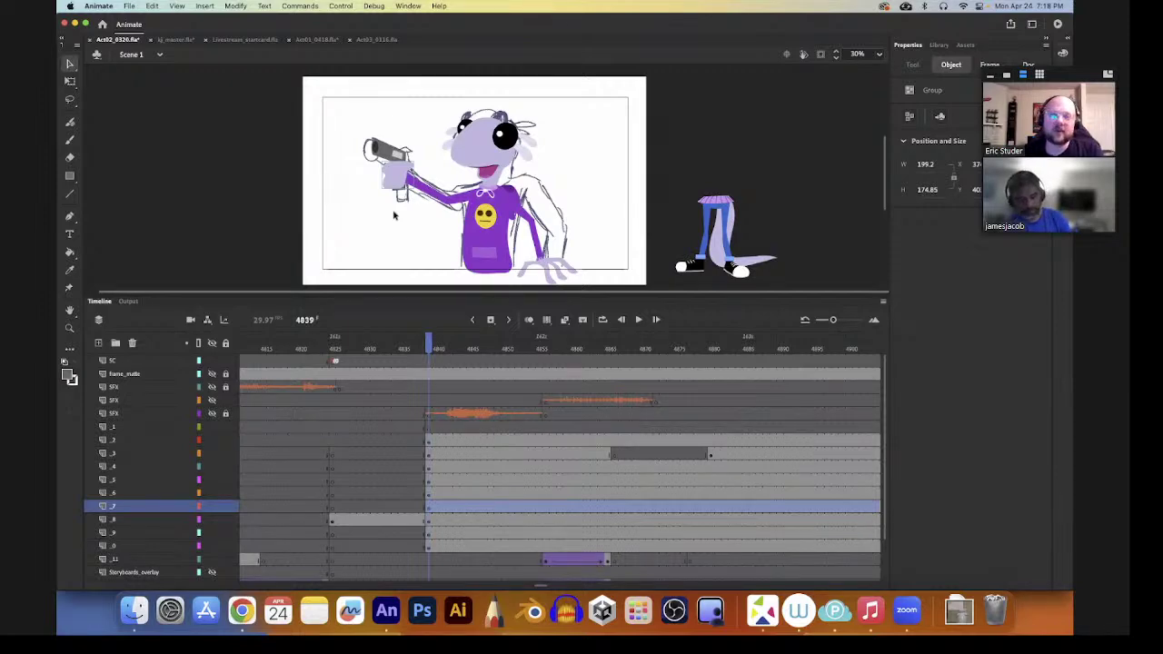
- Check all the pose layers at frame 4839 for remaining ungrouped shapes, and clear the selection
left_click(429, 440)
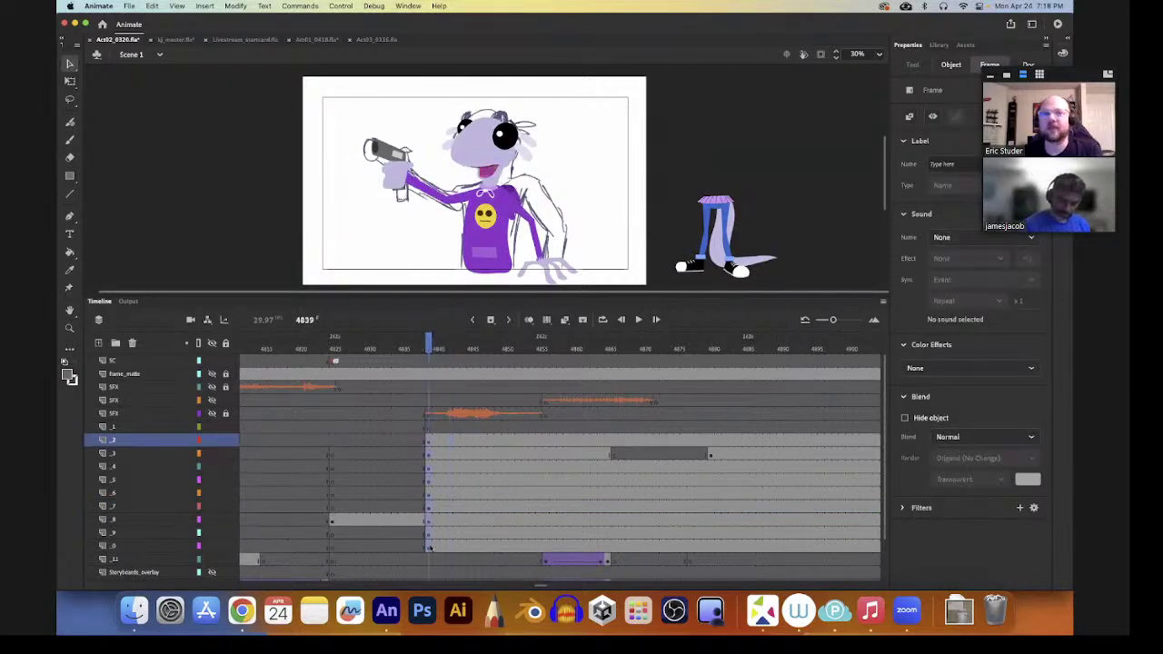
left_click(429, 546)
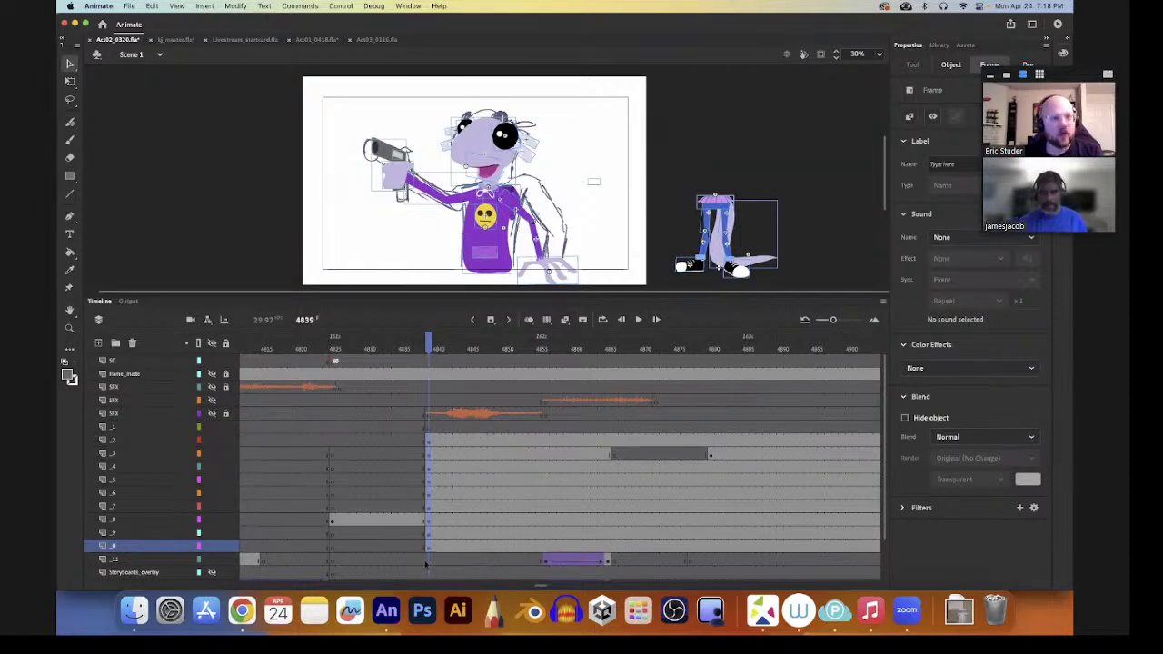
left_click(429, 519)
left_click(600, 188)
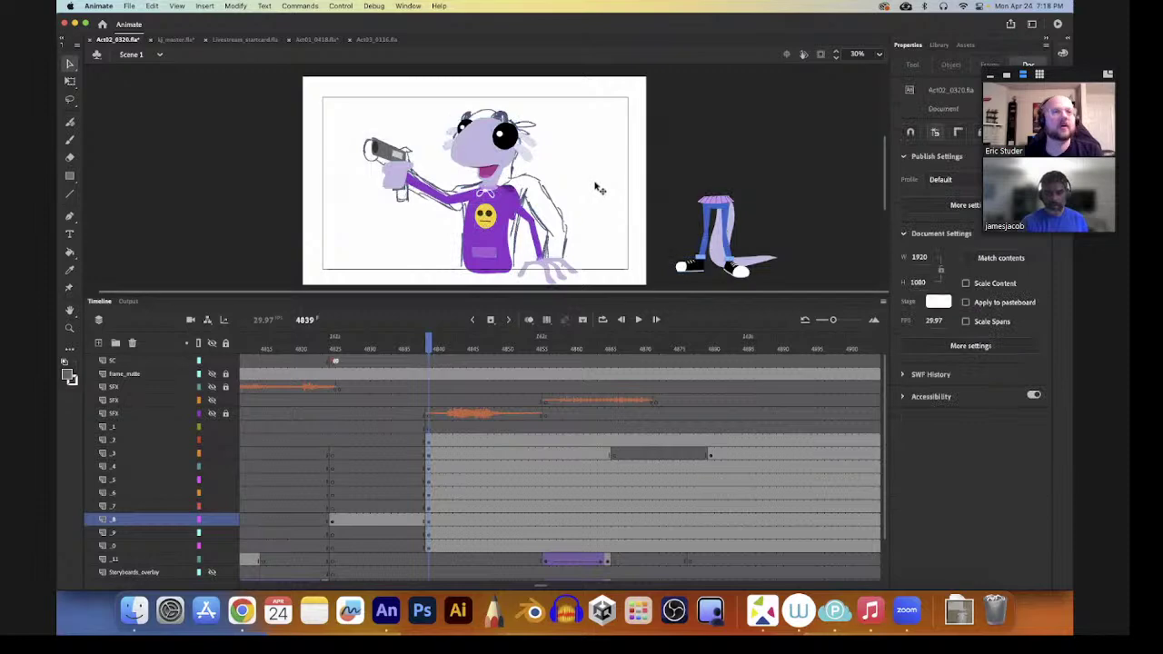
- Enlarge the character's lowered arm together with its hand to about 554 × 657 px
left_click(595, 184)
left_click(586, 224)
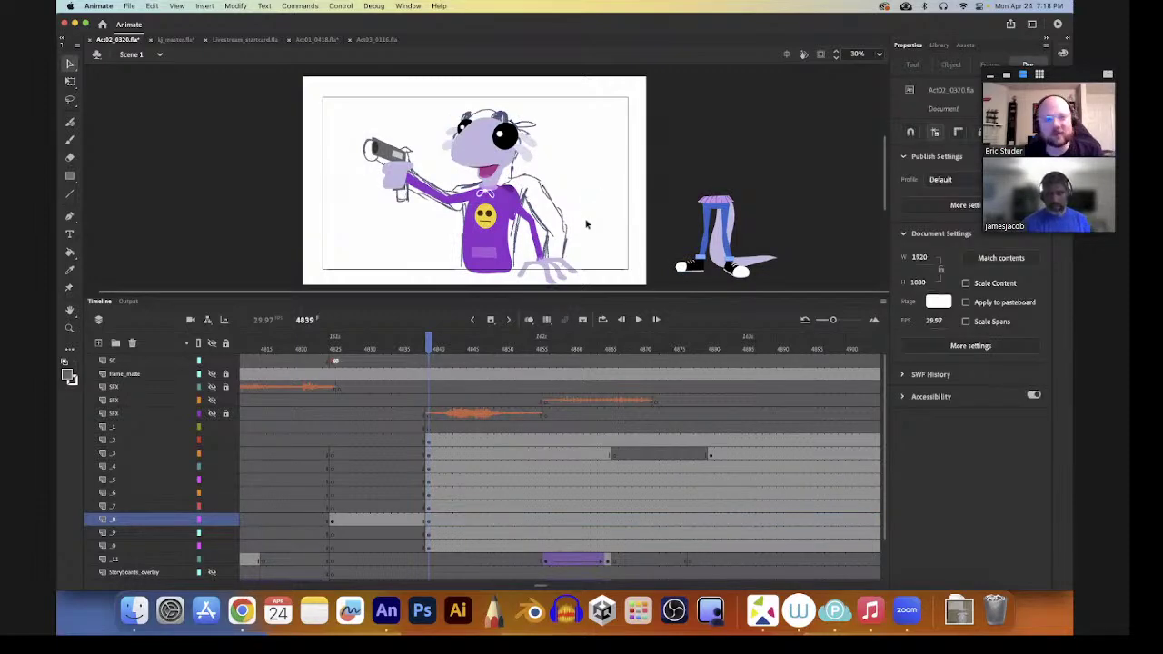
scroll(590, 222, "down", 3)
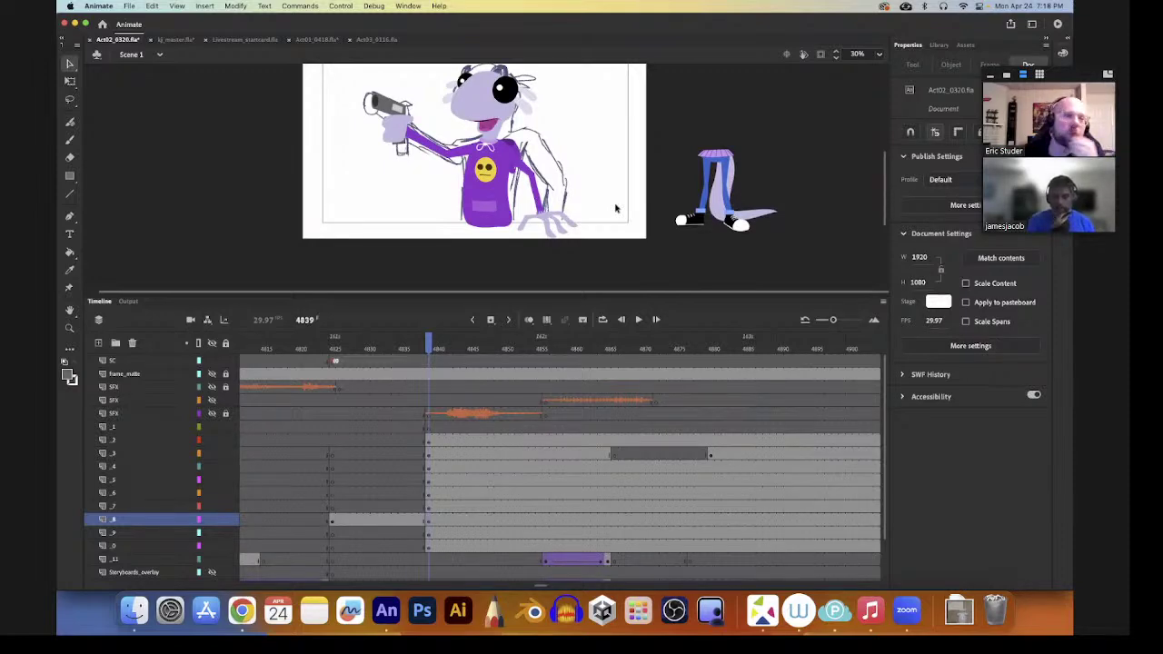
left_click(525, 173)
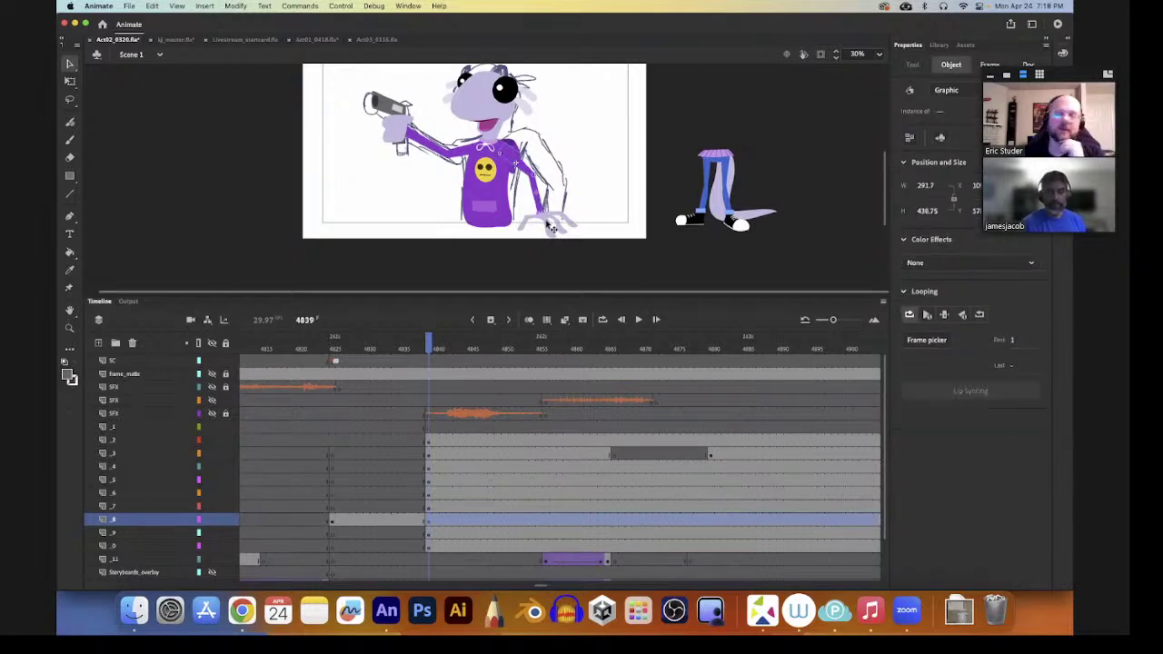
key("q")
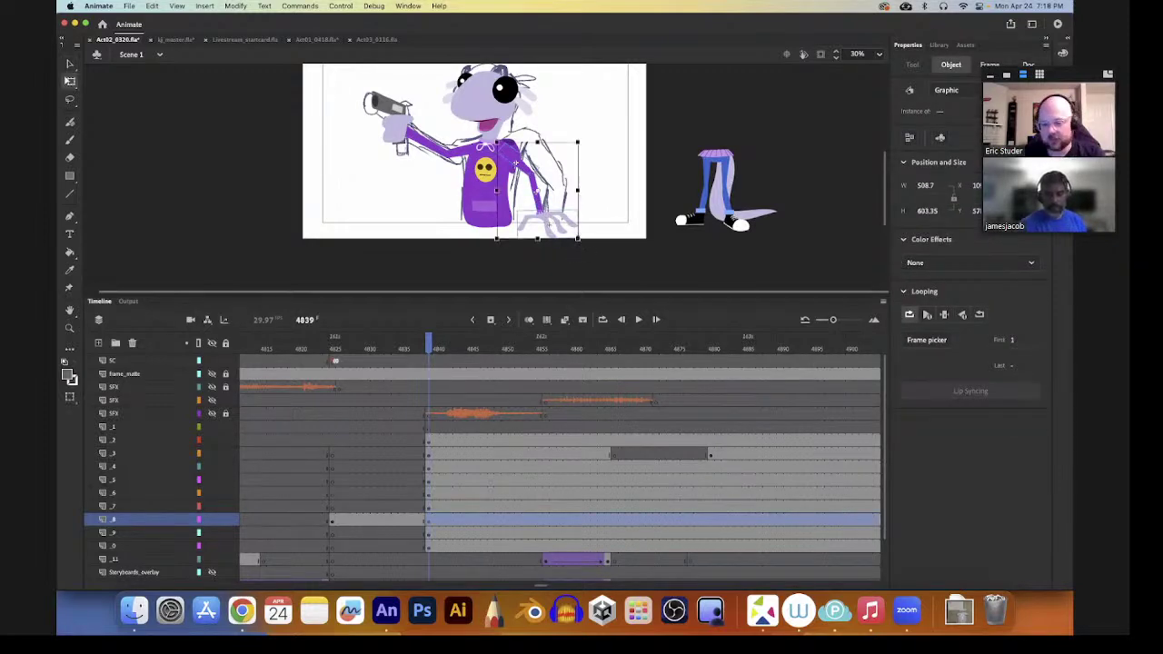
left_click_drag(578, 237, 582, 244)
key("v")
- Nudge the lowered arm and hand slightly downward beneath the shoulder, clear the selection, and save Act02_0320.fla
left_click_drag(539, 202, 588, 209)
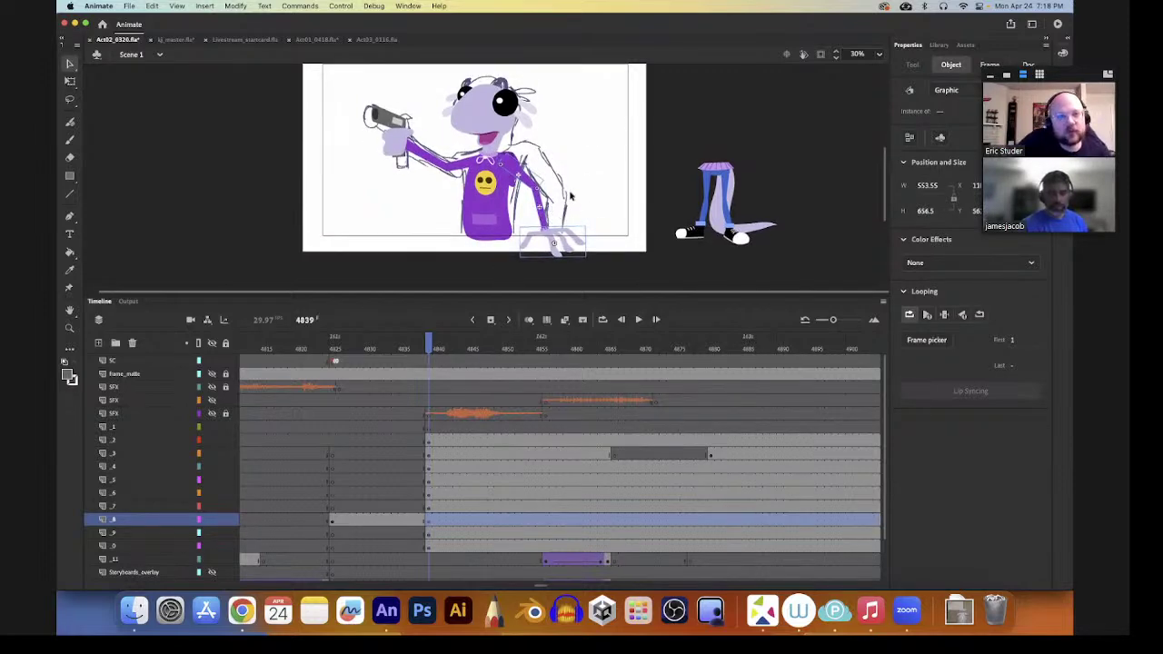
left_click_drag(512, 166, 514, 167)
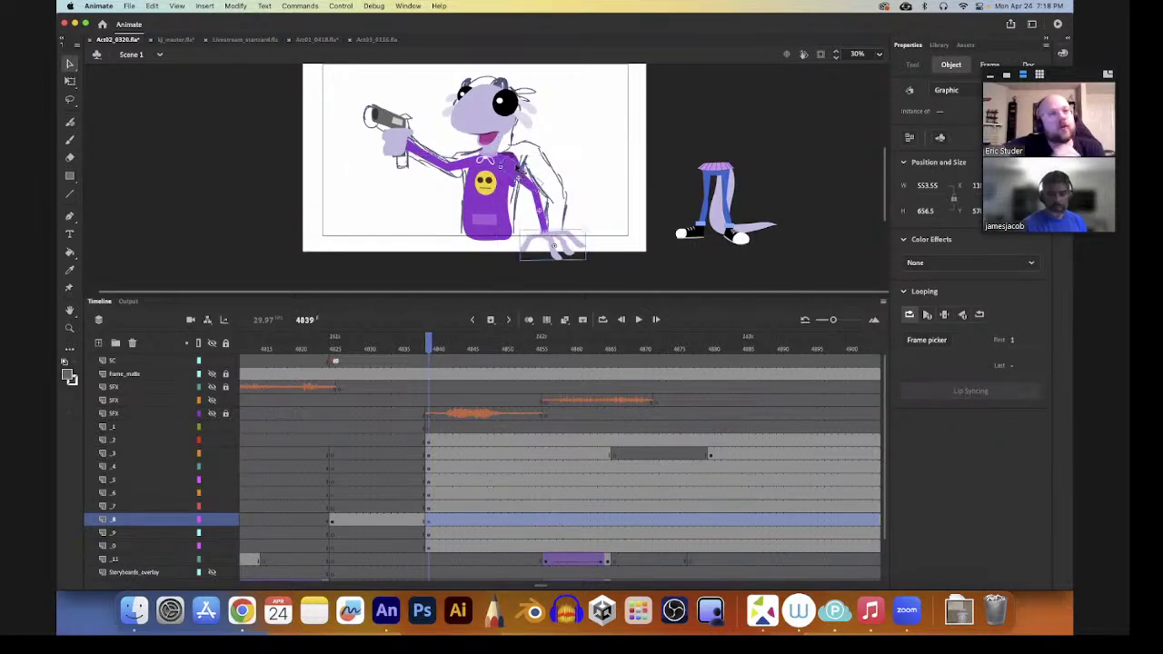
left_click(603, 216)
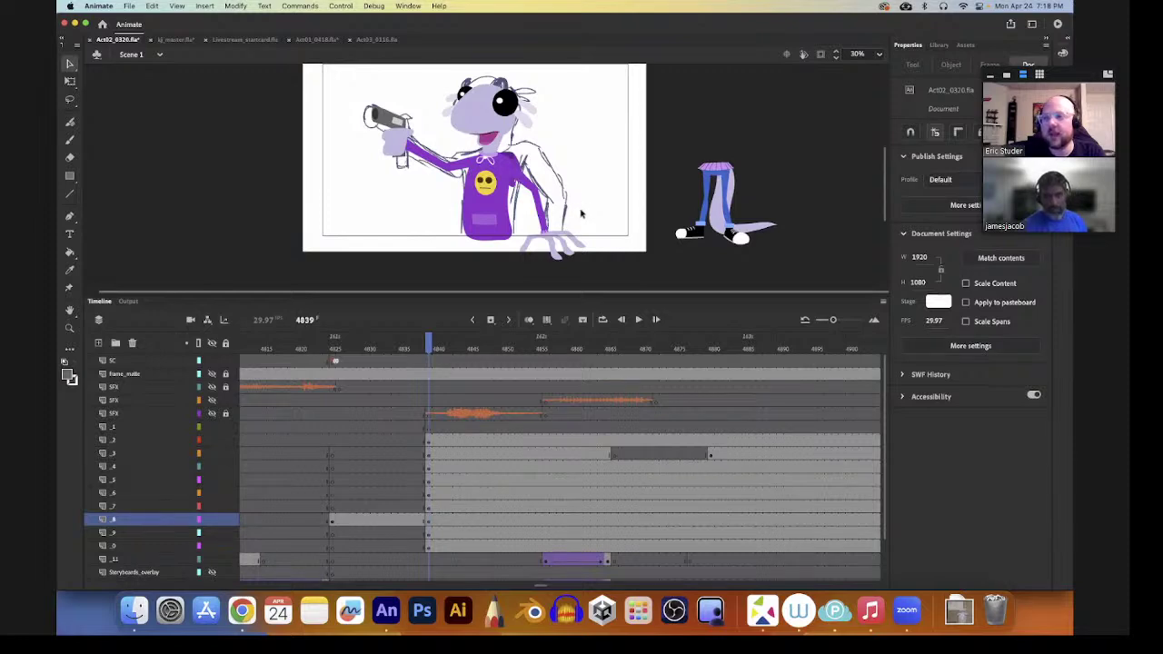
key("super+s")
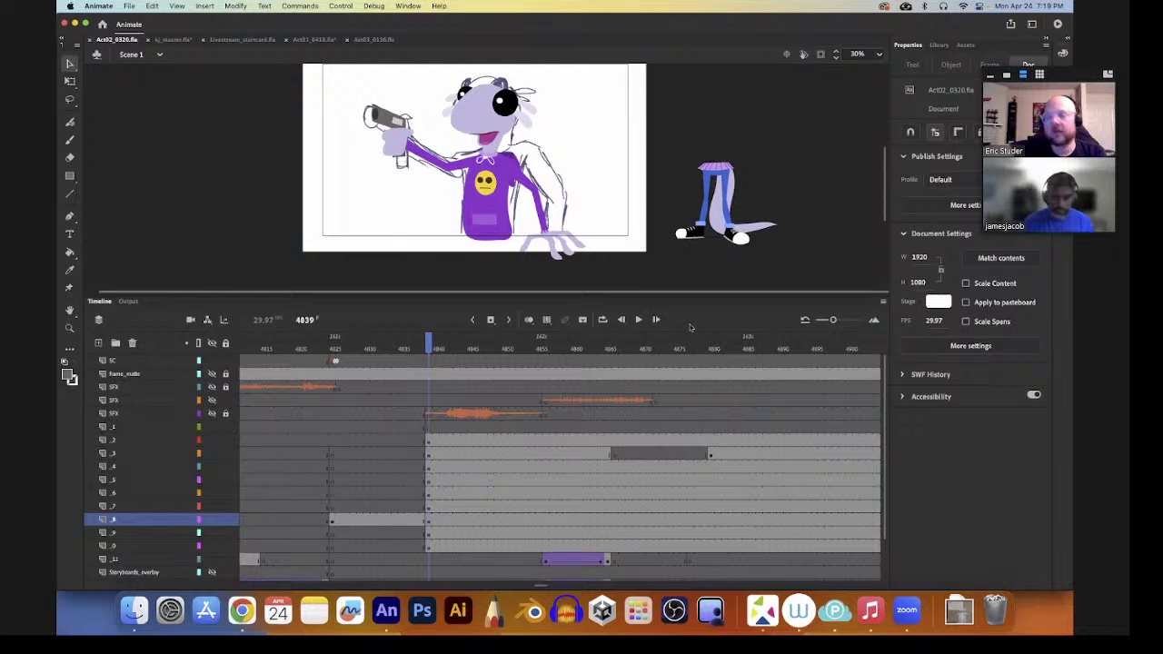
- Open the shirt's yellow face symbol CJ_emoty01 to view its contents, and return to Scene 1
left_click(490, 193)
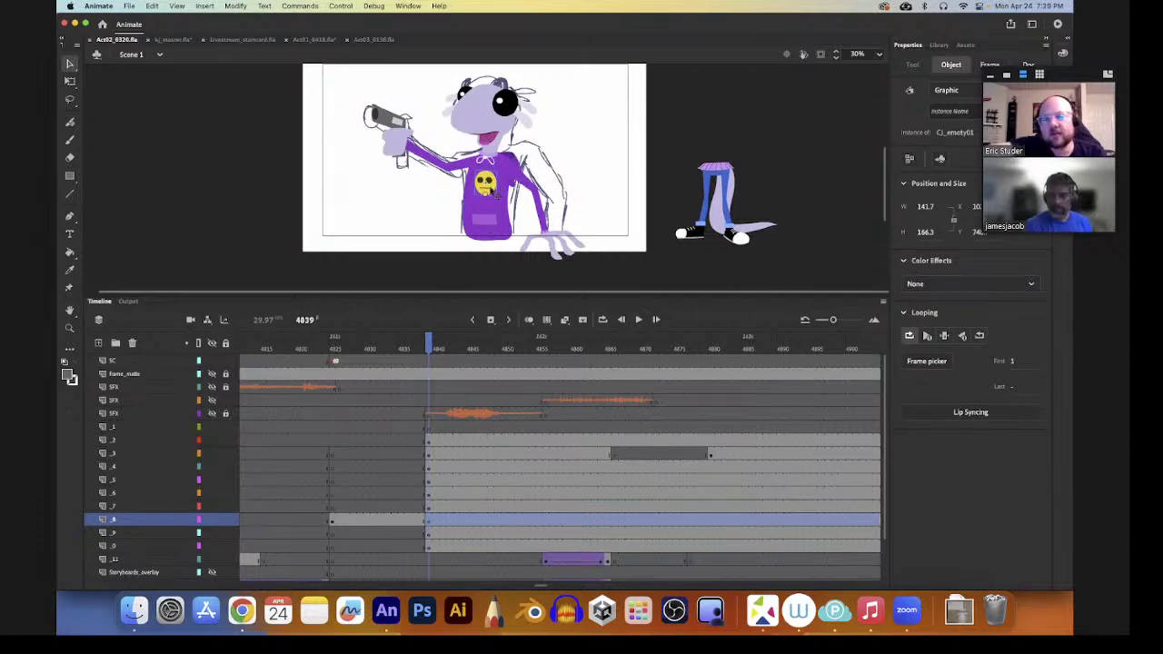
double_click(498, 193)
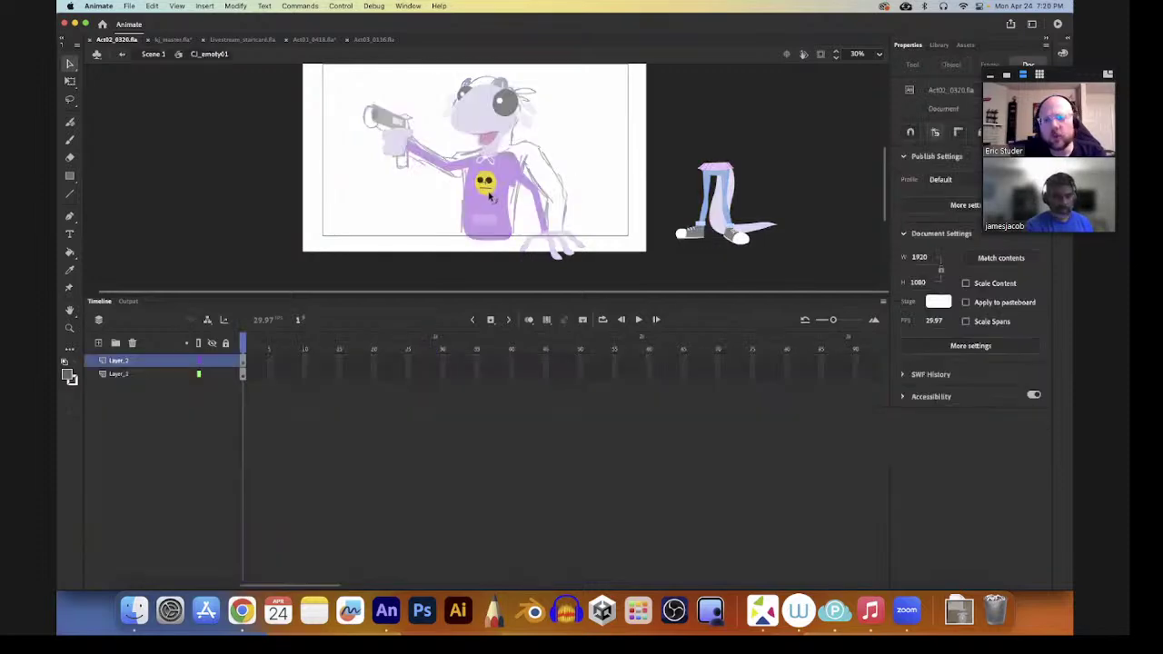
double_click(419, 234)
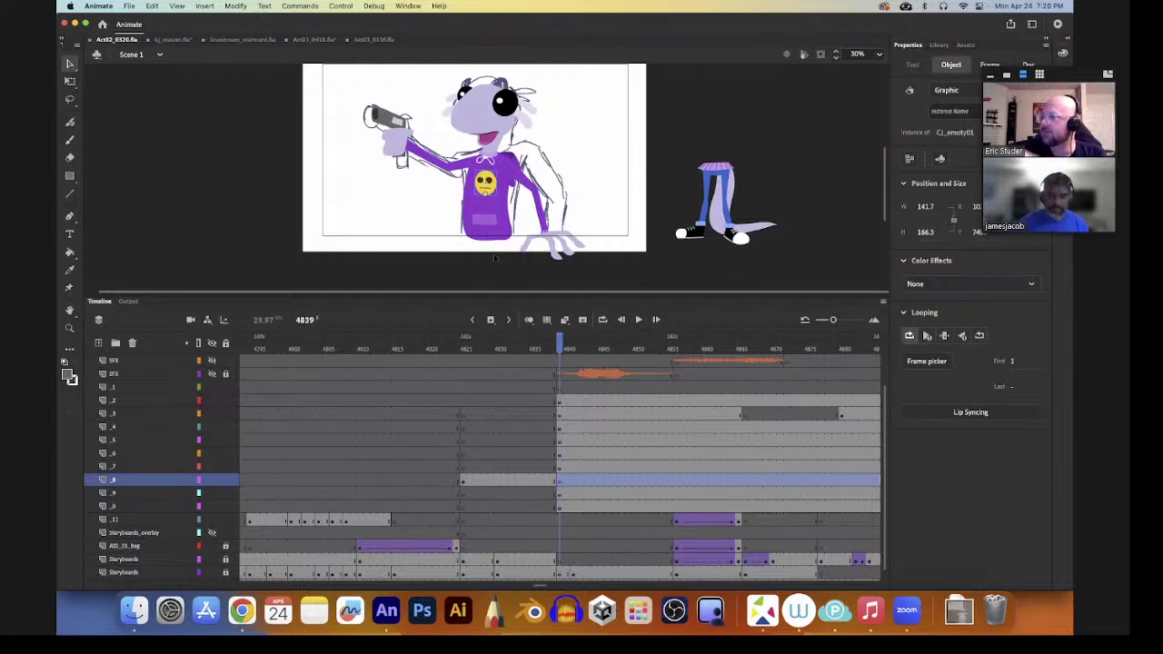
- Select the pose's keyframes at frame 4839 on every character layer from _2 down to the one above _11
left_click(572, 401)
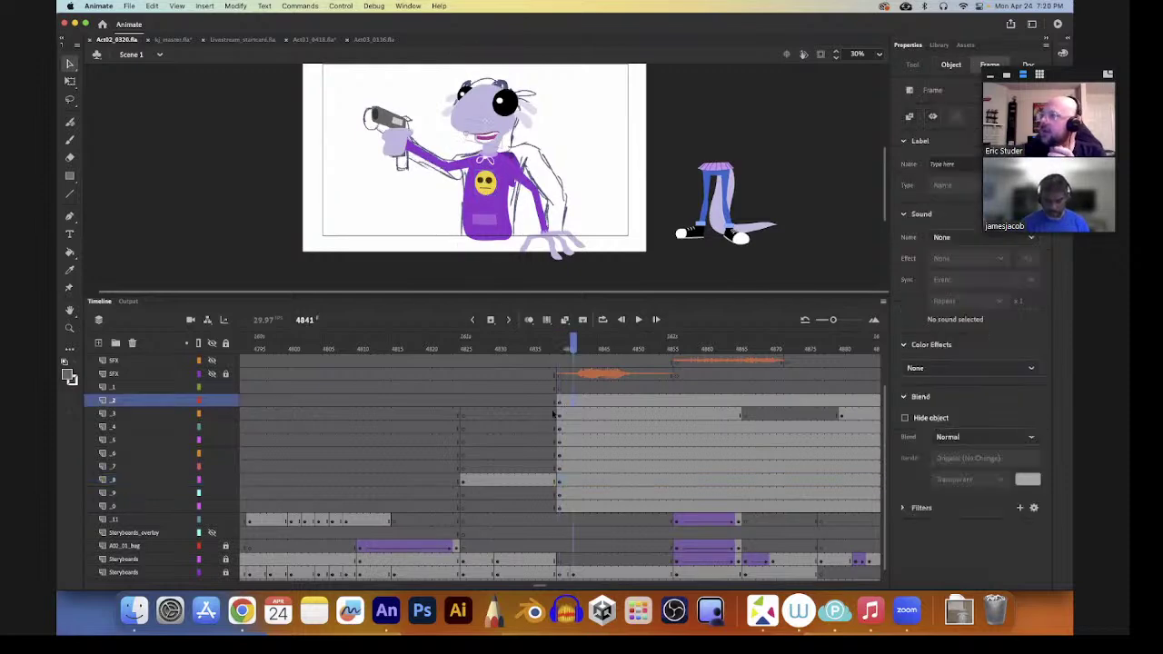
left_click(561, 506)
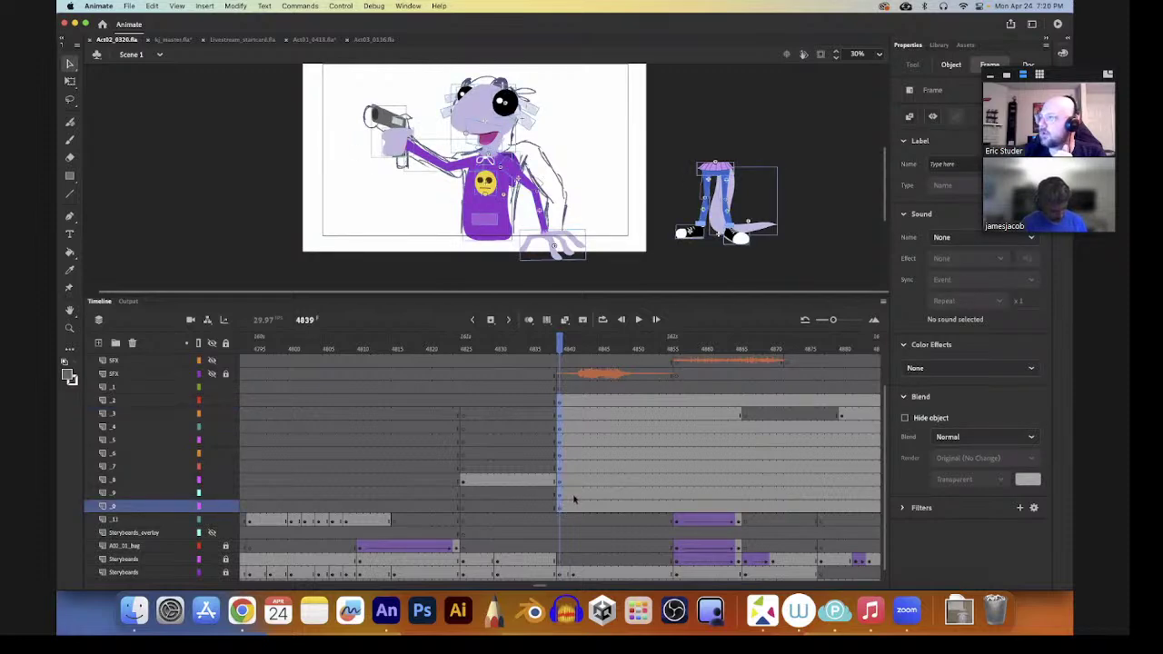
key("Up")
key("Up")
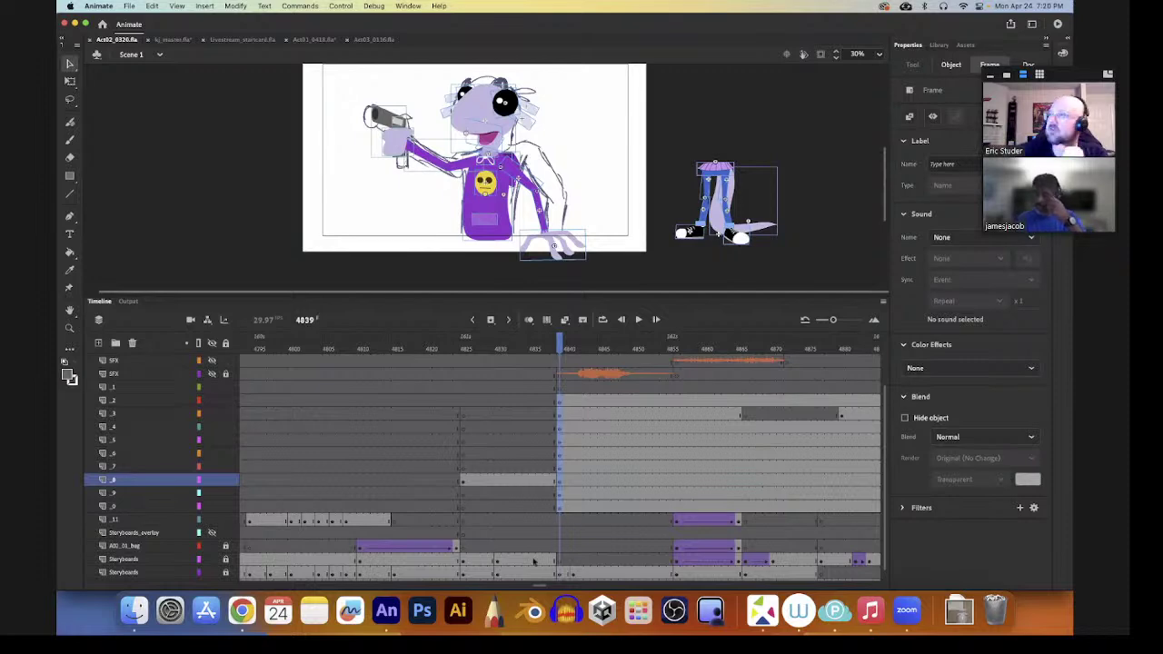